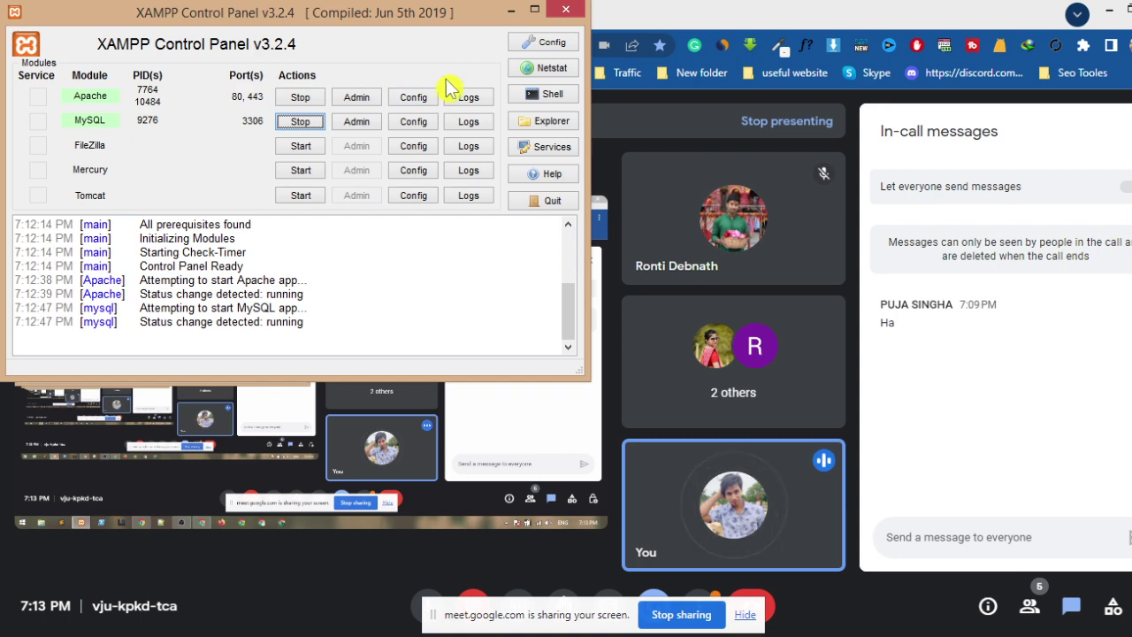
- Load the XAMPP welcome dashboard at localhost in a new Chrome tab
click(510, 10)
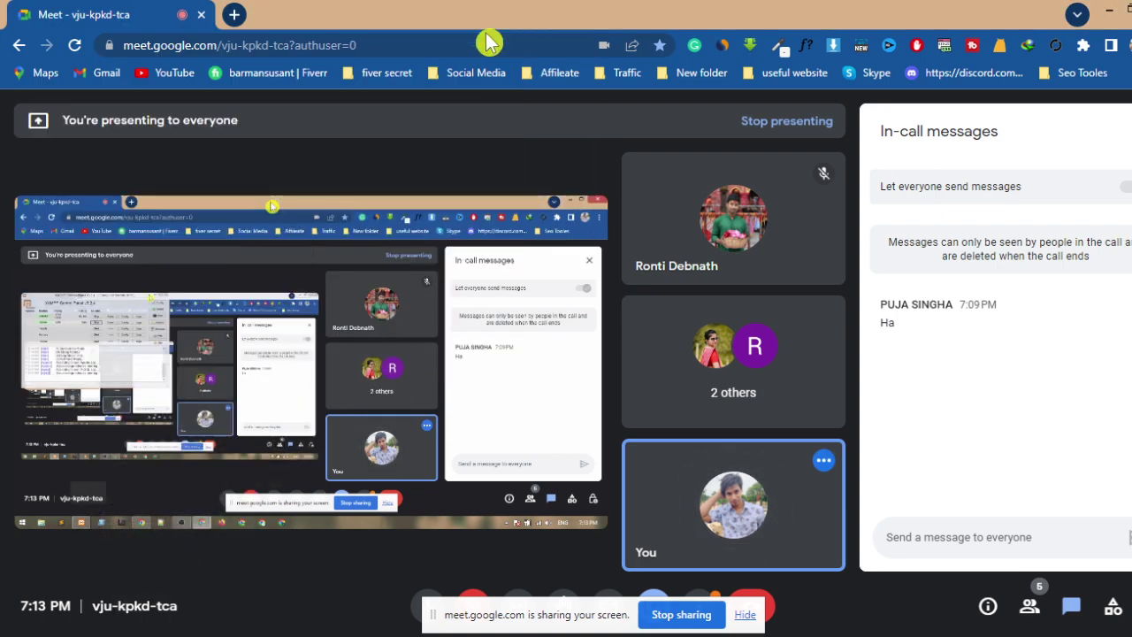
click(236, 16)
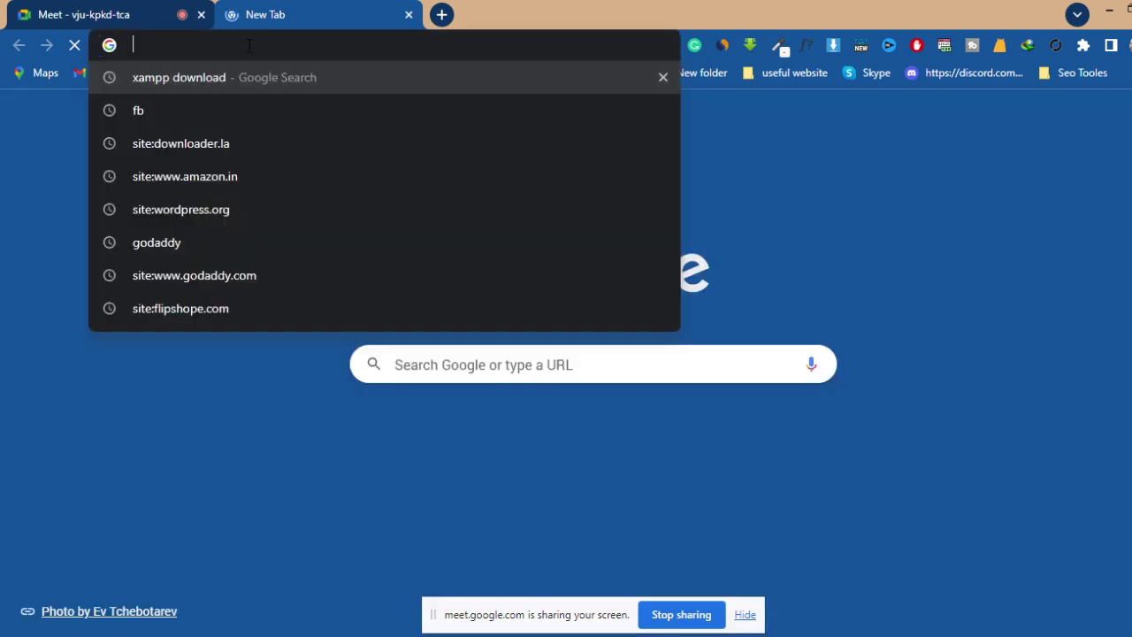
text(local)
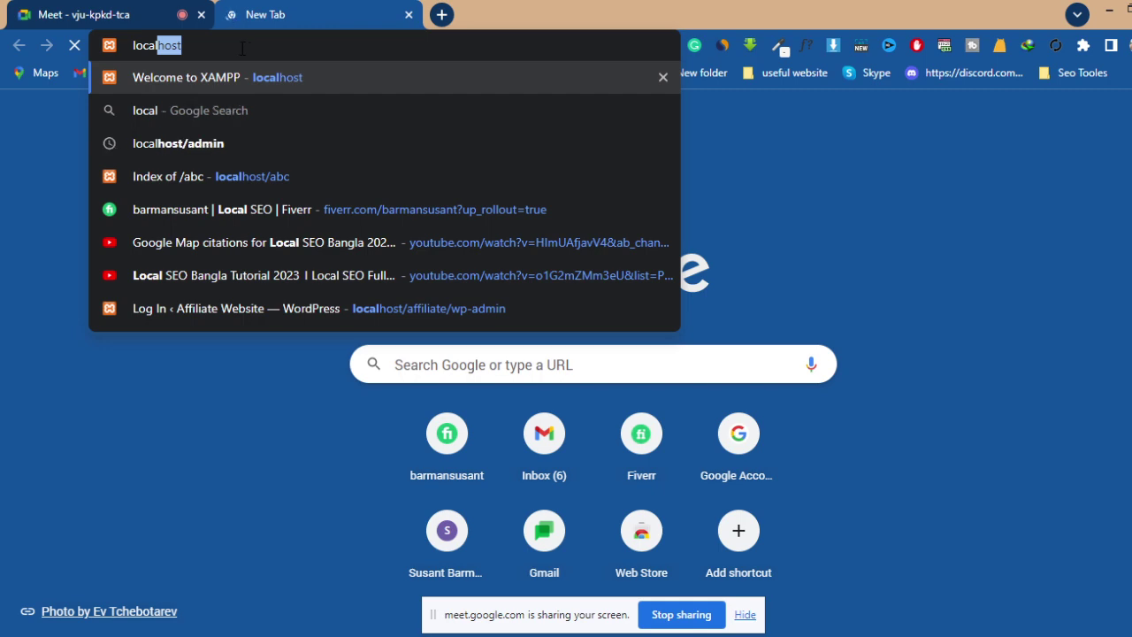
text(host)
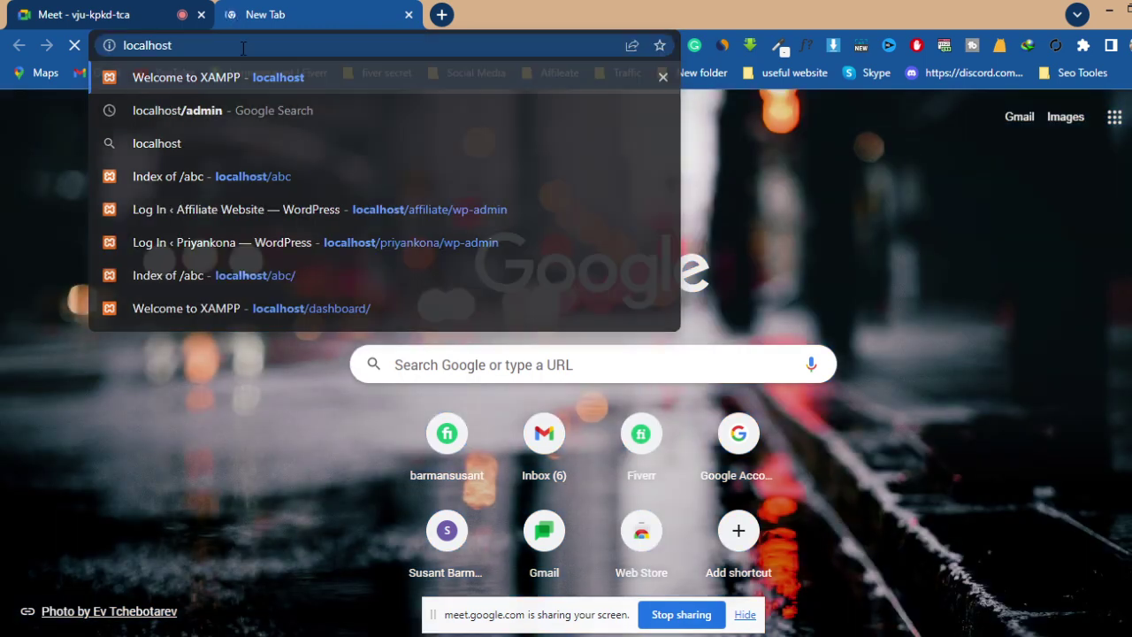
key(Return)
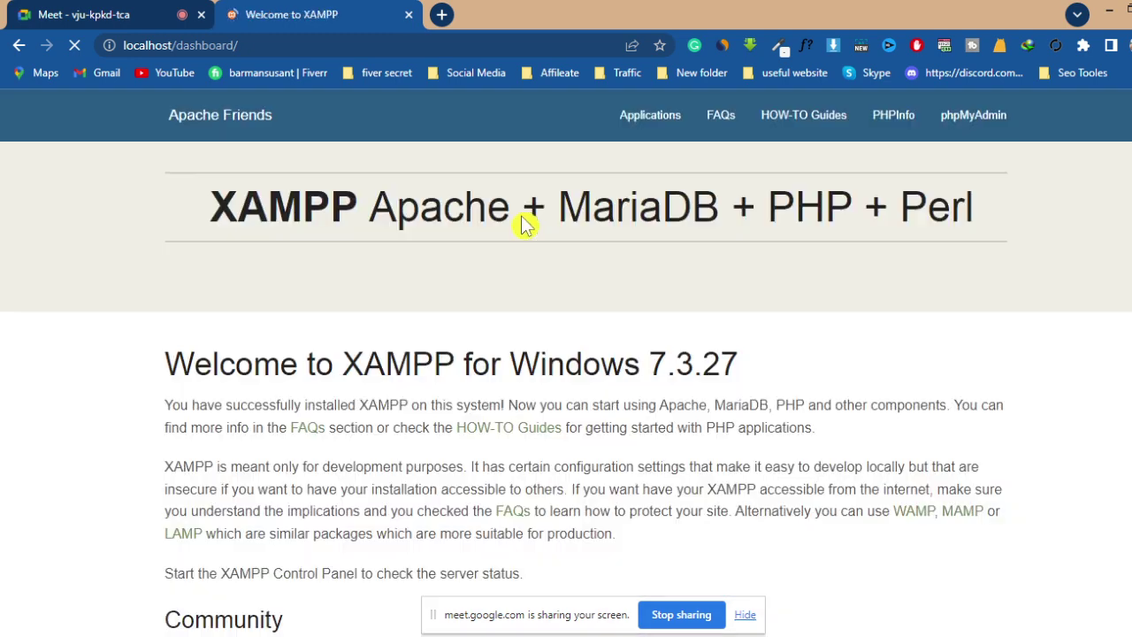
scroll(826, 342, down, 5)
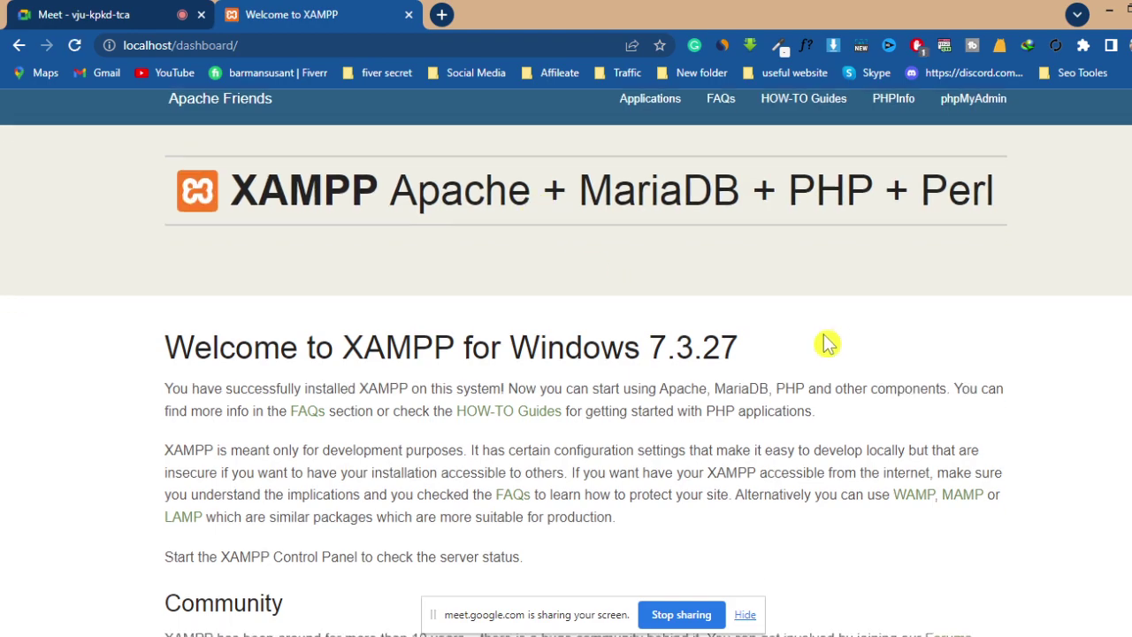
scroll(831, 344, up, 5)
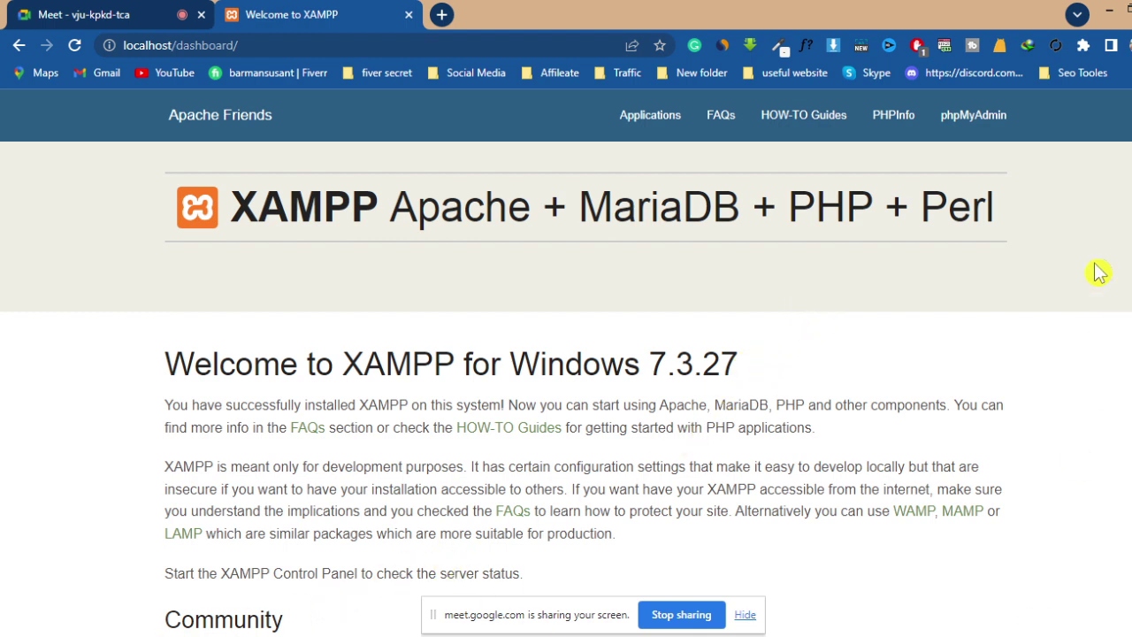
- Browse File Explorer to E:\xampp\htdocs\abc, then return to Chrome
click(1112, 16)
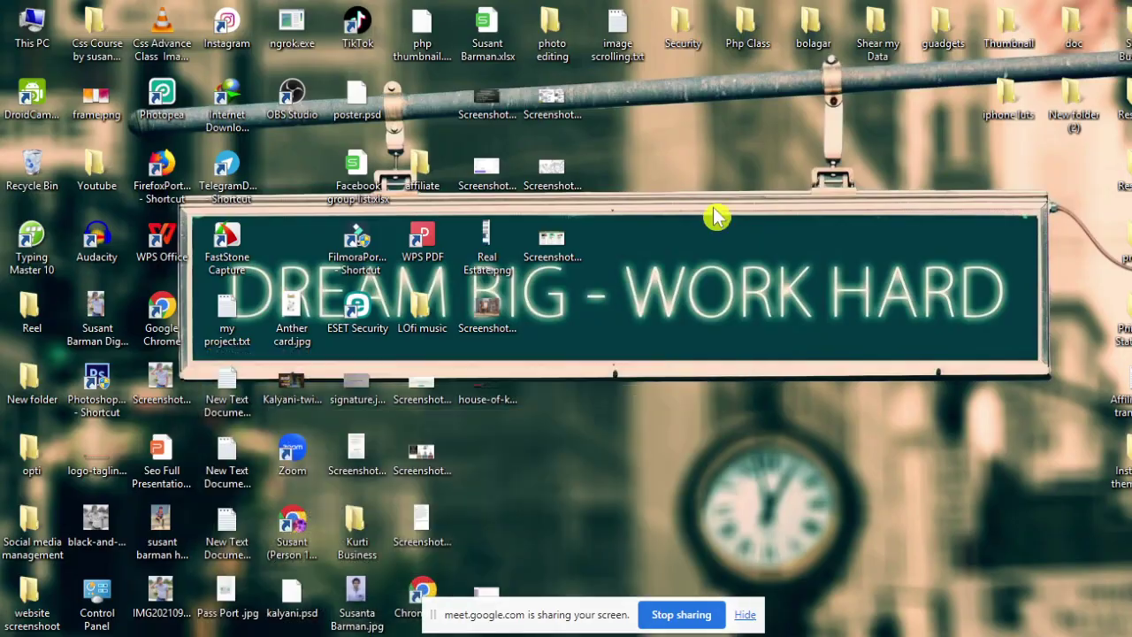
double_click(31, 53)
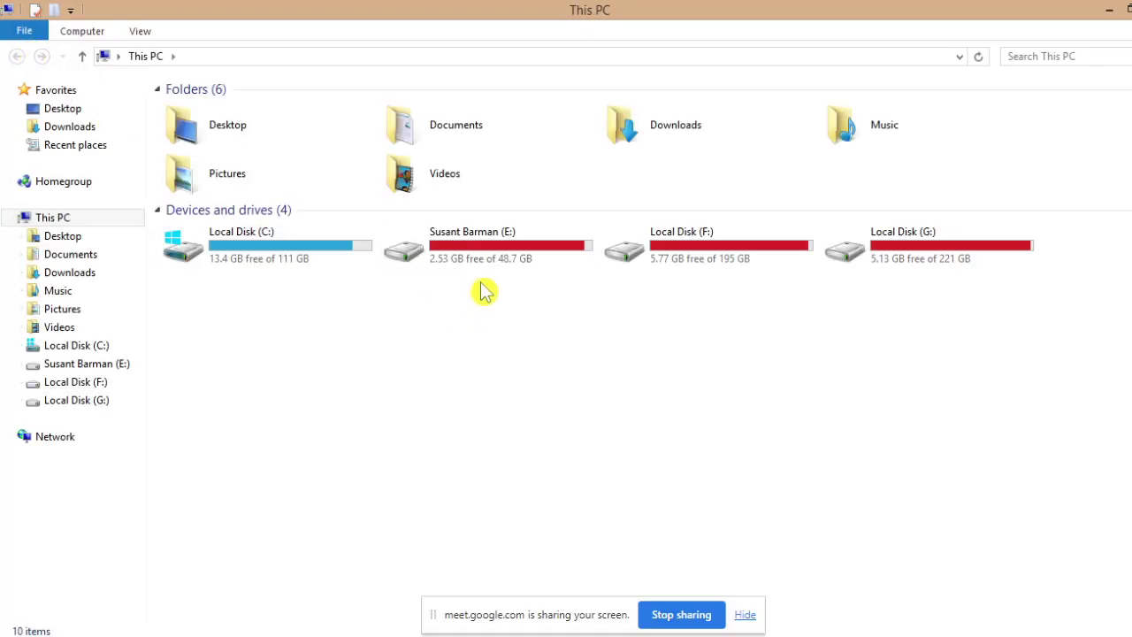
double_click(485, 250)
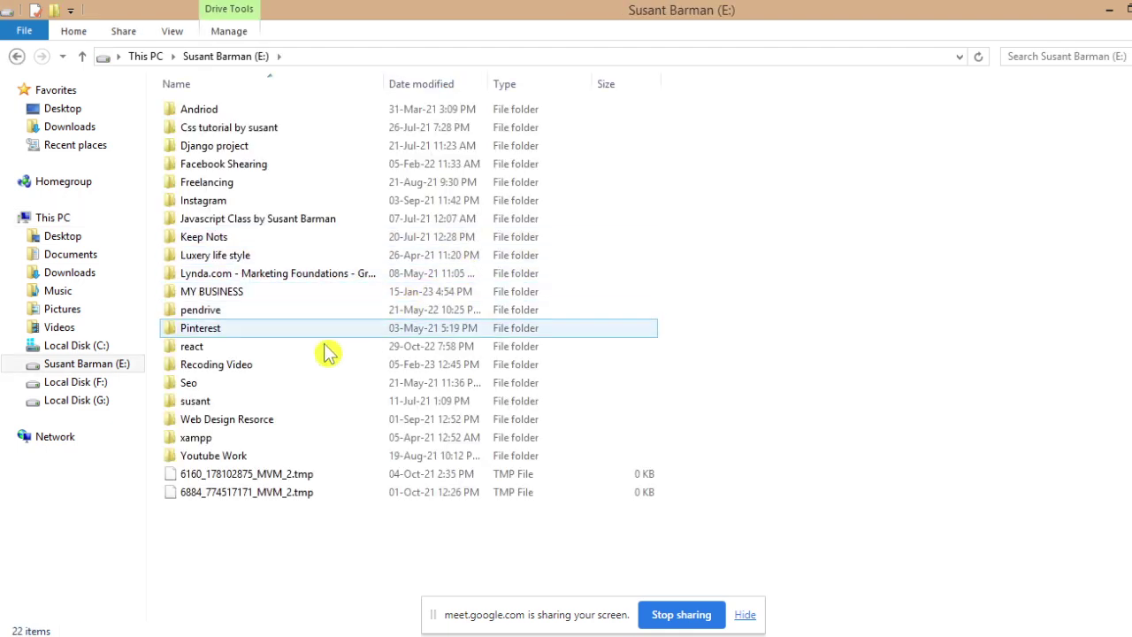
double_click(247, 437)
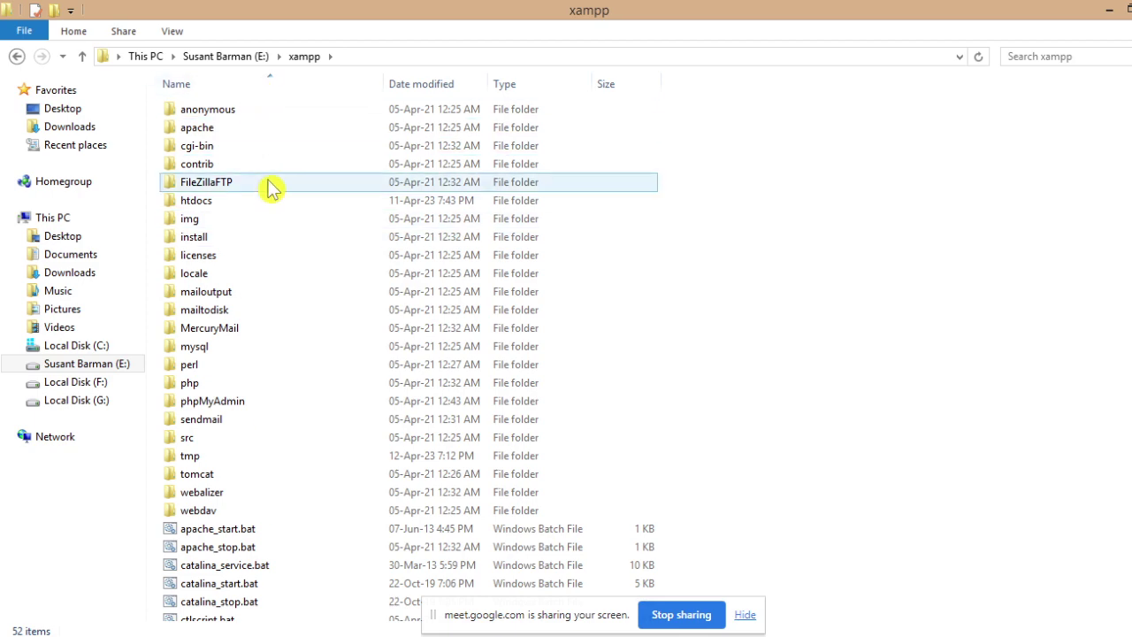
scroll(286, 425, down, 7)
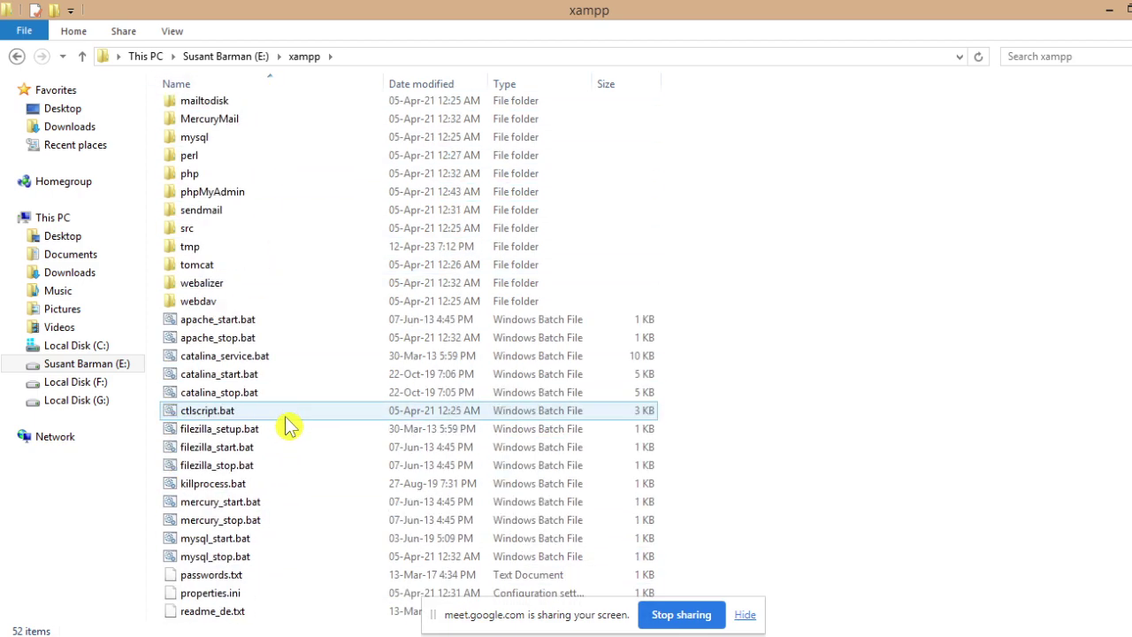
scroll(286, 425, up, 7)
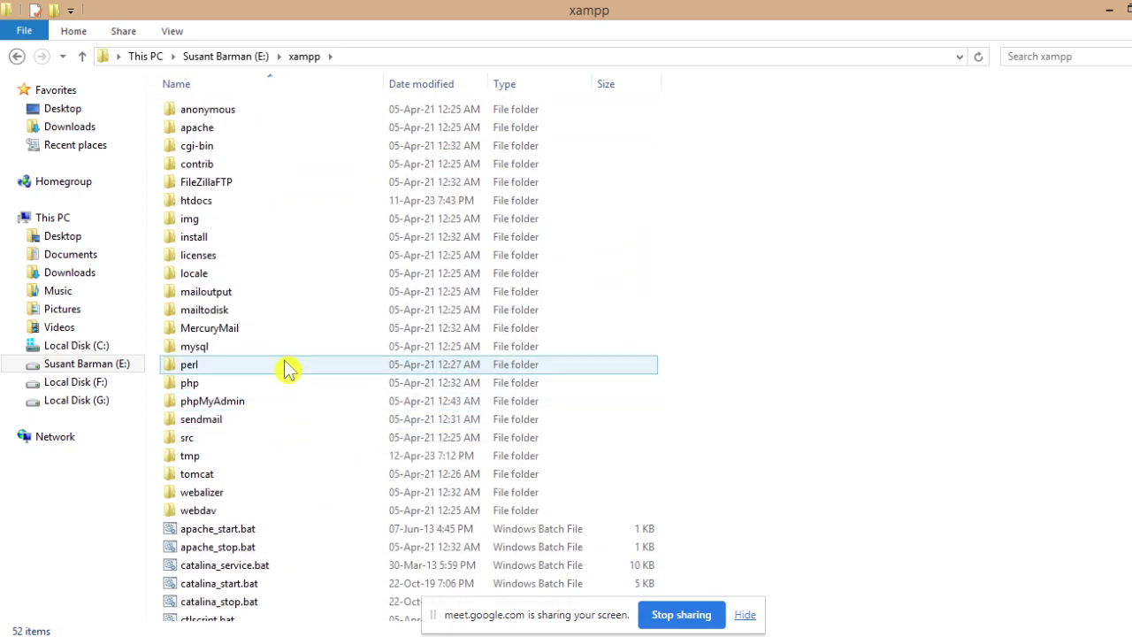
double_click(246, 209)
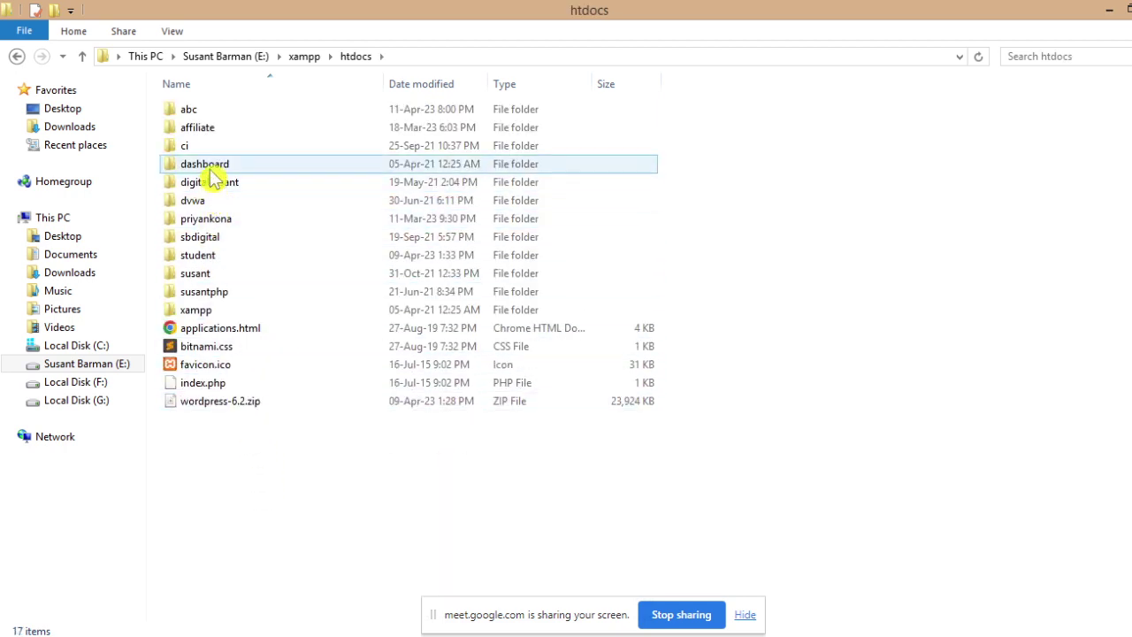
double_click(219, 114)
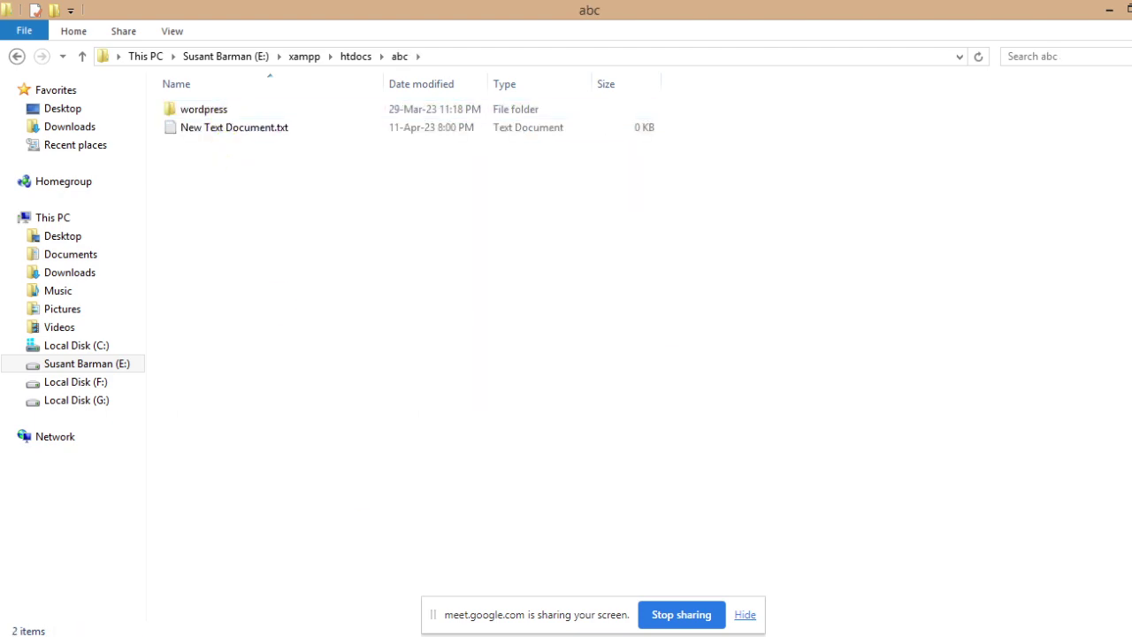
key(alt+Tab)
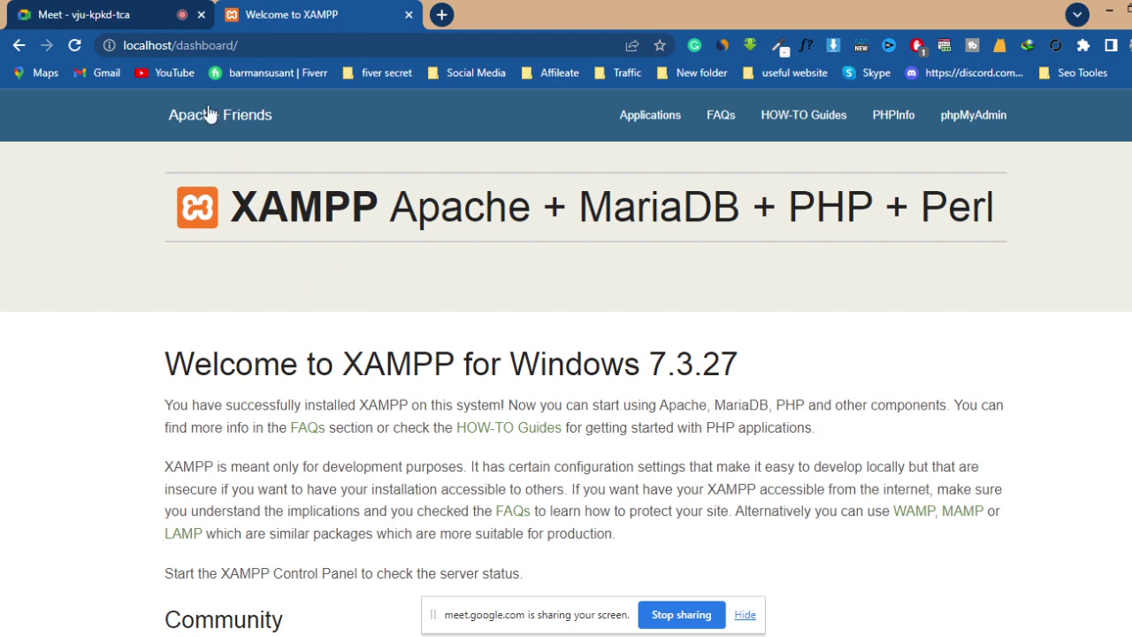
- Check the Google Meet call, then minimize Chrome to reveal the abc folder
click(113, 18)
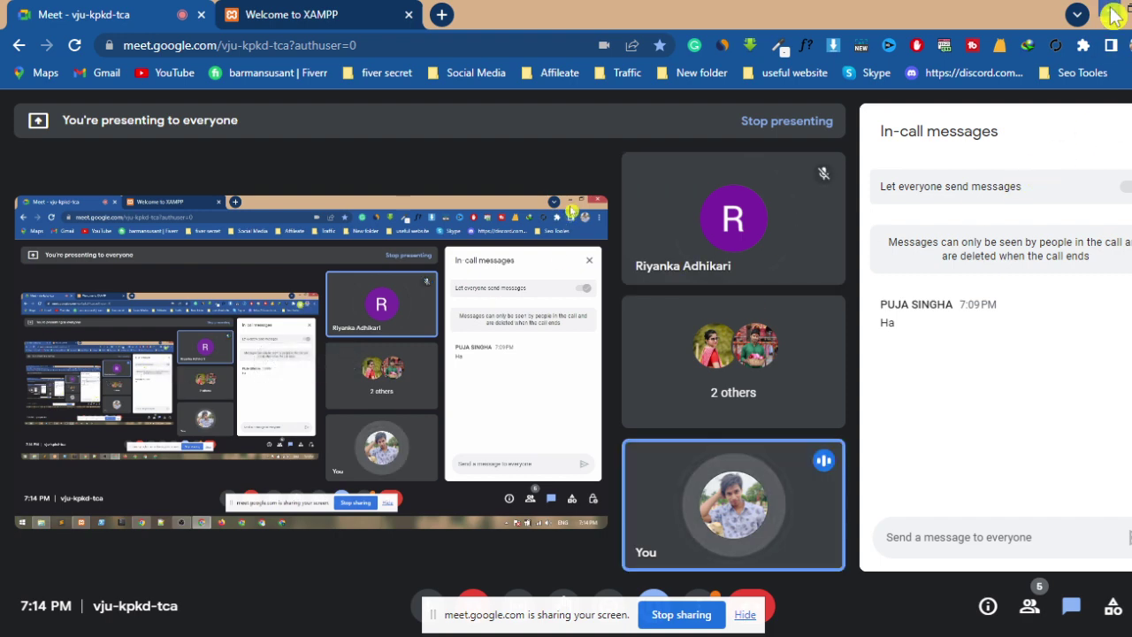
click(1112, 15)
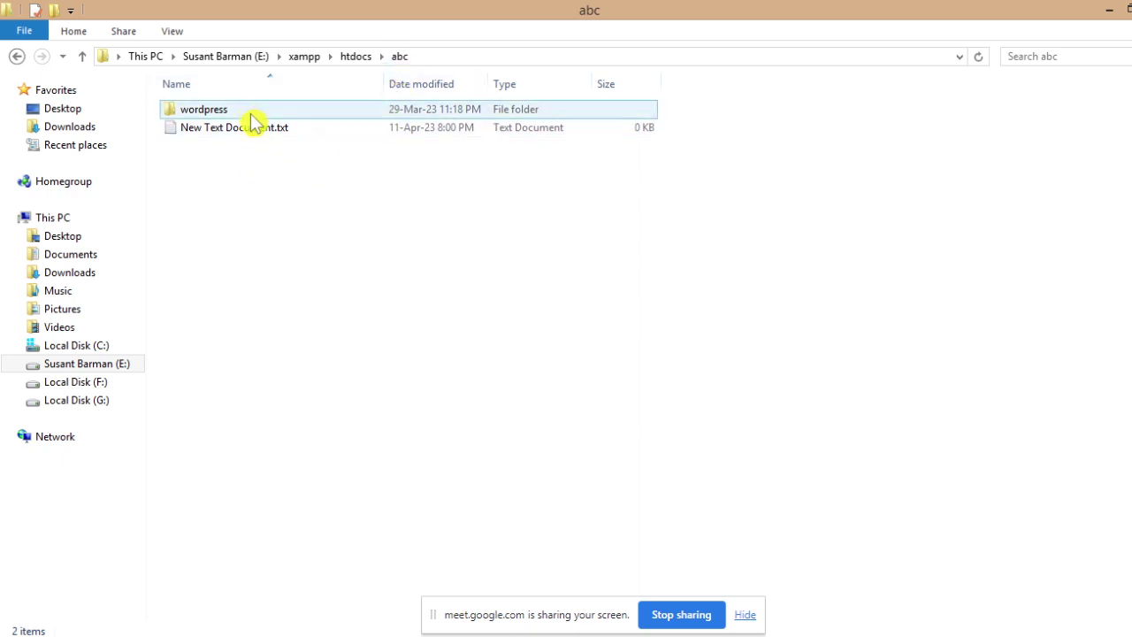
- Delete New Text Document.txt from the abc folder
mouse_move(251, 117)
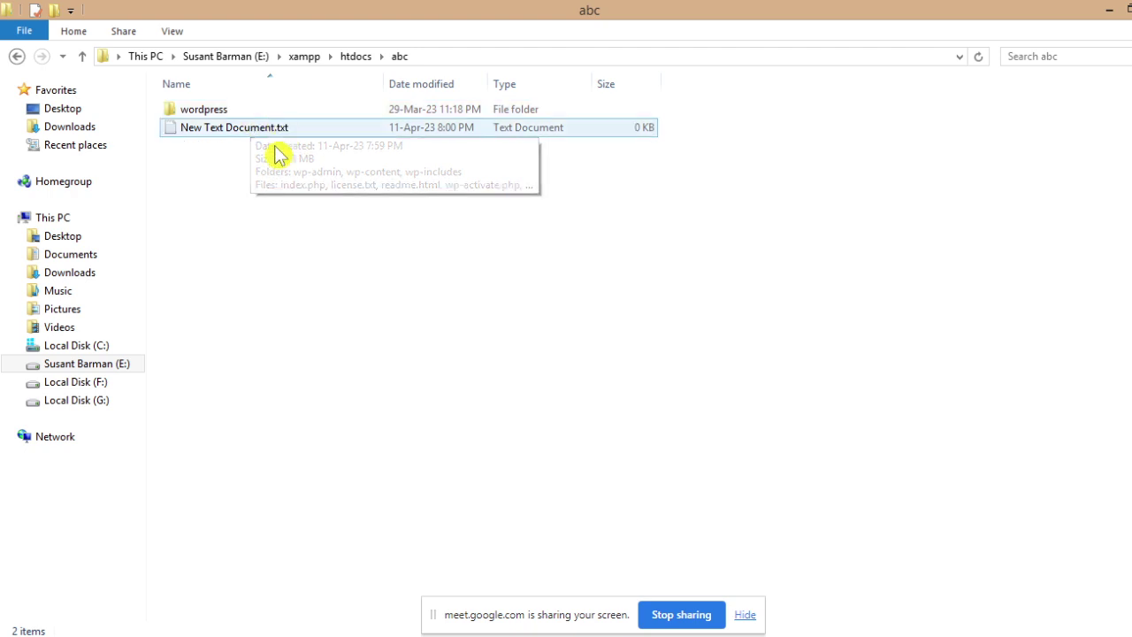
click(266, 113)
double_click(266, 113)
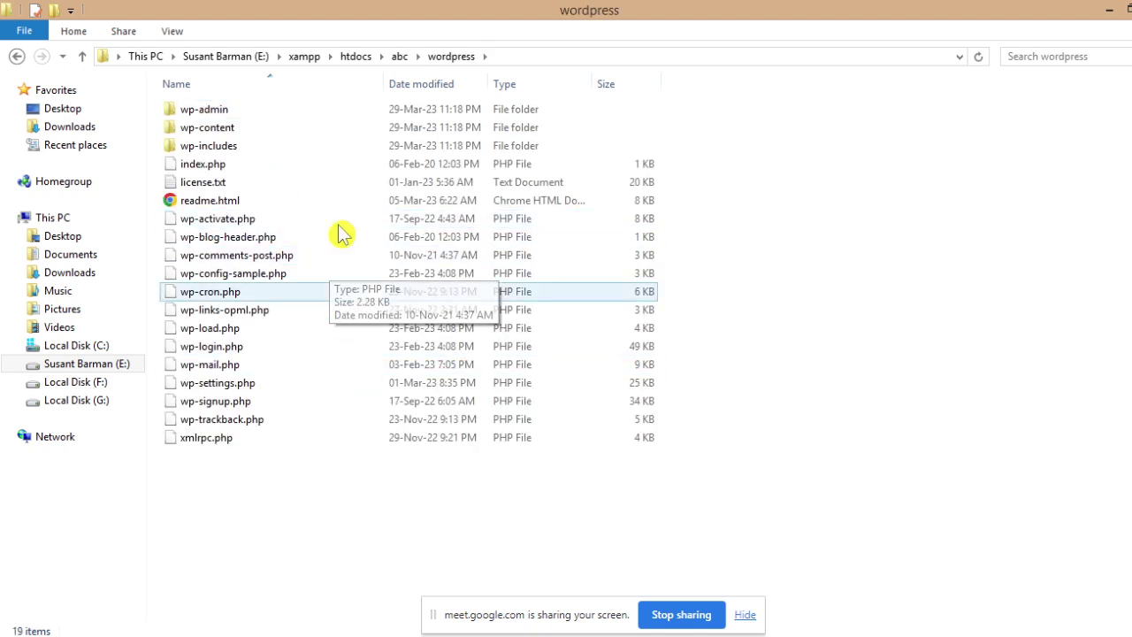
click(82, 59)
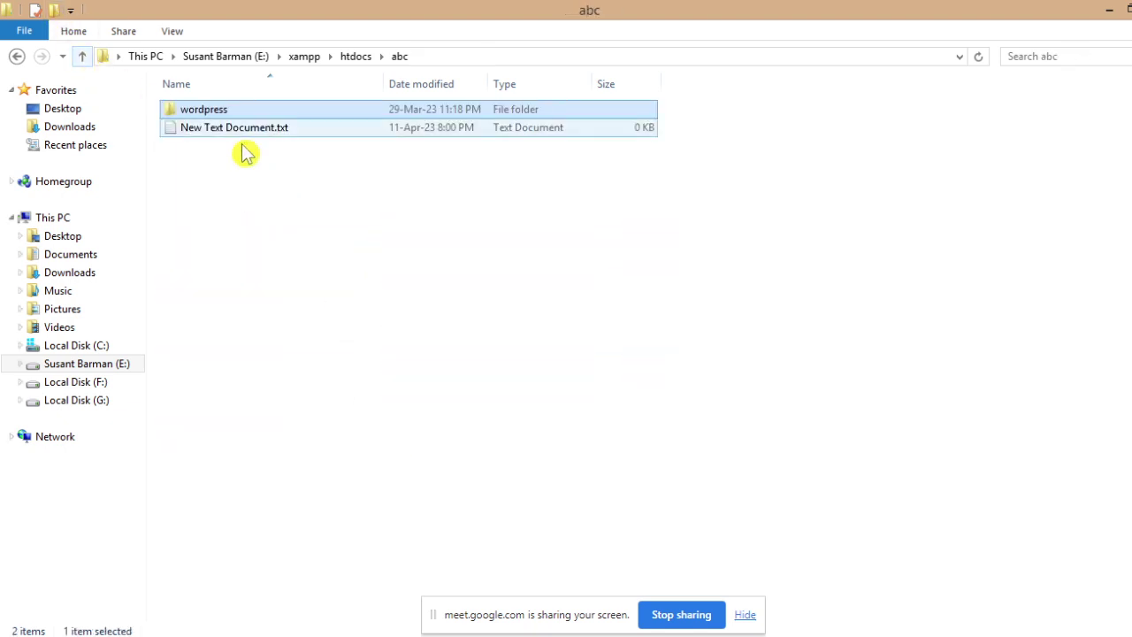
mouse_move(280, 115)
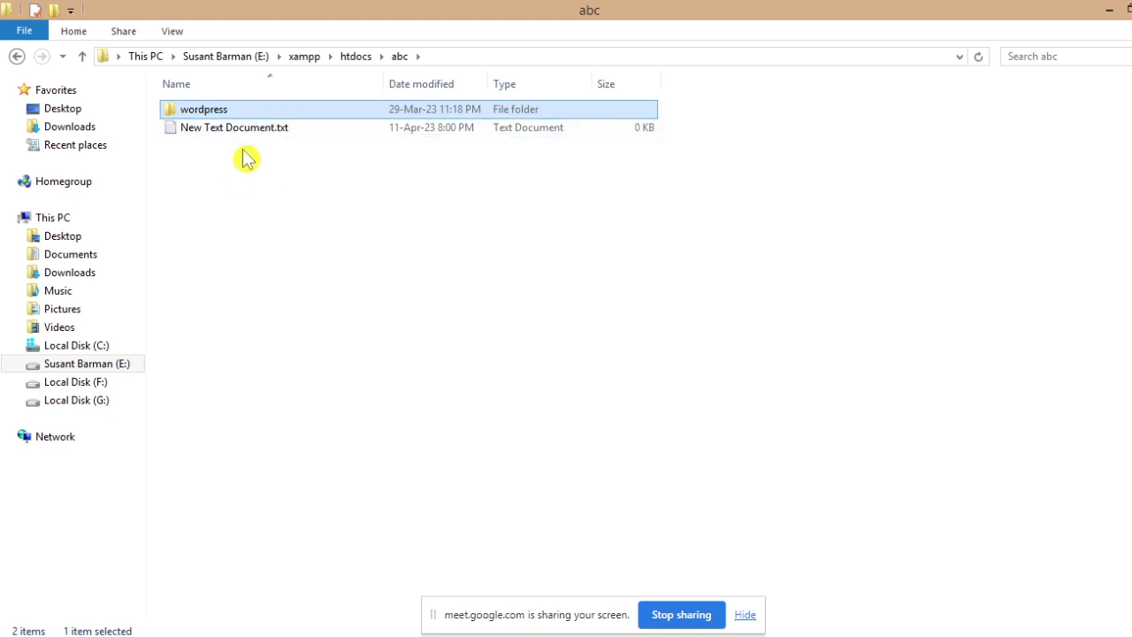
click(276, 142)
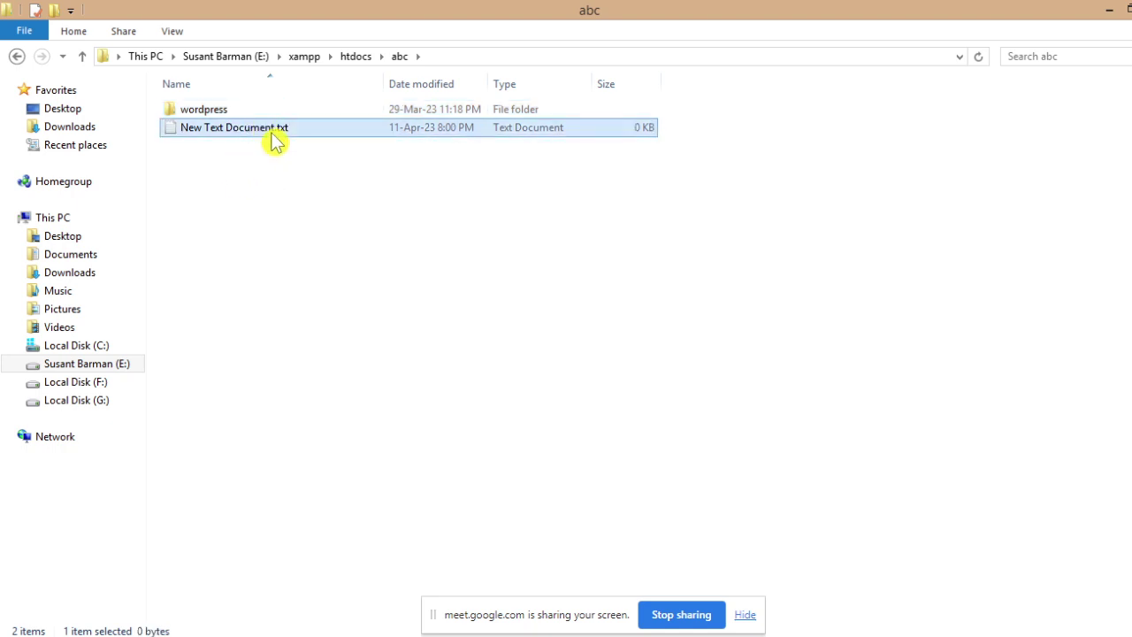
key(Delete)
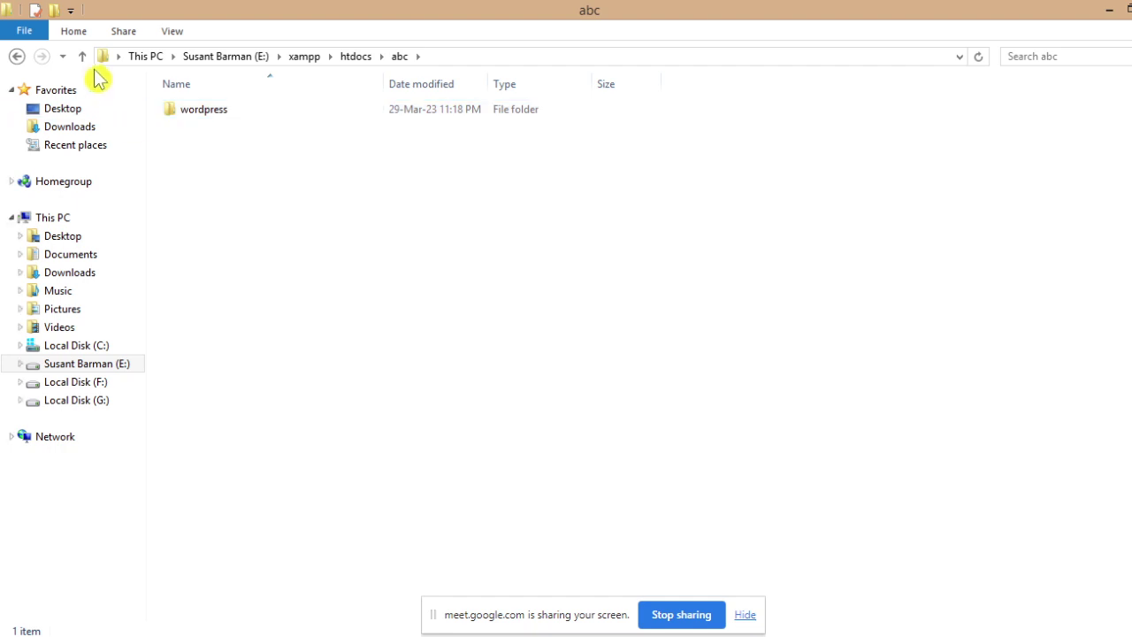
- Navigate back into abc\wordpress to view its WordPress files
click(82, 56)
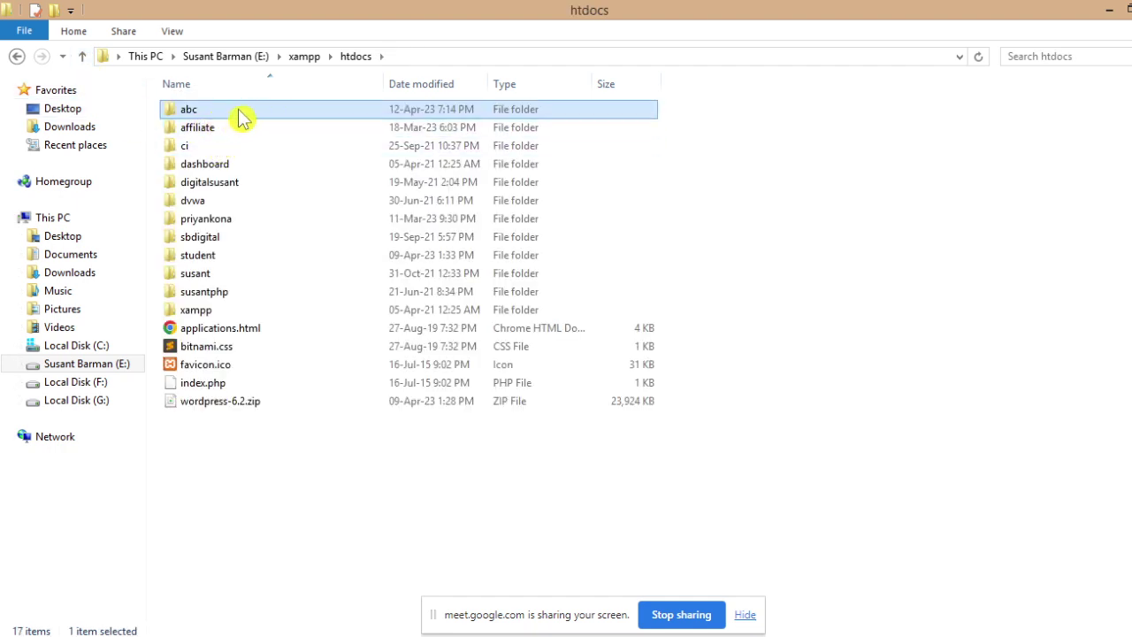
double_click(242, 118)
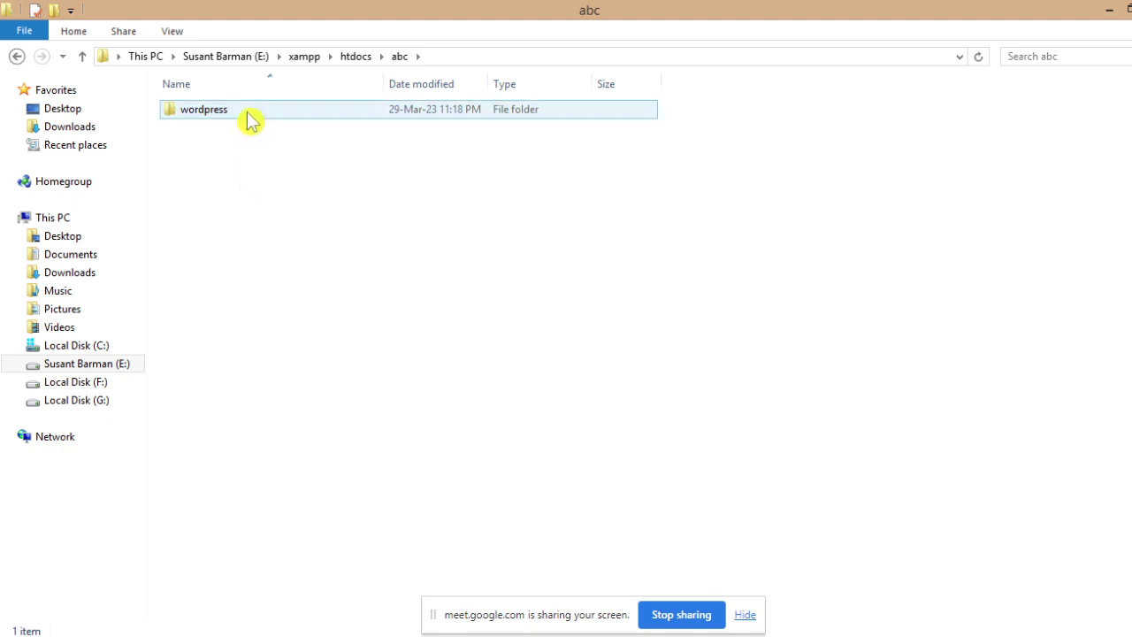
double_click(249, 115)
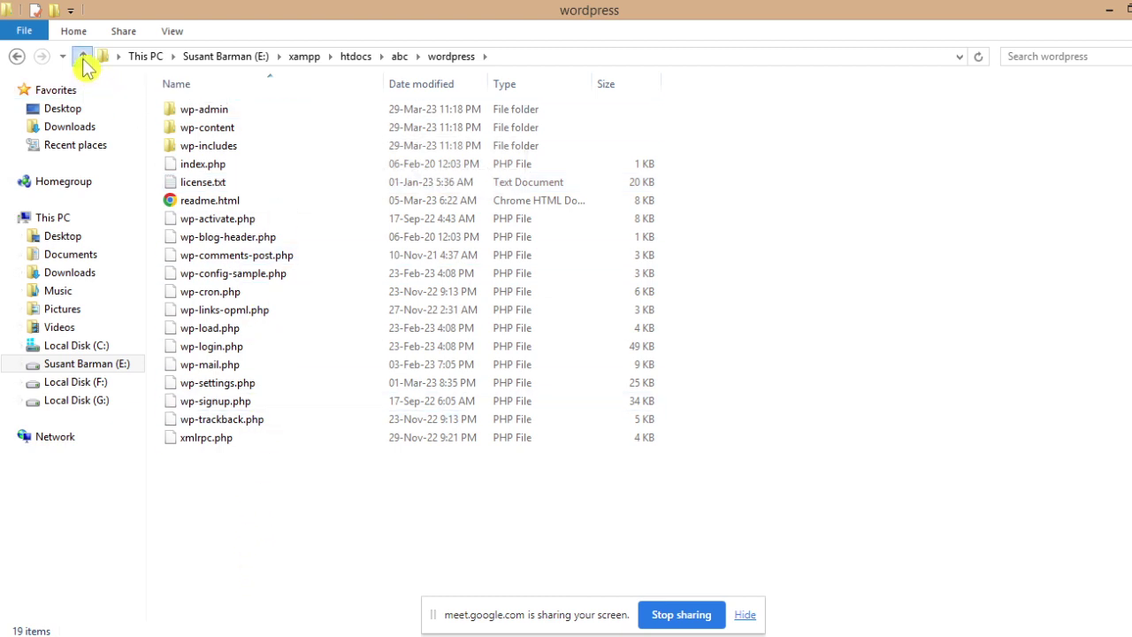
click(84, 58)
double_click(253, 113)
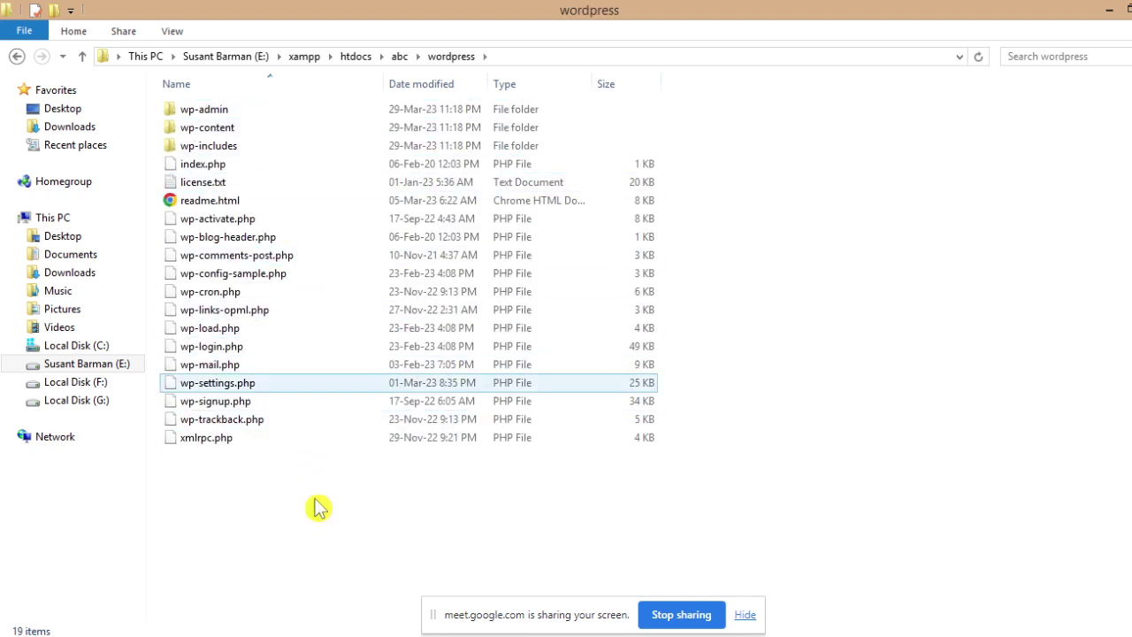
- Select all items in the wordpress folder and paste them directly into abc
mouse_move(334, 635)
key(ctrl+a)
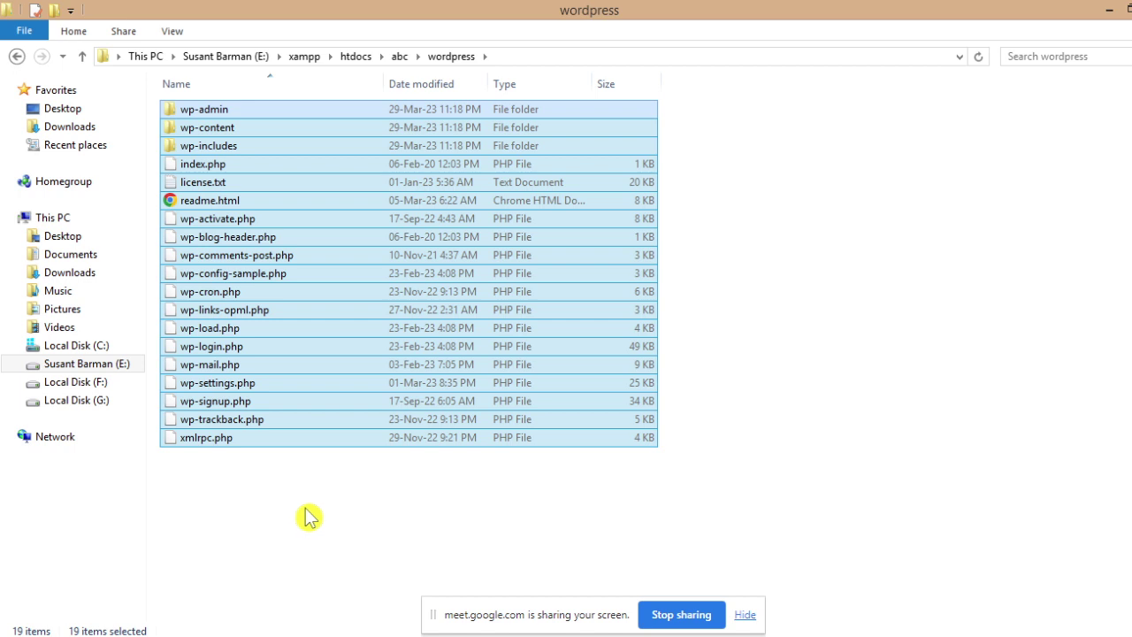
click(82, 57)
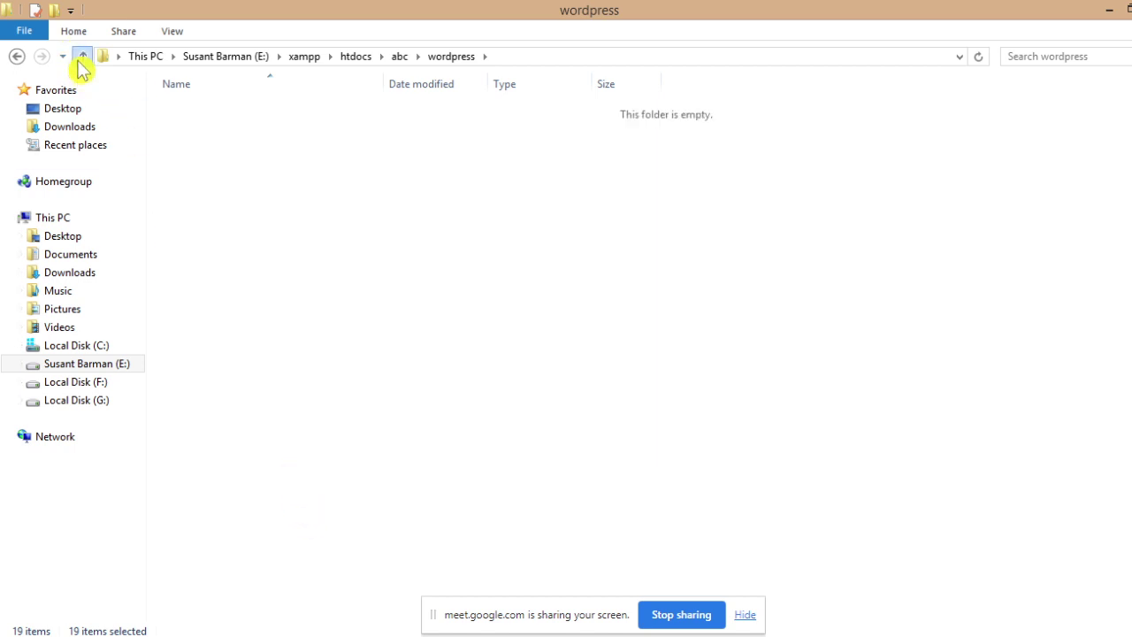
click(266, 245)
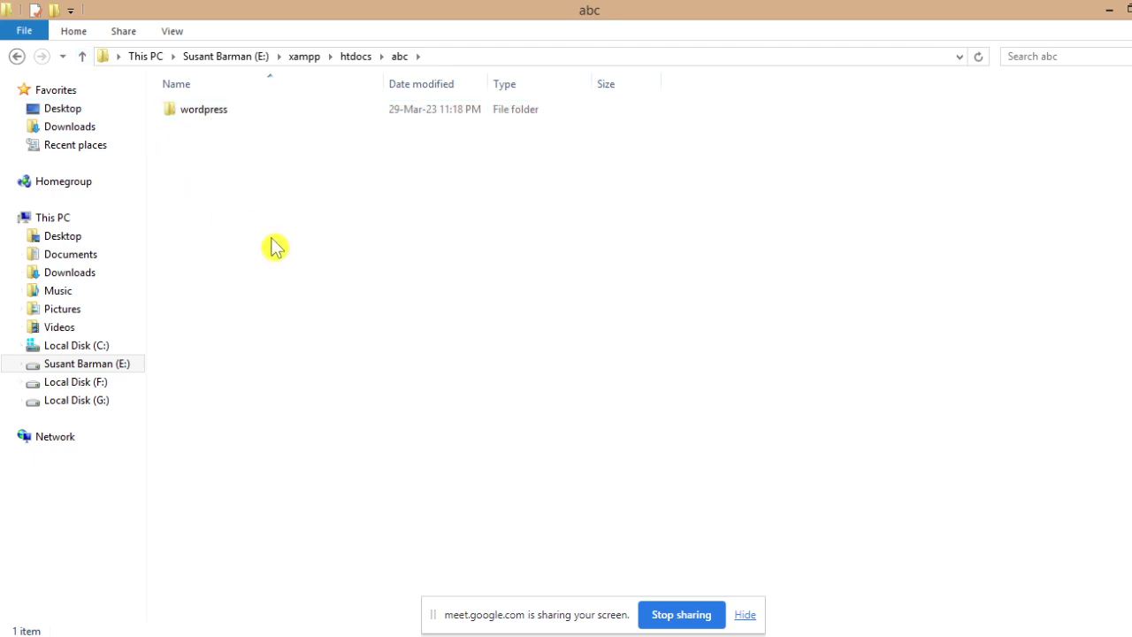
key(ctrl+v)
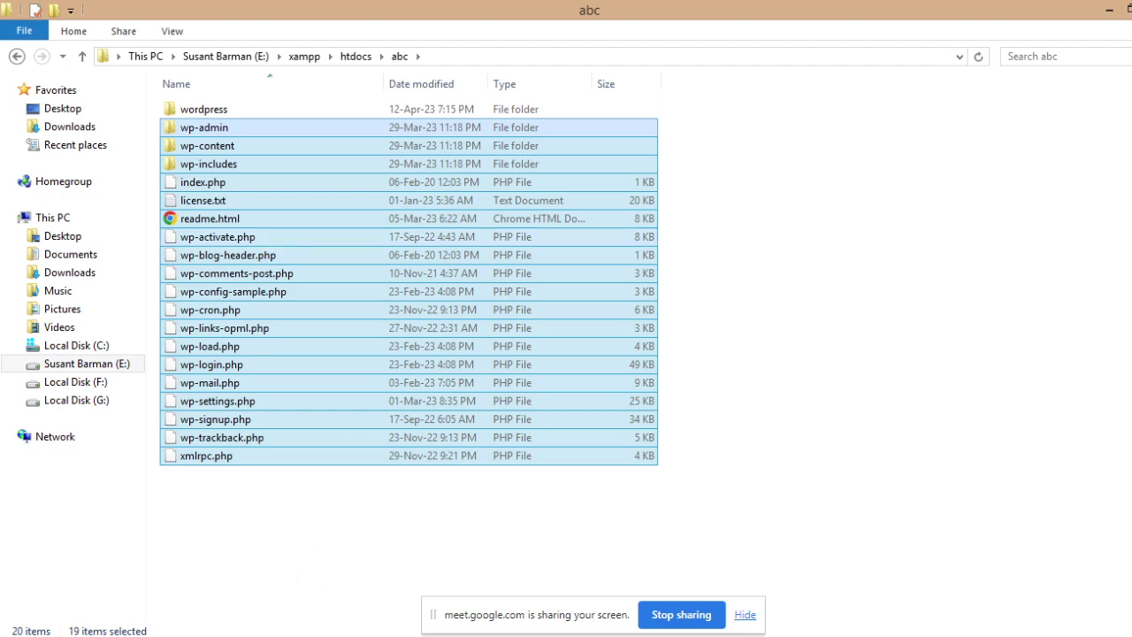
key(alt+Tab)
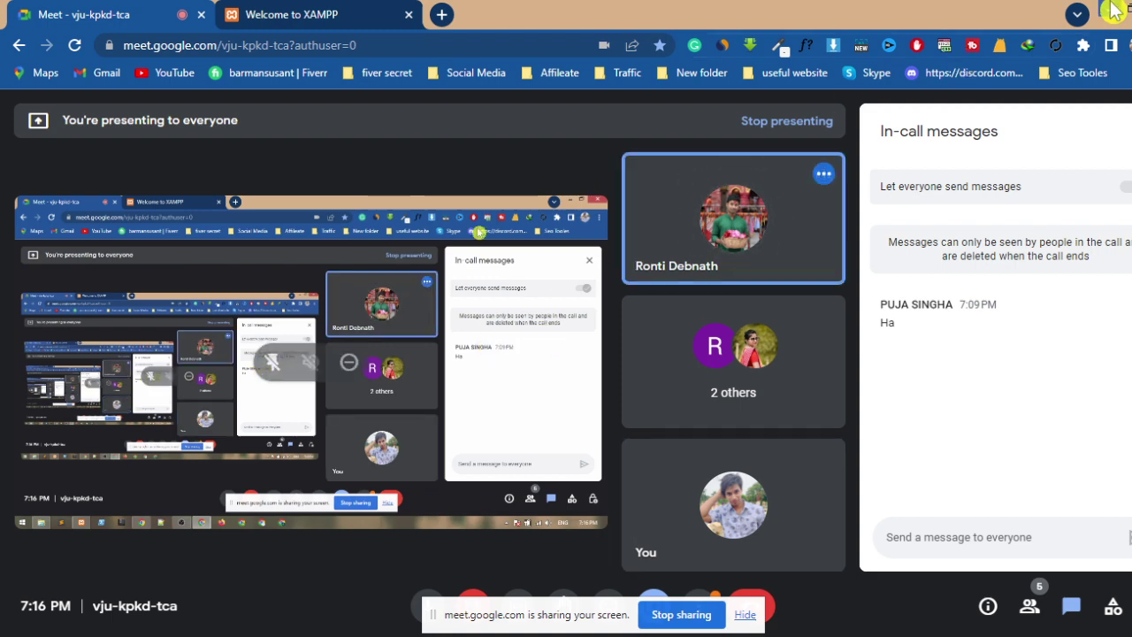
- Confirm the wordpress subfolder is empty and delete it from abc
key(alt+Tab)
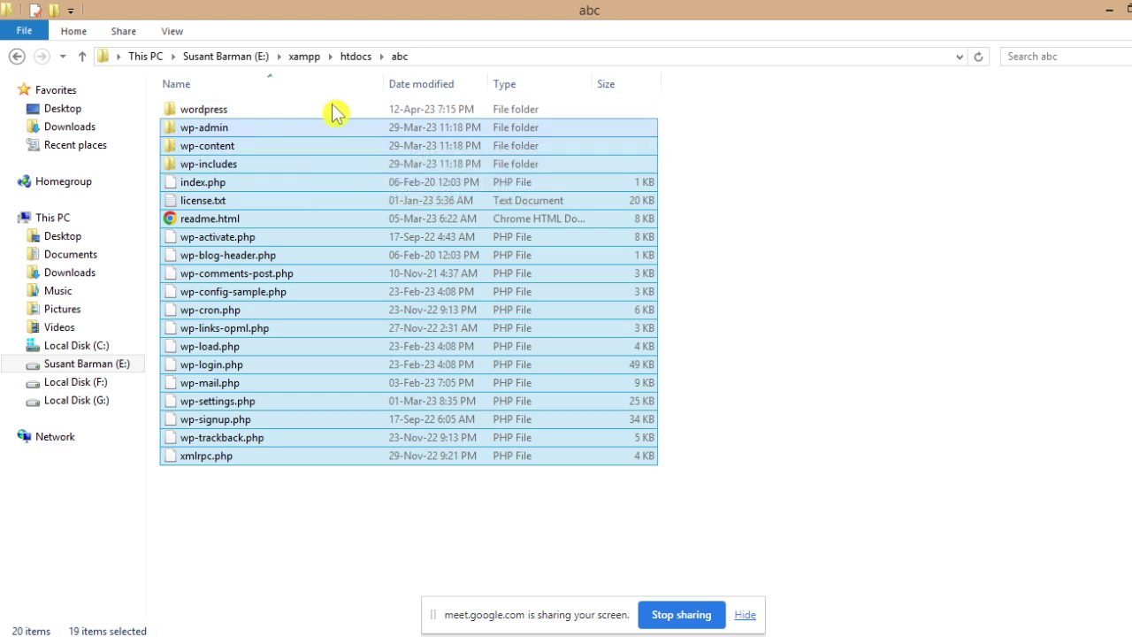
click(254, 117)
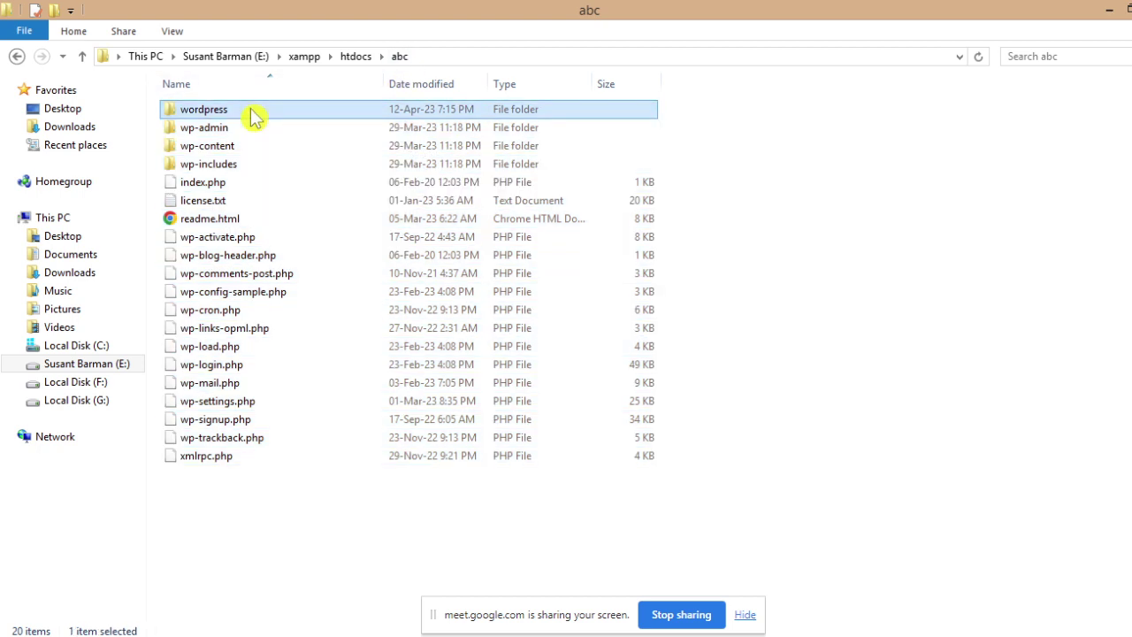
double_click(265, 118)
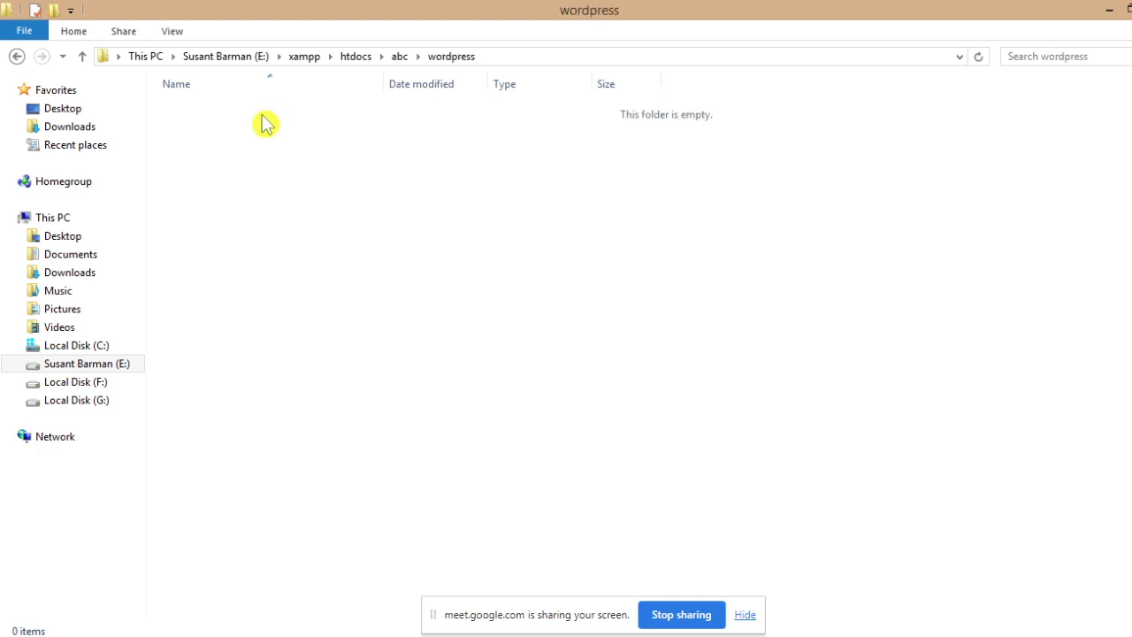
click(86, 58)
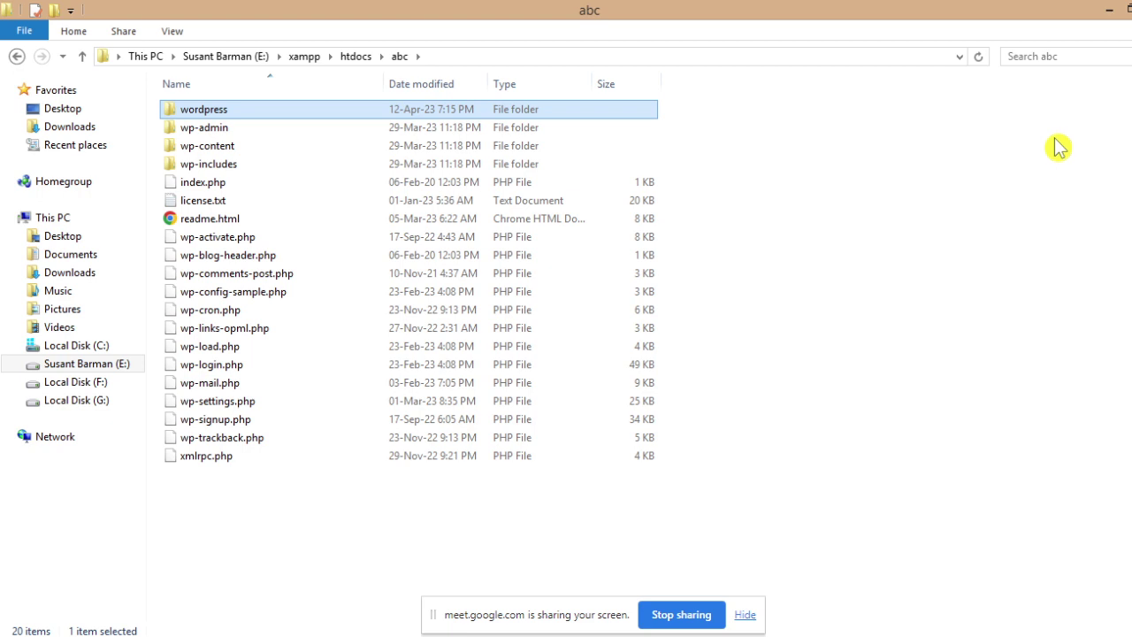
key(Delete)
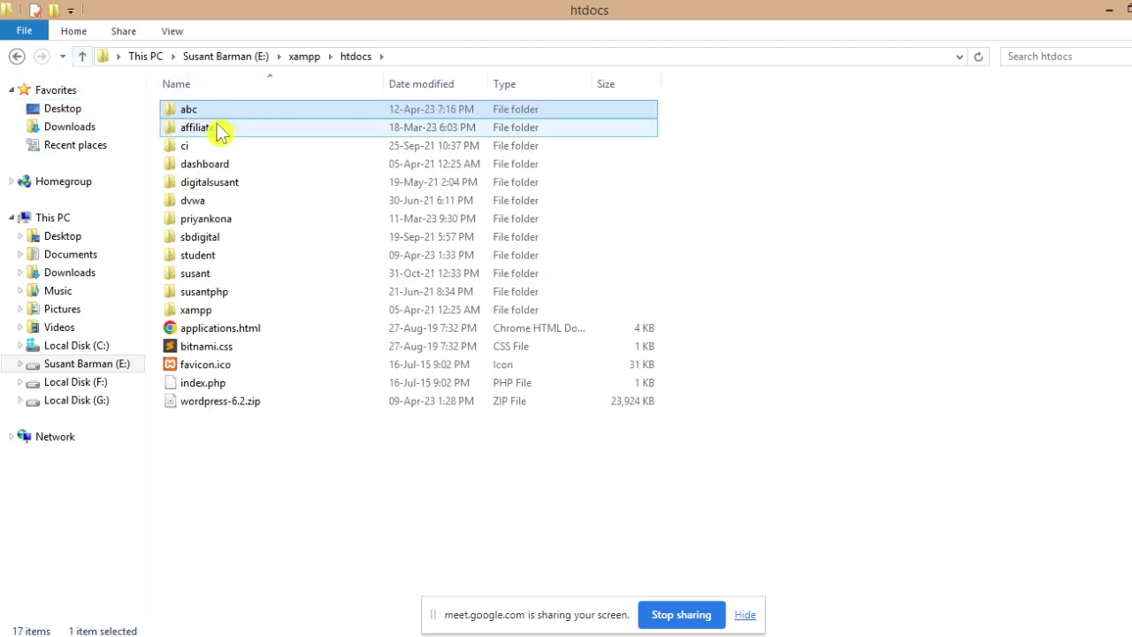
double_click(237, 122)
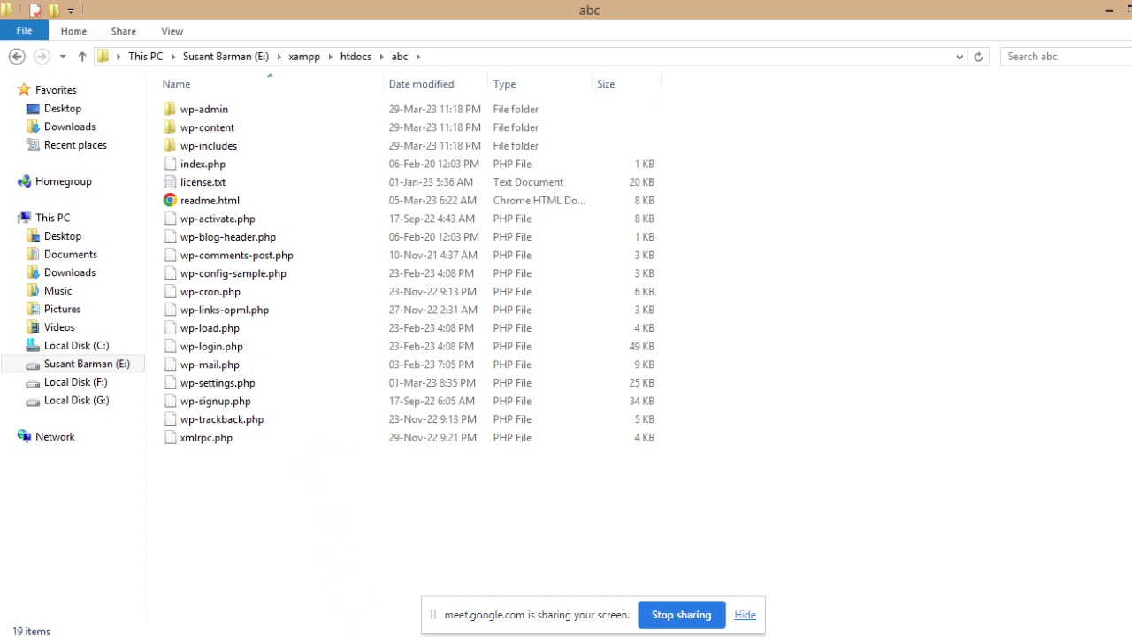
click(374, 566)
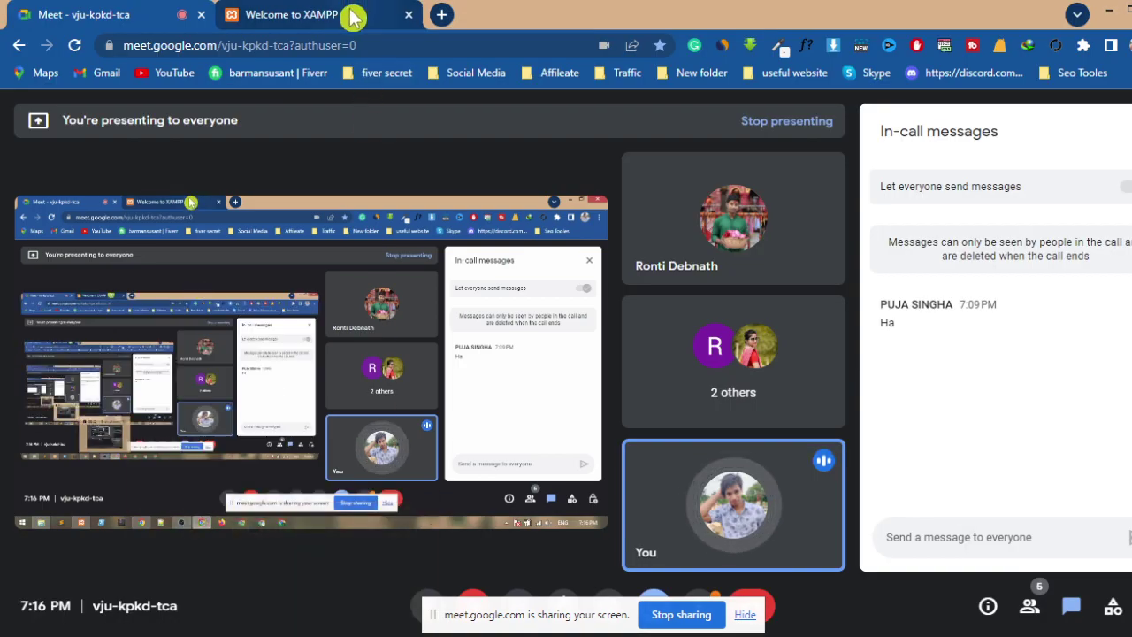
- Close the XAMPP dashboard tab and load localhost/abc in a fresh tab
click(352, 16)
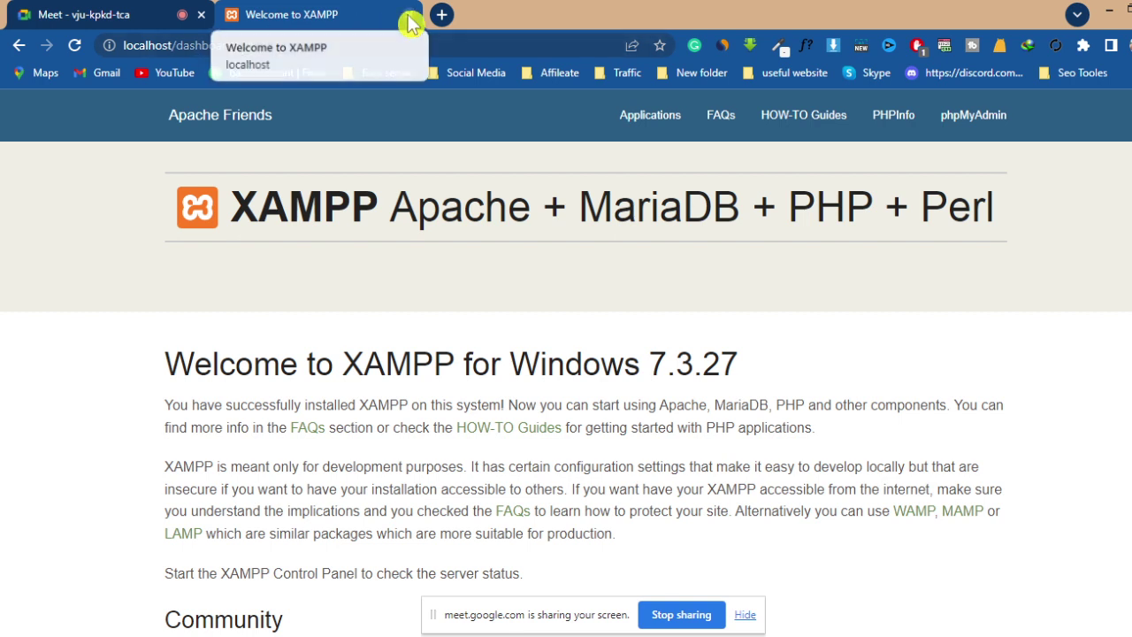
click(442, 15)
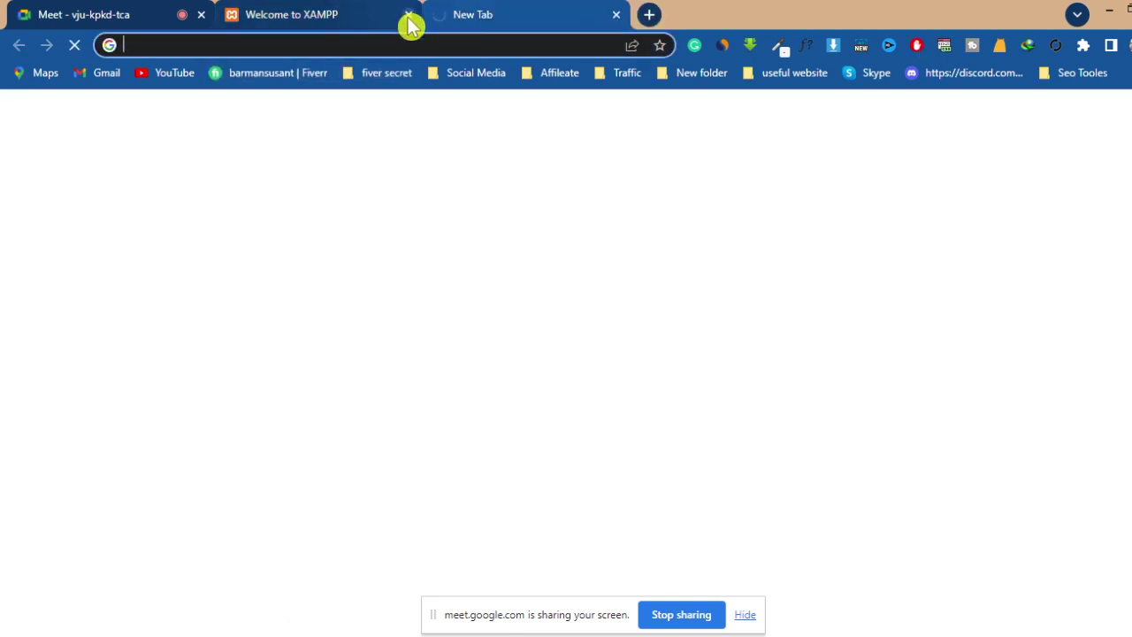
click(408, 15)
click(235, 44)
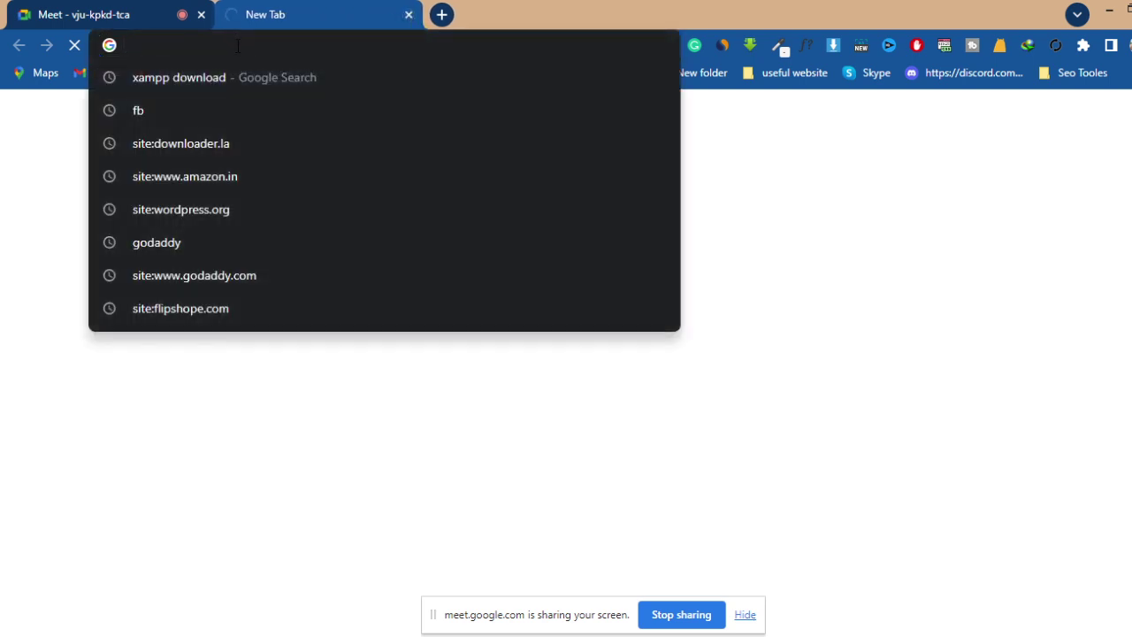
text(local)
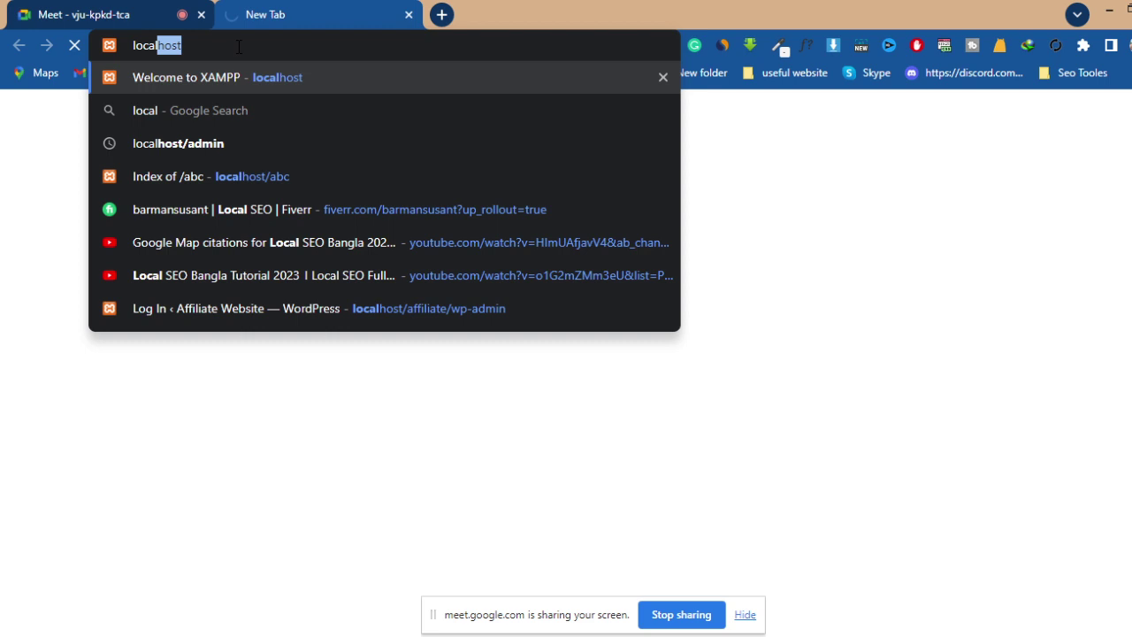
text(host/)
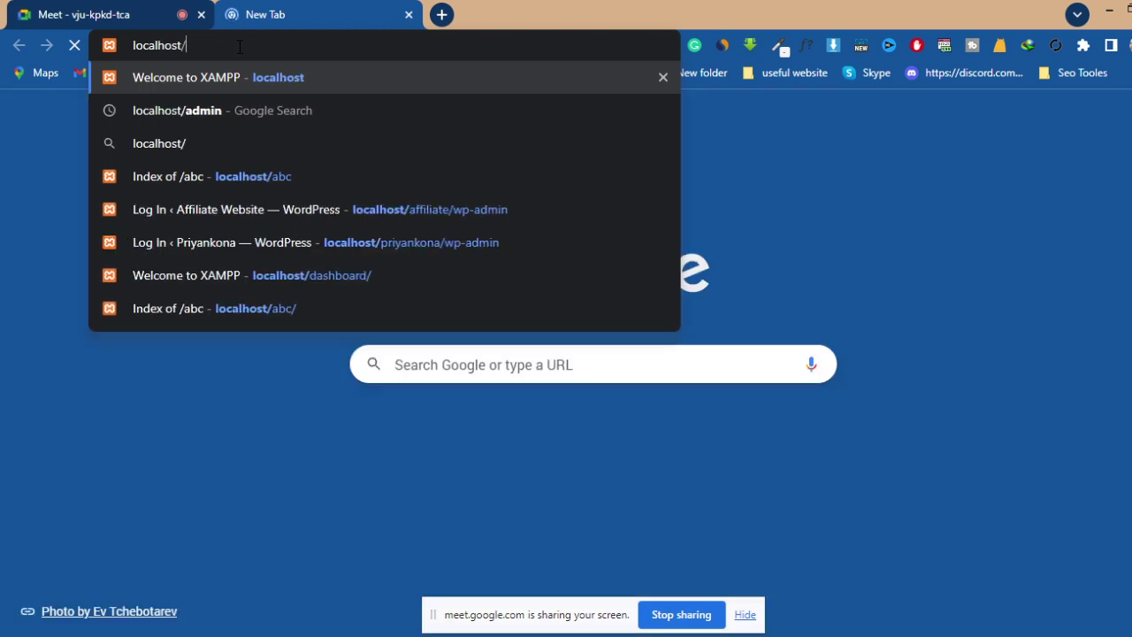
text(ab)
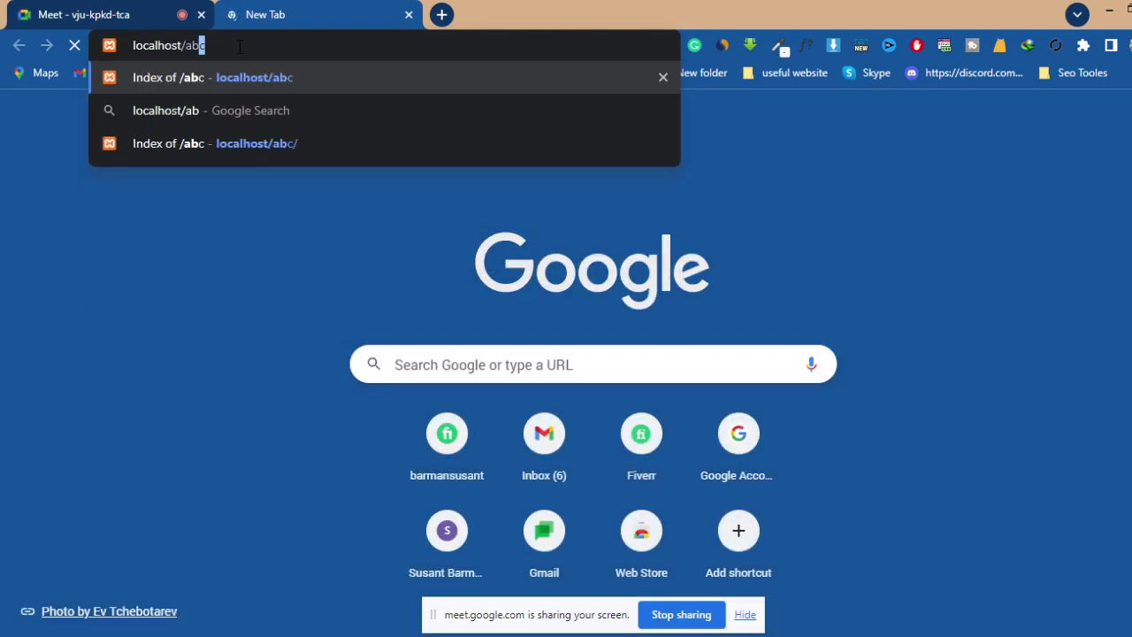
text(c)
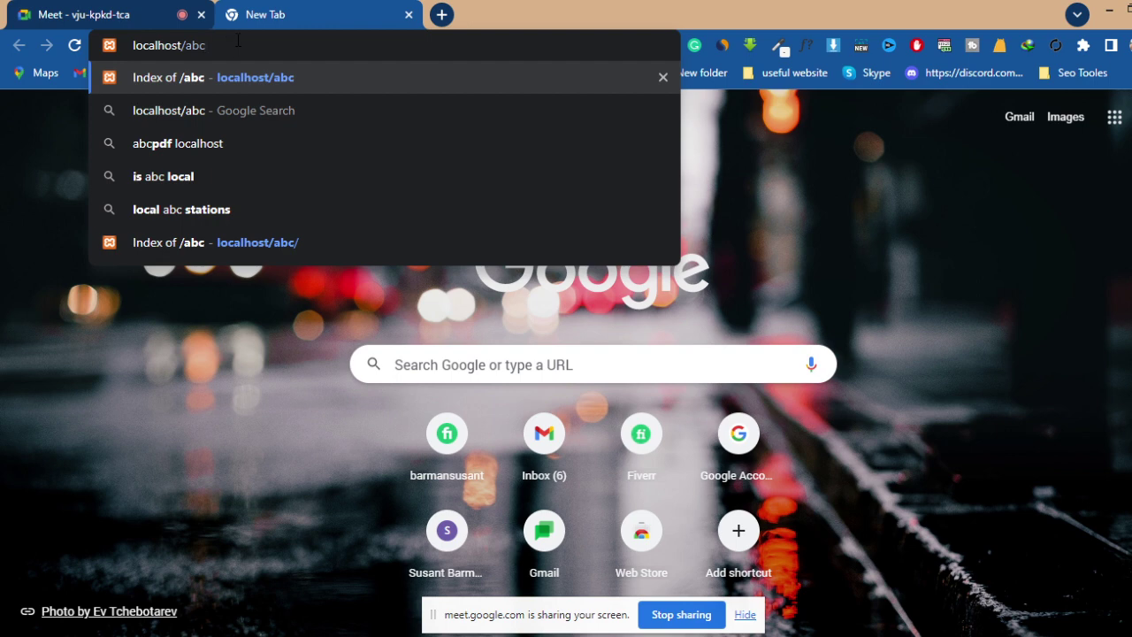
key(Return)
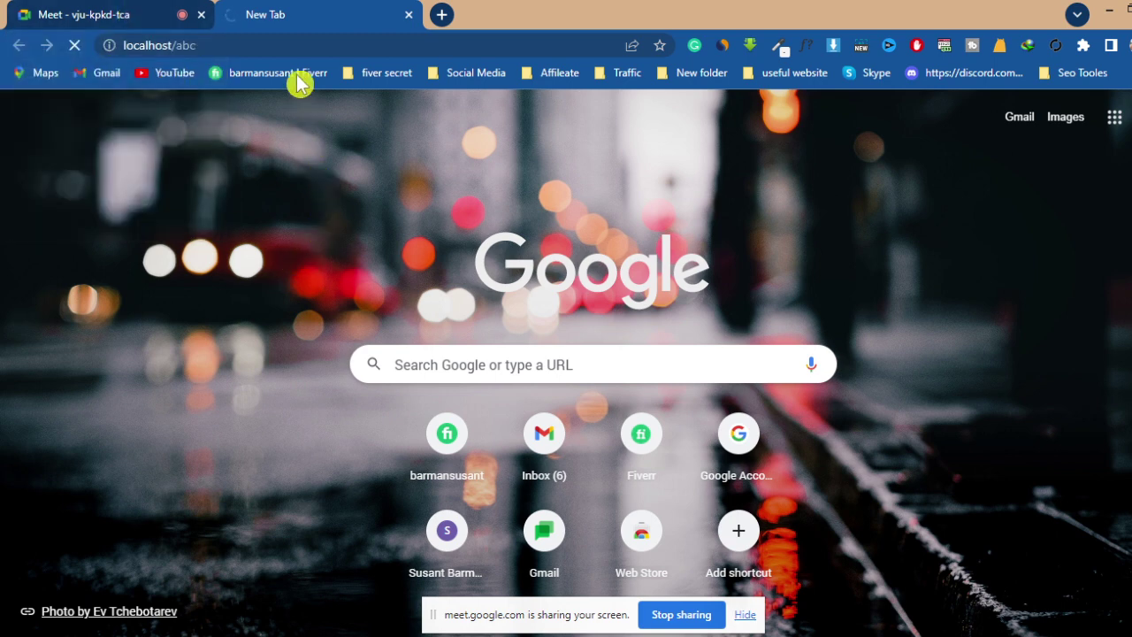
- Hide Meet's screen-sharing notice and switch to the WordPress Setup Configuration tab
click(144, 15)
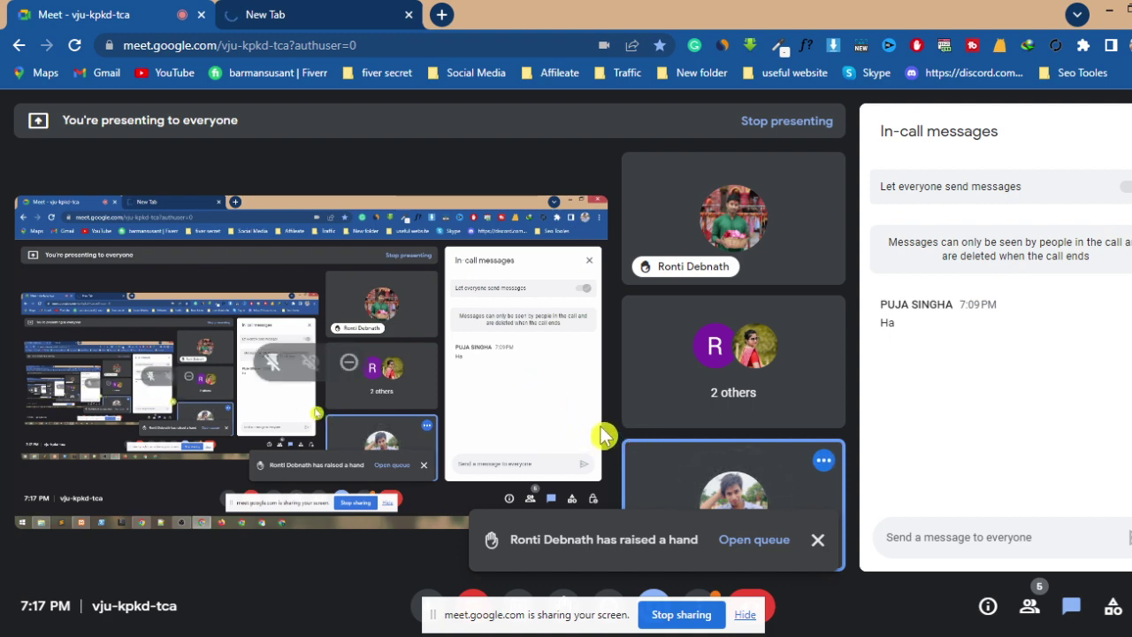
click(745, 616)
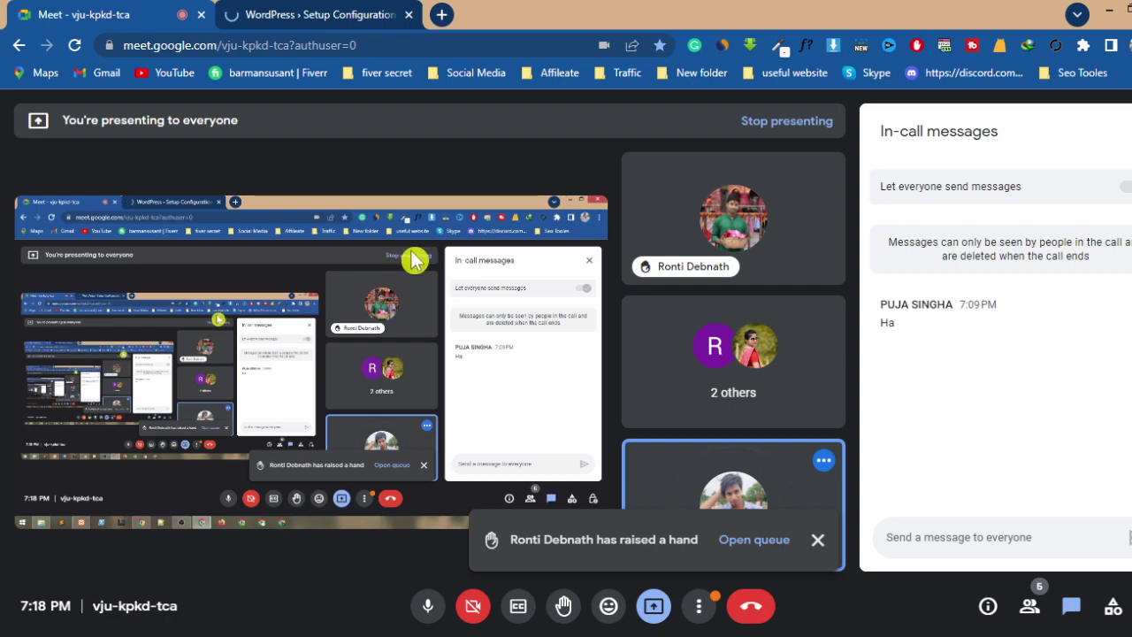
click(338, 21)
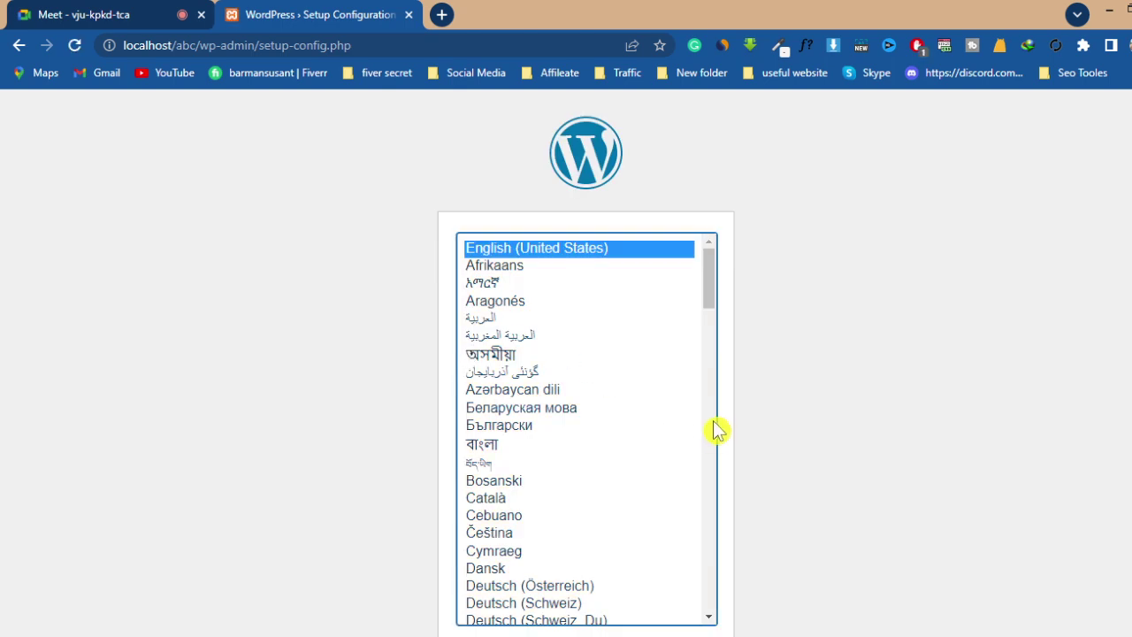
- Leave English (United States) selected on the language list and continue setup
scroll(796, 392, down, 1)
scroll(800, 393, up, 1)
scroll(809, 380, down, 1)
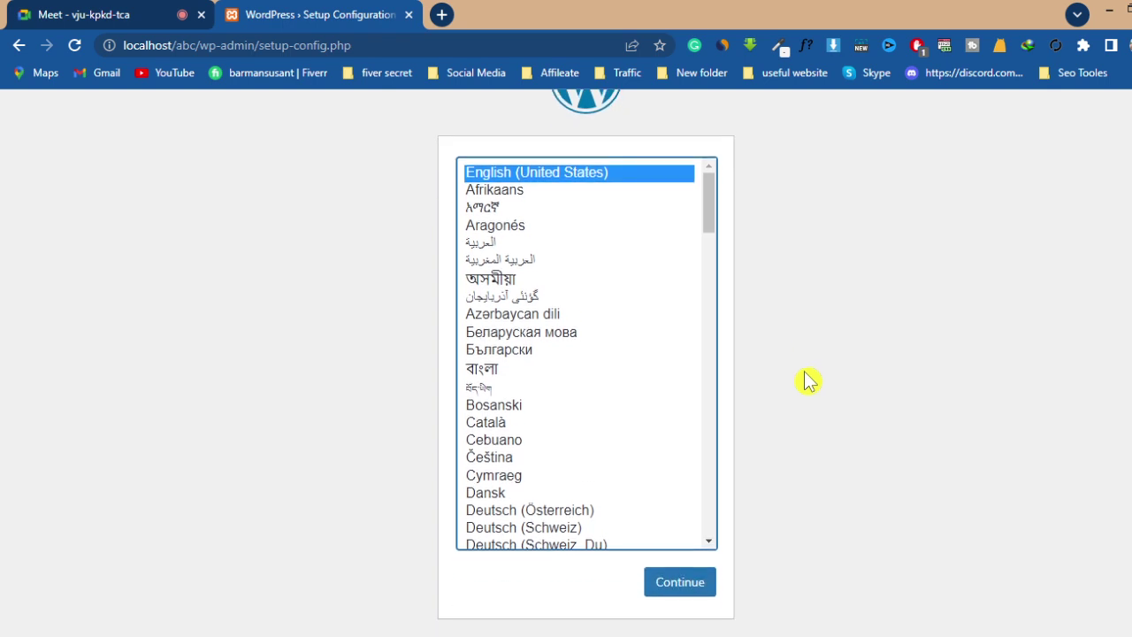
click(139, 17)
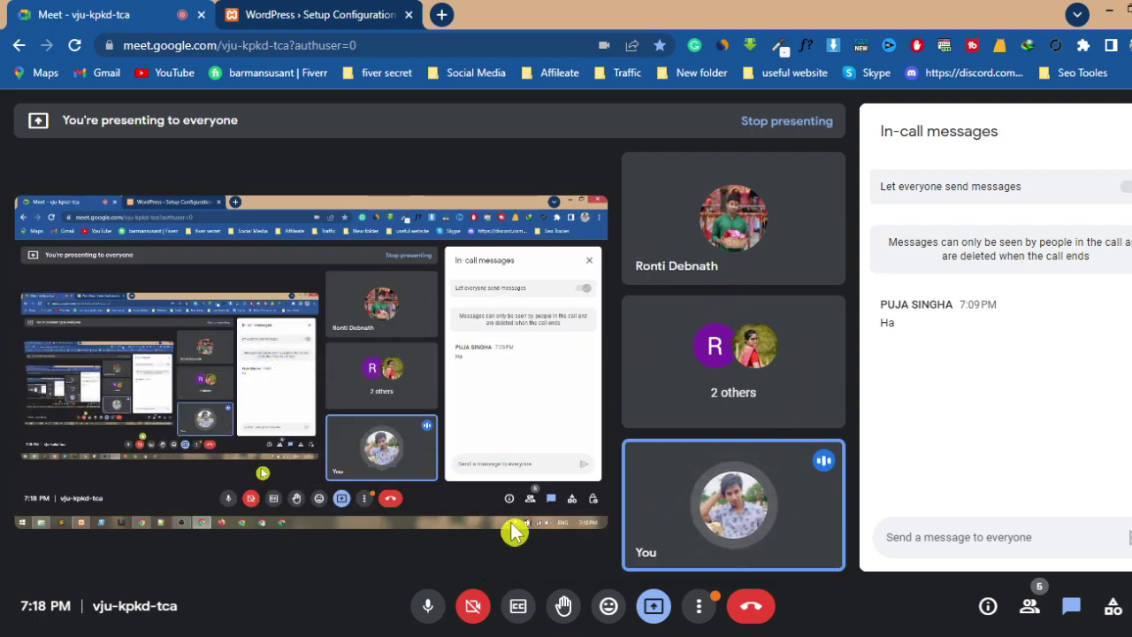
mouse_move(771, 271)
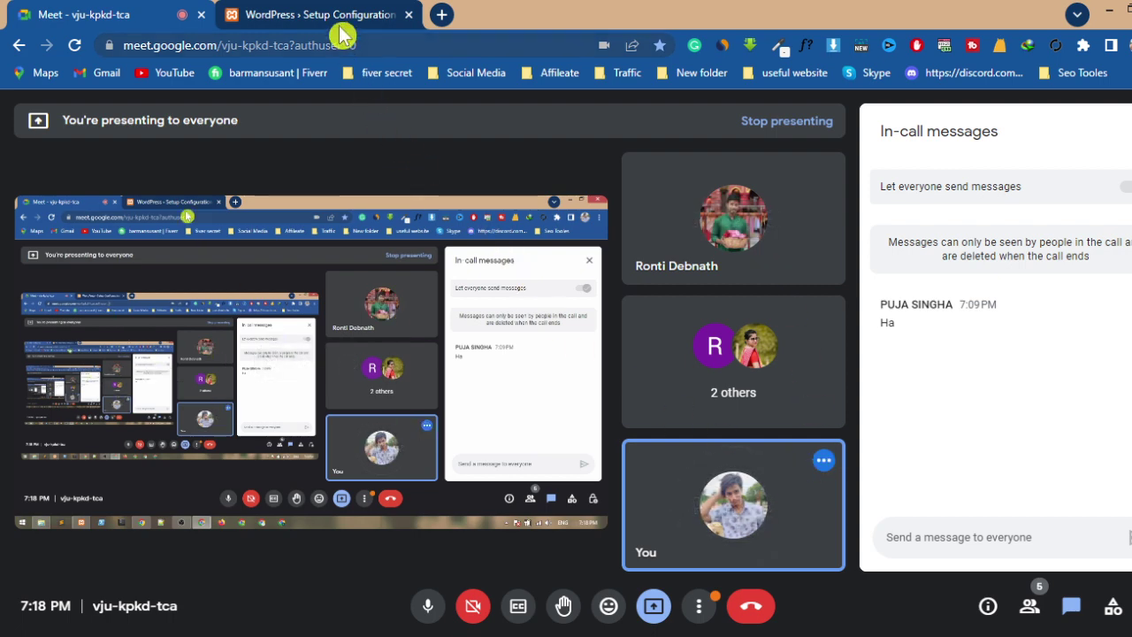
click(344, 18)
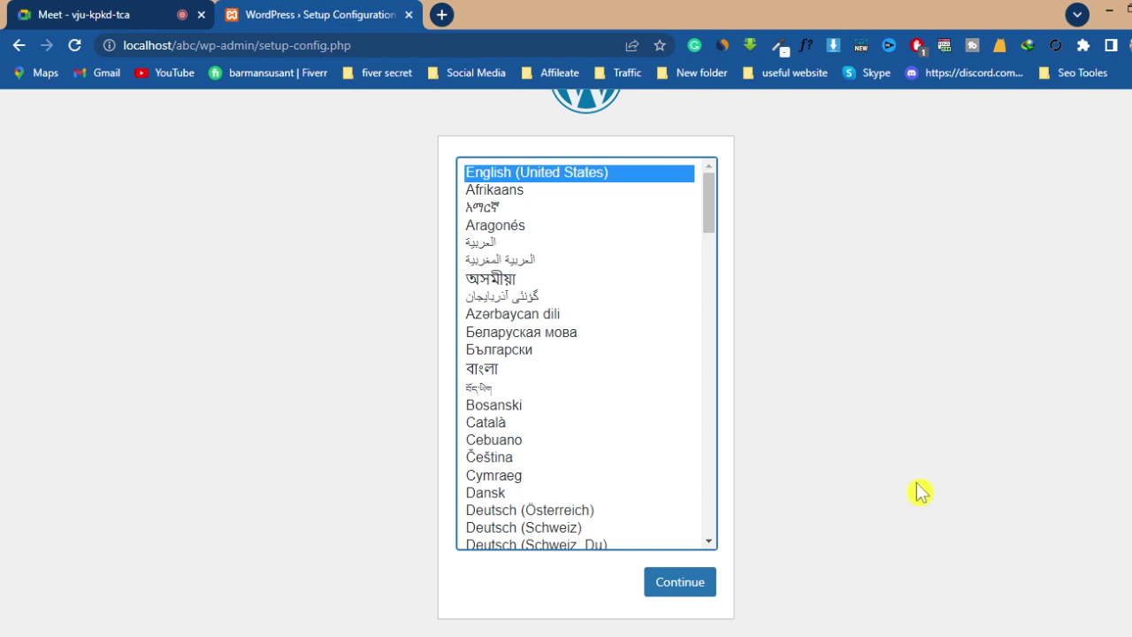
scroll(916, 476, up, 1)
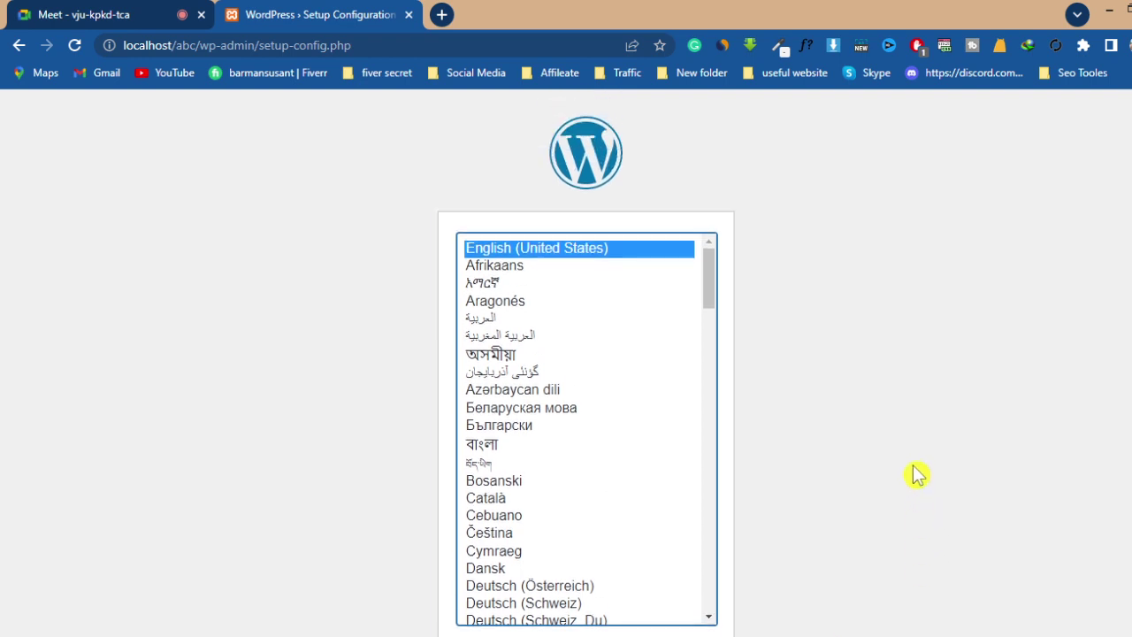
scroll(916, 476, down, 1)
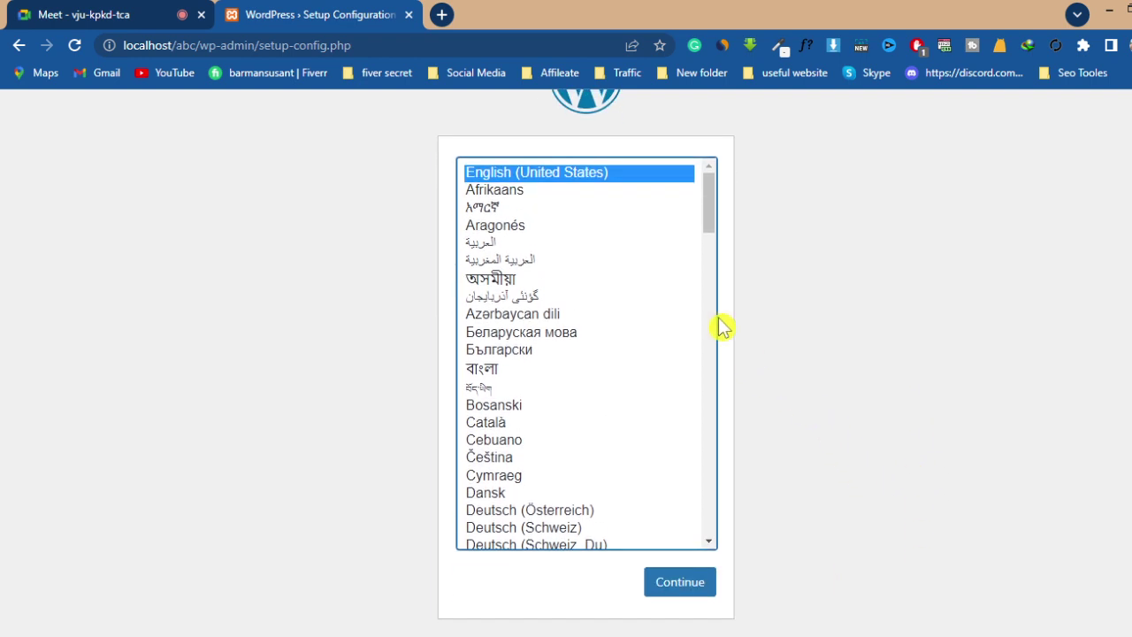
scroll(992, 396, up, 1)
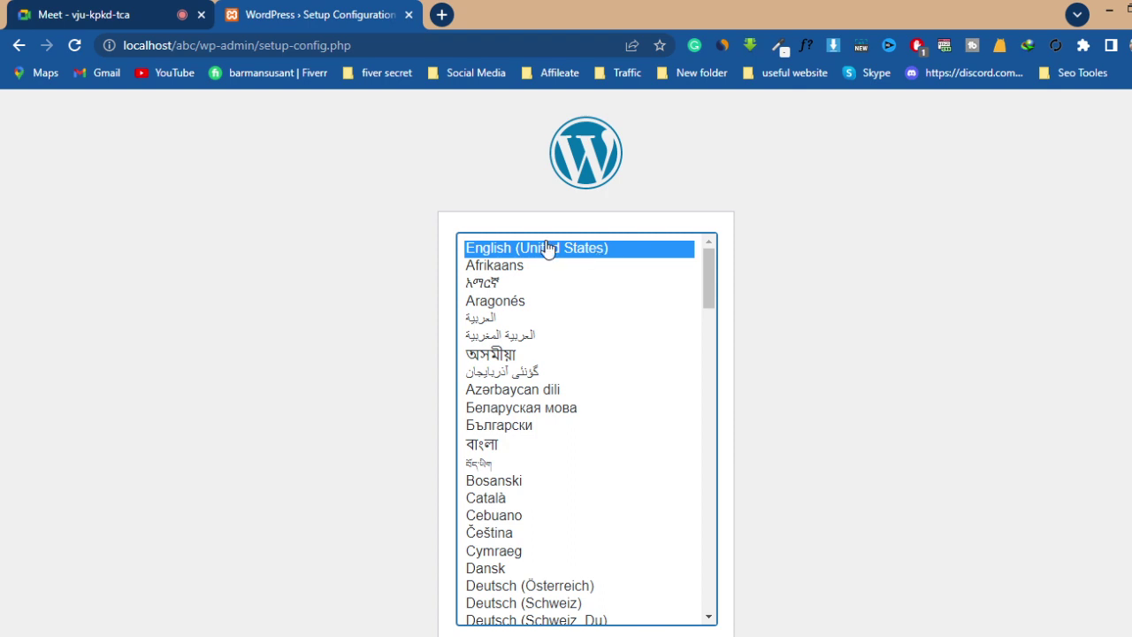
scroll(822, 376, down, 1)
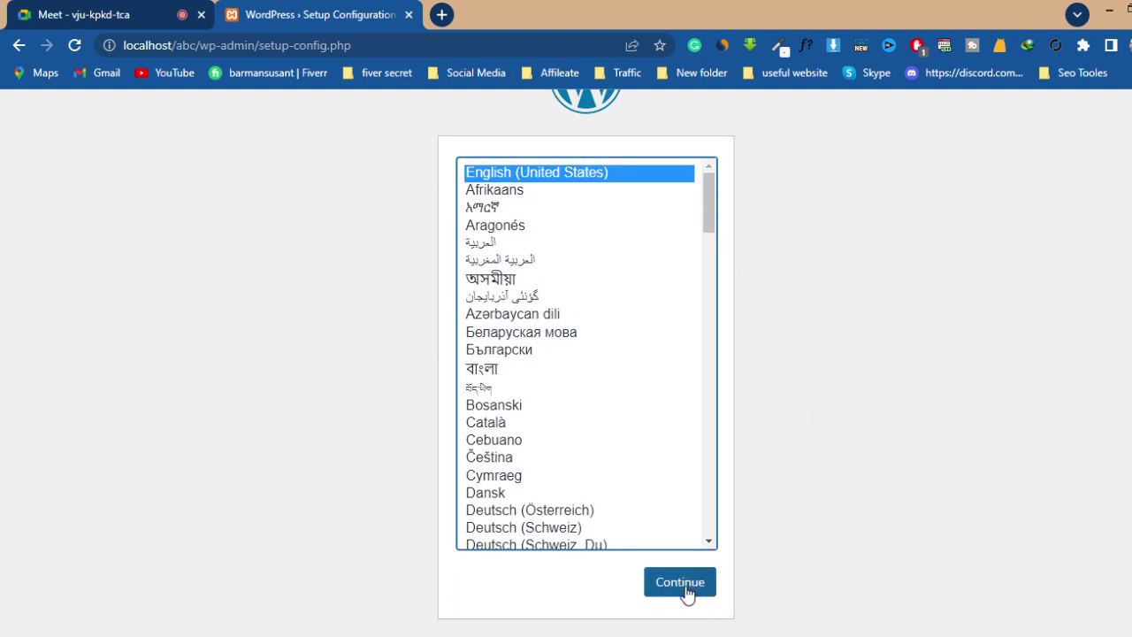
click(681, 584)
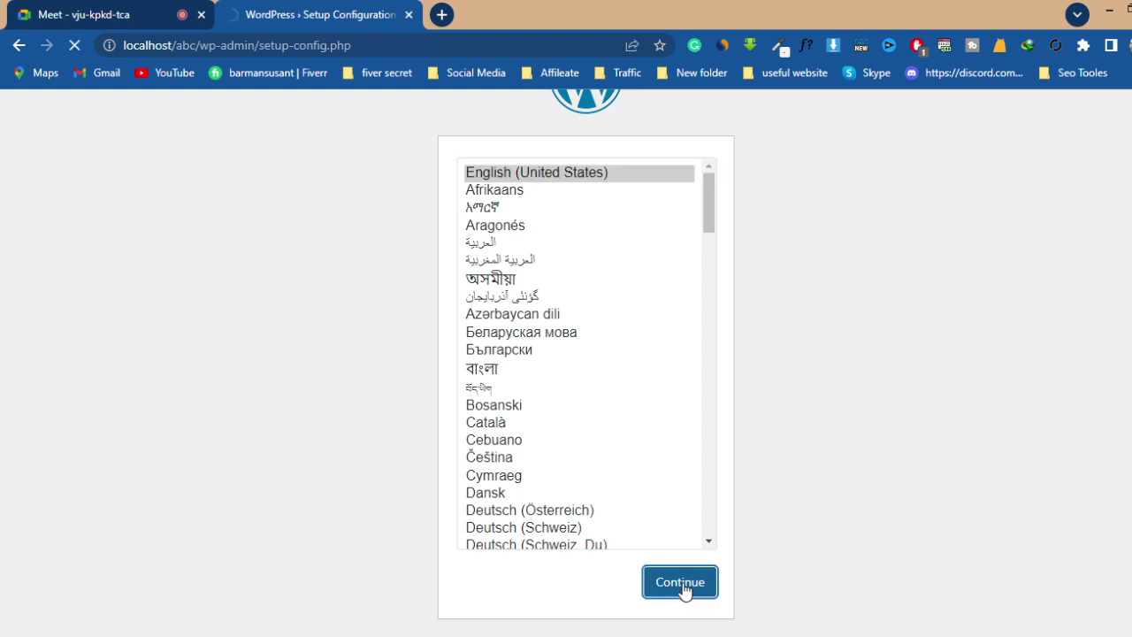
- Continue to the welcome page and highlight the database name, username and password requirements
click(684, 589)
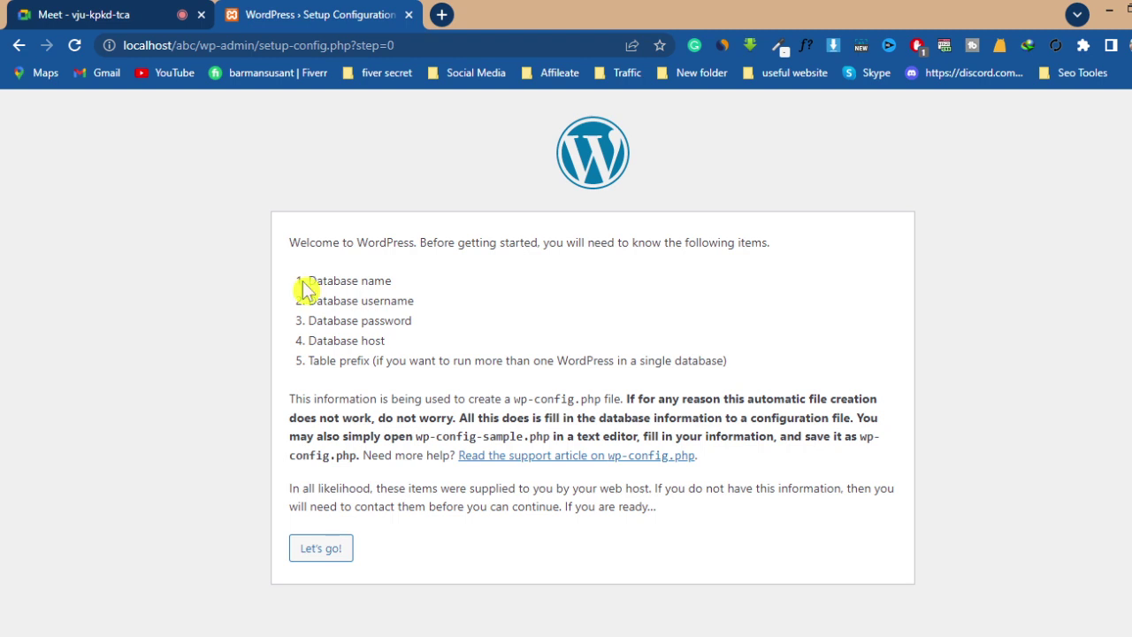
drag(310, 280, 405, 288)
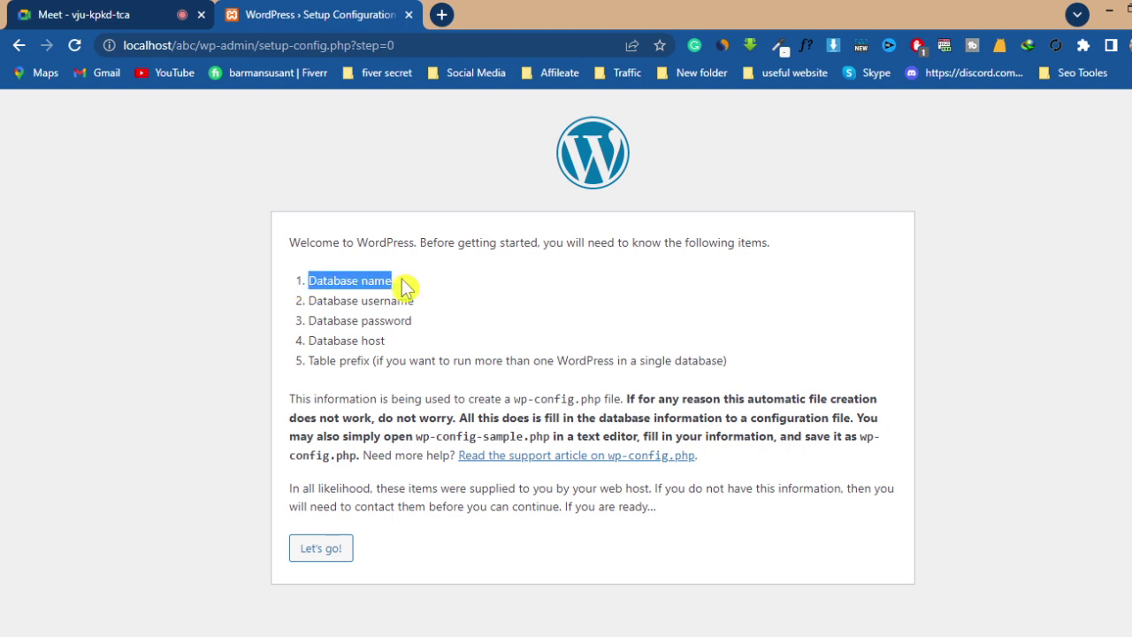
click(448, 300)
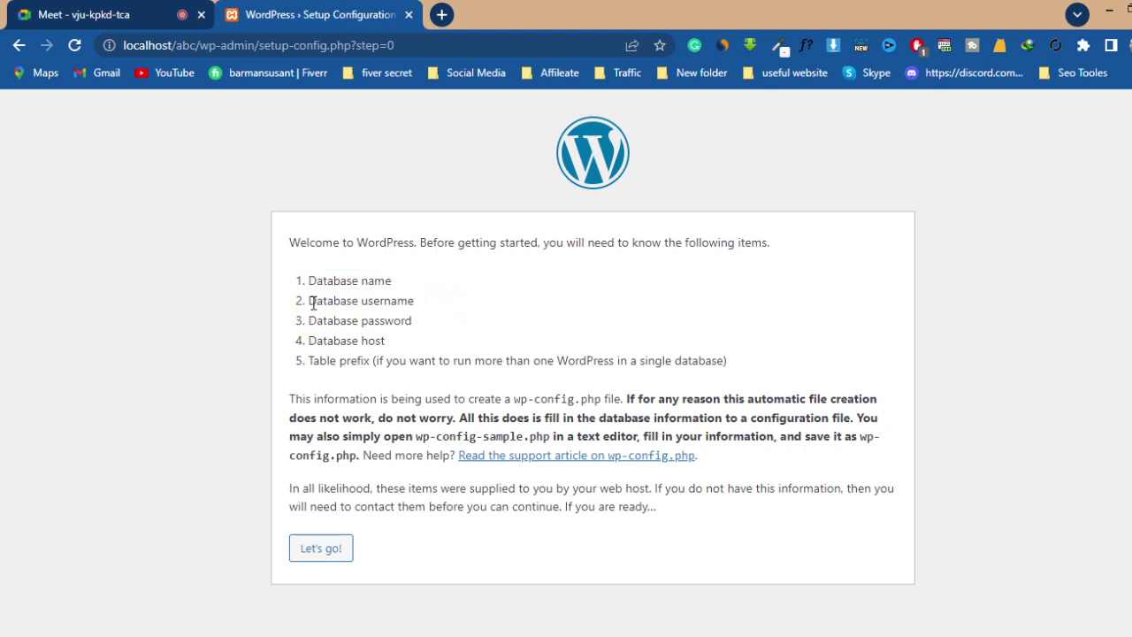
drag(312, 302, 424, 308)
click(442, 304)
drag(311, 323, 421, 326)
click(491, 311)
click(69, 11)
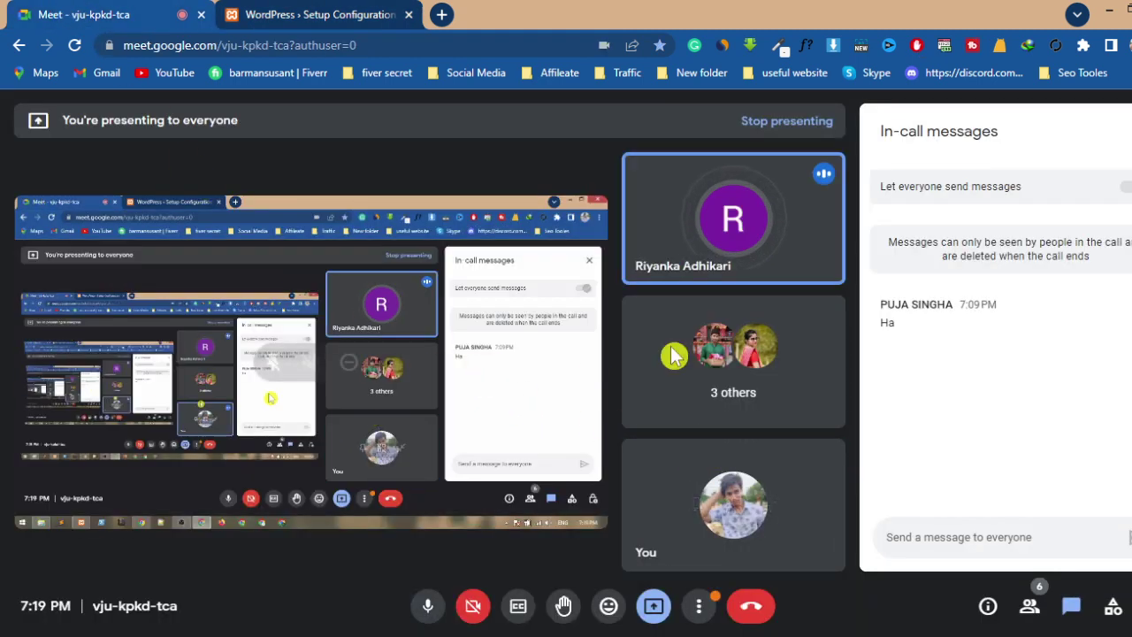
click(1027, 606)
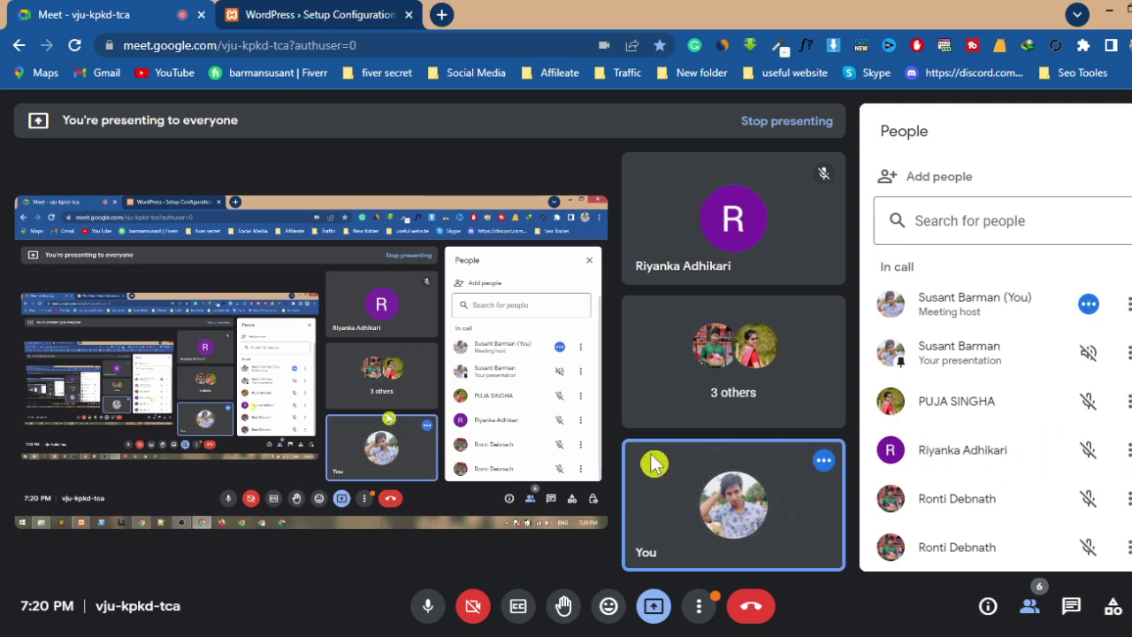
click(309, 14)
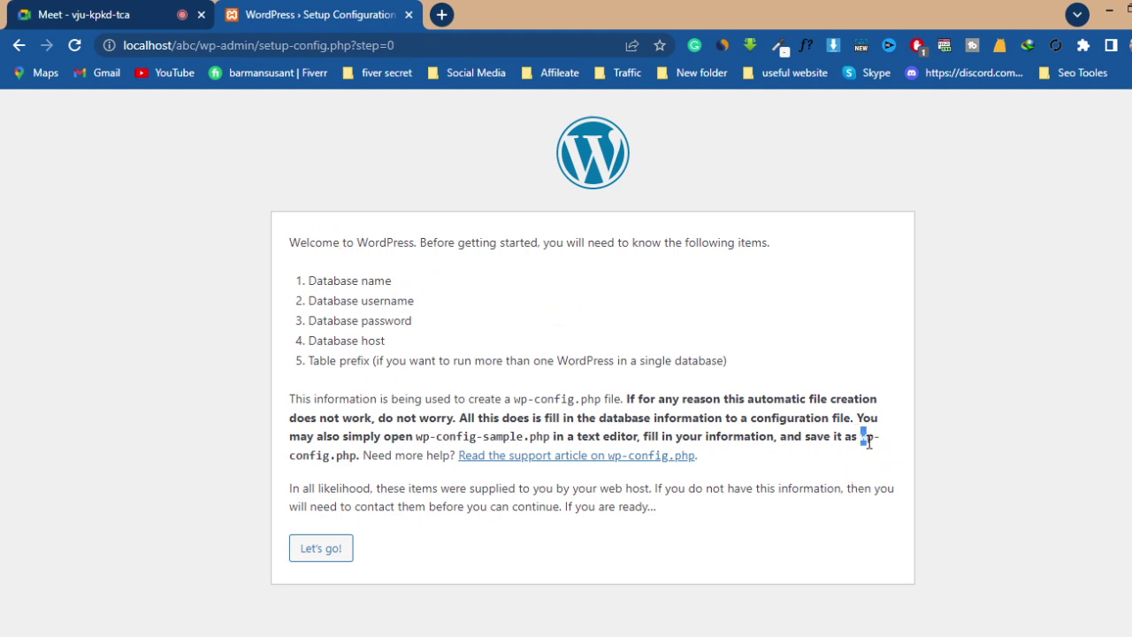
drag(866, 432, 348, 469)
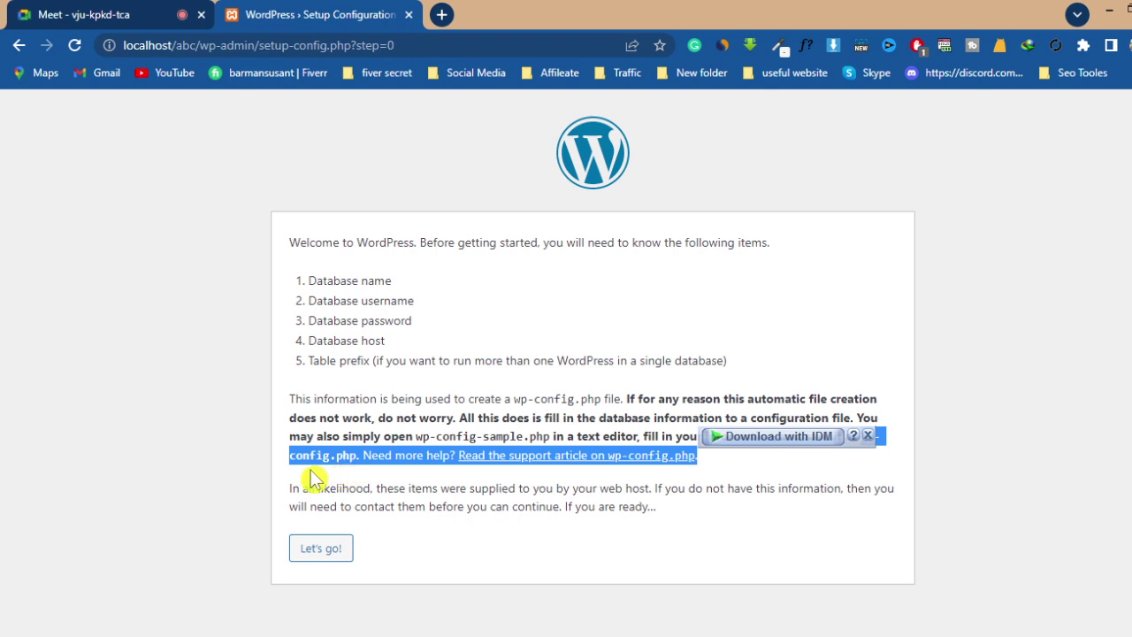
click(313, 478)
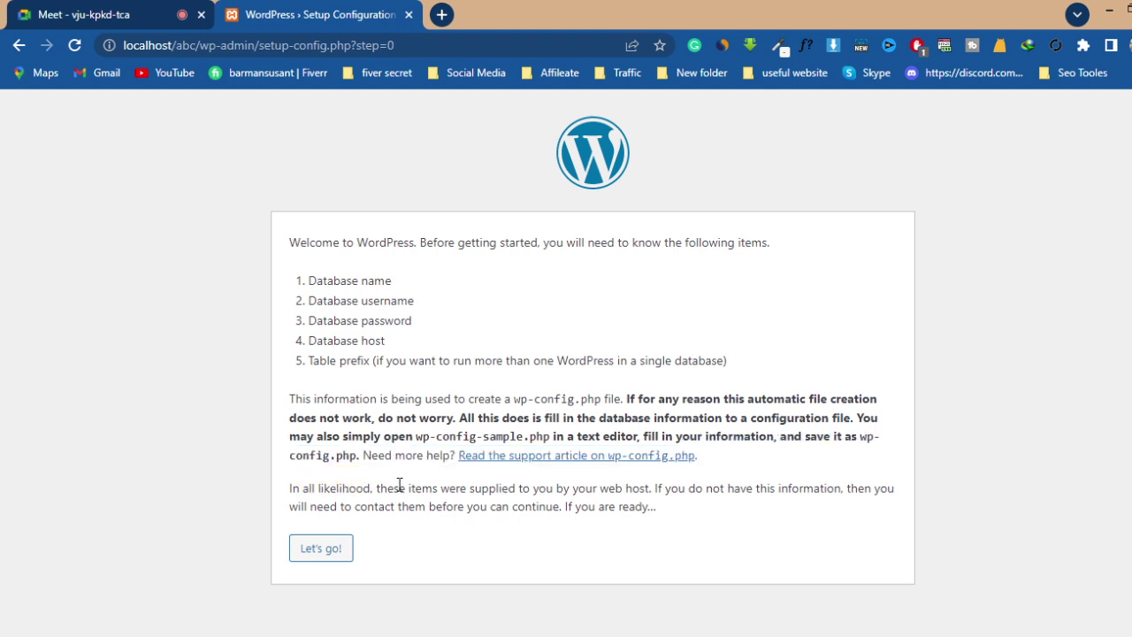
click(851, 445)
drag(358, 457, 320, 453)
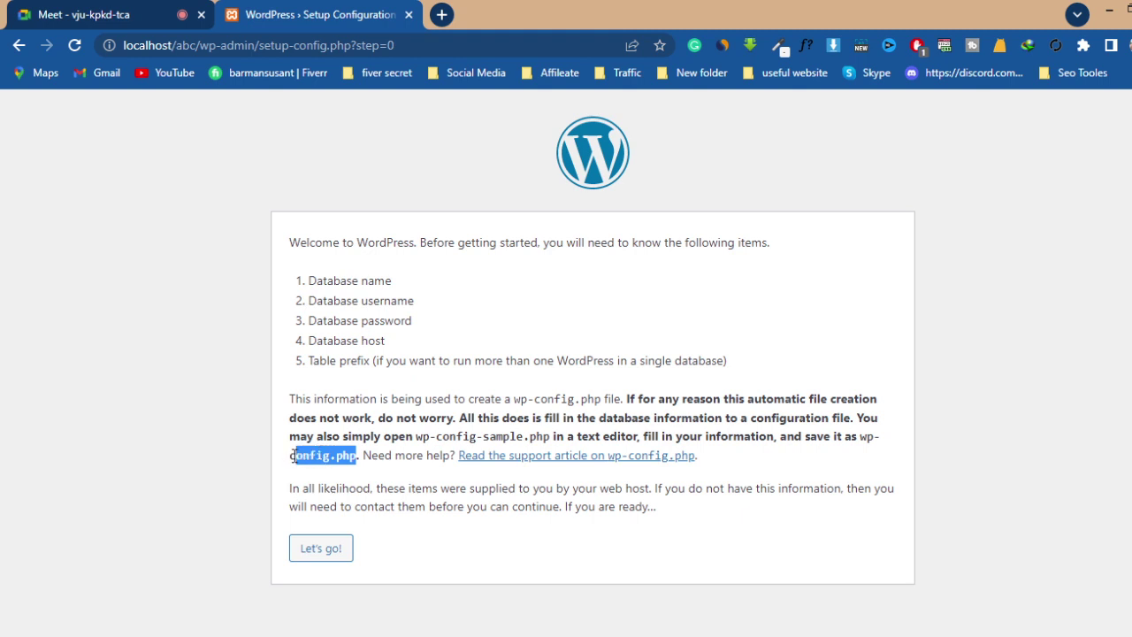
click(475, 488)
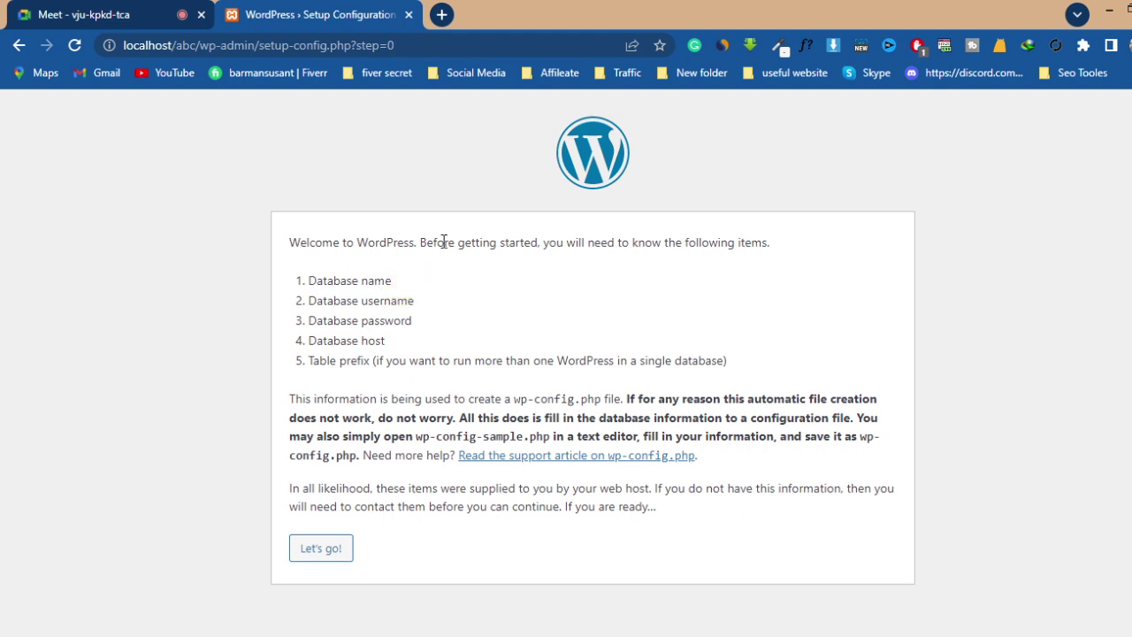
- Open a new Chrome tab and load localhost/phpmyadmin from the address bar
click(442, 20)
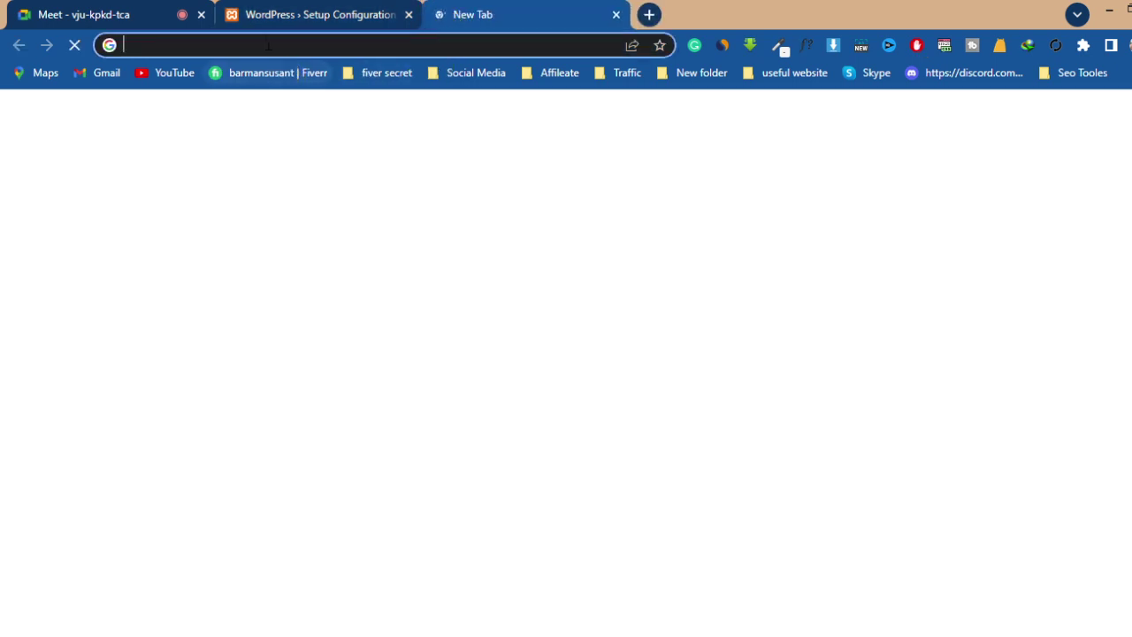
click(261, 44)
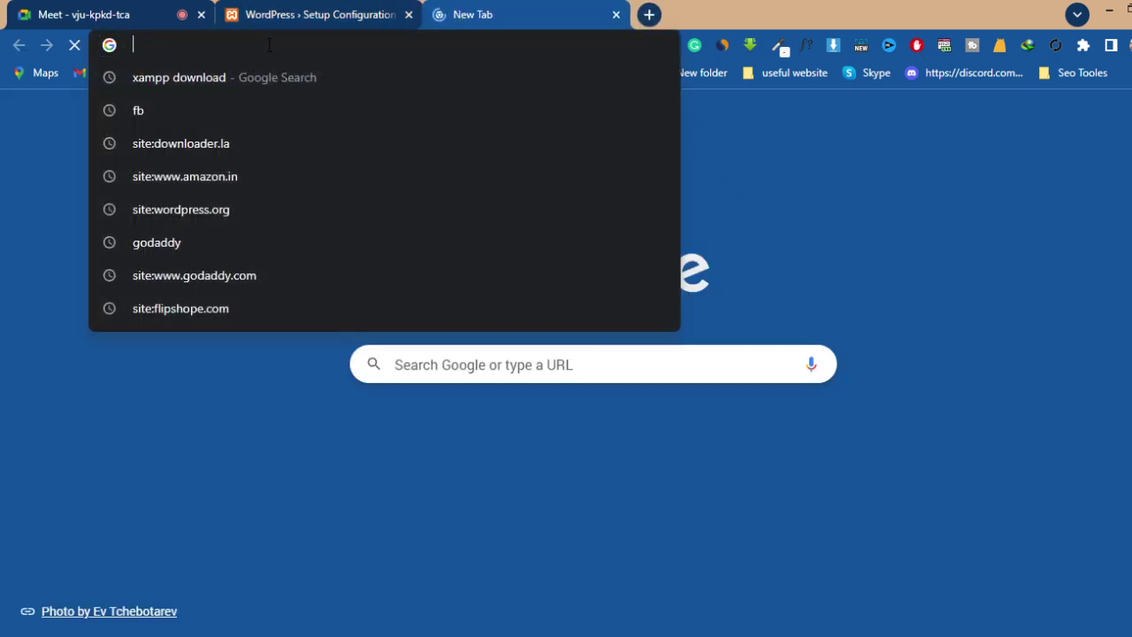
text(lo)
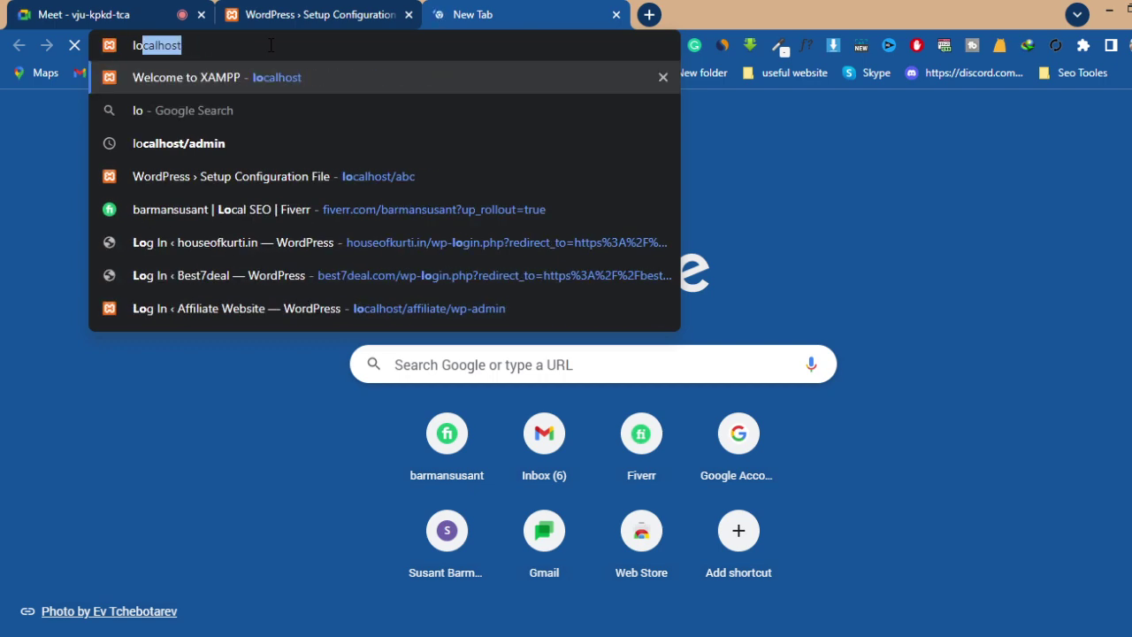
text(calhos)
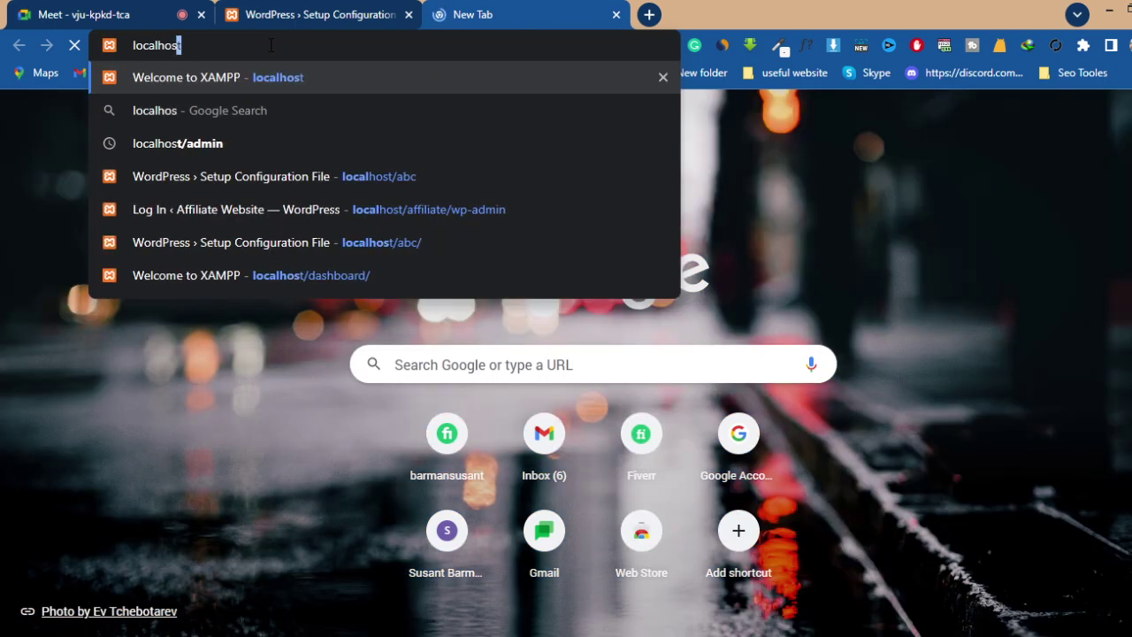
text(t/)
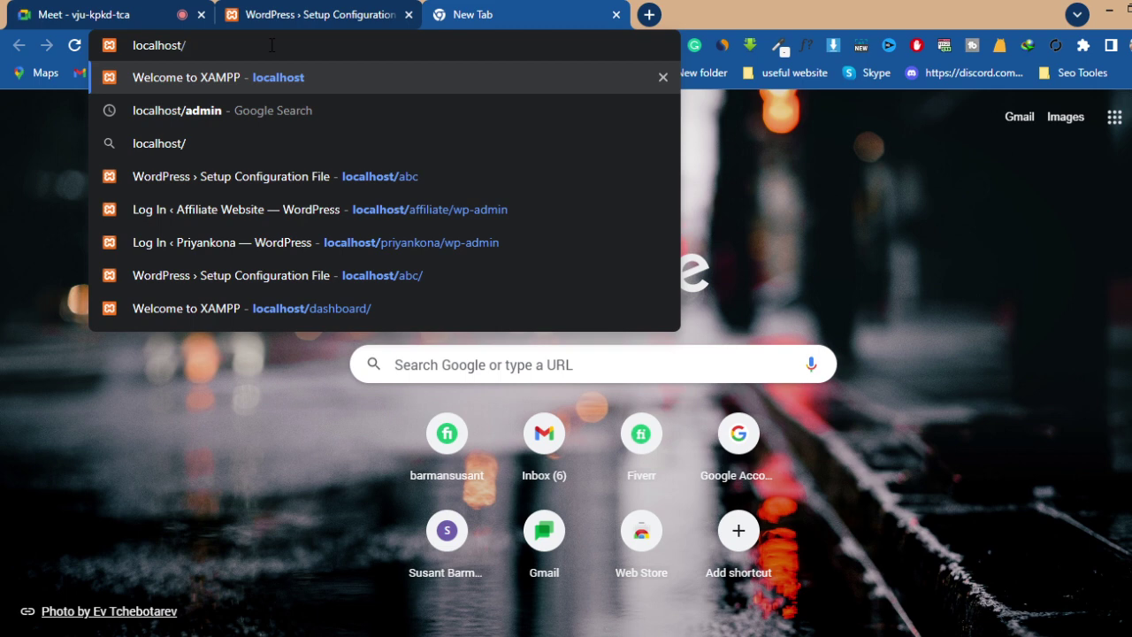
text(ph)
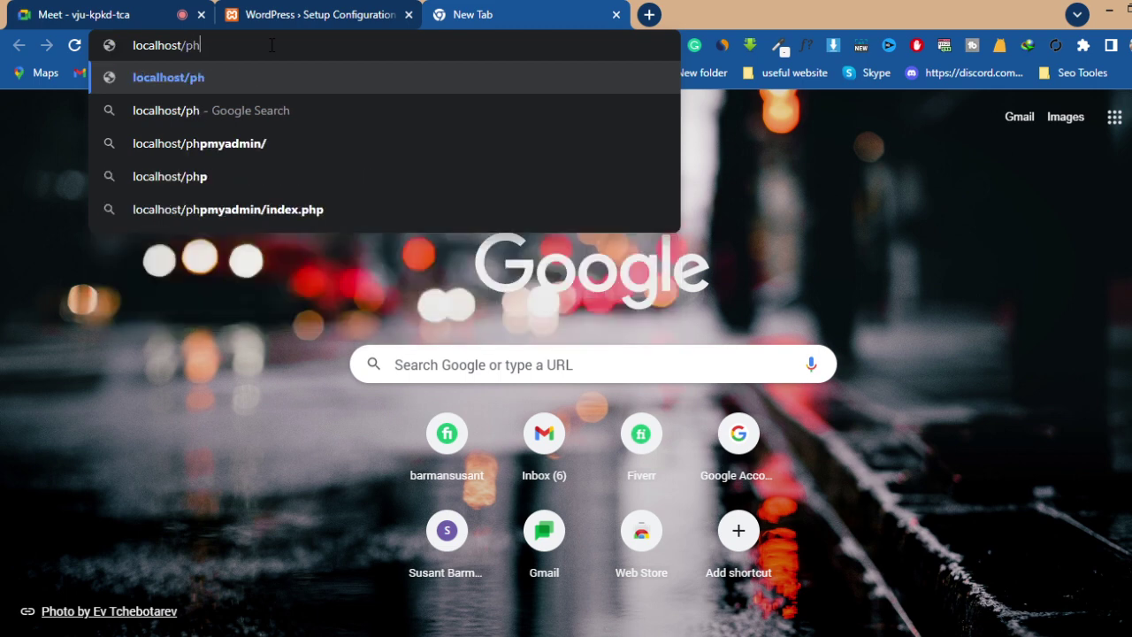
text(p)
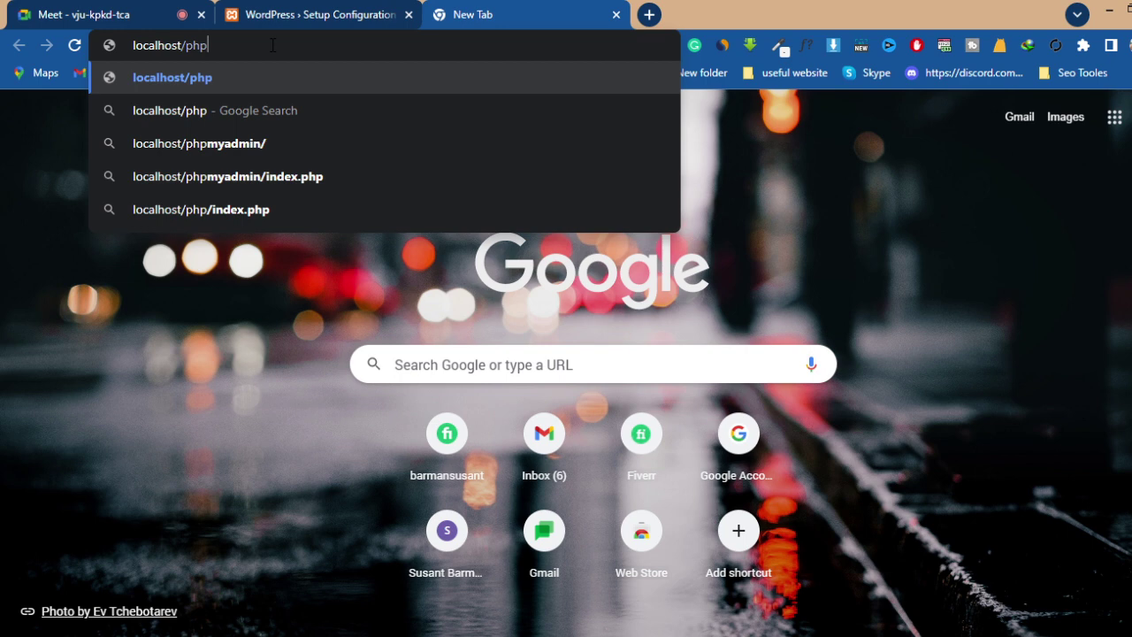
text(myad)
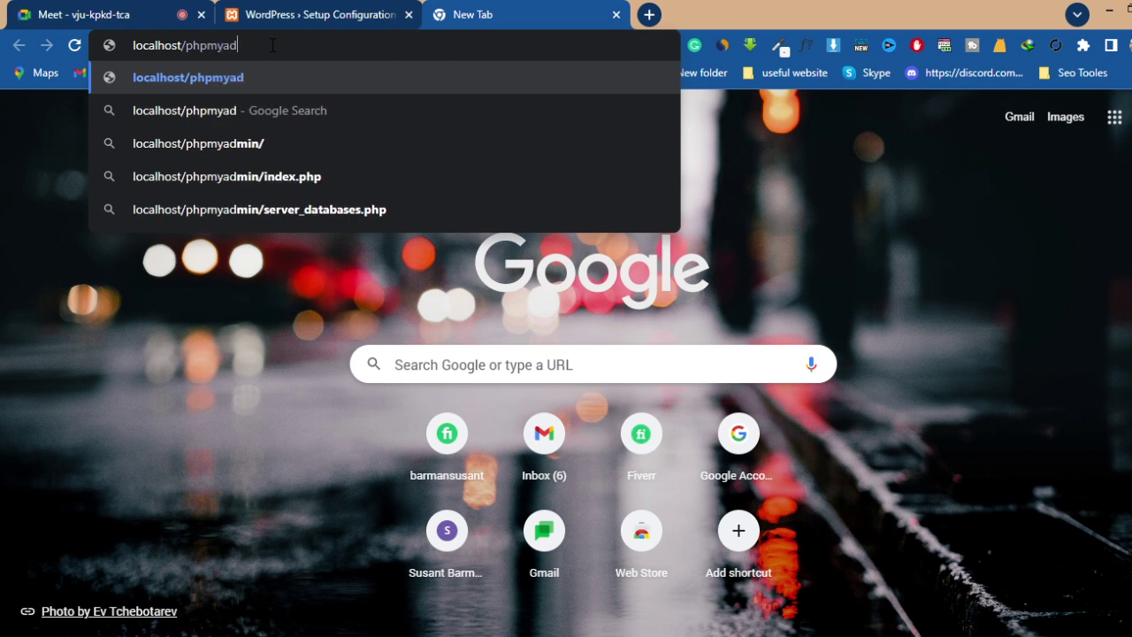
text(min)
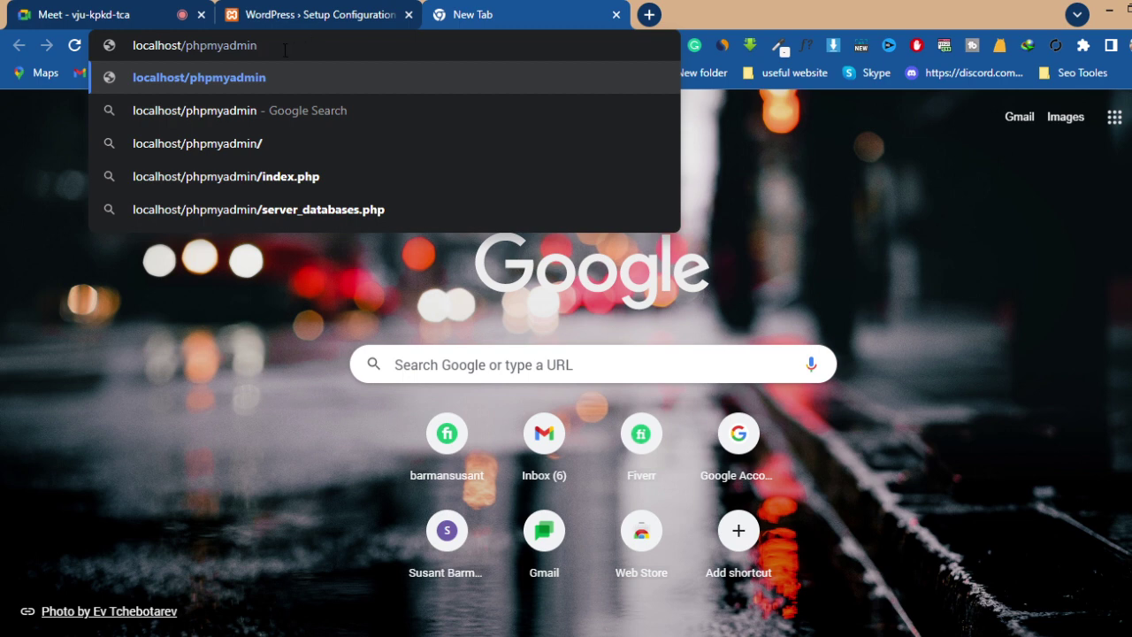
click(288, 70)
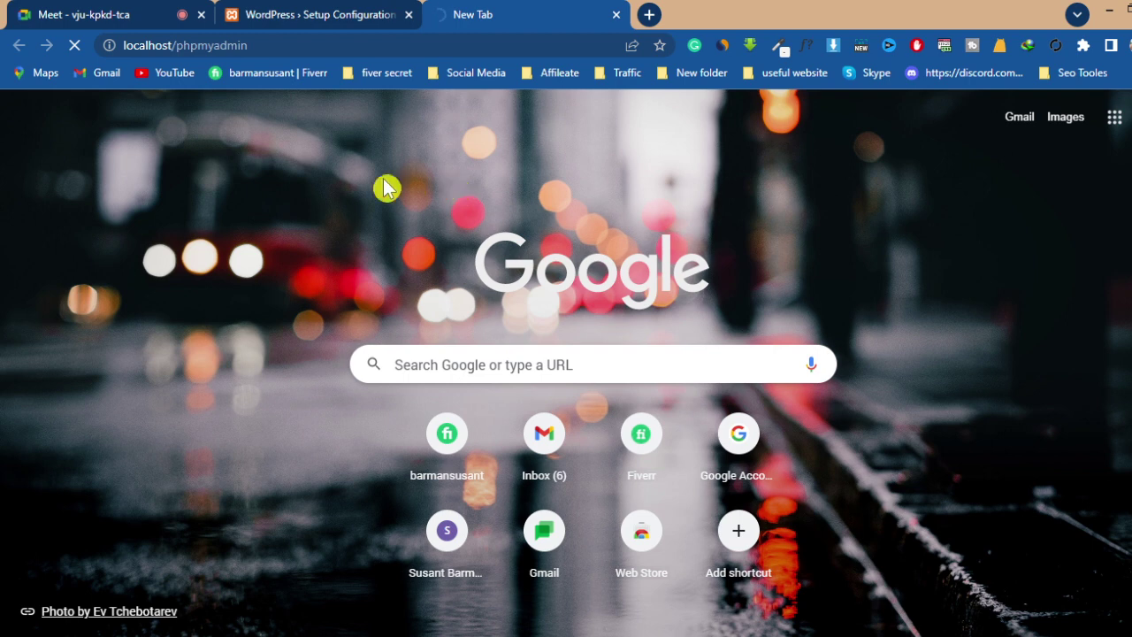
- Show the Meet in-call messages, check the phpMyAdmin tab, then bring XAMPP Control Panel forward
click(116, 19)
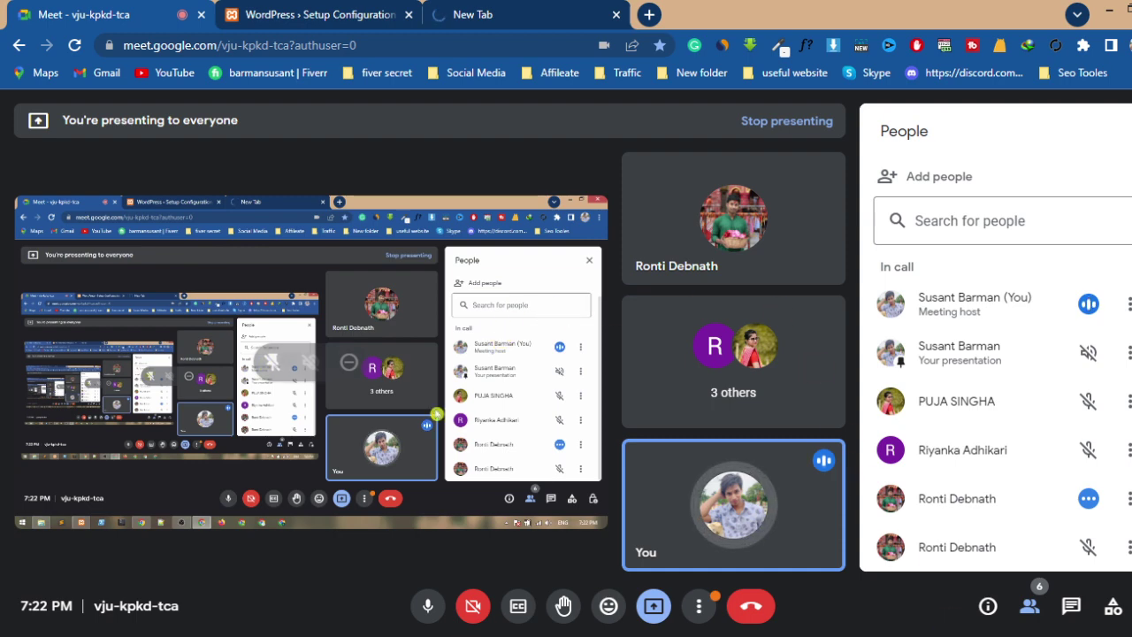
click(1070, 608)
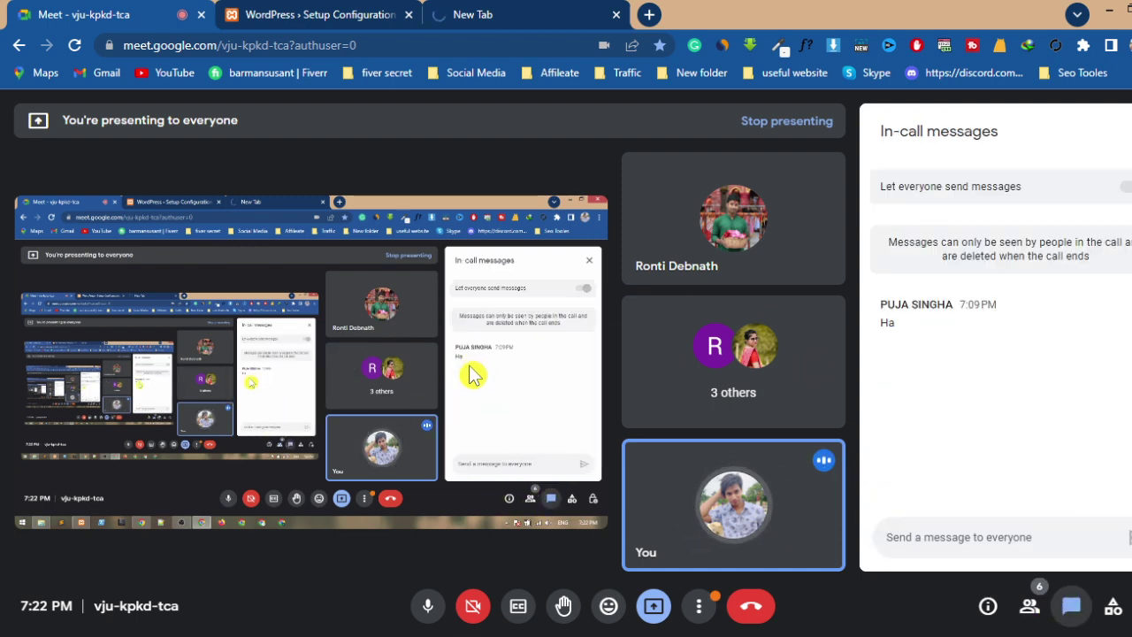
click(465, 21)
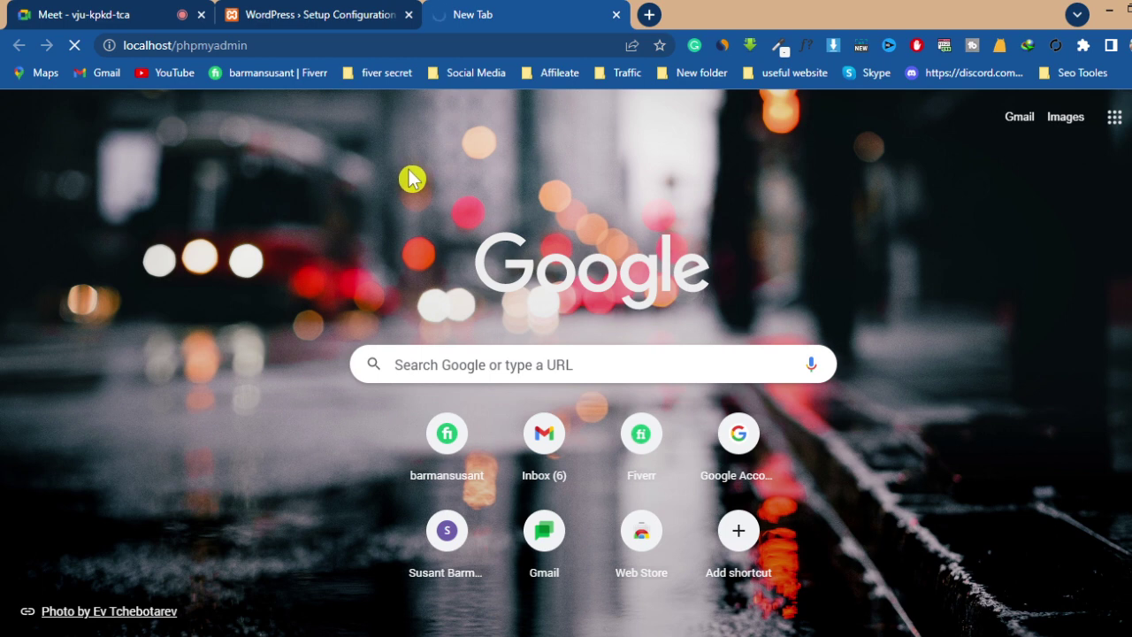
click(127, 23)
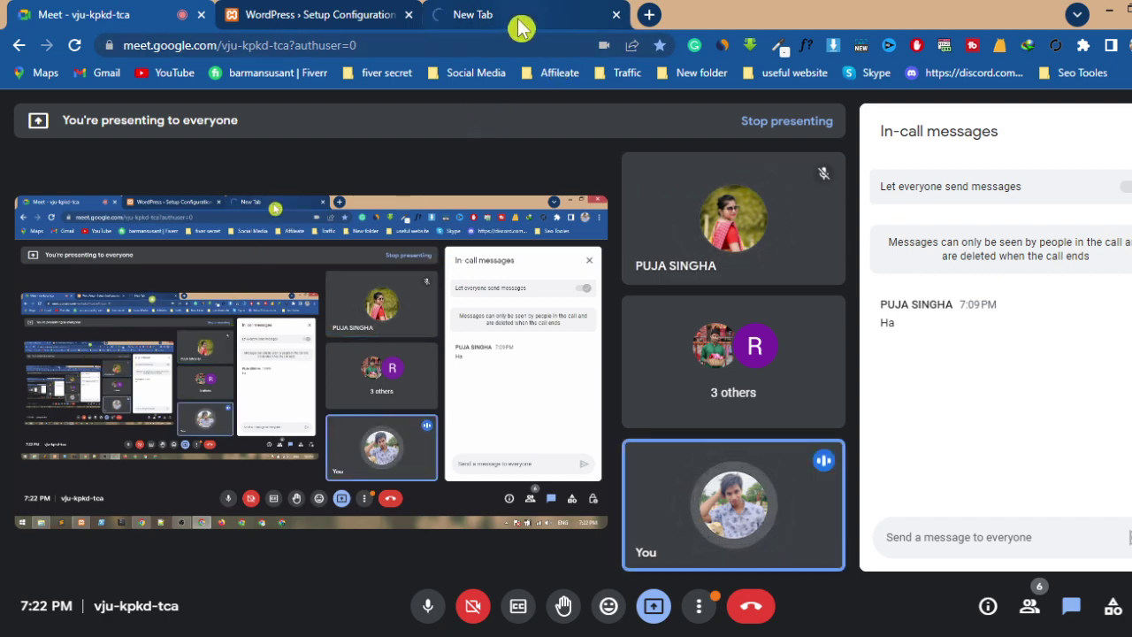
click(520, 26)
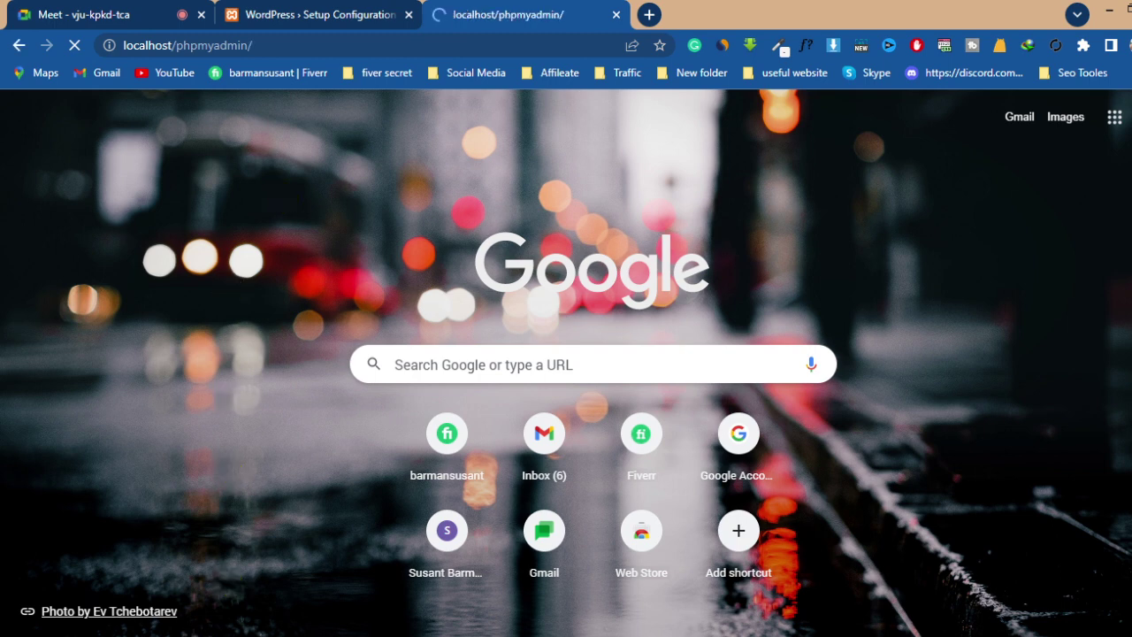
key(alt+Tab)
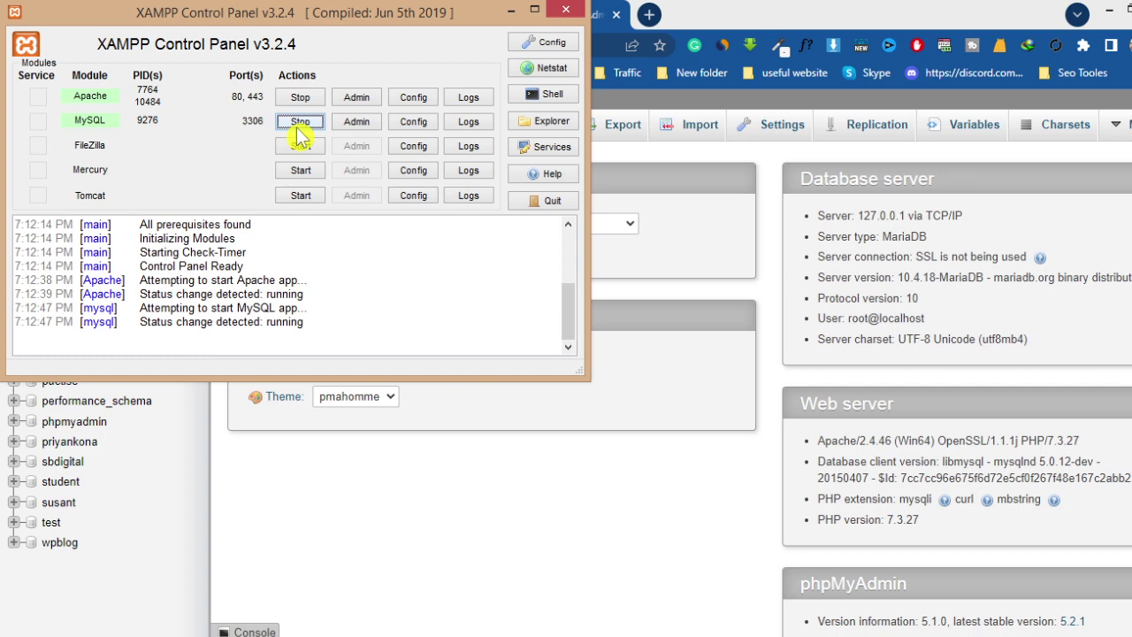
- Minimize XAMPP Control Panel to reveal the phpMyAdmin home page listing wpblog, test and student
click(511, 11)
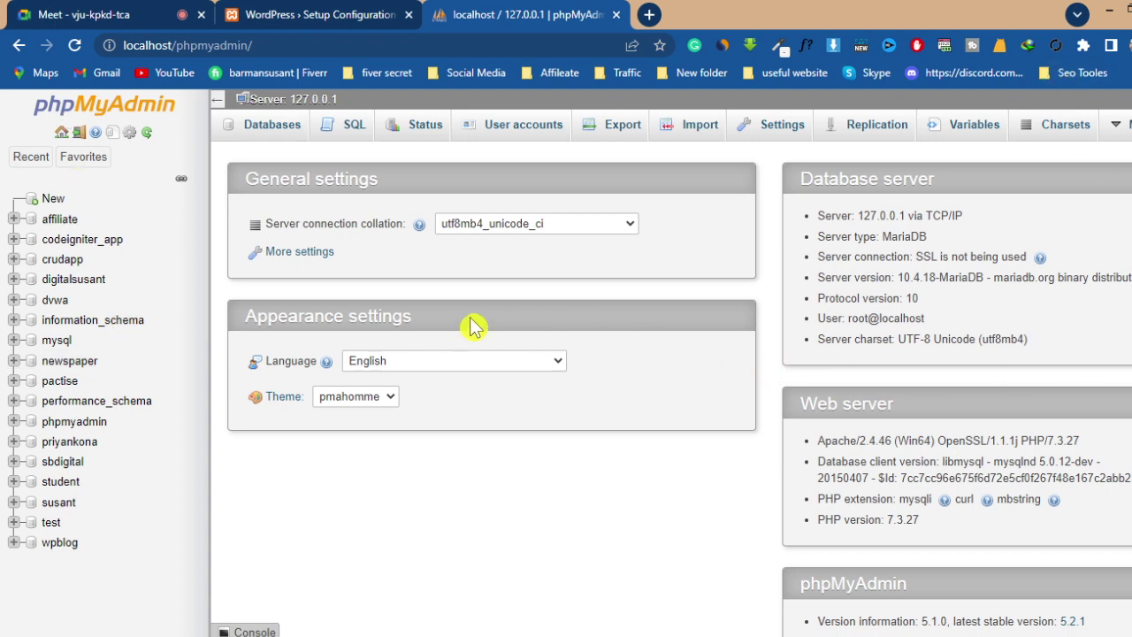
scroll(475, 323, down, 3)
scroll(478, 326, up, 3)
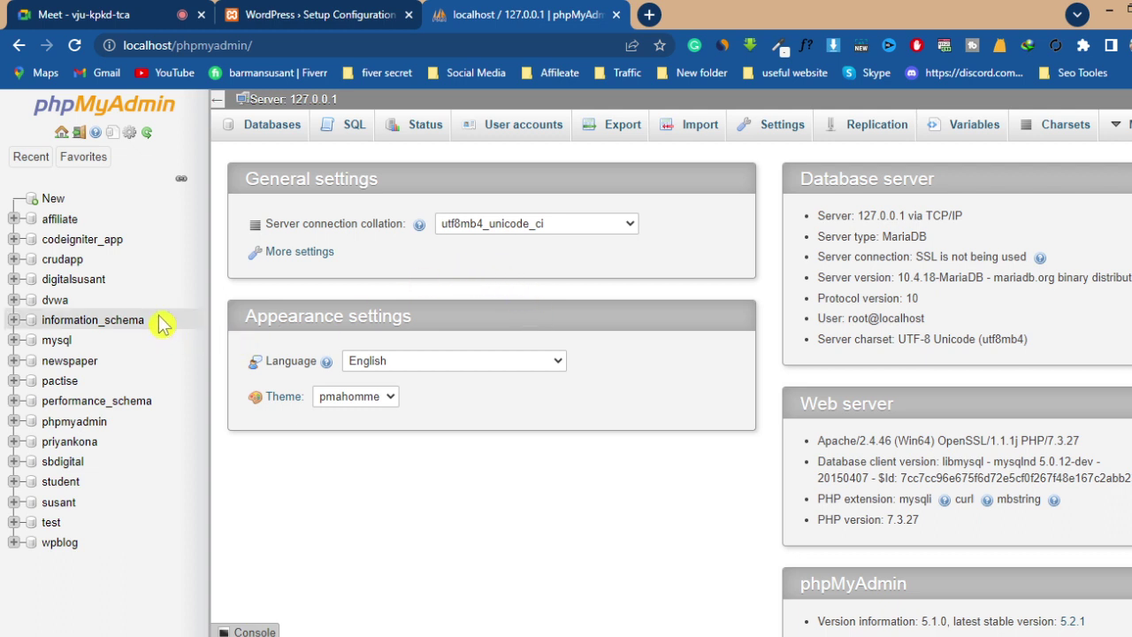
click(74, 281)
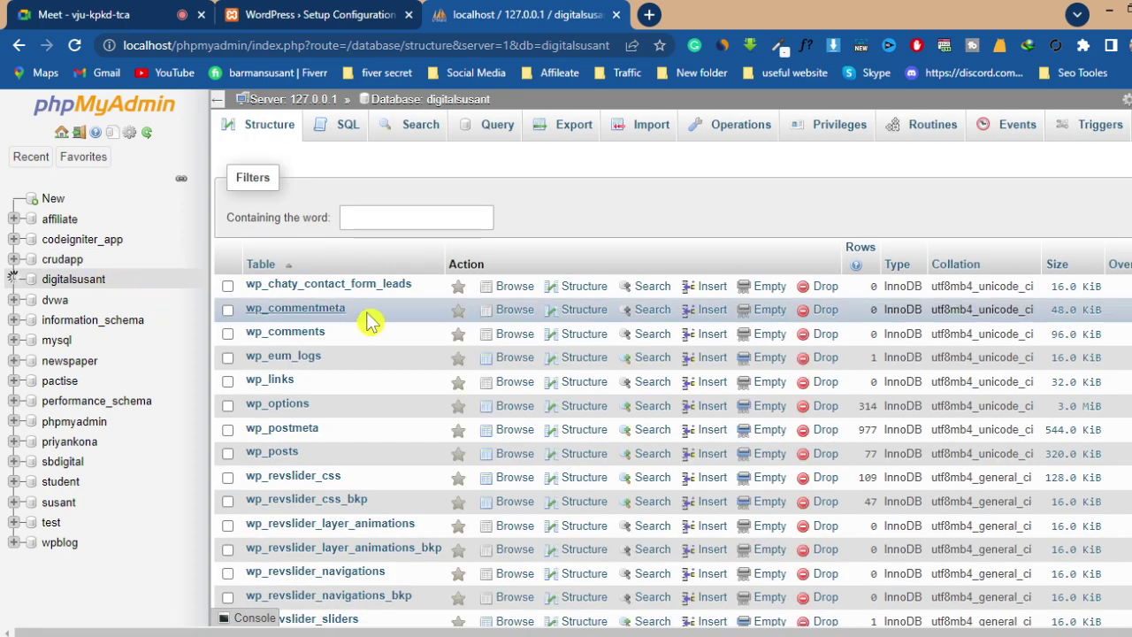
scroll(370, 290, down, 3)
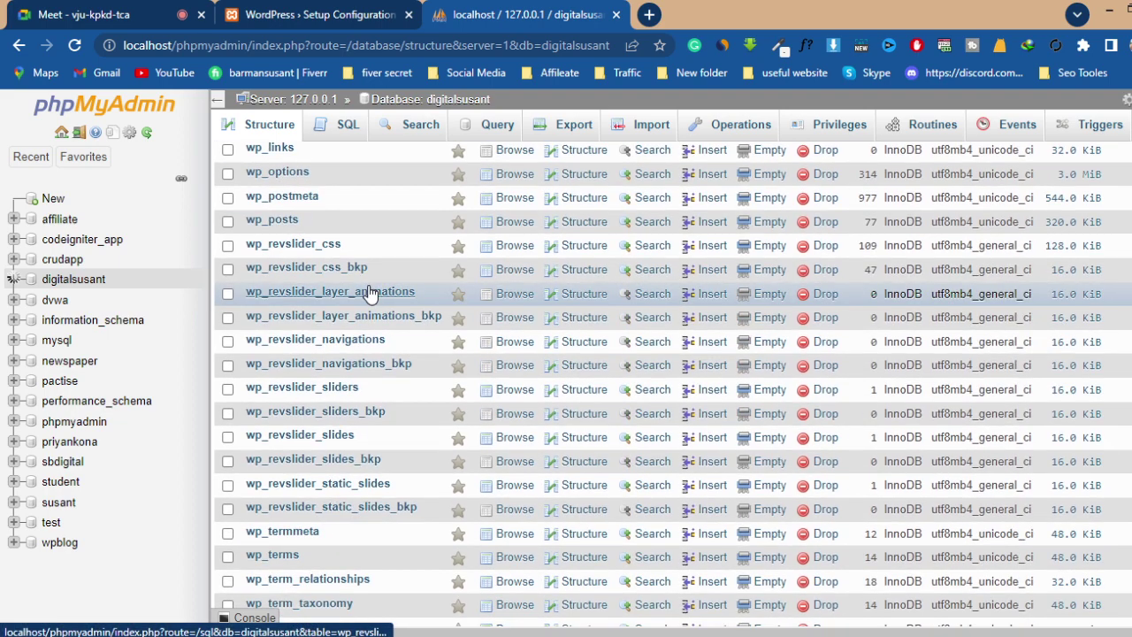
scroll(370, 292, up, 2)
scroll(370, 293, up, 1)
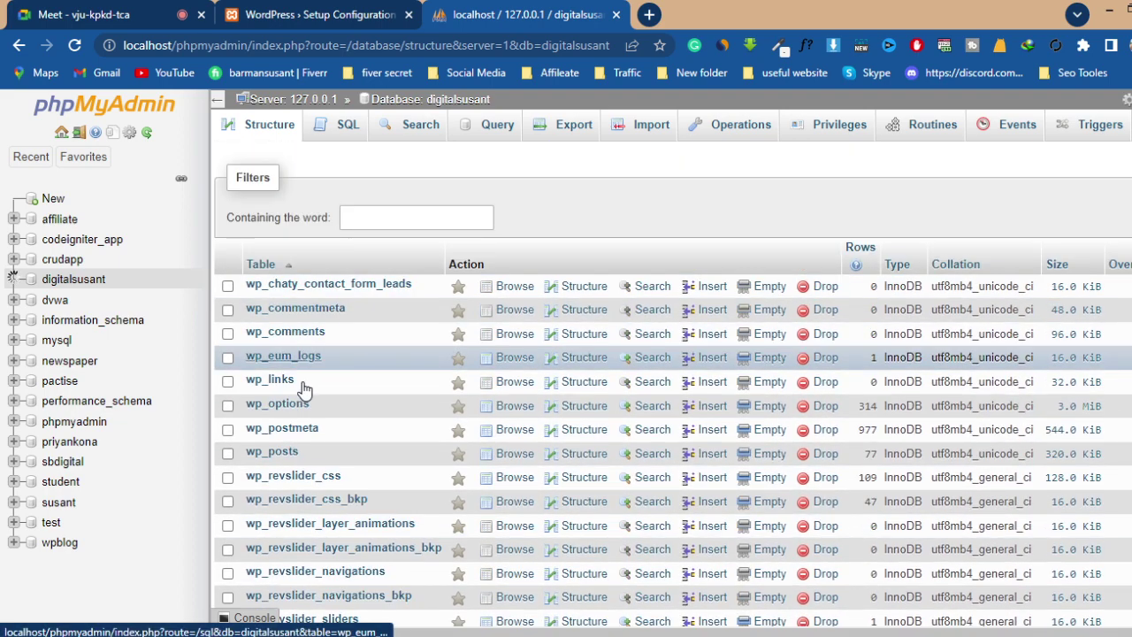
scroll(344, 387, down, 2)
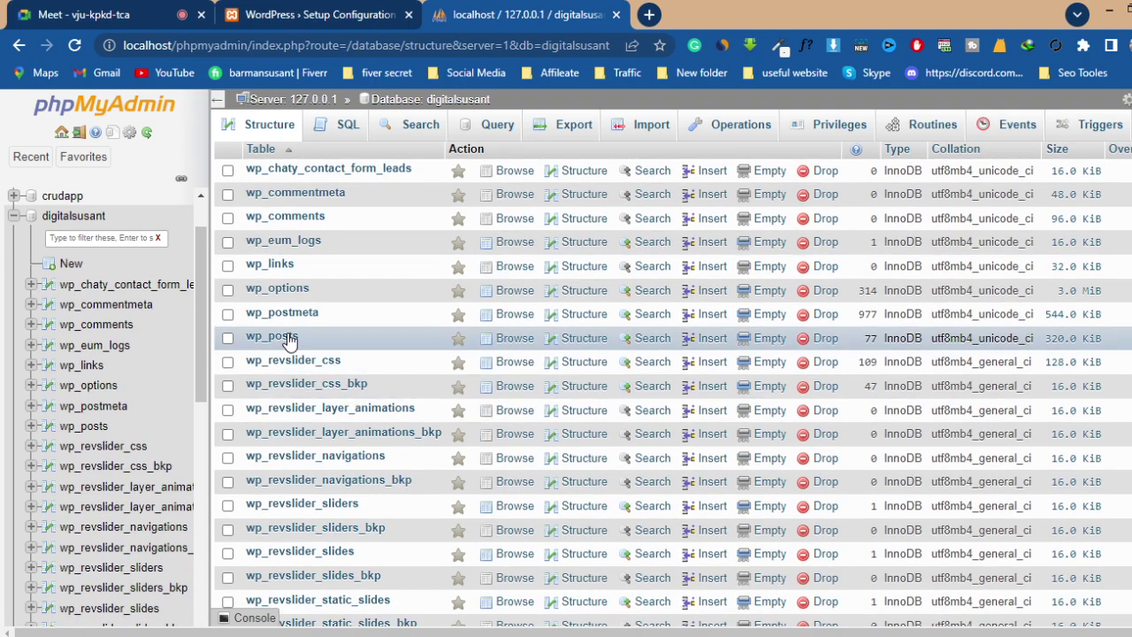
scroll(397, 314, down, 10)
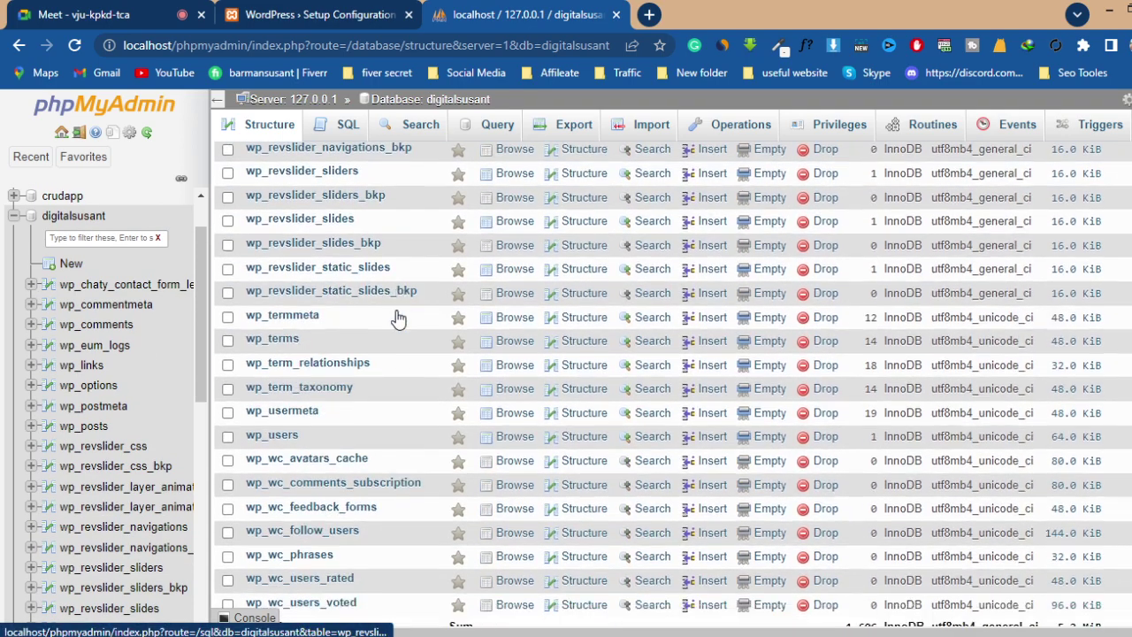
scroll(399, 319, up, 10)
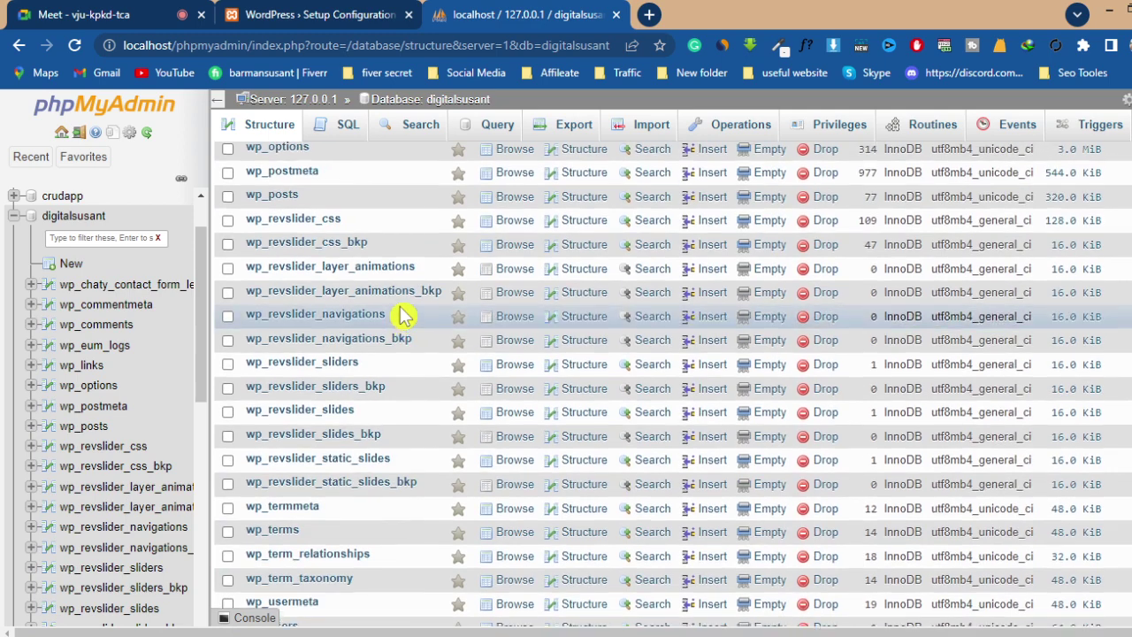
scroll(403, 312, up, 1)
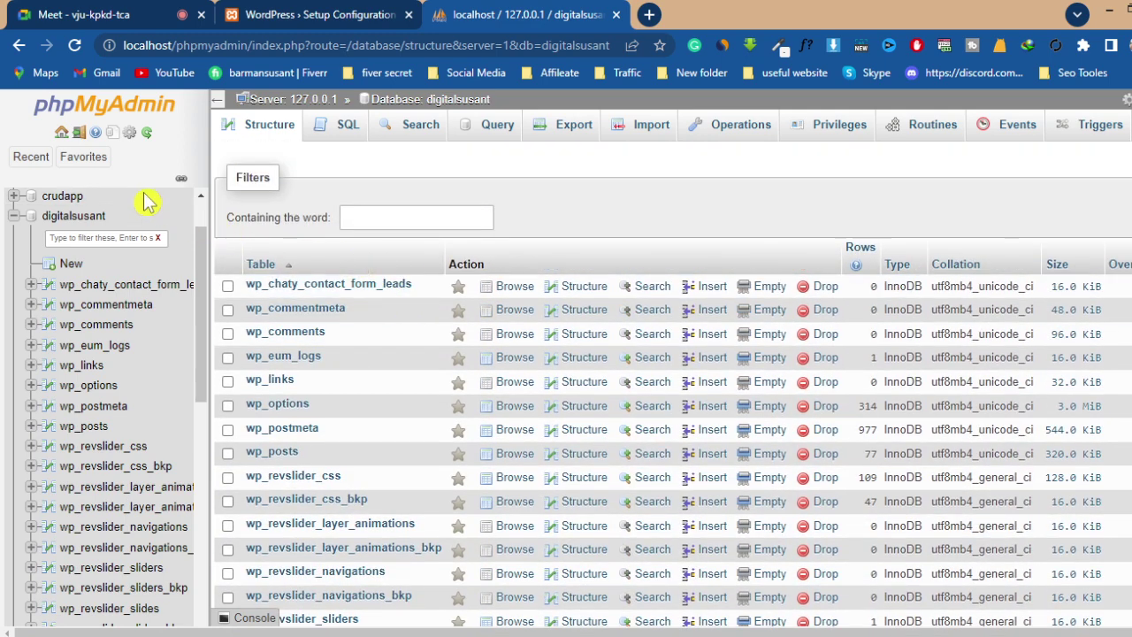
scroll(146, 202, up, 2)
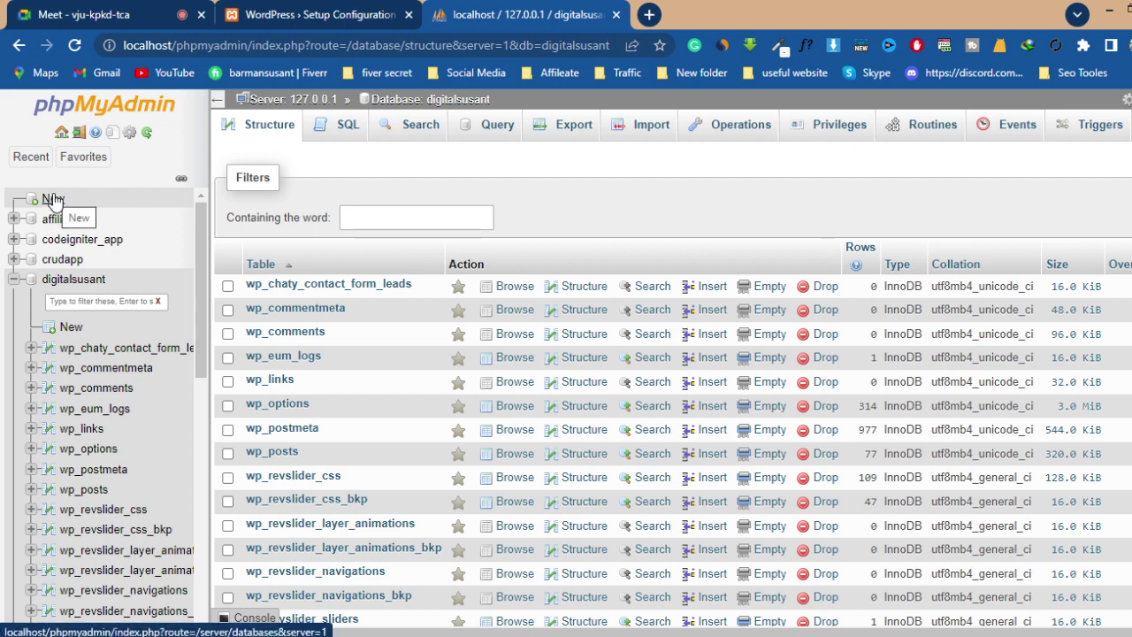
- Return to the phpMyAdmin home page and go to the Databases page with its Create database form
click(77, 115)
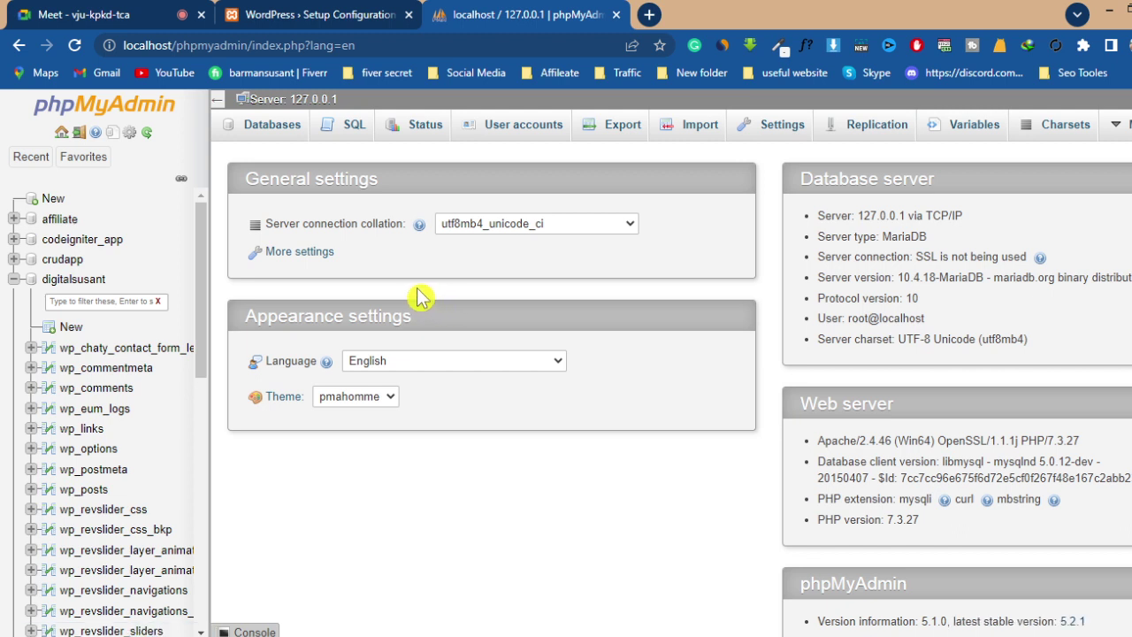
click(94, 283)
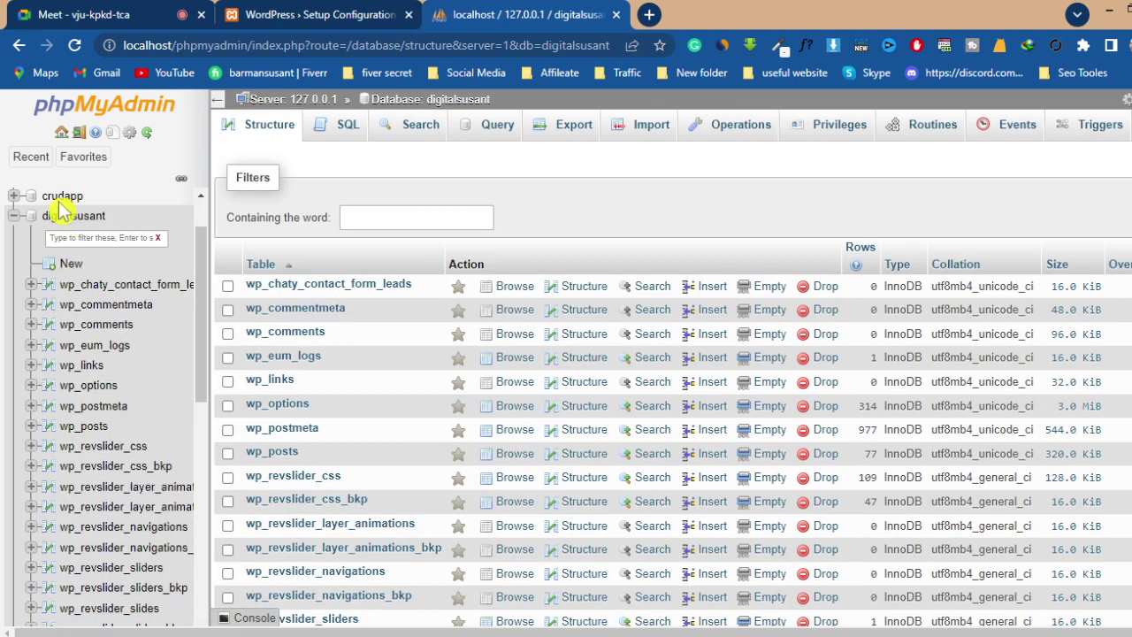
click(108, 115)
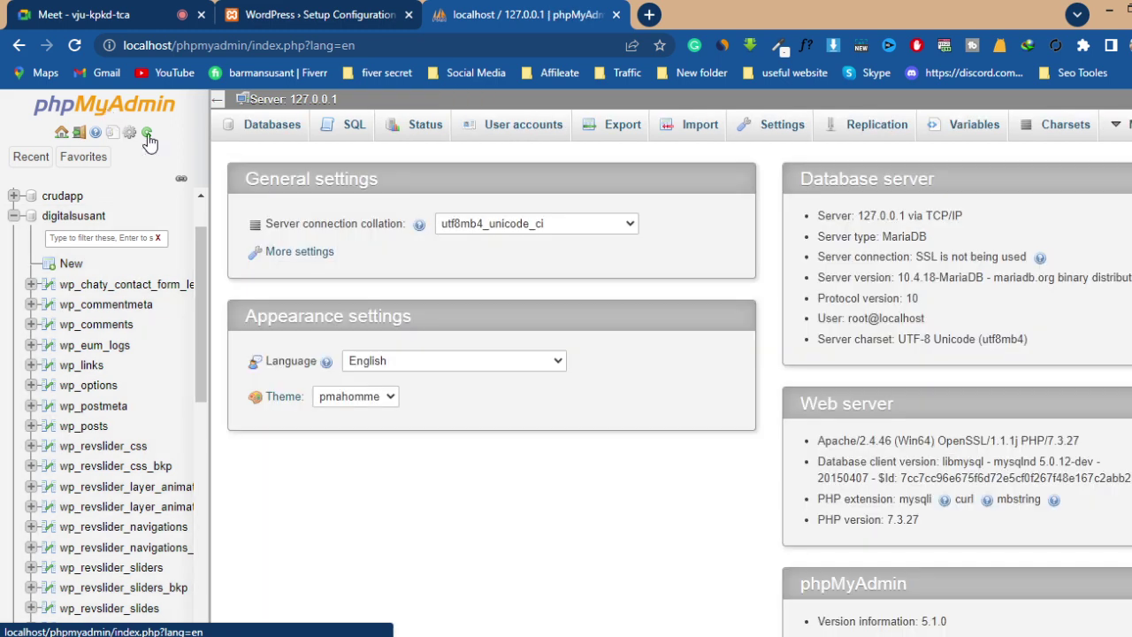
click(266, 133)
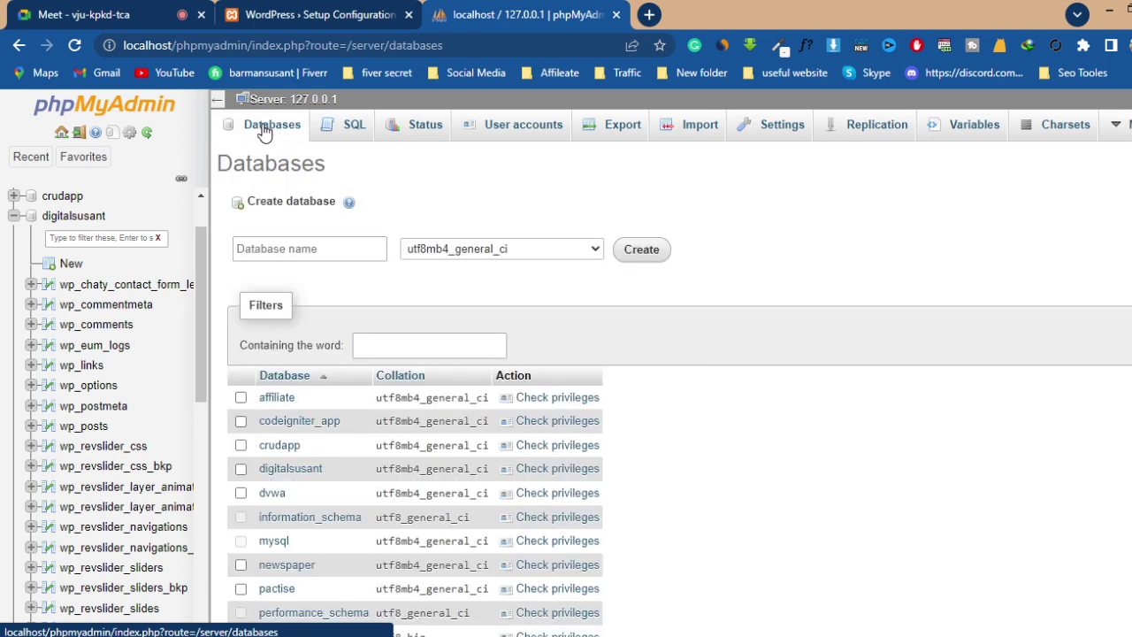
- Enter abc as the database name and create it, leaving an empty database with no tables
click(308, 257)
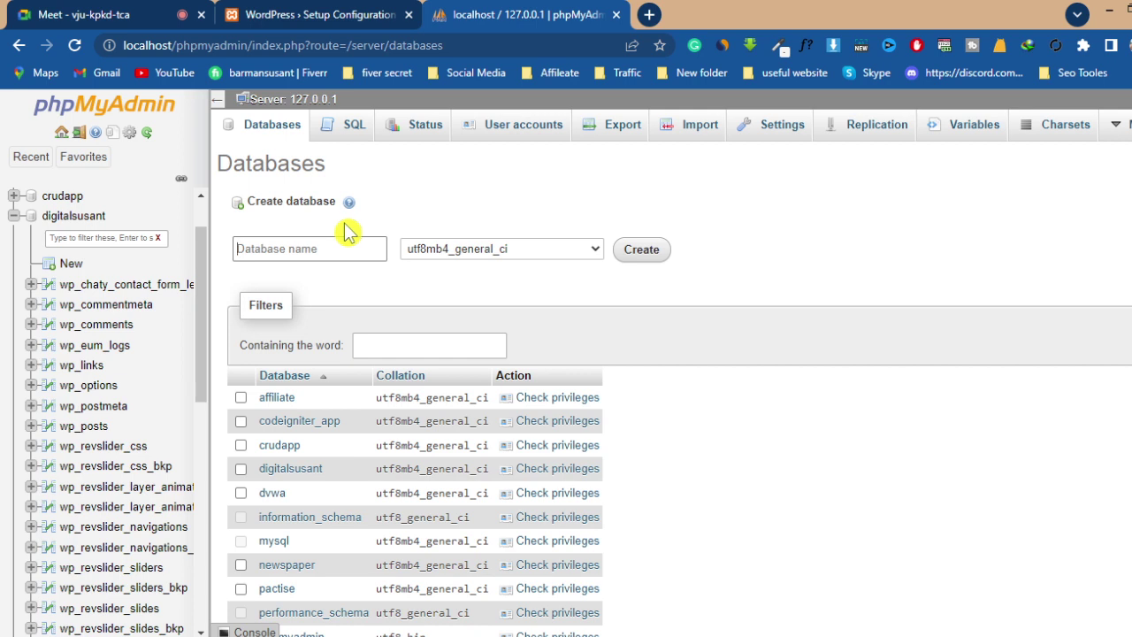
text(abc)
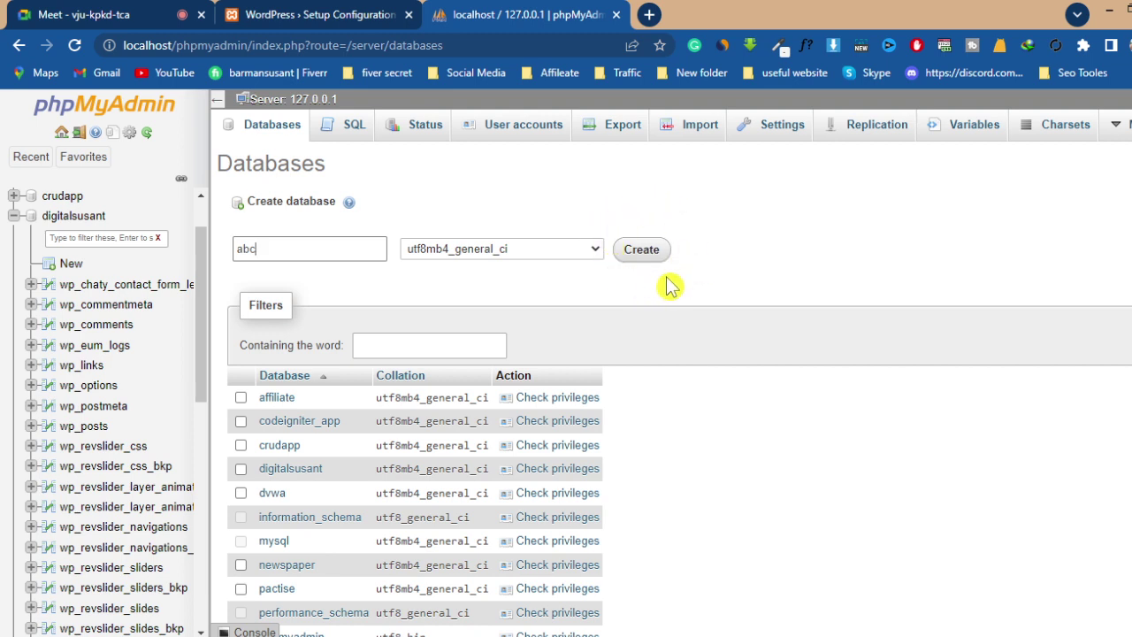
click(650, 247)
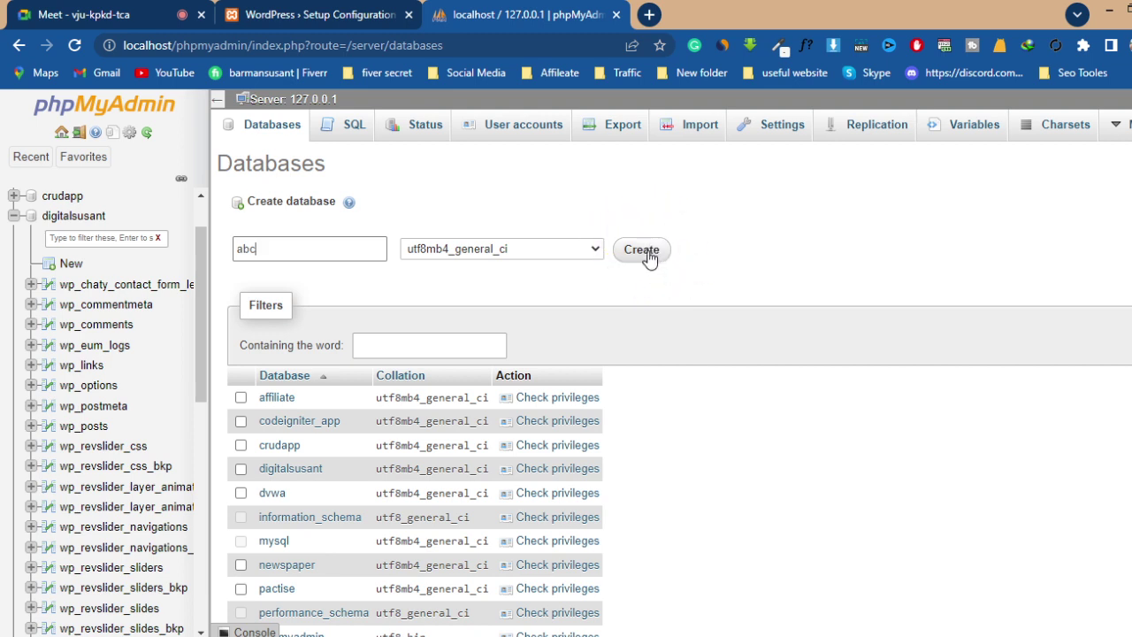
click(650, 257)
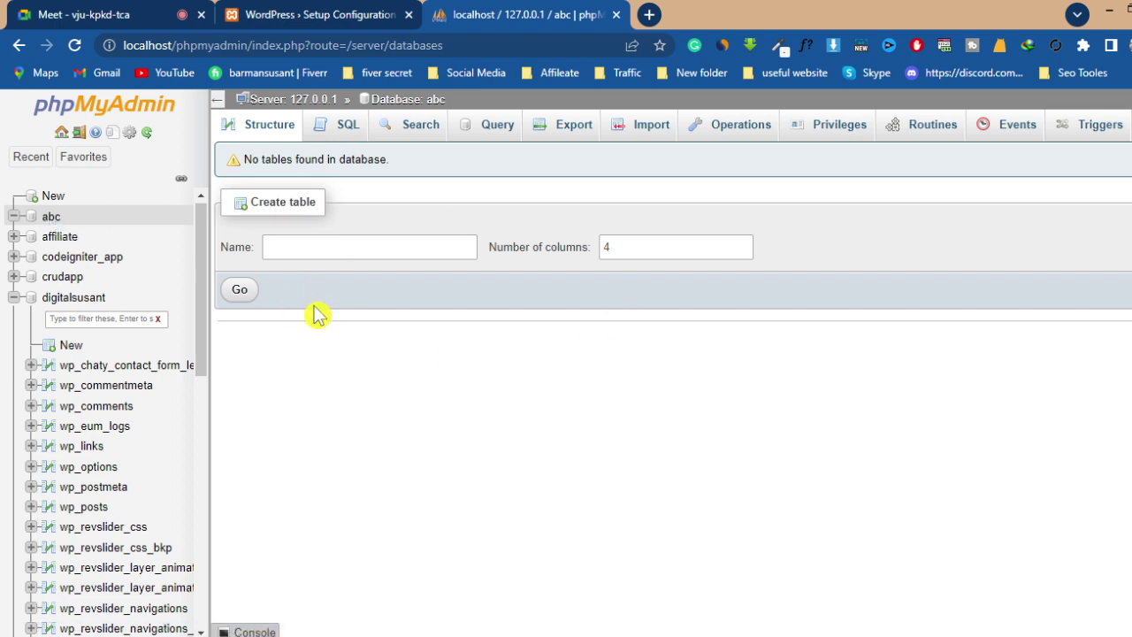
- On the WordPress setup tab, proceed past Let's go! and enter abc as Database Name
click(292, 18)
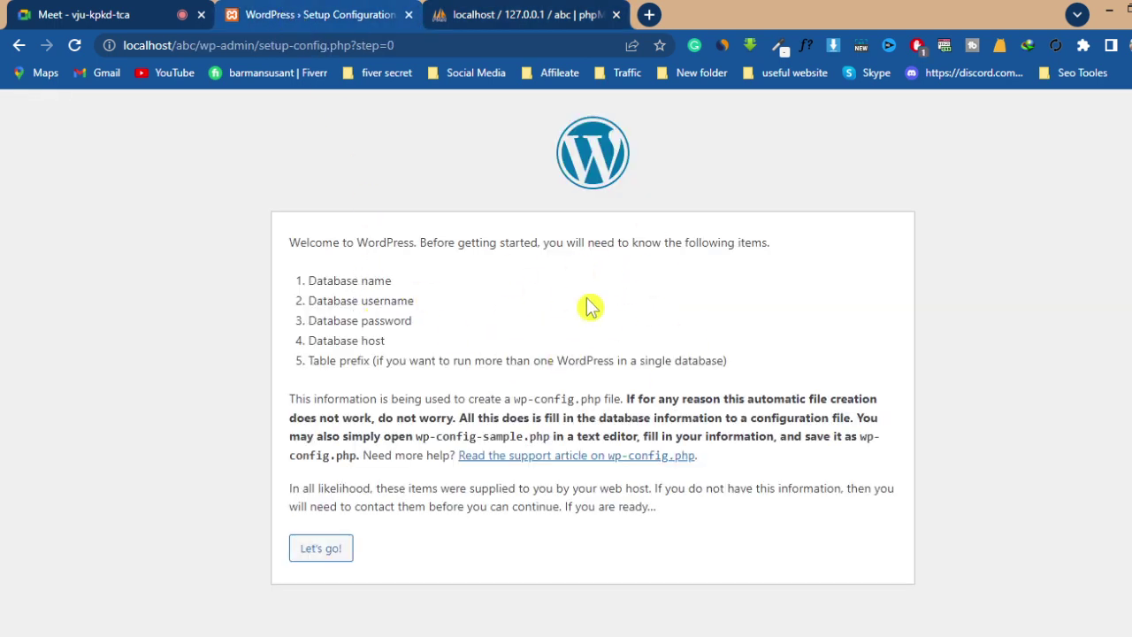
click(322, 553)
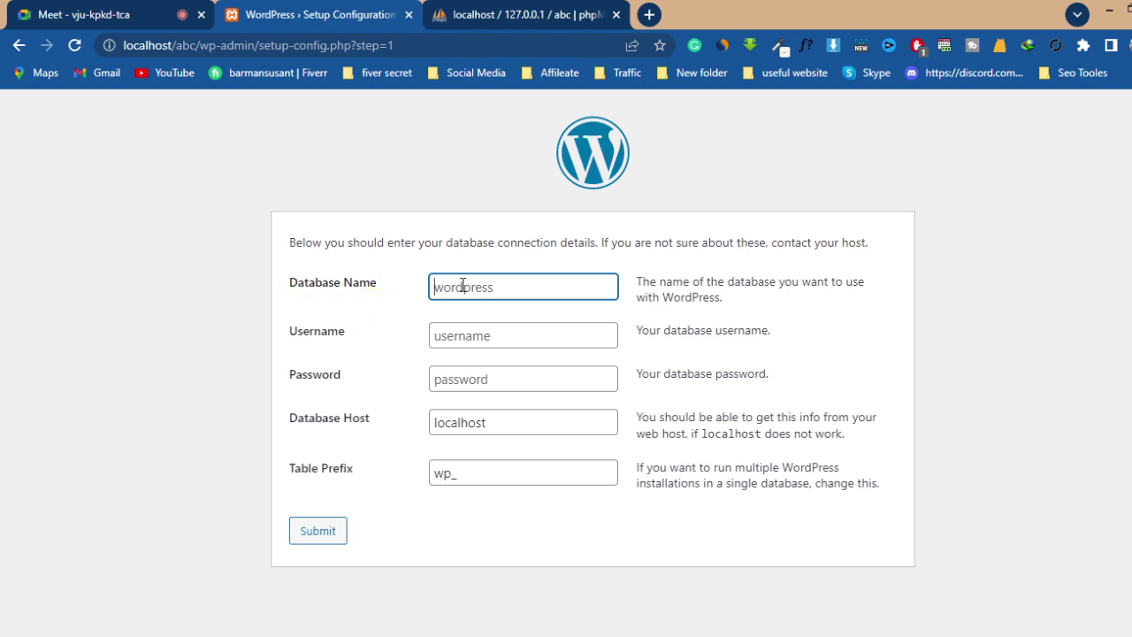
text(abc)
click(355, 348)
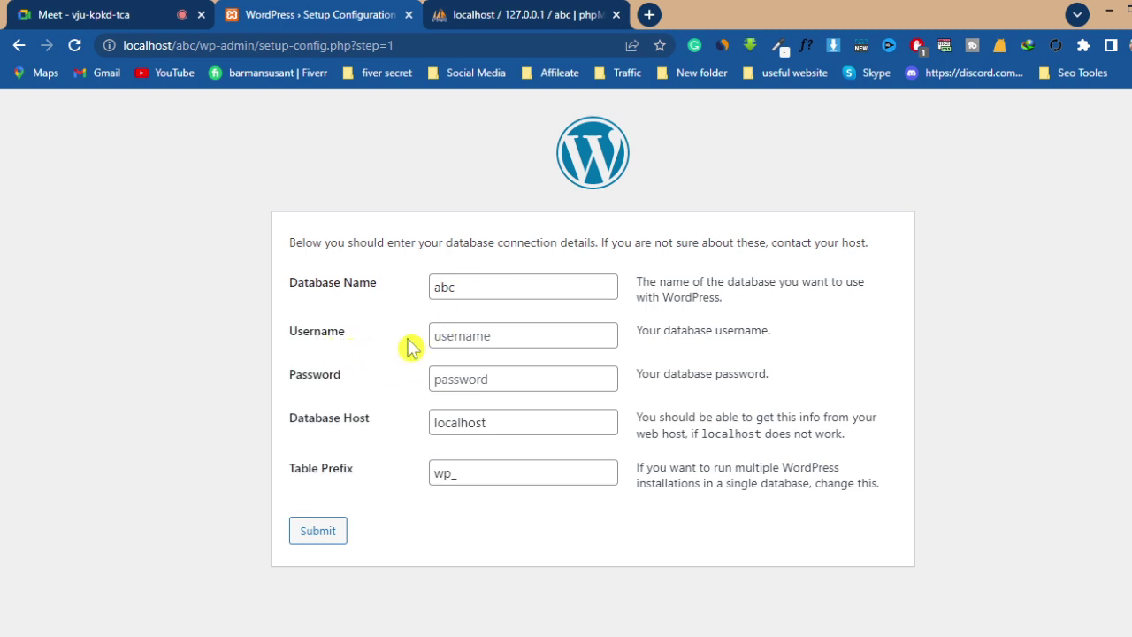
click(351, 354)
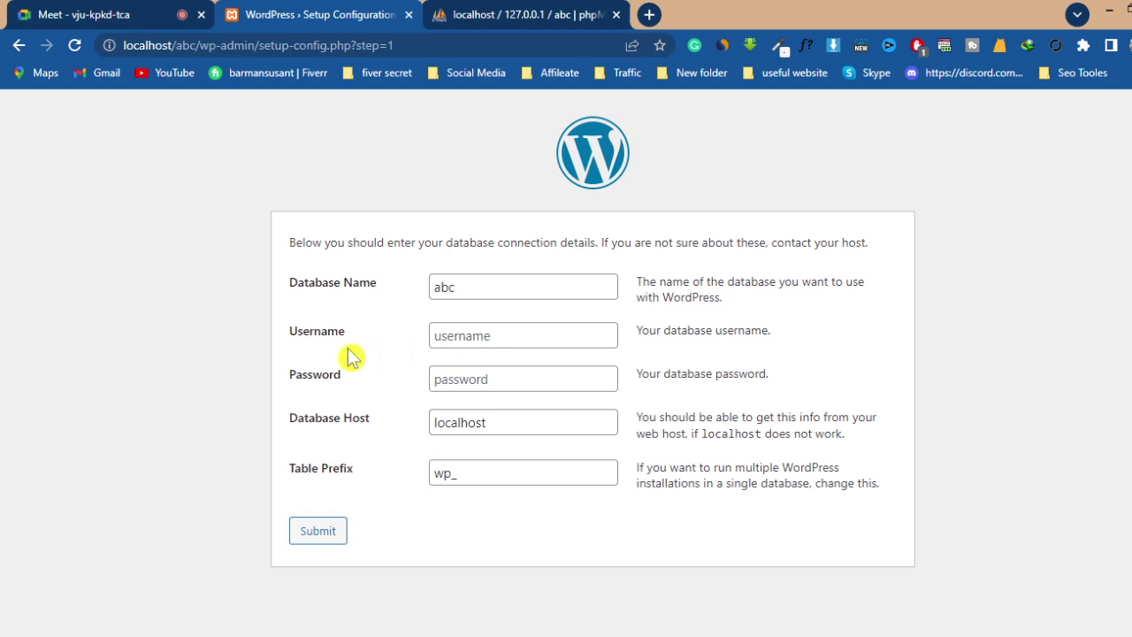
click(491, 16)
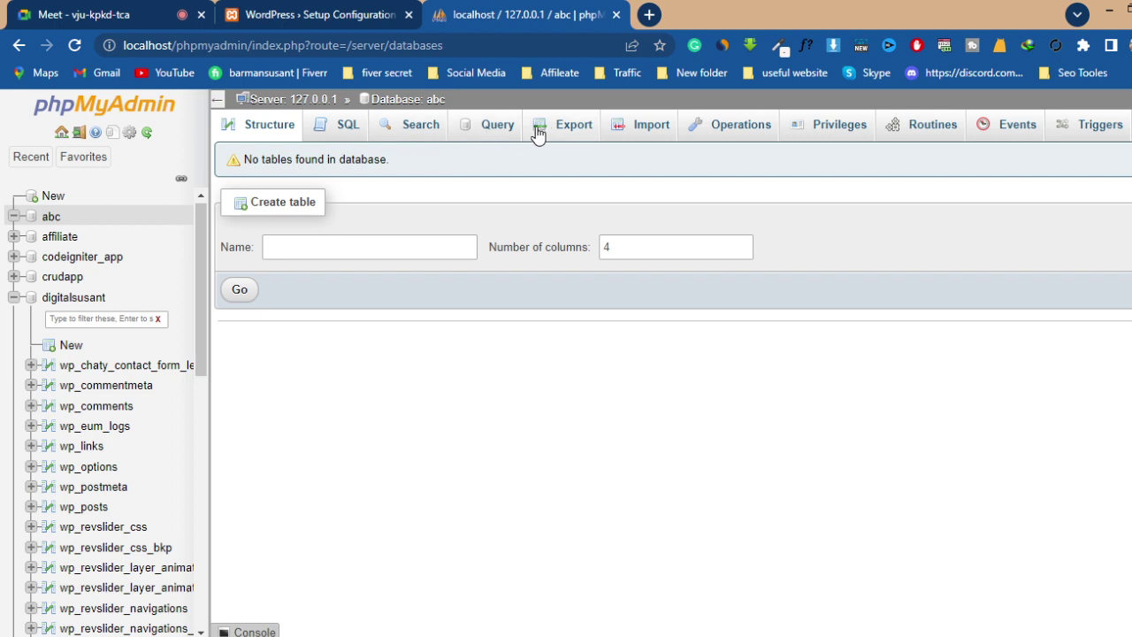
click(732, 133)
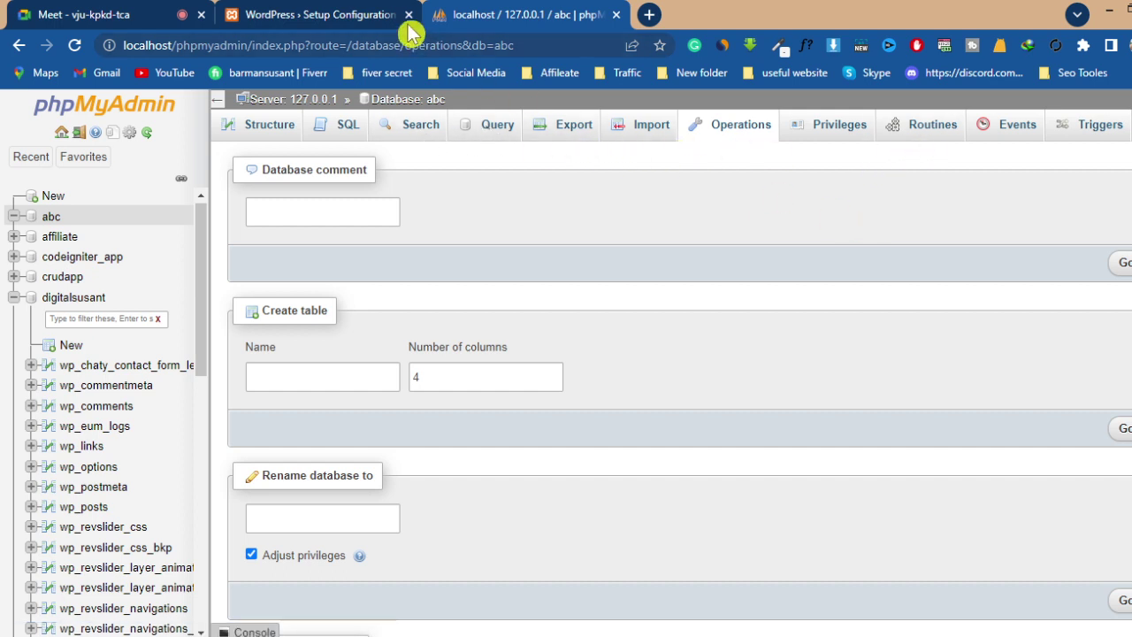
click(297, 19)
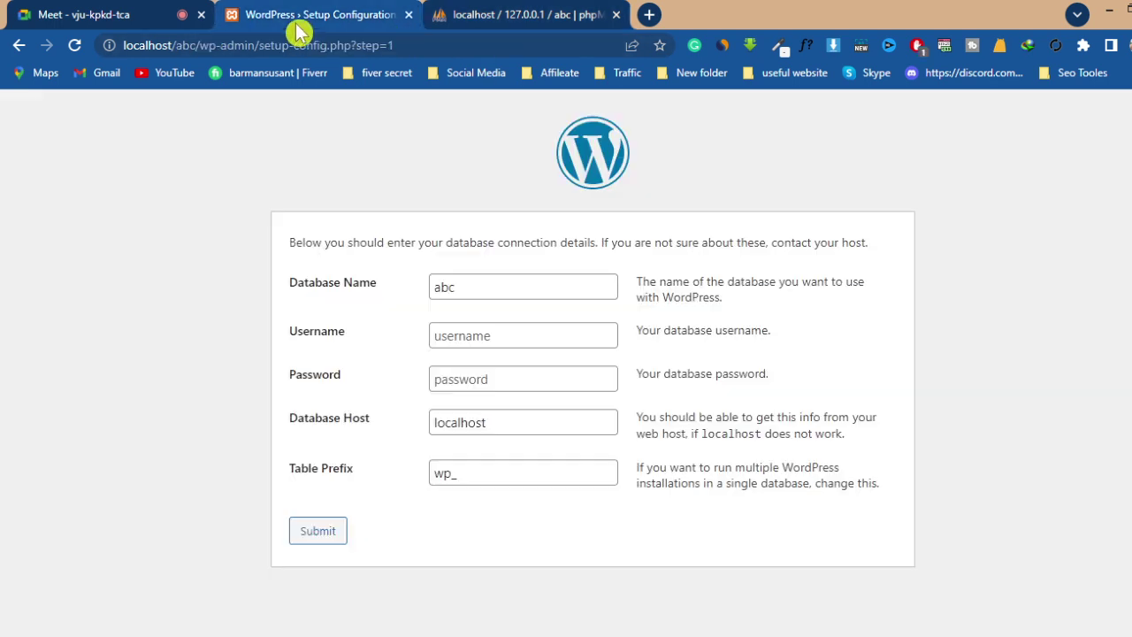
- Enter root as Username, leave Password empty, and keep host localhost and prefix wp_
click(480, 336)
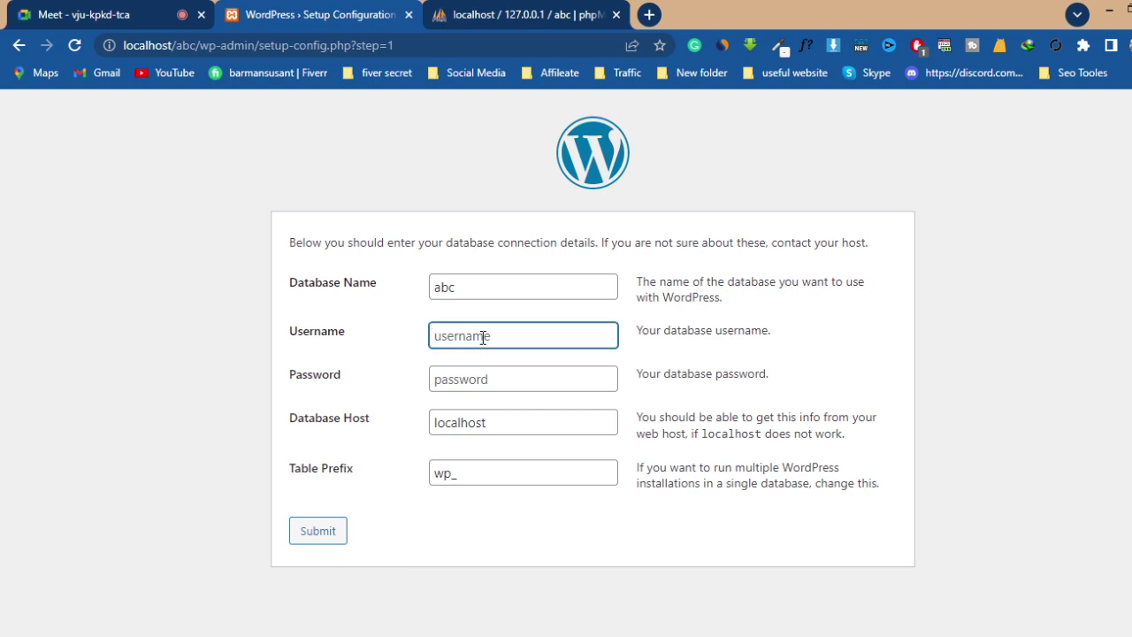
text(root)
click(456, 383)
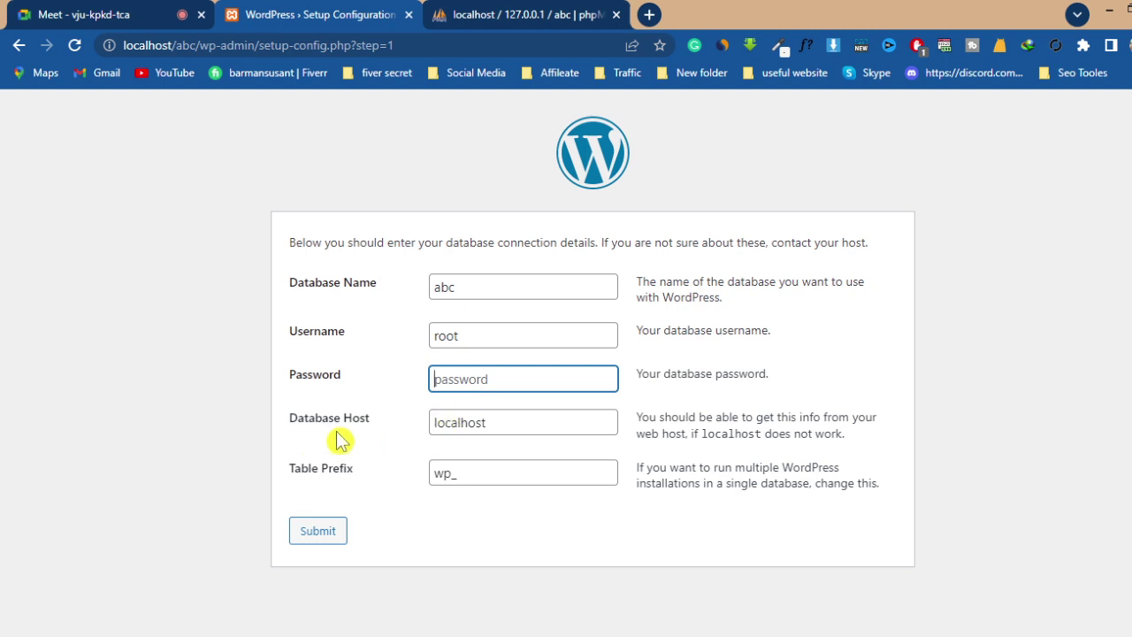
click(521, 420)
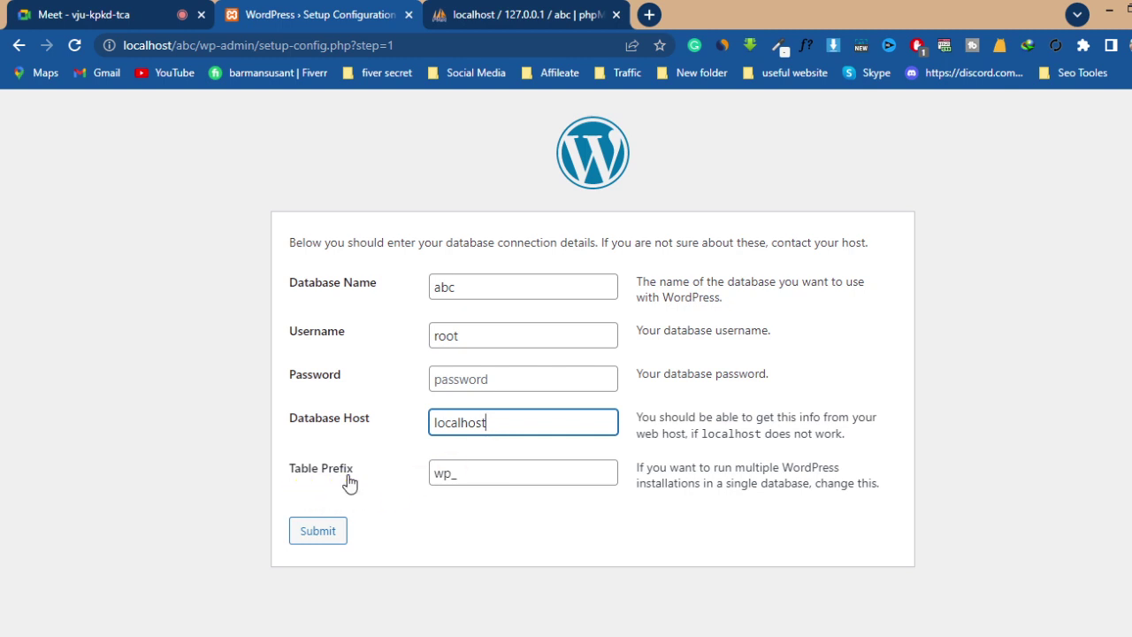
click(481, 473)
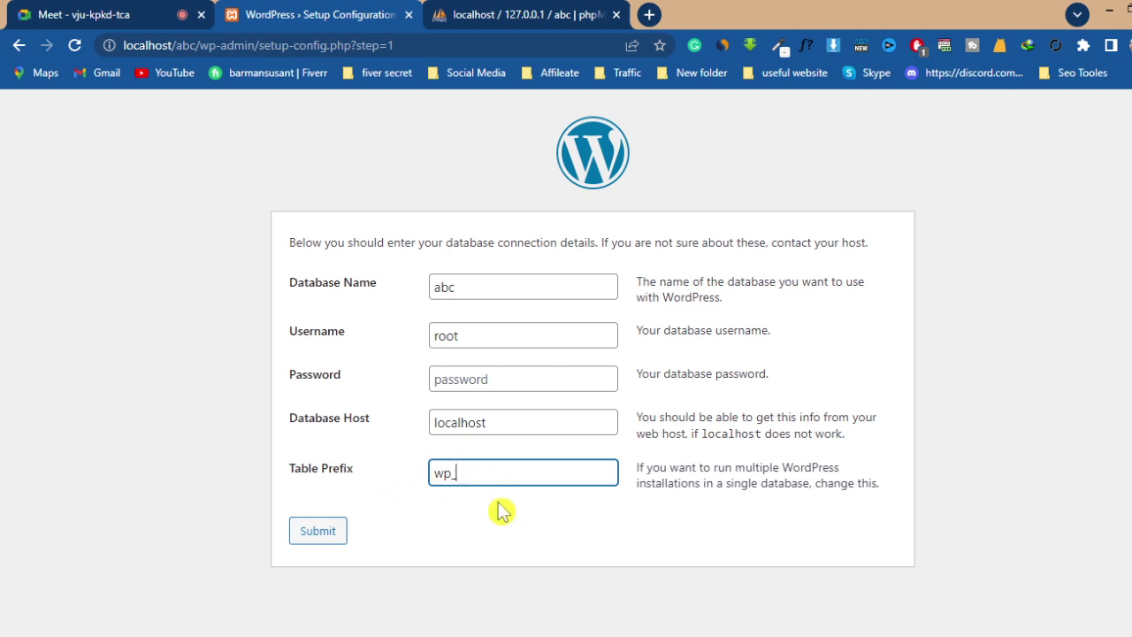
click(520, 539)
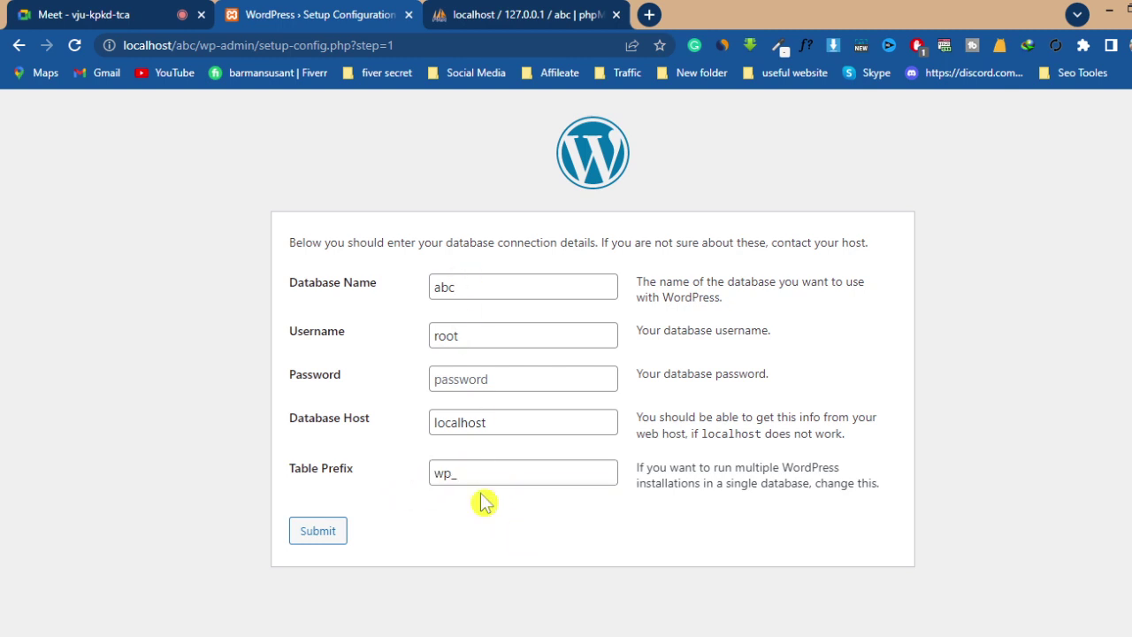
- Submit the database details and run the installation to reach the Welcome form
click(322, 536)
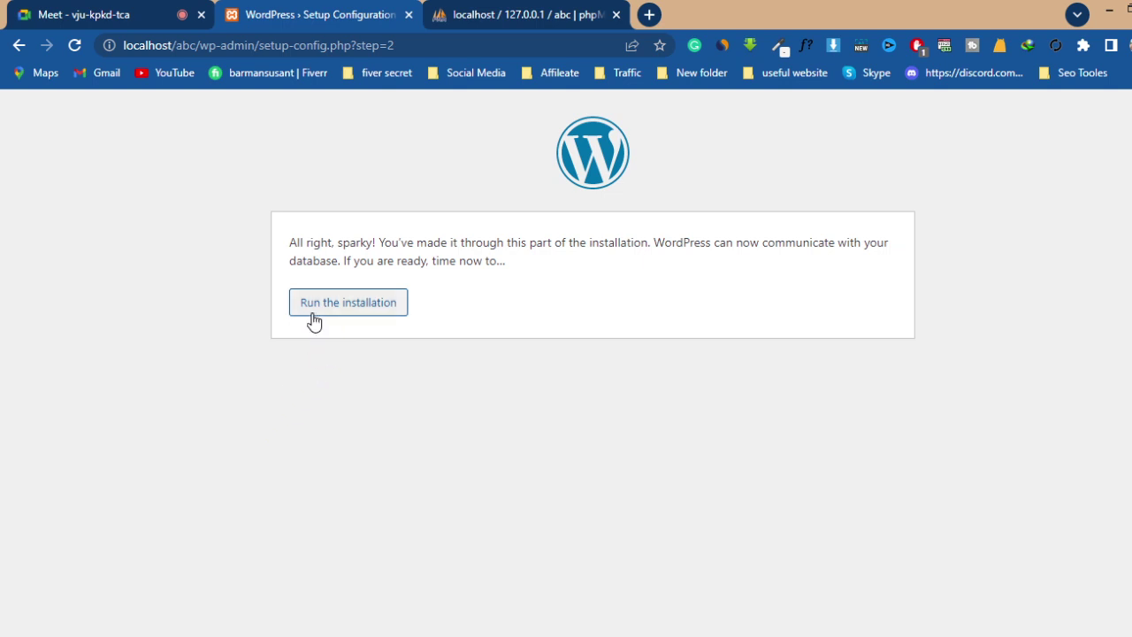
click(362, 309)
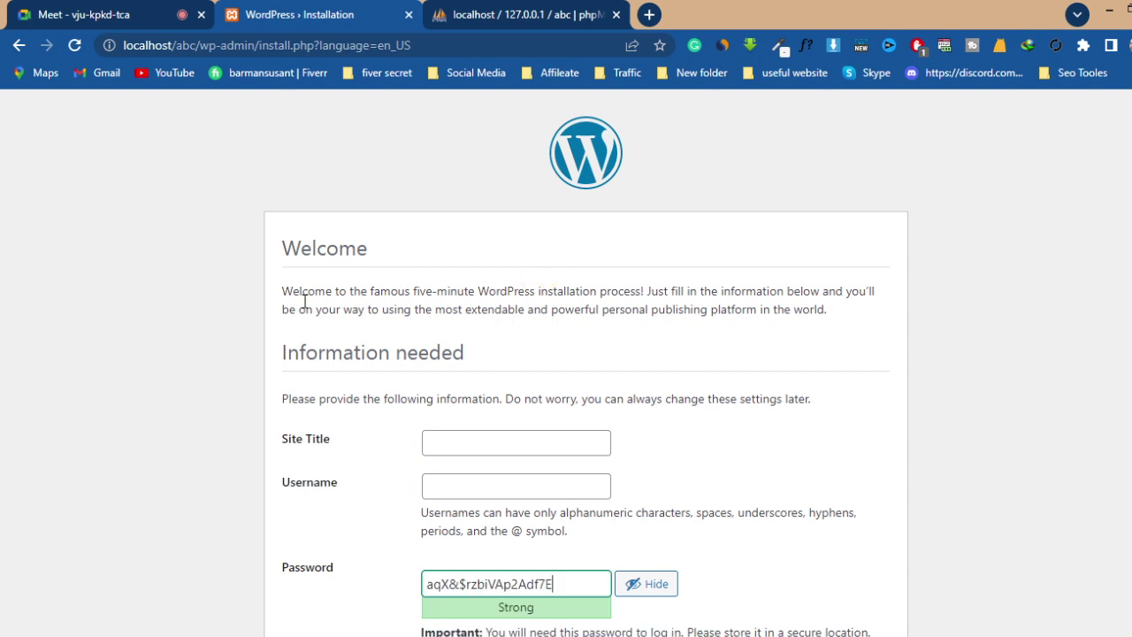
- Enter Abc as the Site Title and fill in the admin username
scroll(1036, 440, down, 1)
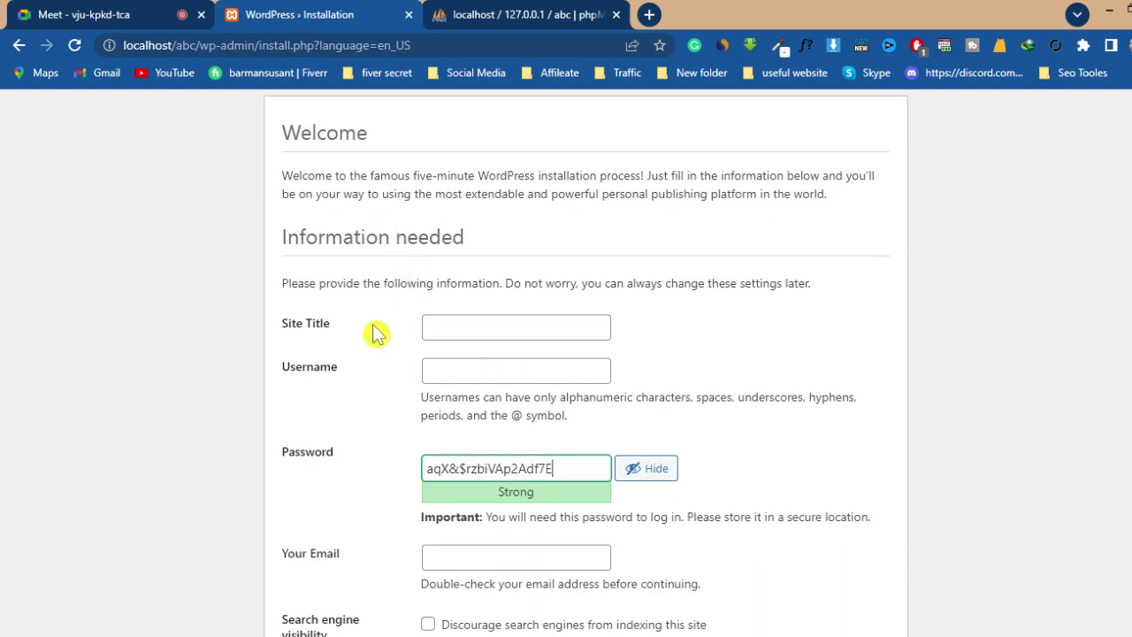
click(462, 320)
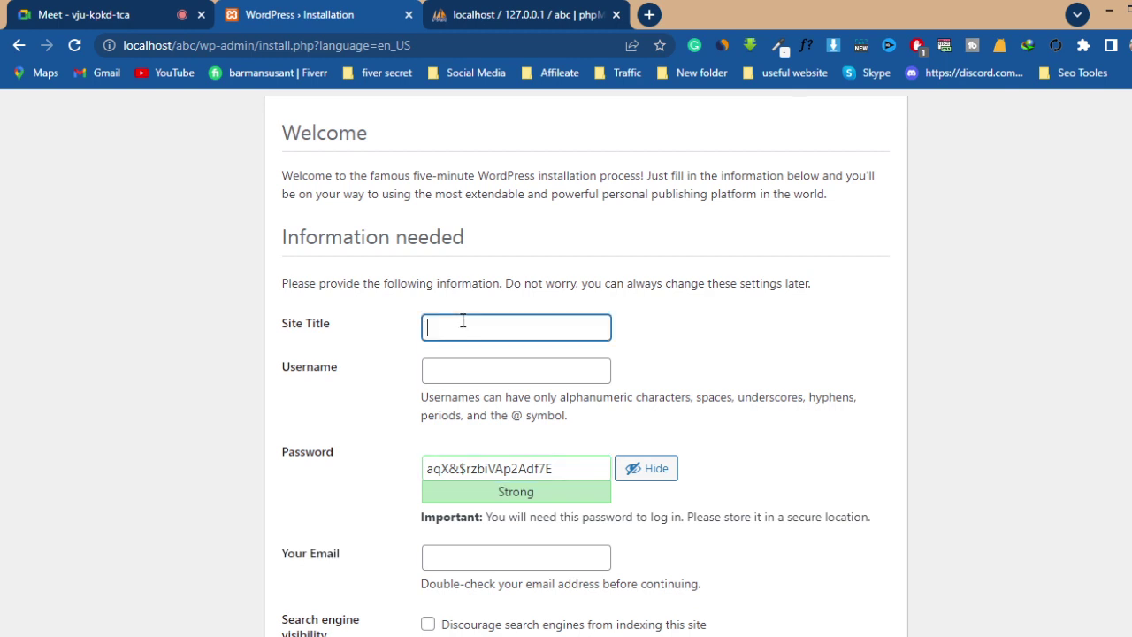
text(Abc)
click(274, 351)
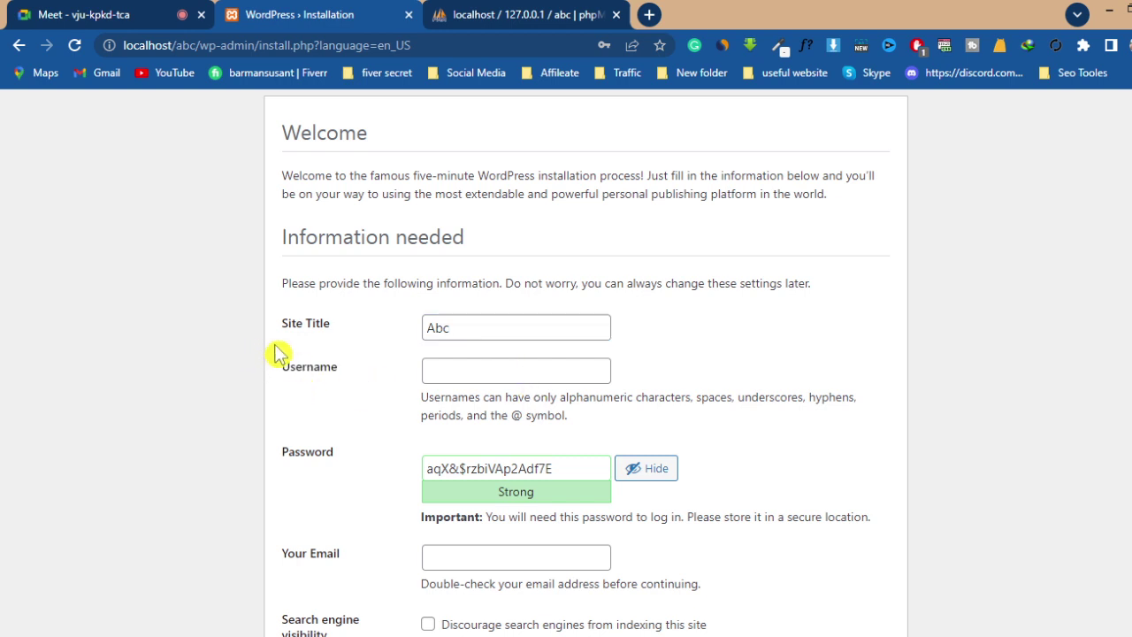
click(476, 372)
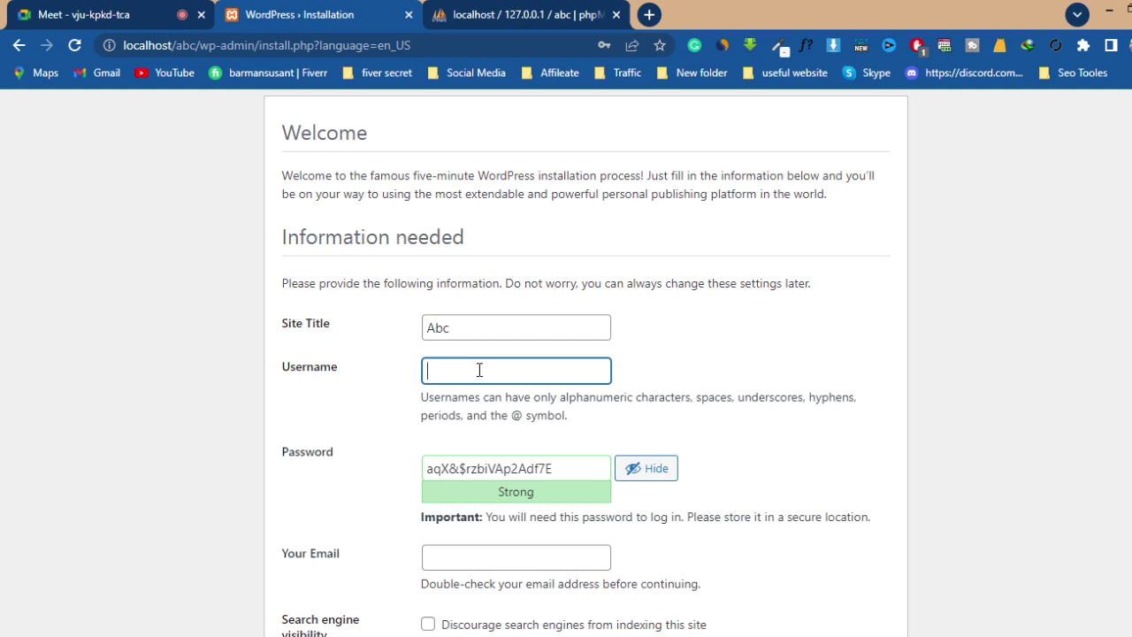
click(447, 363)
text(admin)
- Replace the generated strong password with a short password rated Very weak
click(559, 469)
drag(544, 469, 412, 490)
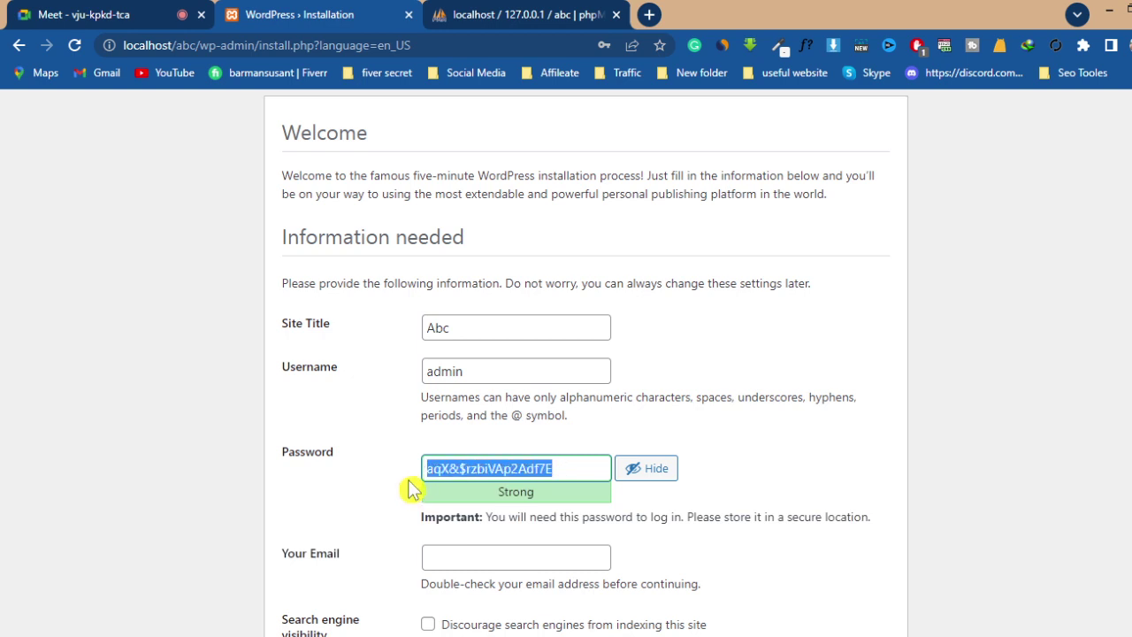
key(BackSpace)
text(admi)
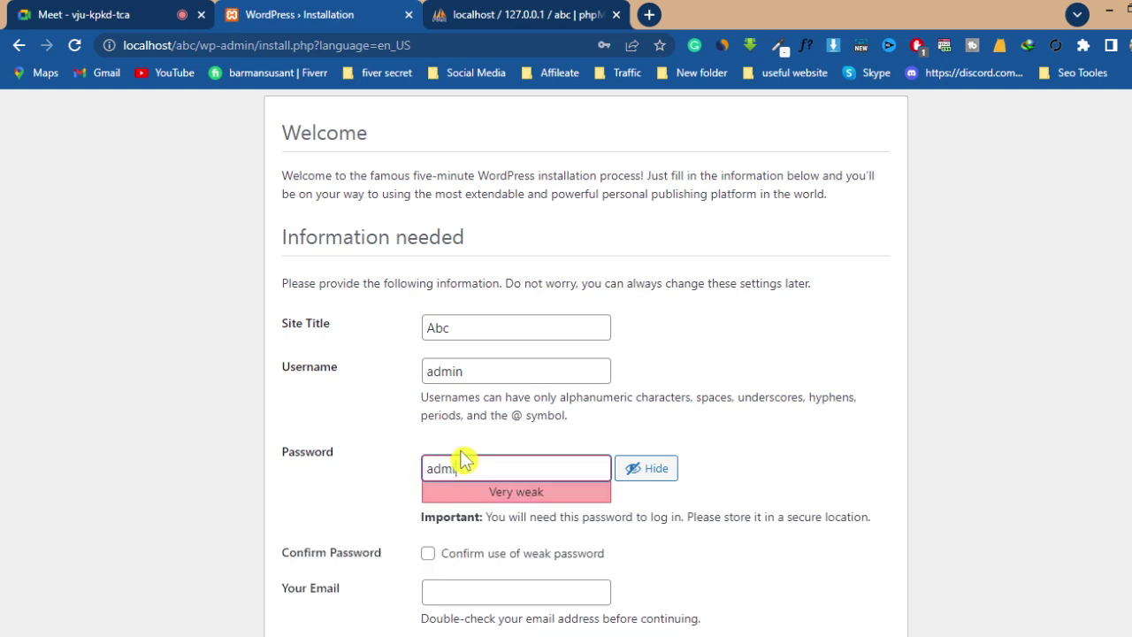
text(n)
click(504, 459)
click(501, 373)
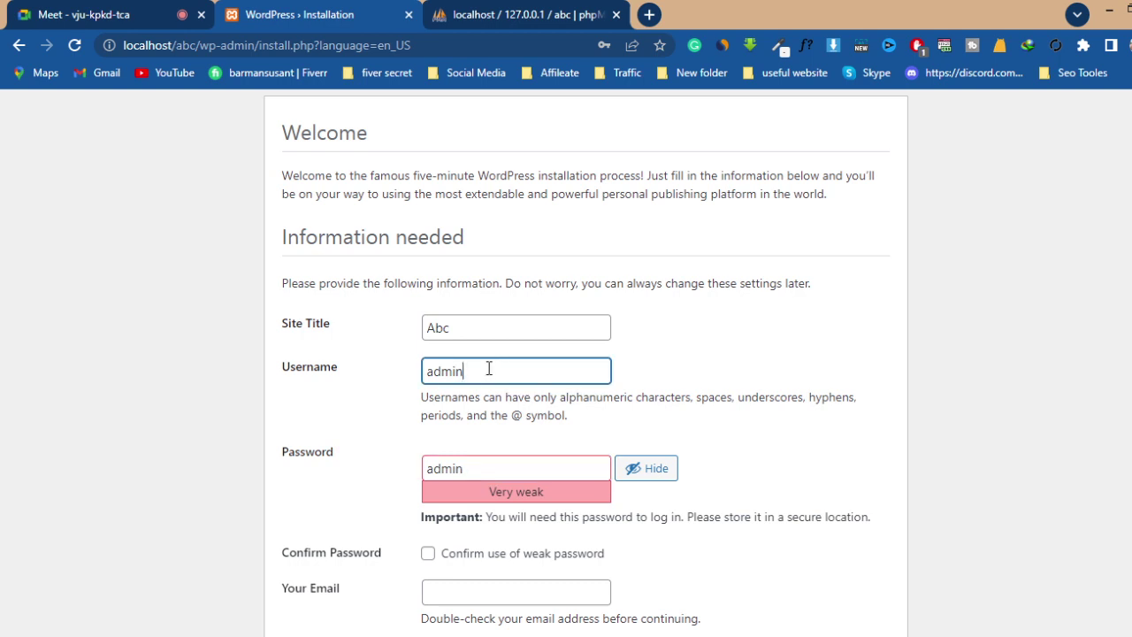
click(487, 467)
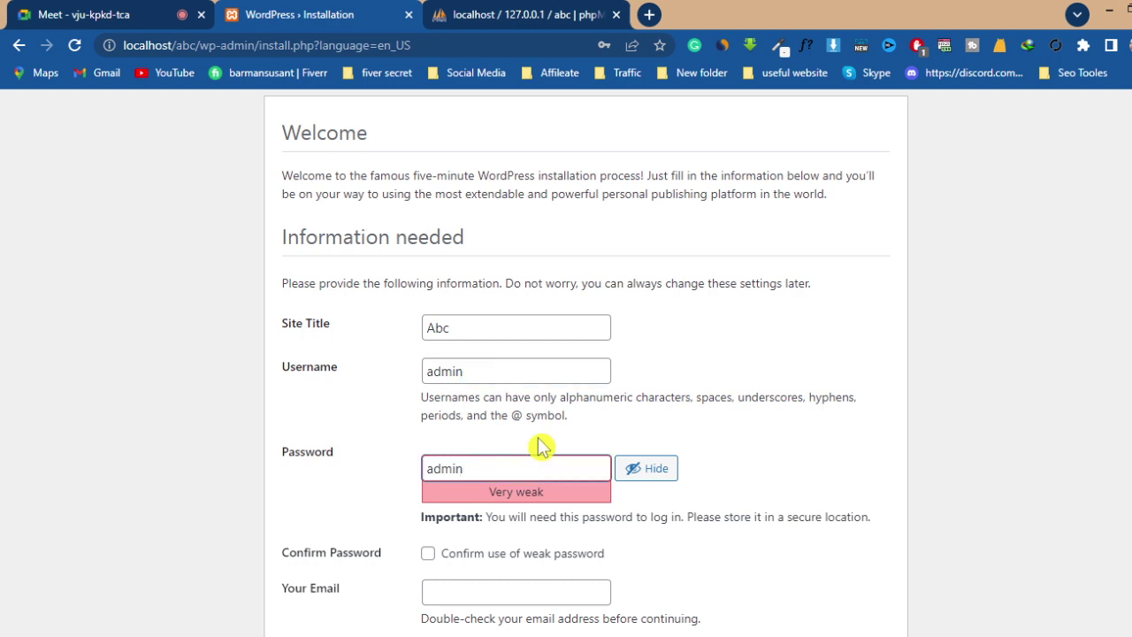
- Confirm use of the weak password, enter the administrator e-mail address, and install WordPress
scroll(539, 447, down, 2)
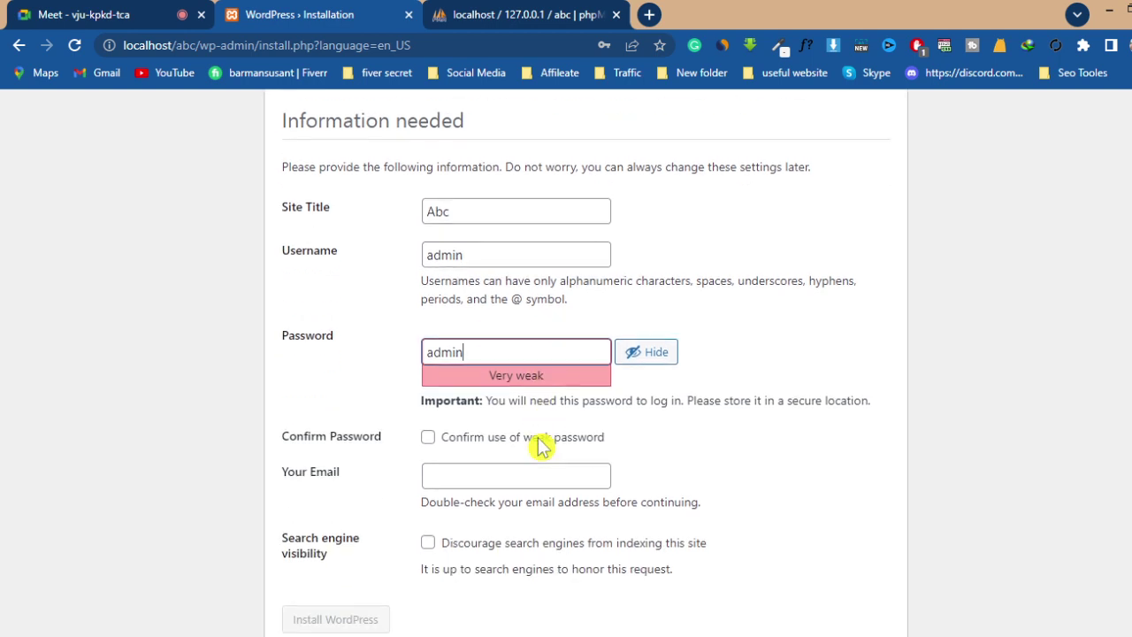
click(428, 439)
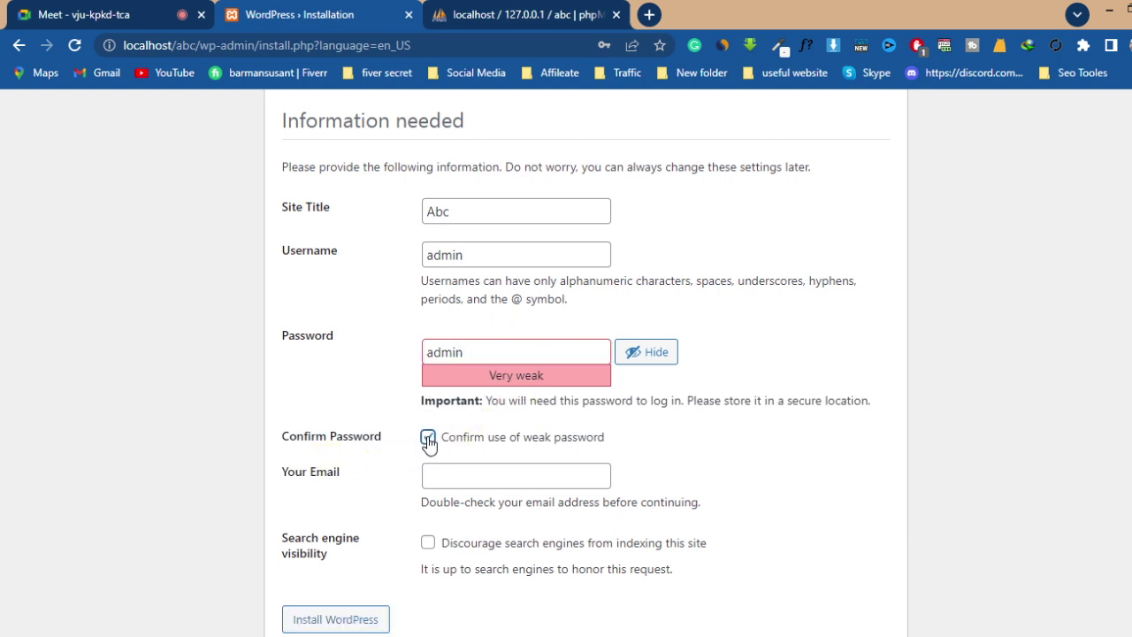
scroll(688, 428, down, 1)
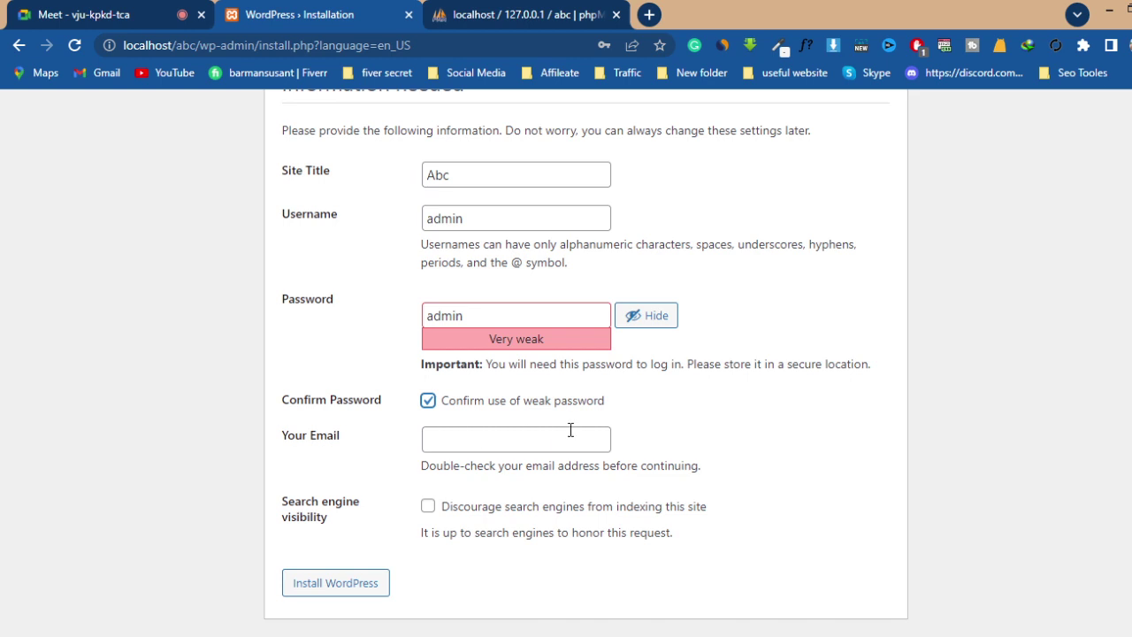
click(464, 442)
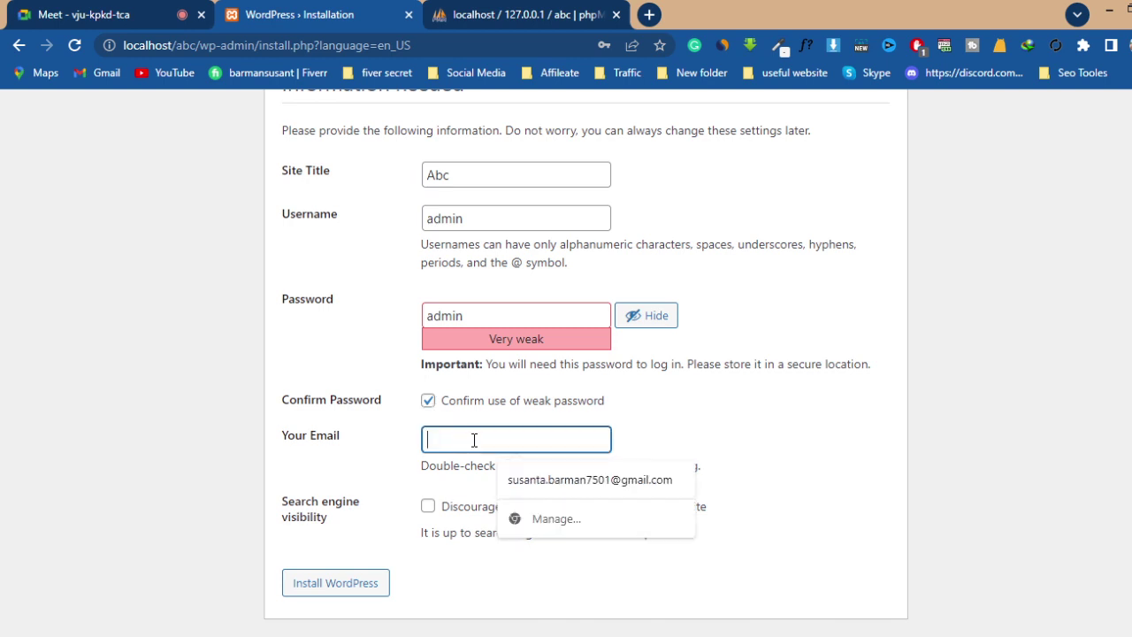
text(admin@gmail.com)
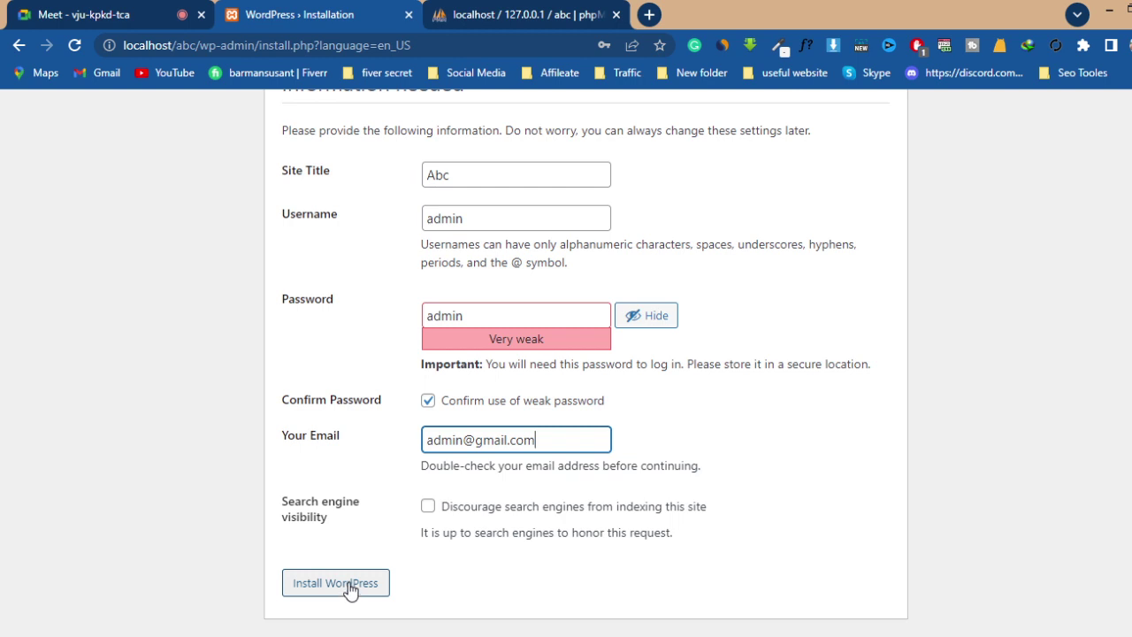
click(350, 590)
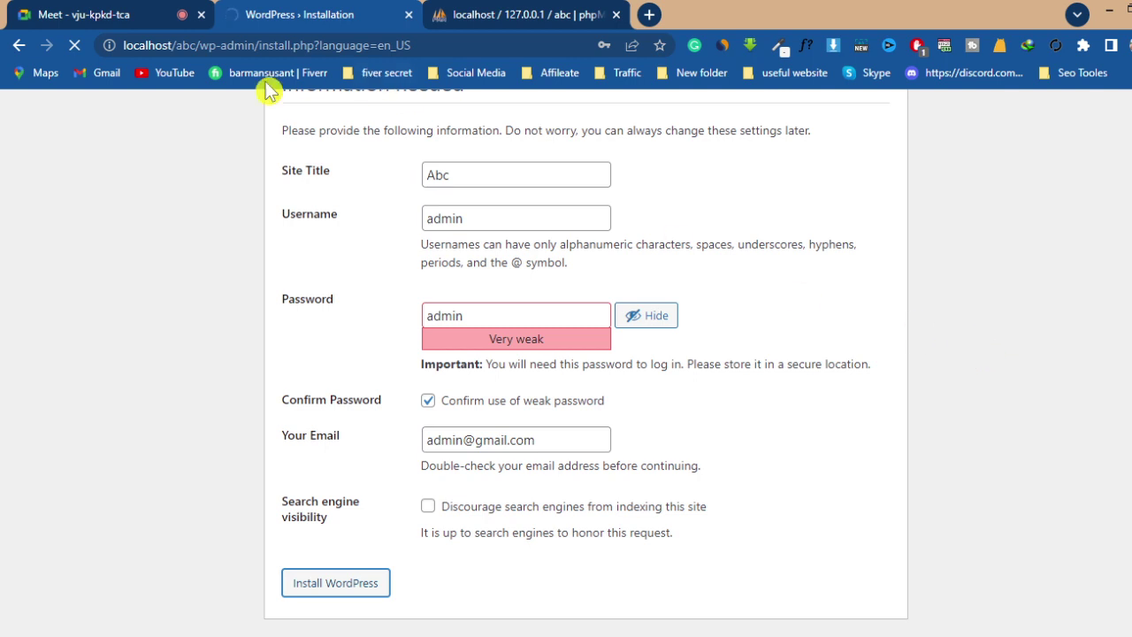
- Bring the Google Meet call tab to the front in Chrome
click(92, 23)
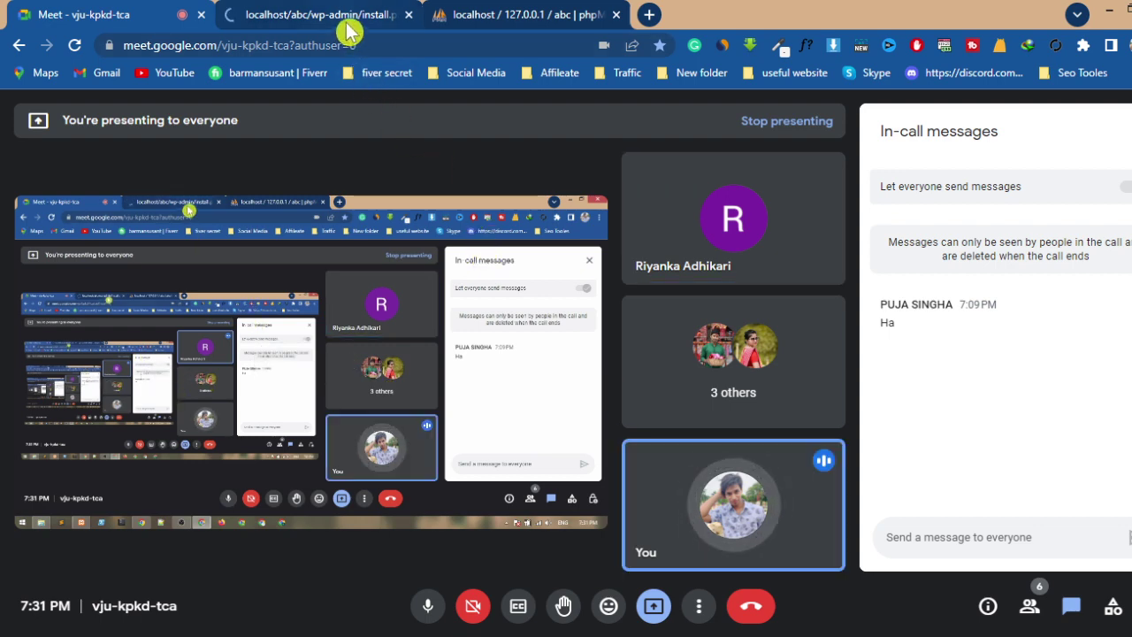
- Return to the WordPress Installation tab, dismiss the breach warning, and save the admin login in Chrome
click(349, 19)
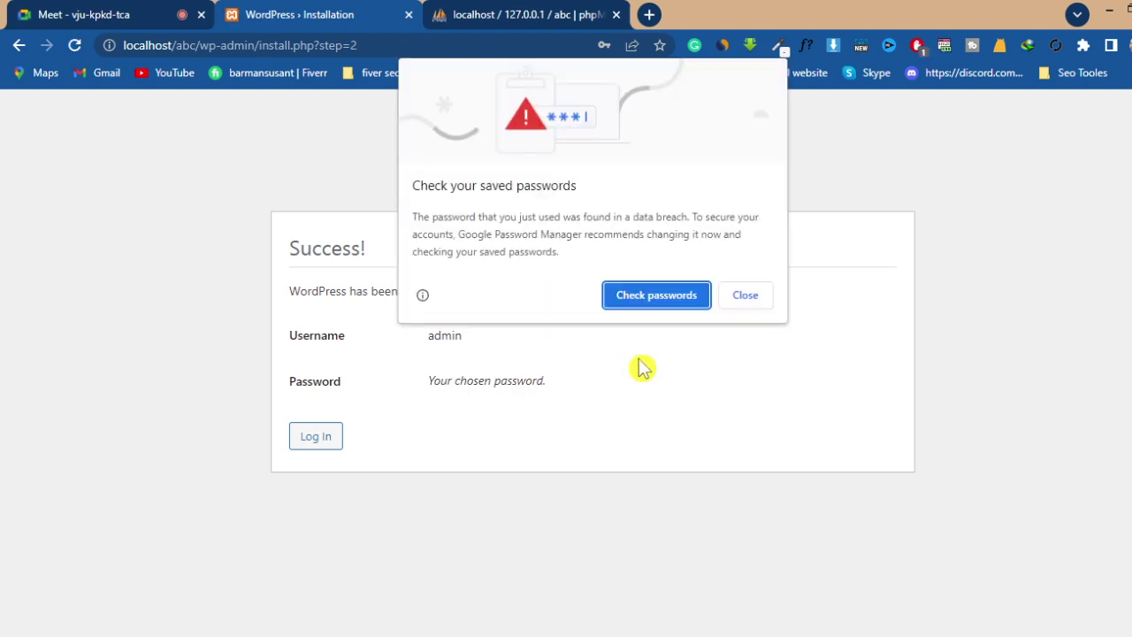
click(747, 297)
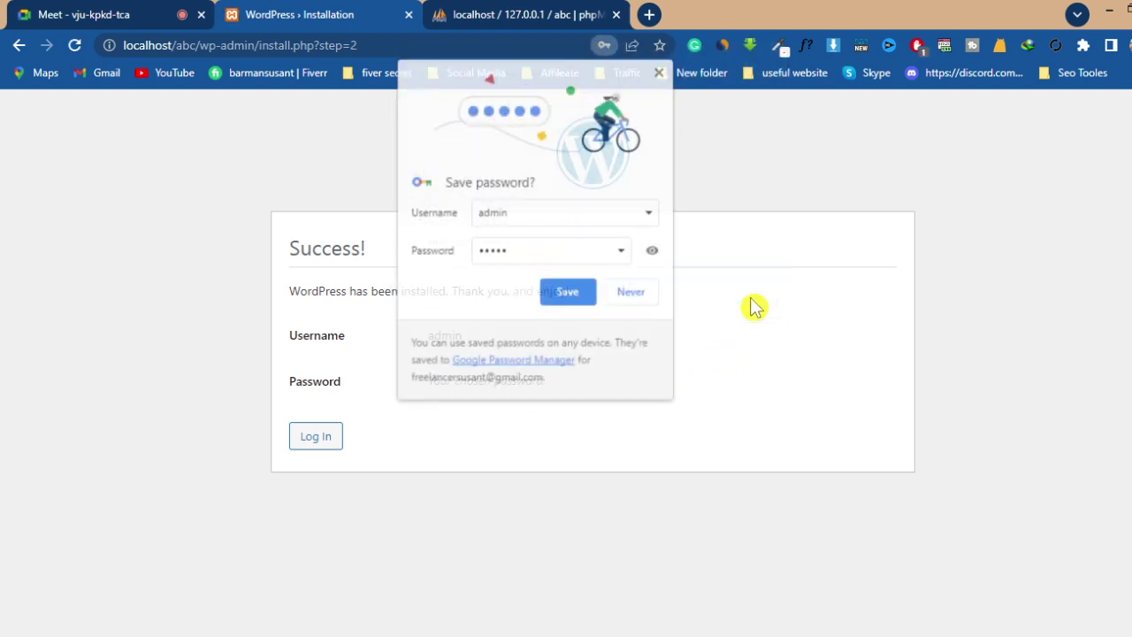
click(579, 294)
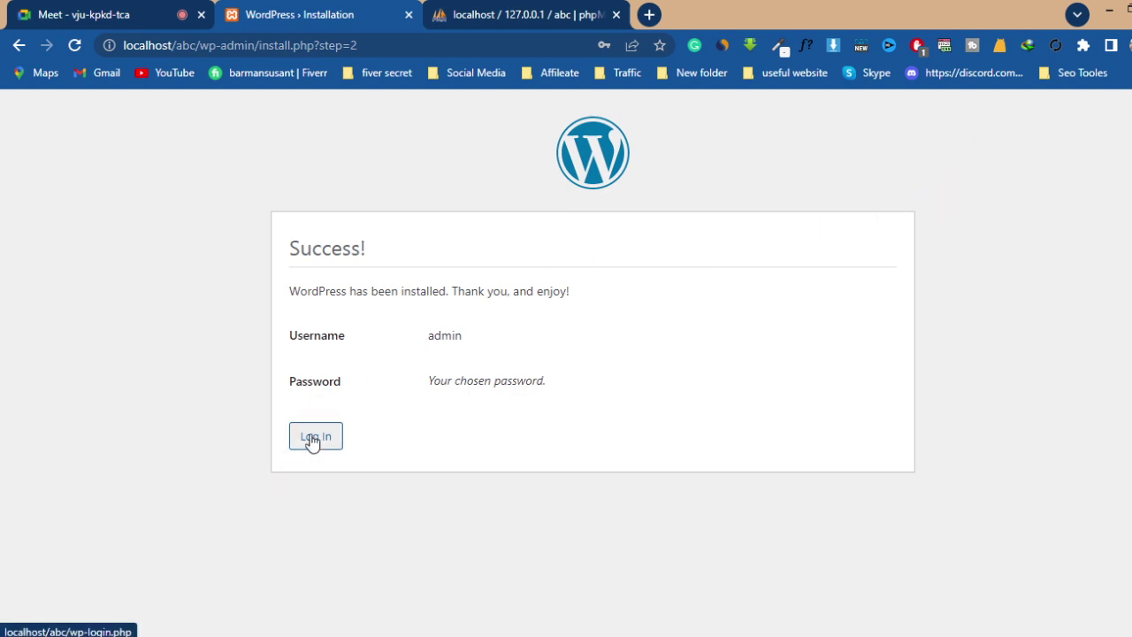
- Log in with the autofilled saved admin credentials, after revealing and checking the password
click(313, 439)
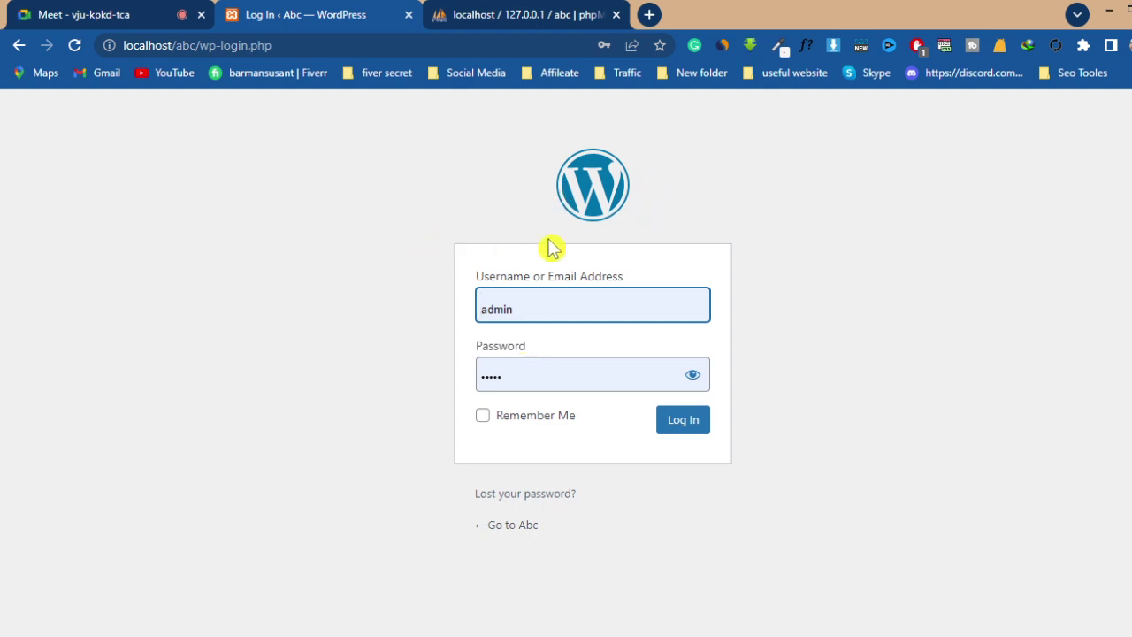
click(554, 300)
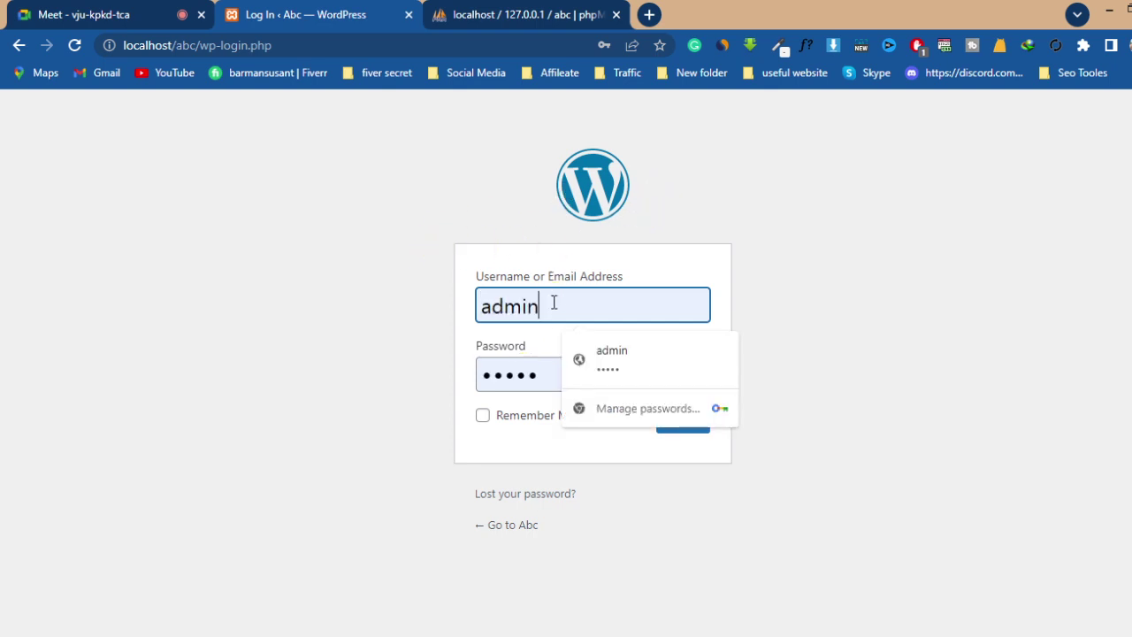
click(718, 381)
click(613, 374)
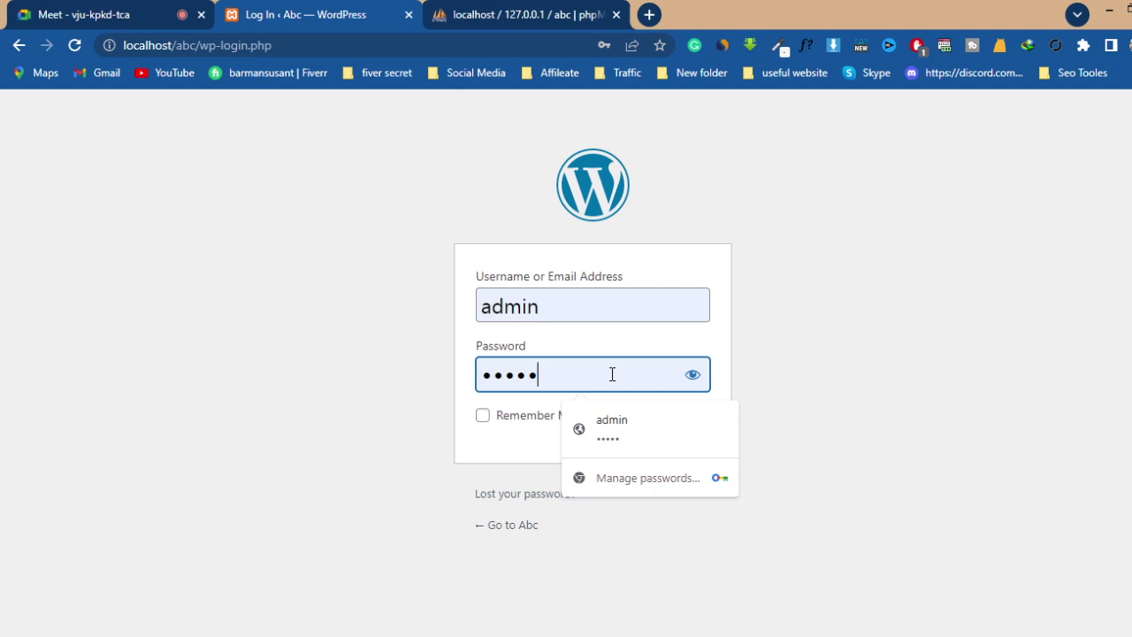
click(694, 377)
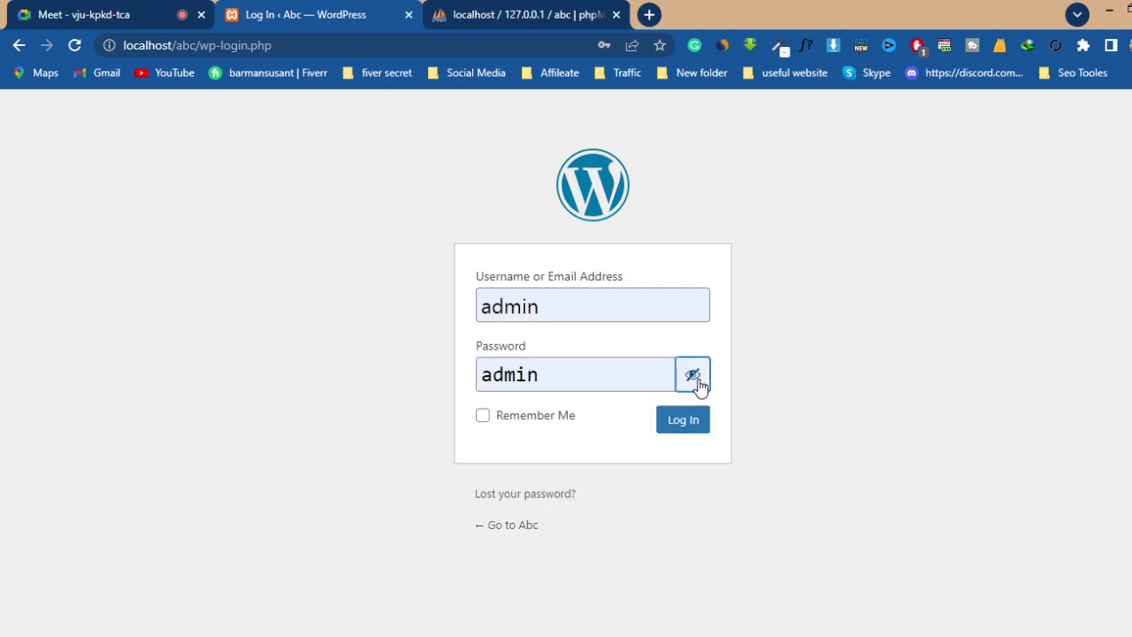
click(600, 306)
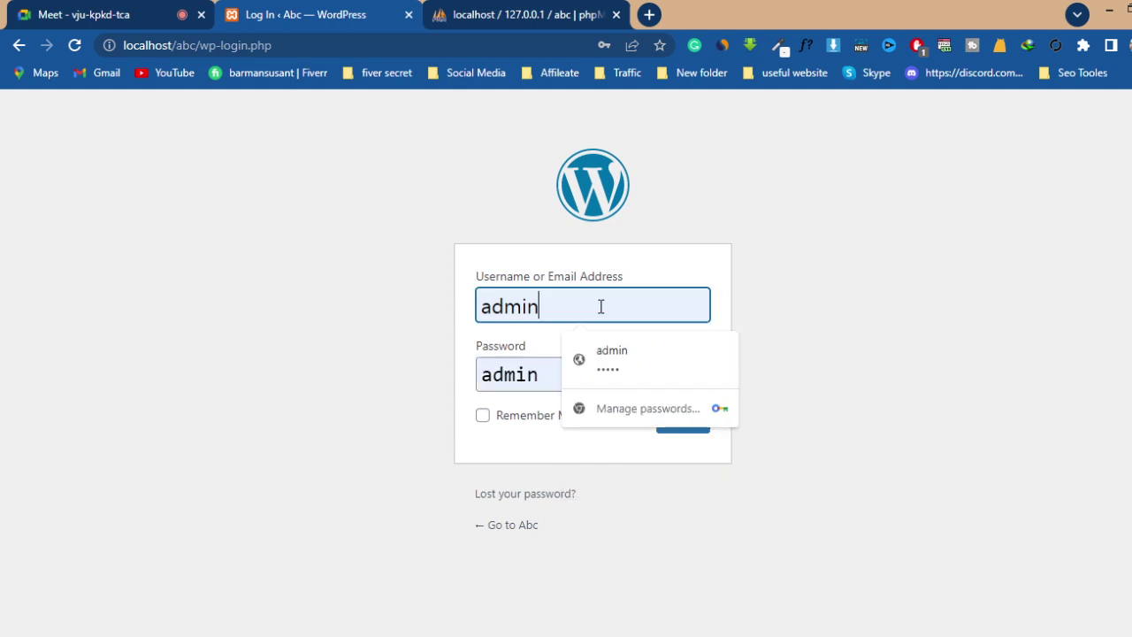
click(546, 380)
click(878, 347)
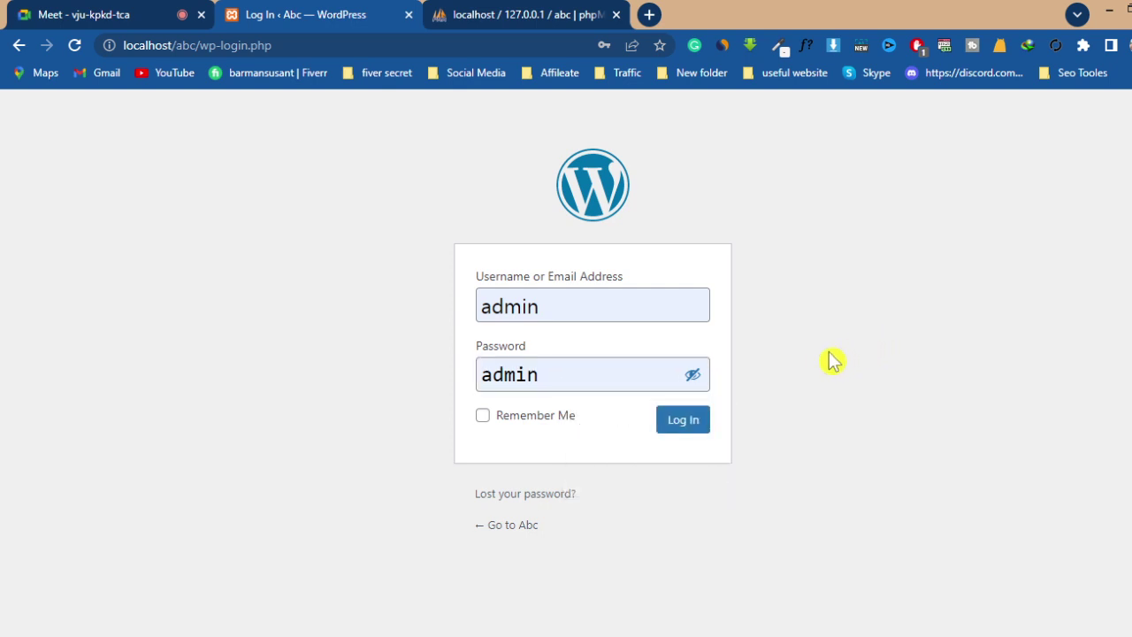
click(683, 426)
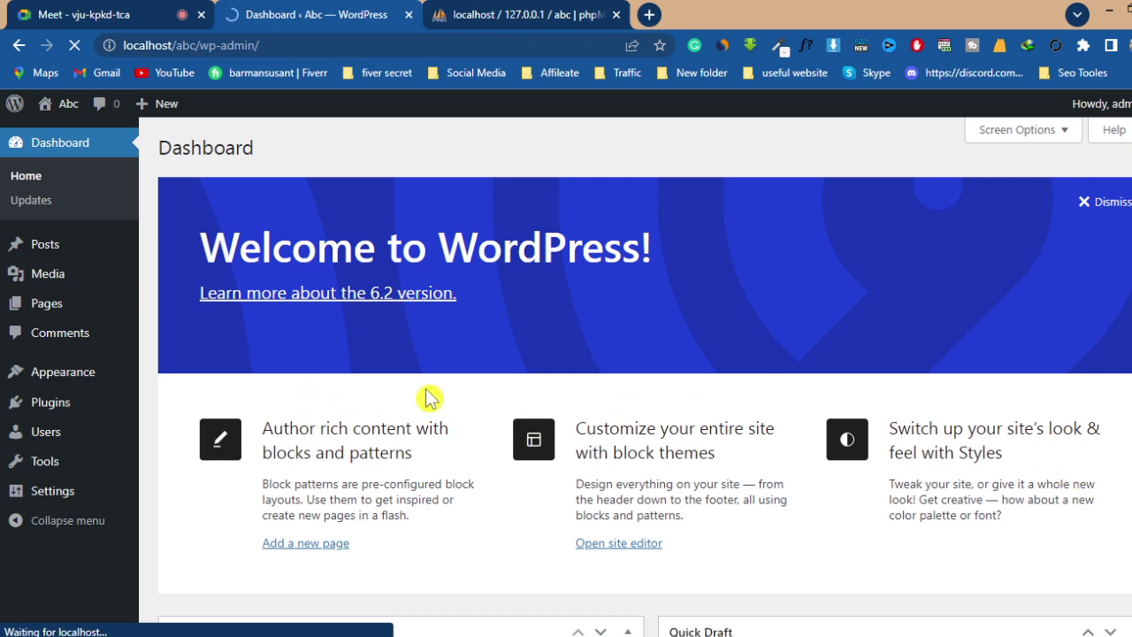
- Dismiss the breached-password warning over the WordPress dashboard
scroll(424, 397, down, 5)
scroll(427, 397, up, 5)
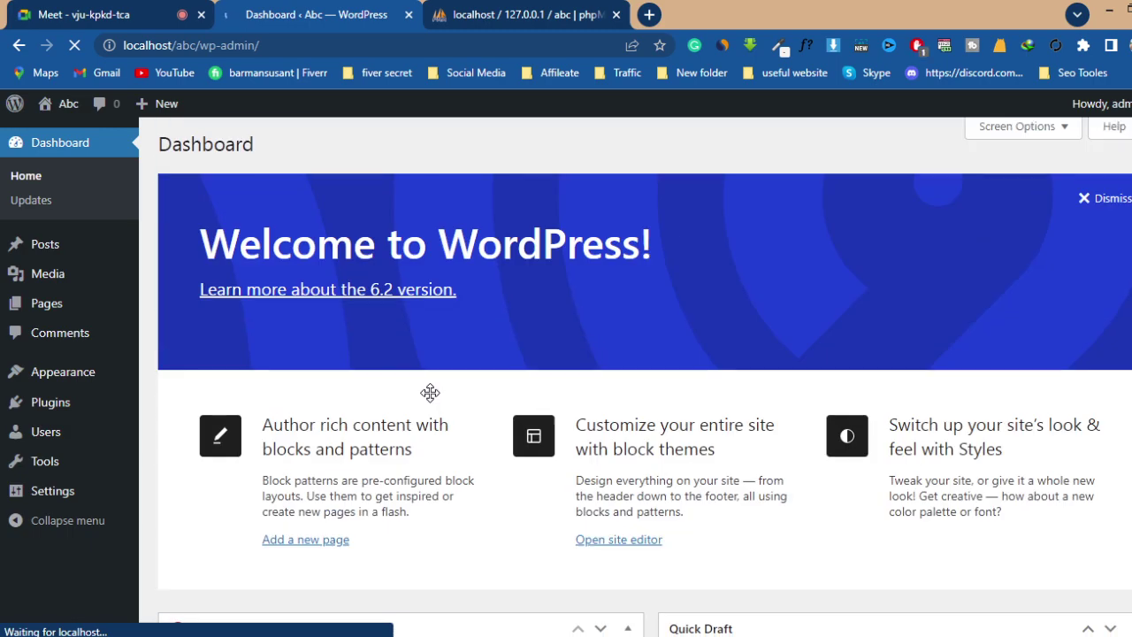
scroll(433, 404, down, 4)
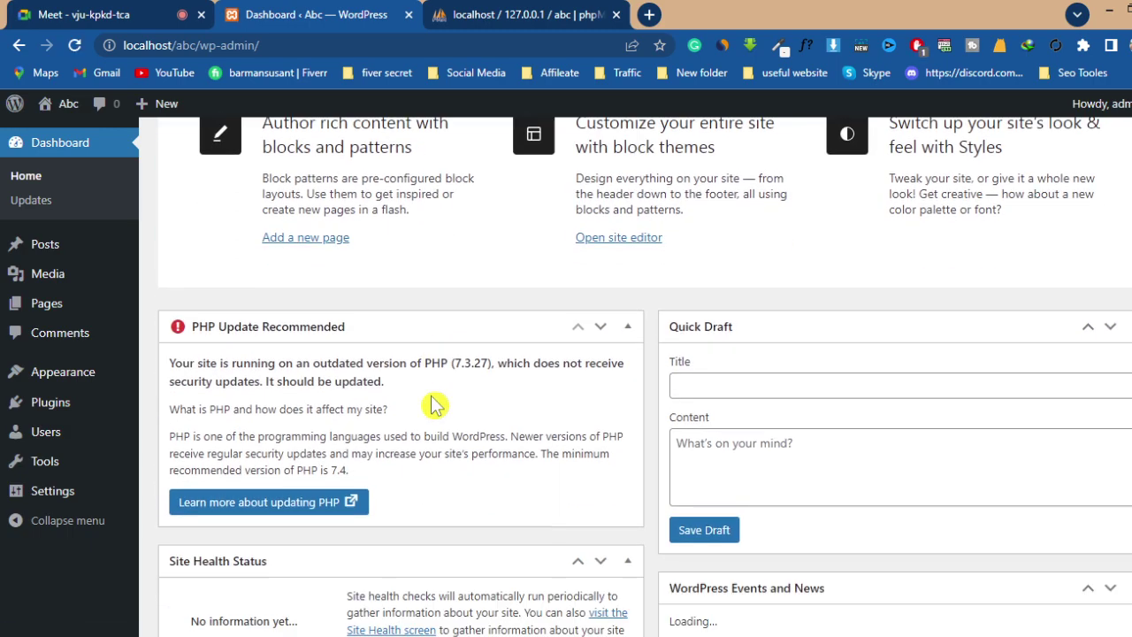
click(746, 300)
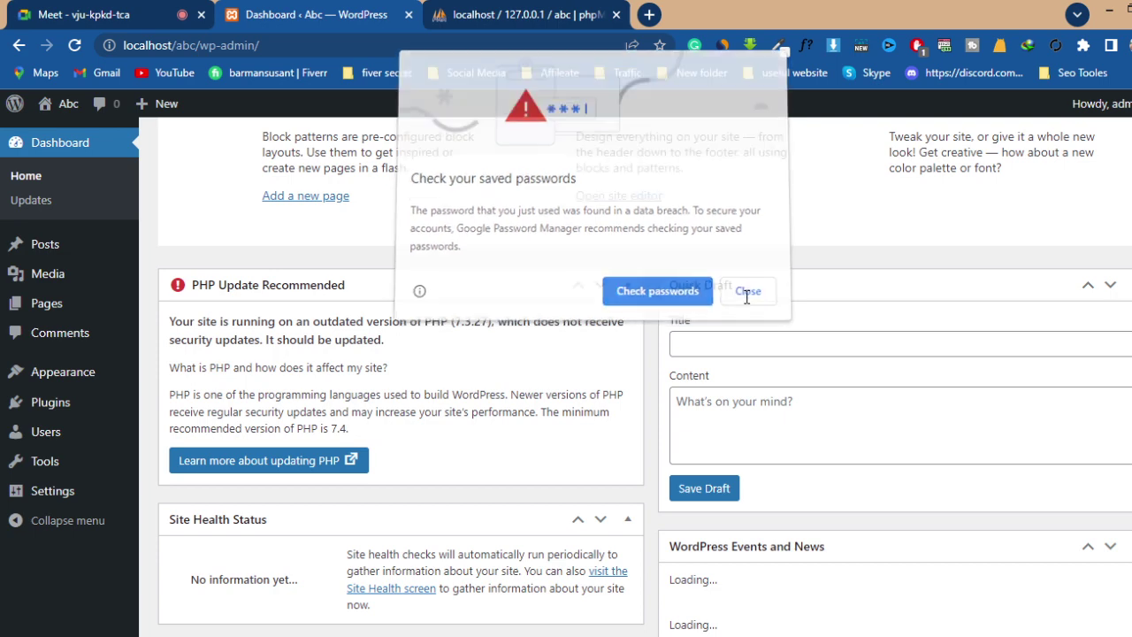
- Open the live site in a new tab, close phpMyAdmin, and view localhost/abc
scroll(404, 424, up, 4)
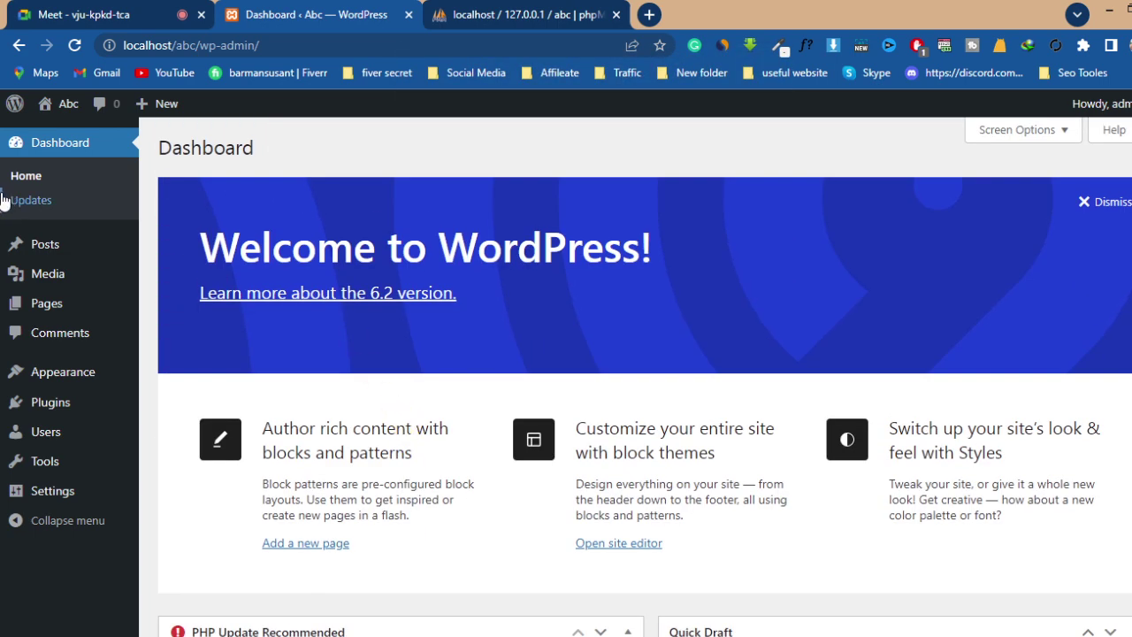
mouse_move(62, 103)
right_click(59, 135)
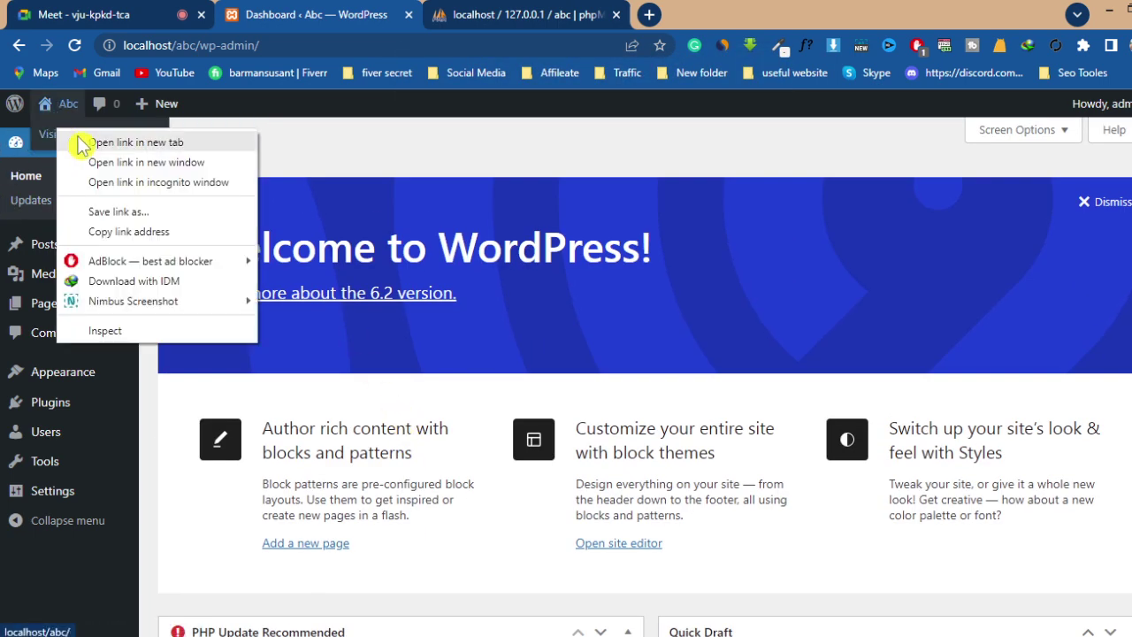
click(92, 142)
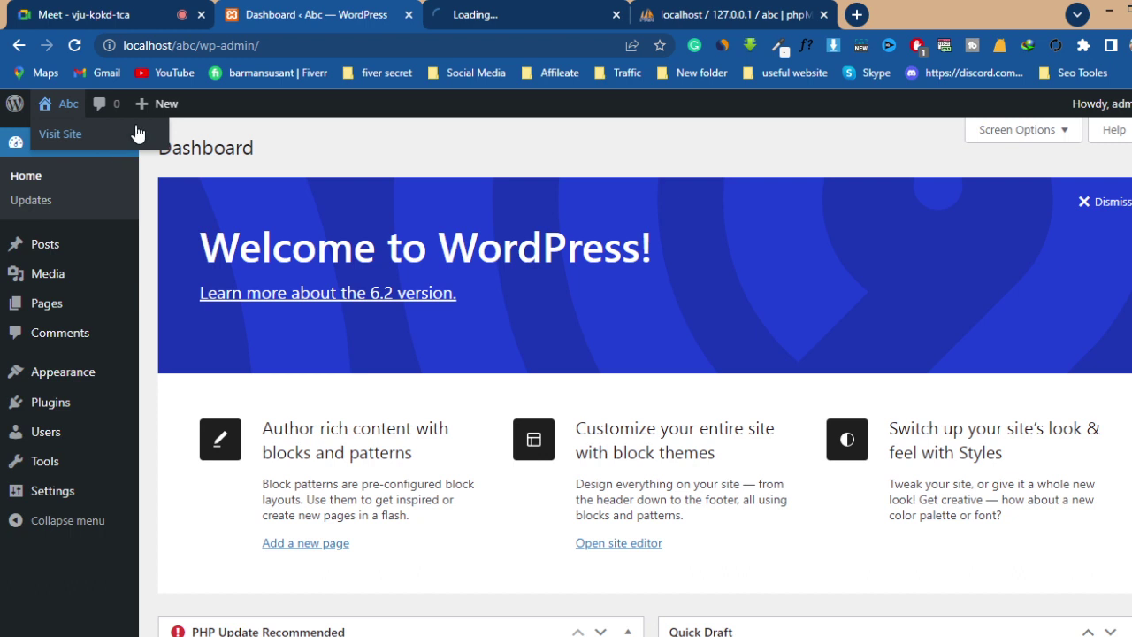
click(825, 16)
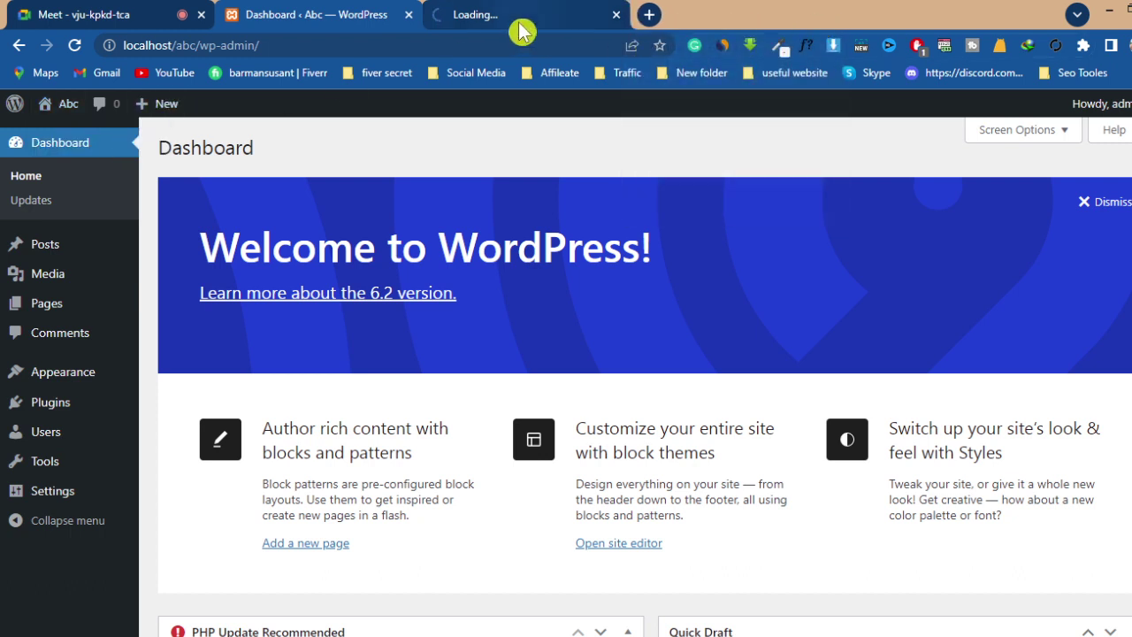
click(522, 24)
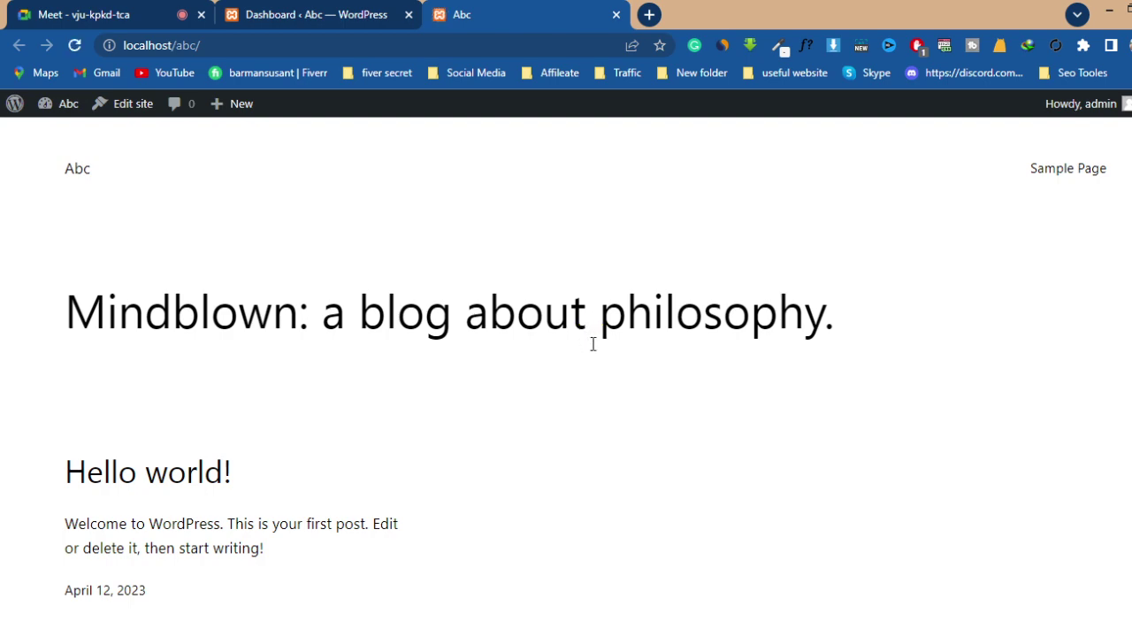
scroll(606, 409, down, 5)
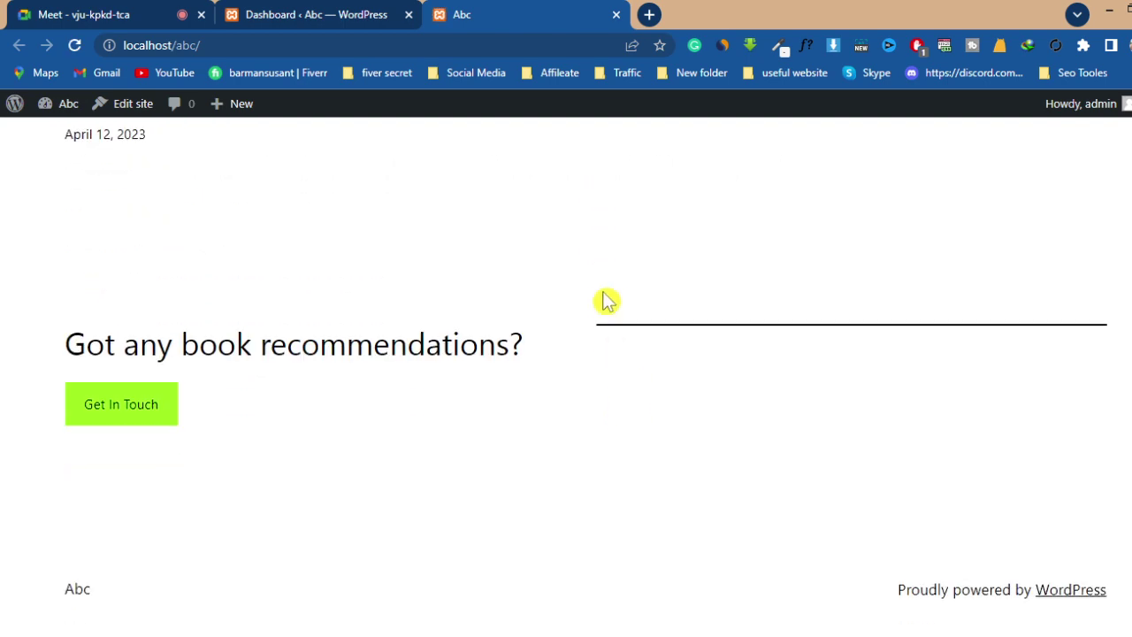
scroll(606, 300, up, 5)
click(342, 15)
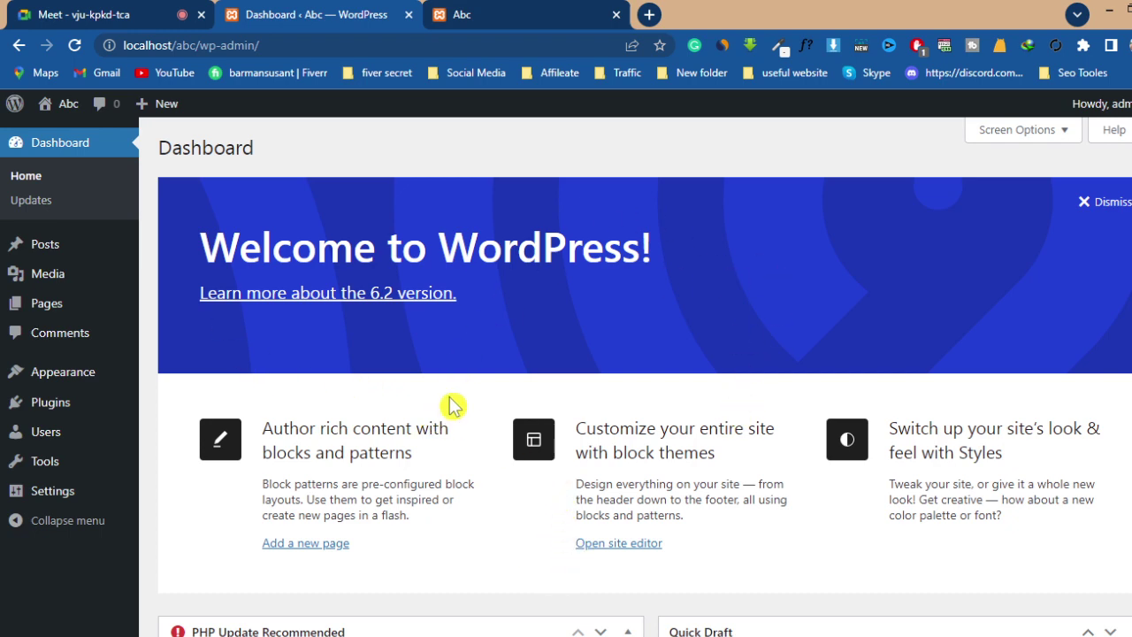
scroll(463, 386, down, 6)
scroll(466, 390, down, 3)
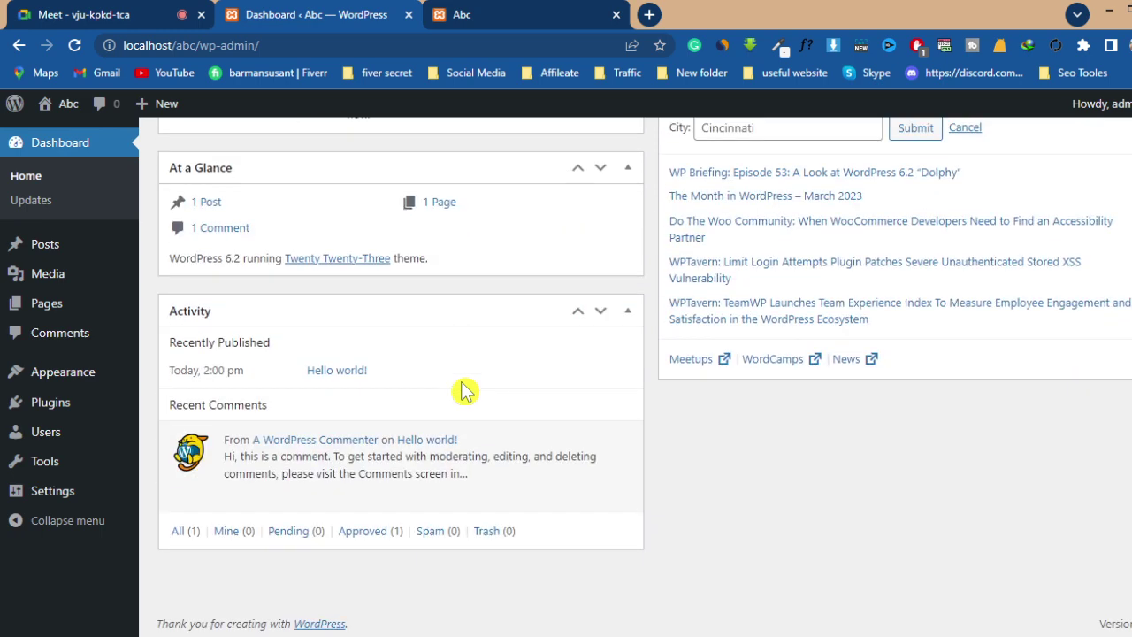
scroll(466, 390, up, 5)
click(498, 12)
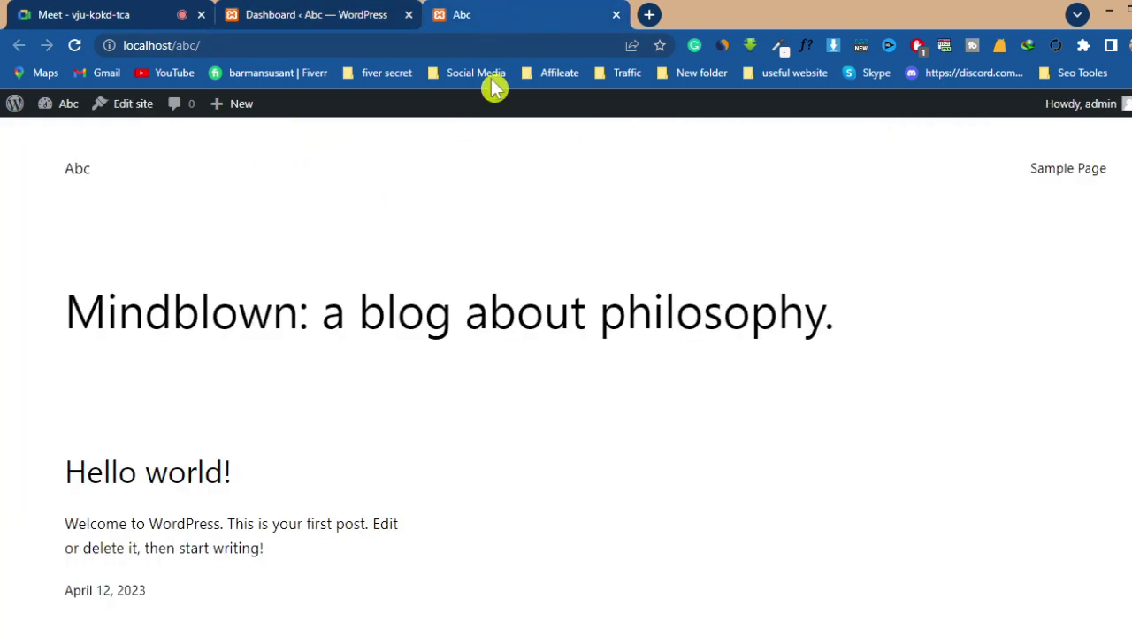
scroll(515, 318, down, 3)
scroll(521, 316, up, 3)
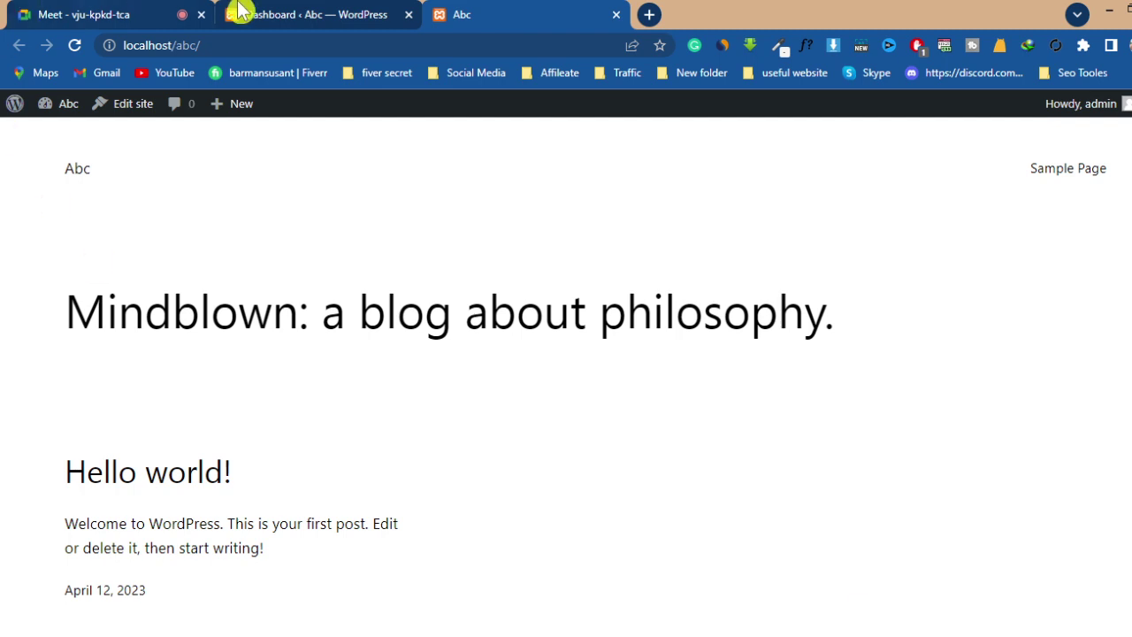
mouse_move(320, 15)
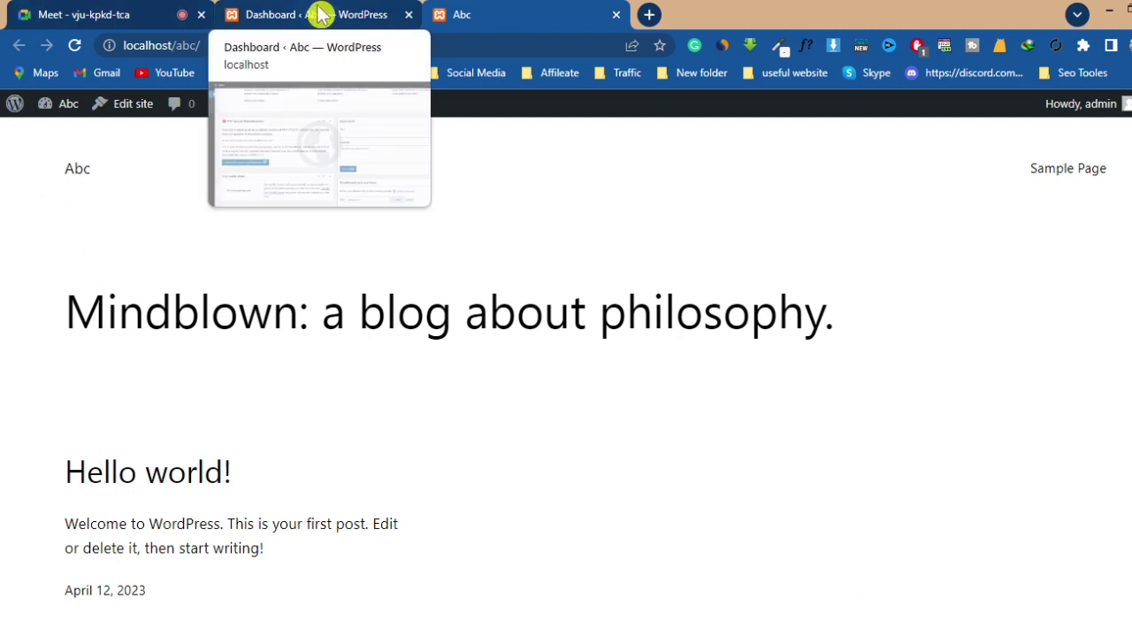
- Scroll through the WordPress admin dashboard, then switch to the Google Meet call
click(315, 13)
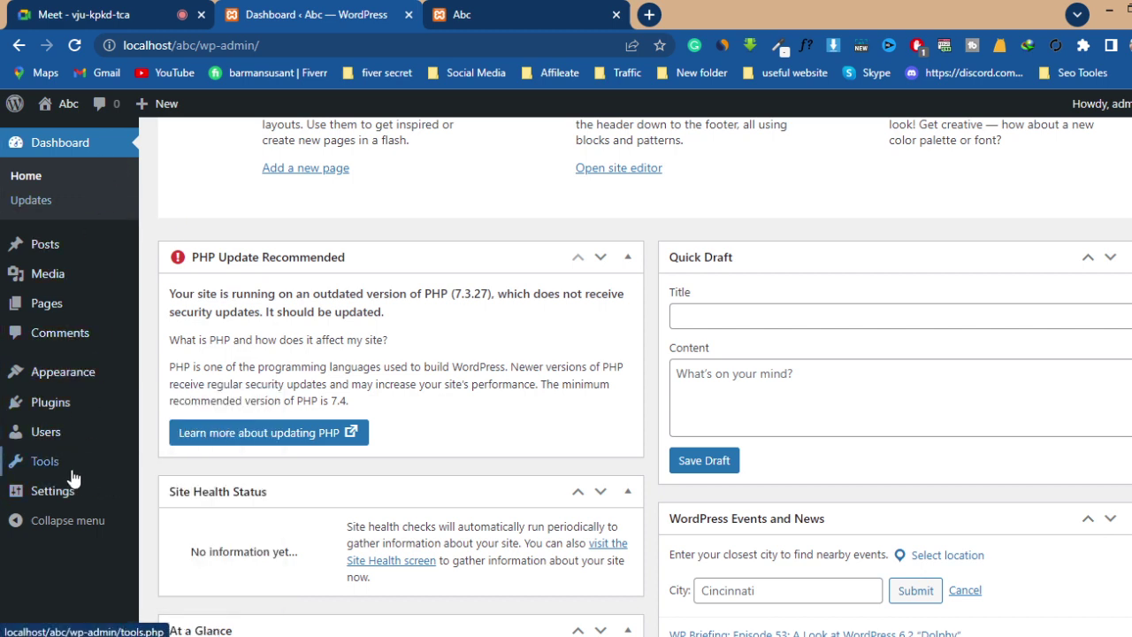
scroll(311, 434, up, 5)
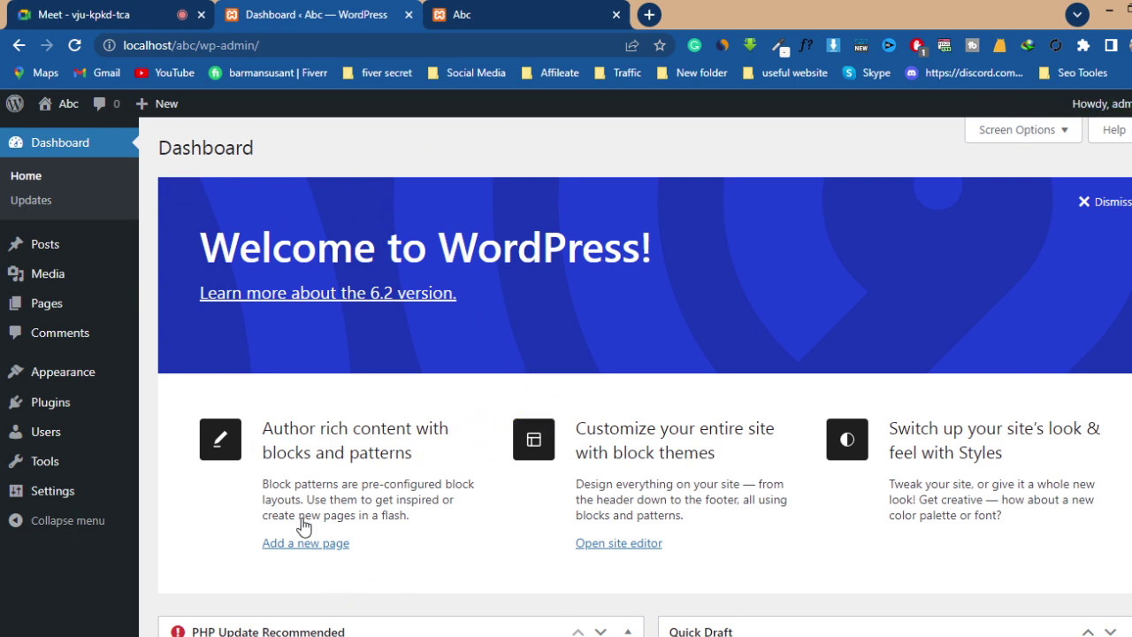
click(102, 19)
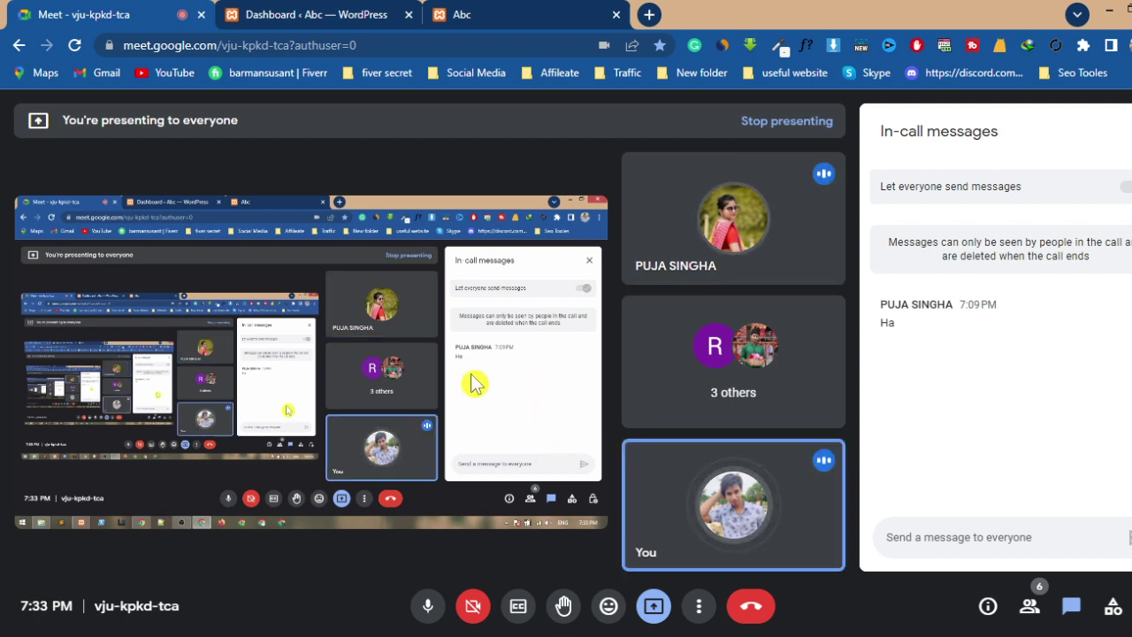
- Cycle through the Dashboard, Meet and Abc site tabs, then switch to File Explorer at xampp\htdocs\abc
click(300, 14)
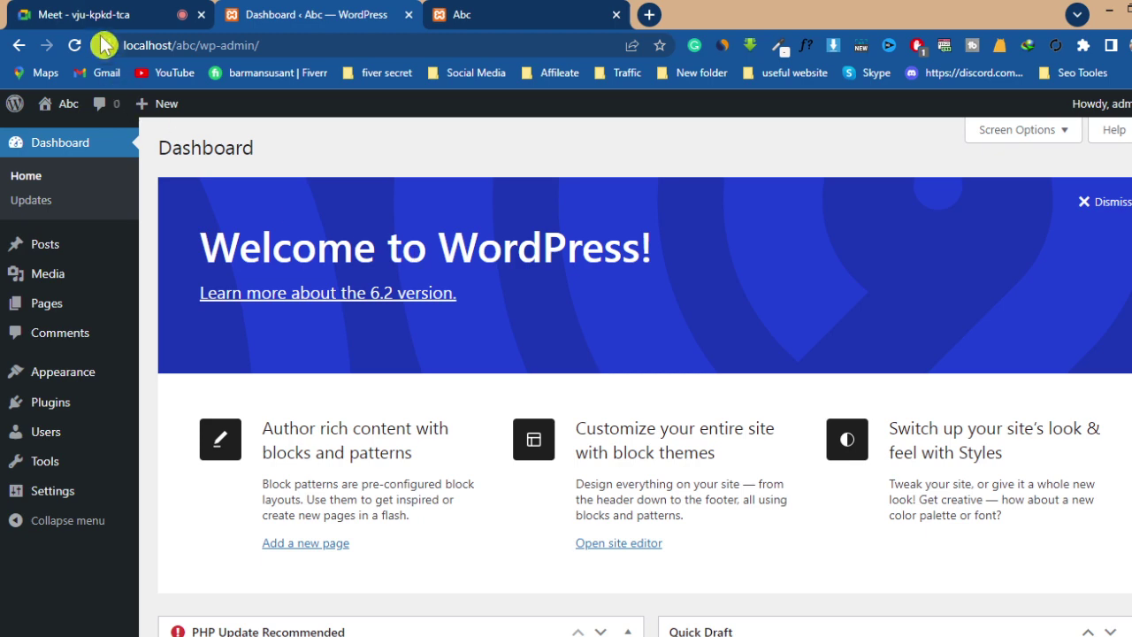
scroll(444, 353, down, 5)
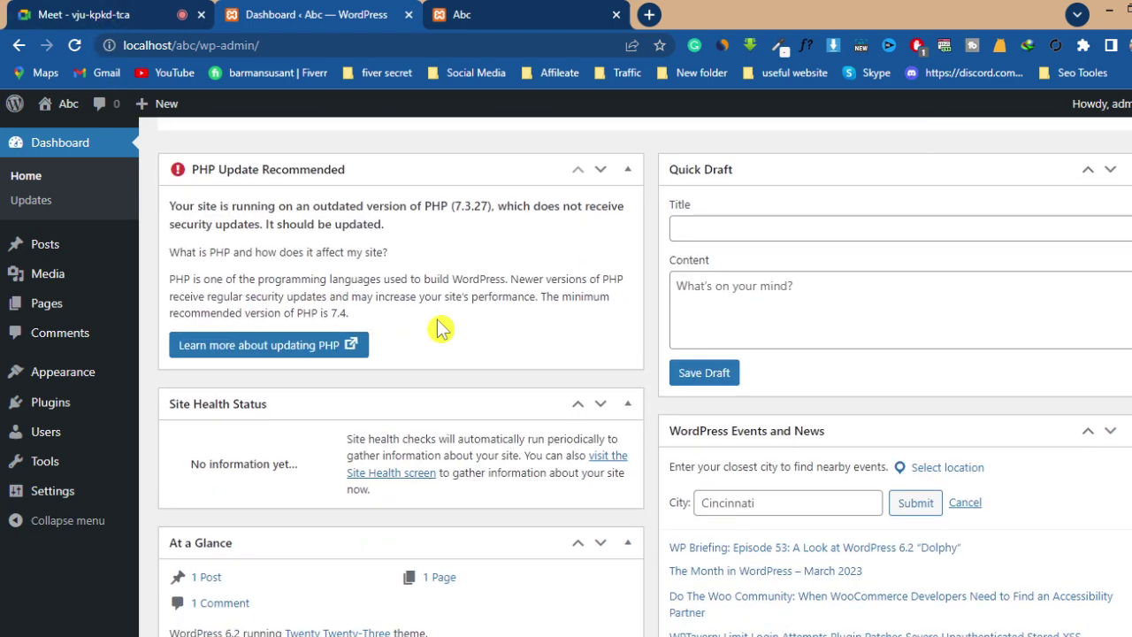
scroll(442, 328, up, 4)
scroll(439, 327, up, 2)
click(114, 15)
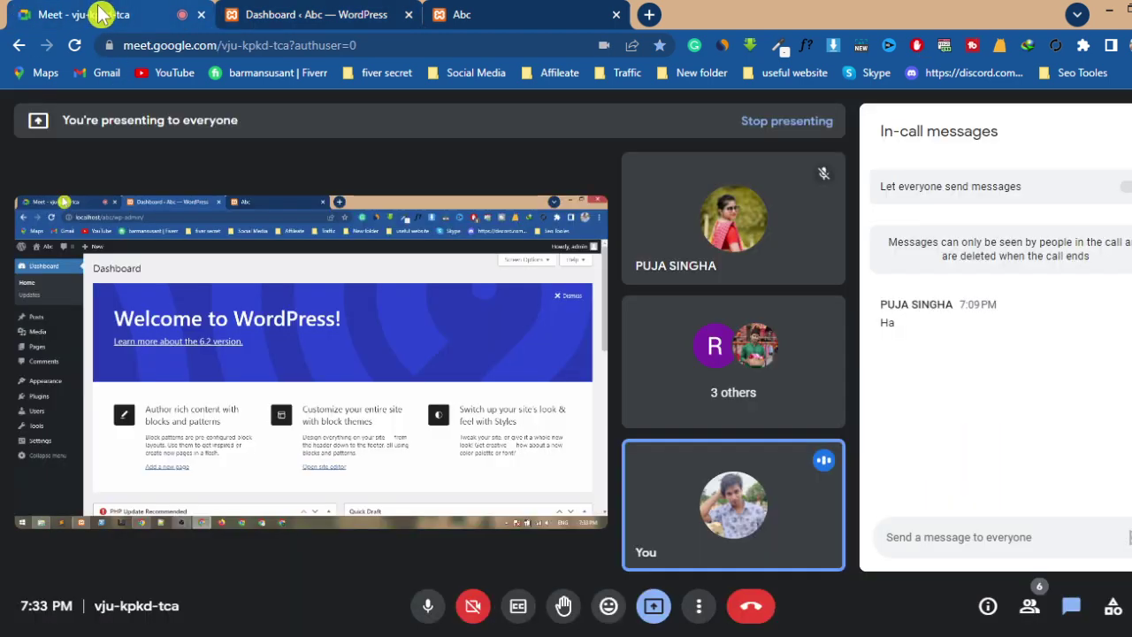
click(501, 18)
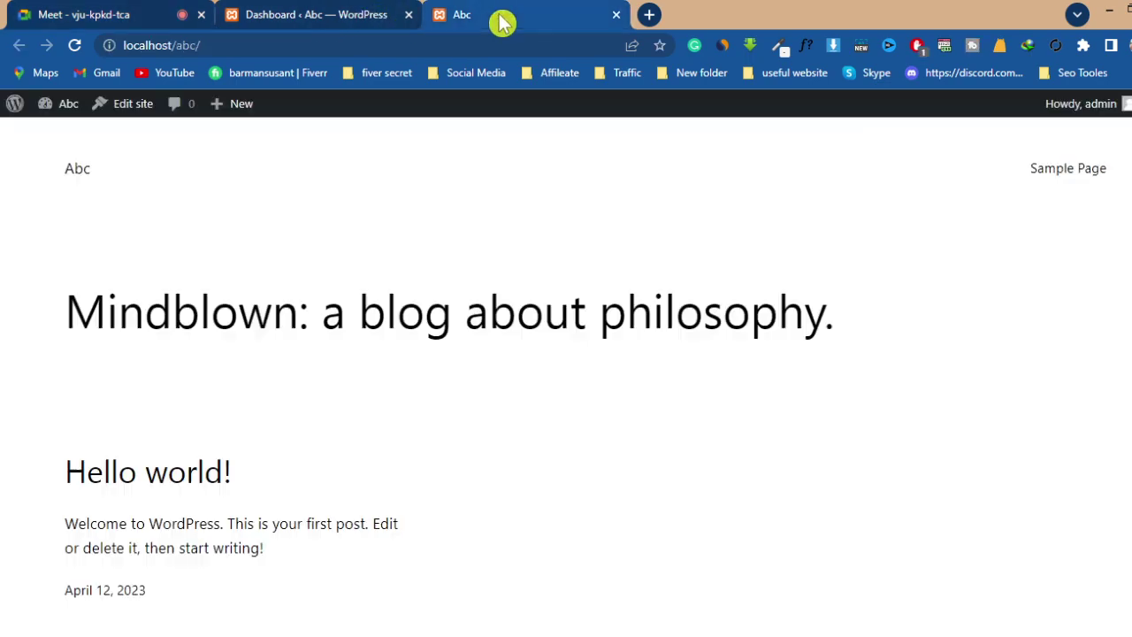
click(285, 16)
key(alt+Tab)
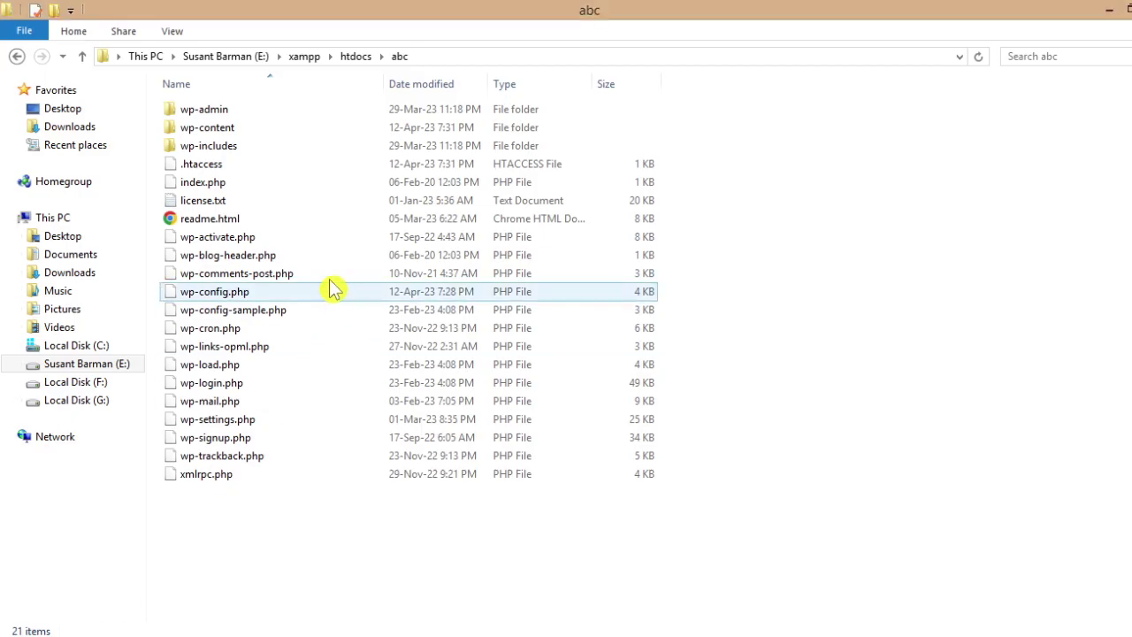
- Go up to htdocs and delete the abc folder to the Recycle Bin
click(82, 59)
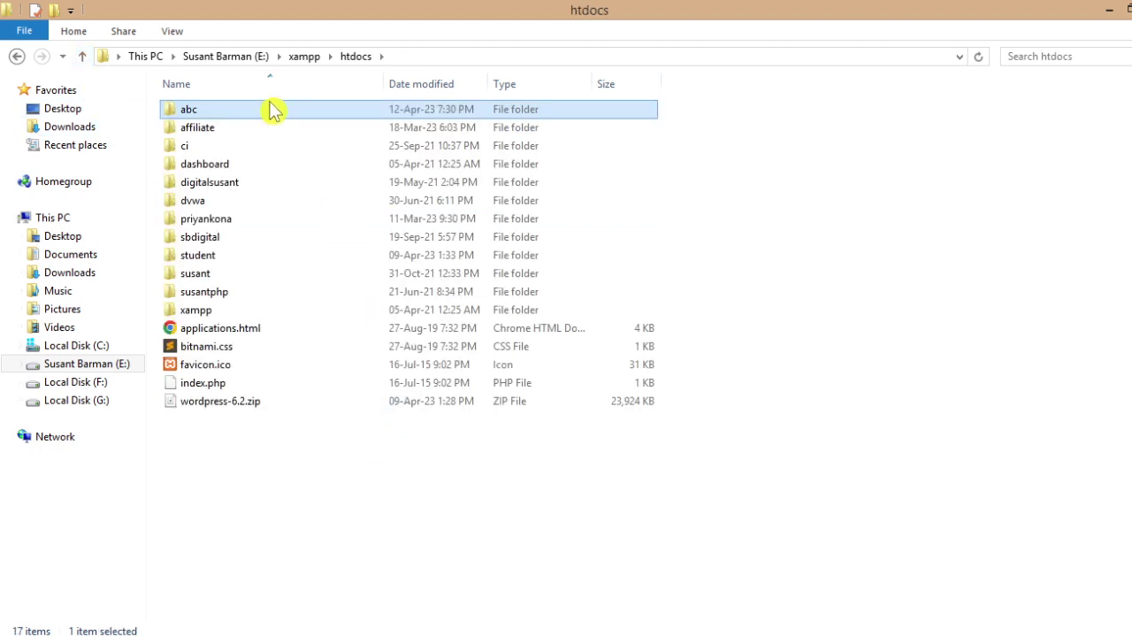
click(274, 119)
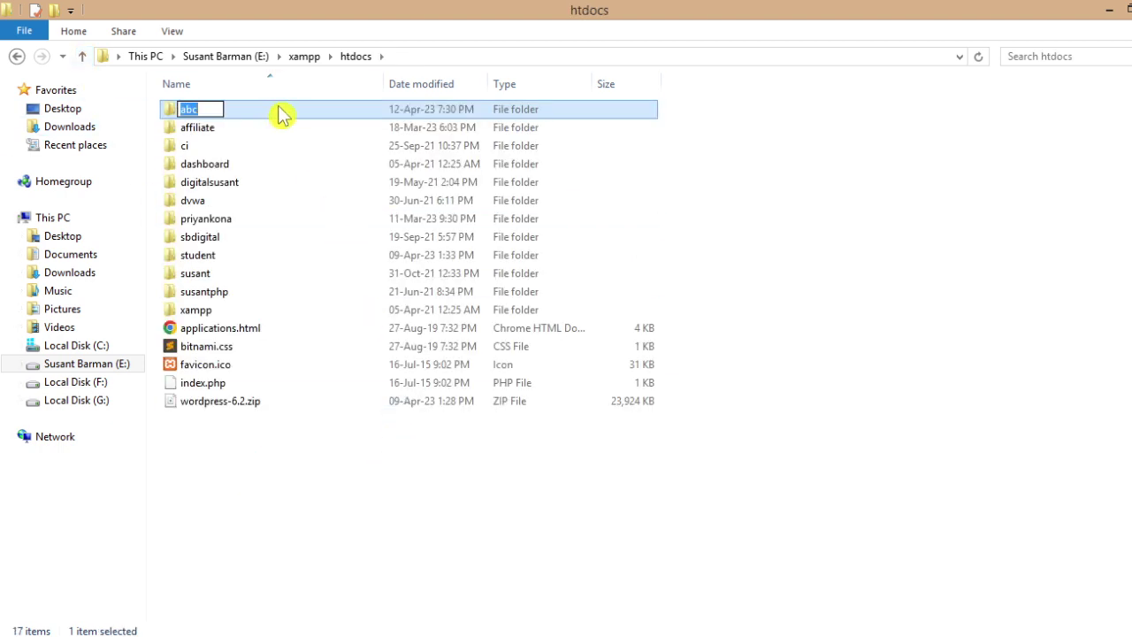
click(279, 117)
right_click(276, 107)
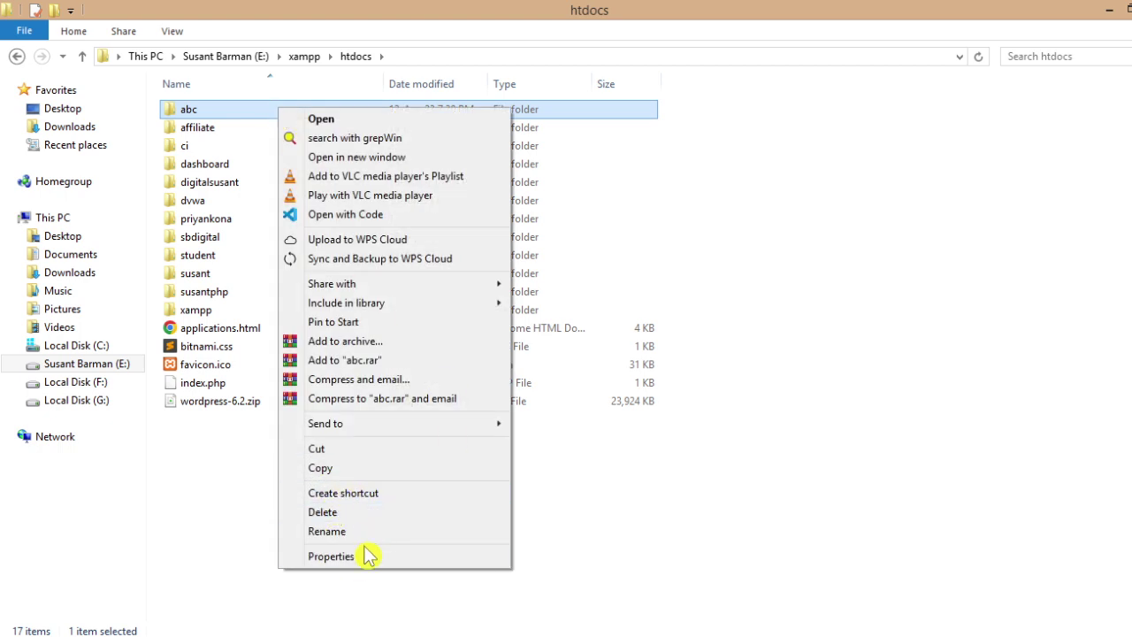
click(336, 512)
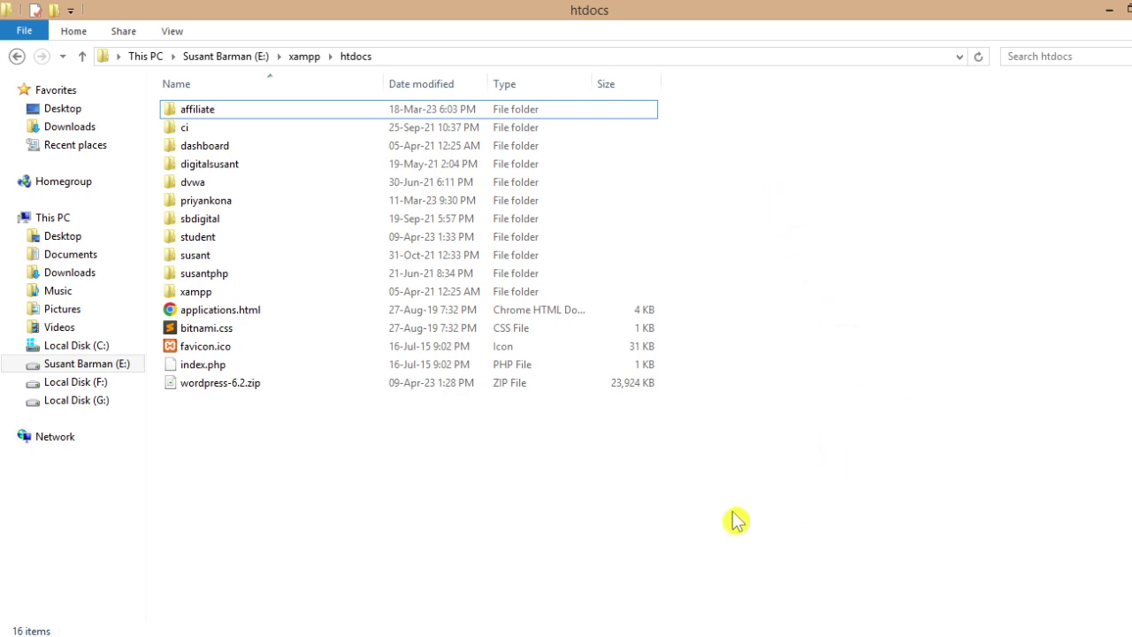
right_click(801, 205)
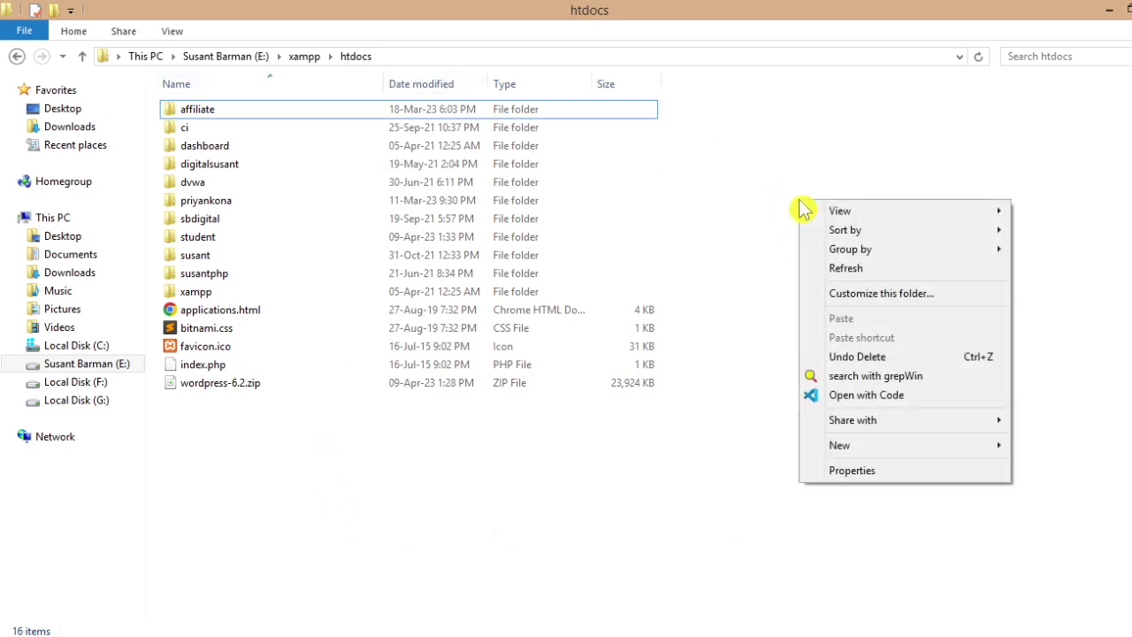
mouse_move(949, 453)
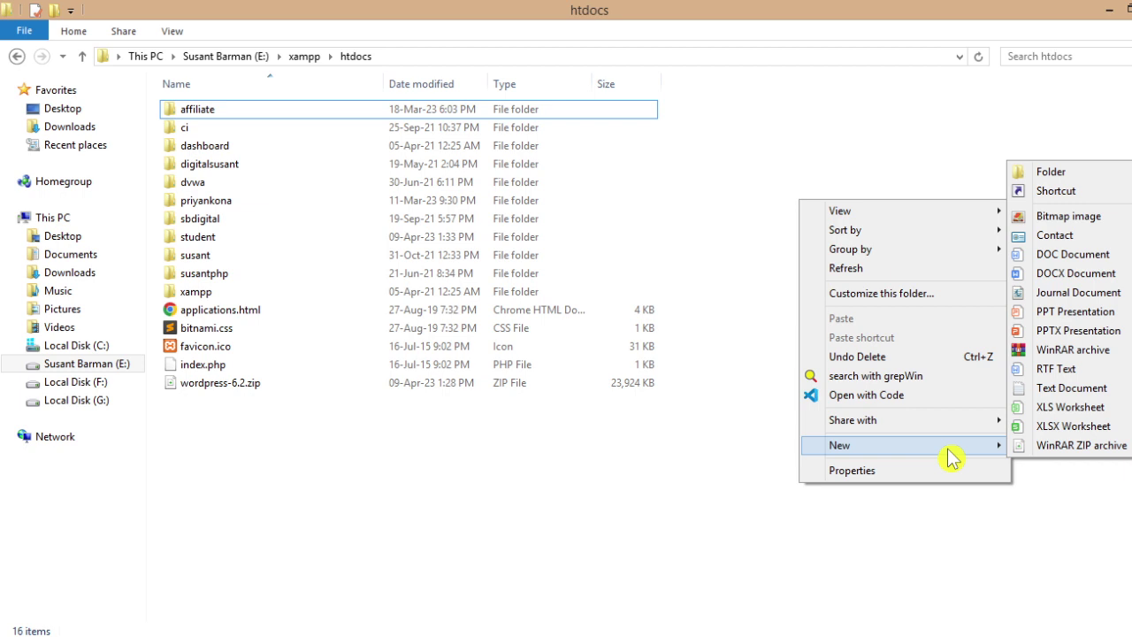
click(728, 526)
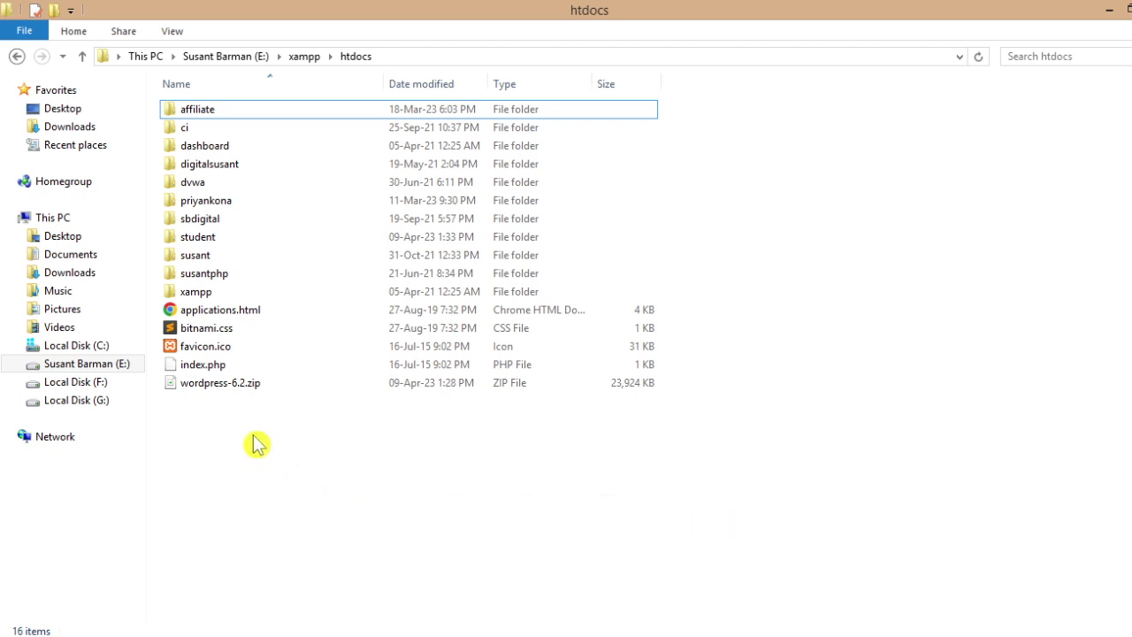
- Extract wordpress-6.2.zip into htdocs and look inside the resulting wordpress folder
click(278, 389)
right_click(280, 391)
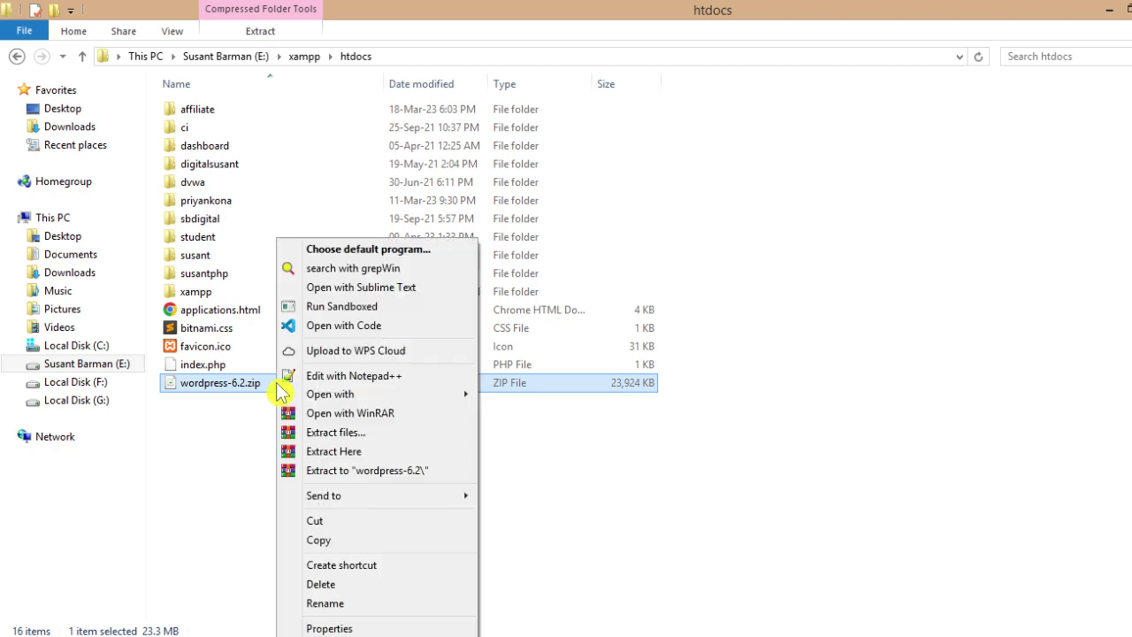
click(360, 453)
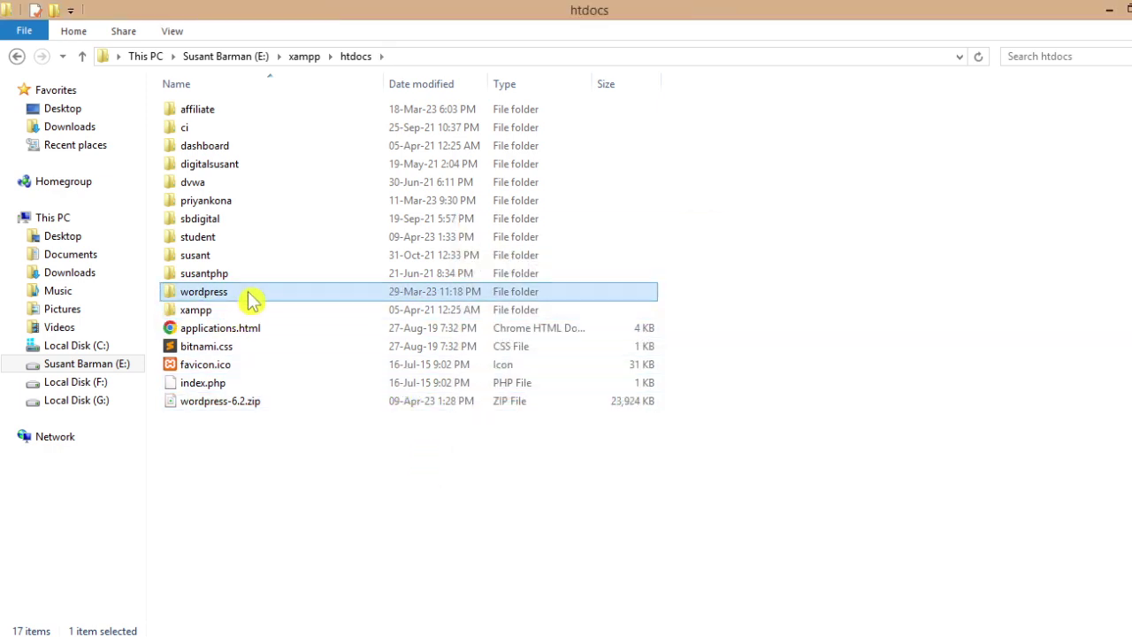
double_click(252, 298)
- Rename the wordpress folder to abc, retrying after a folder-in-use error, then return to Chrome
click(82, 59)
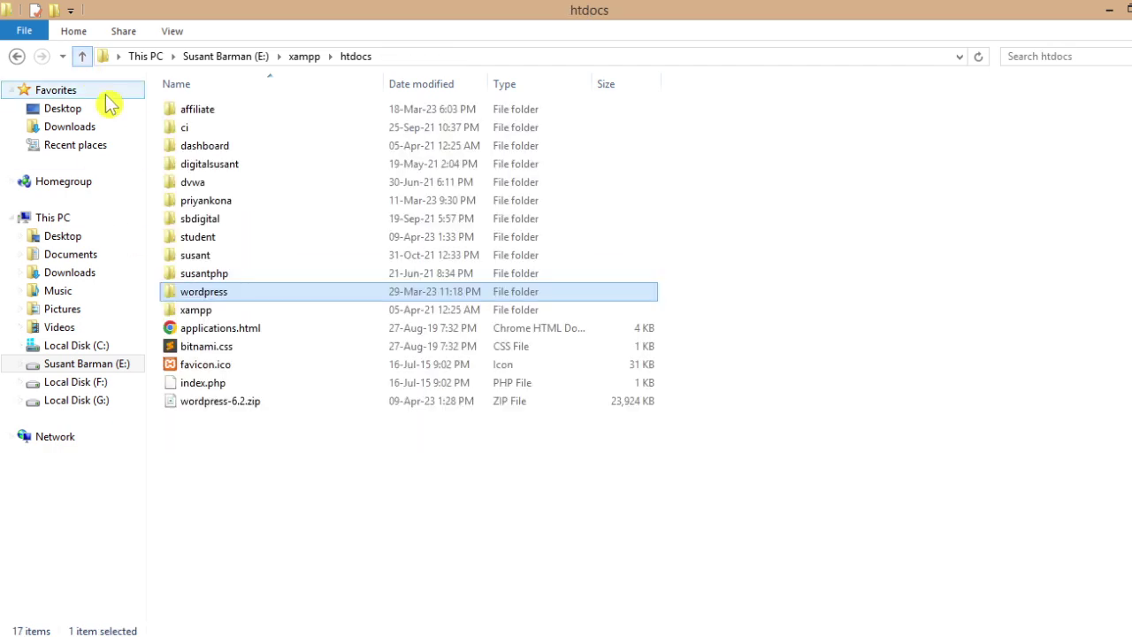
click(213, 295)
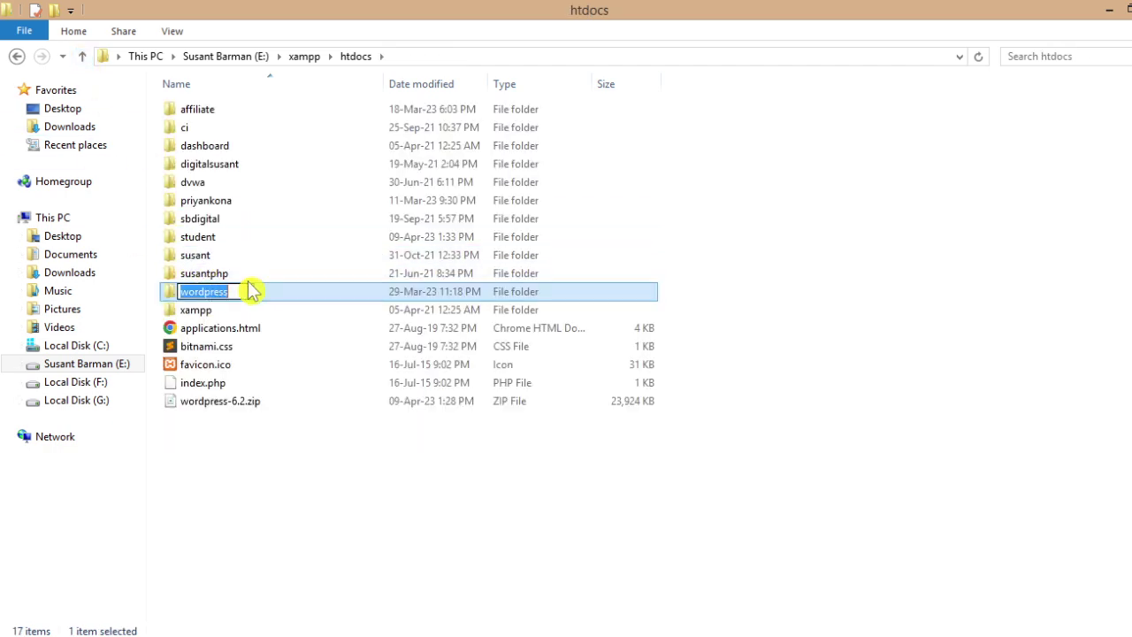
text(abc)
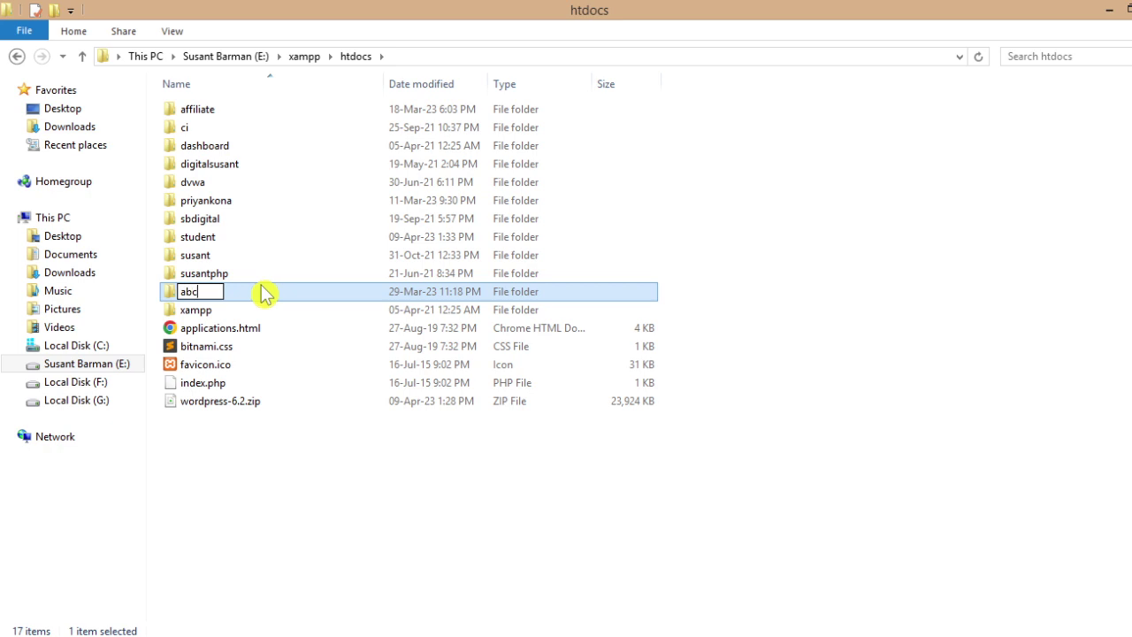
click(842, 270)
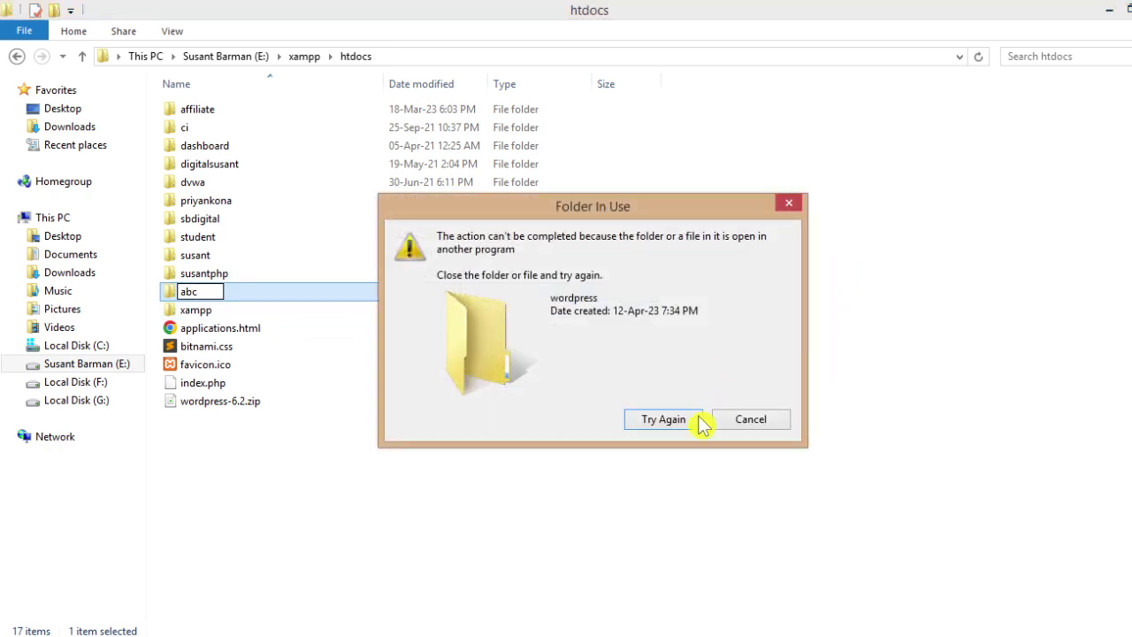
click(788, 206)
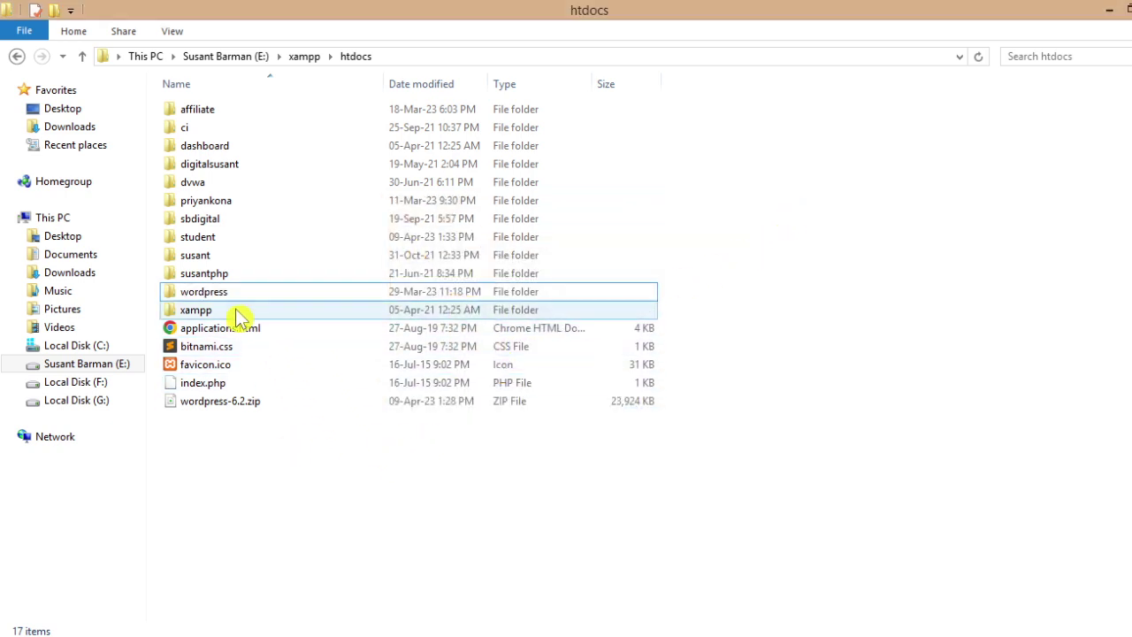
click(203, 297)
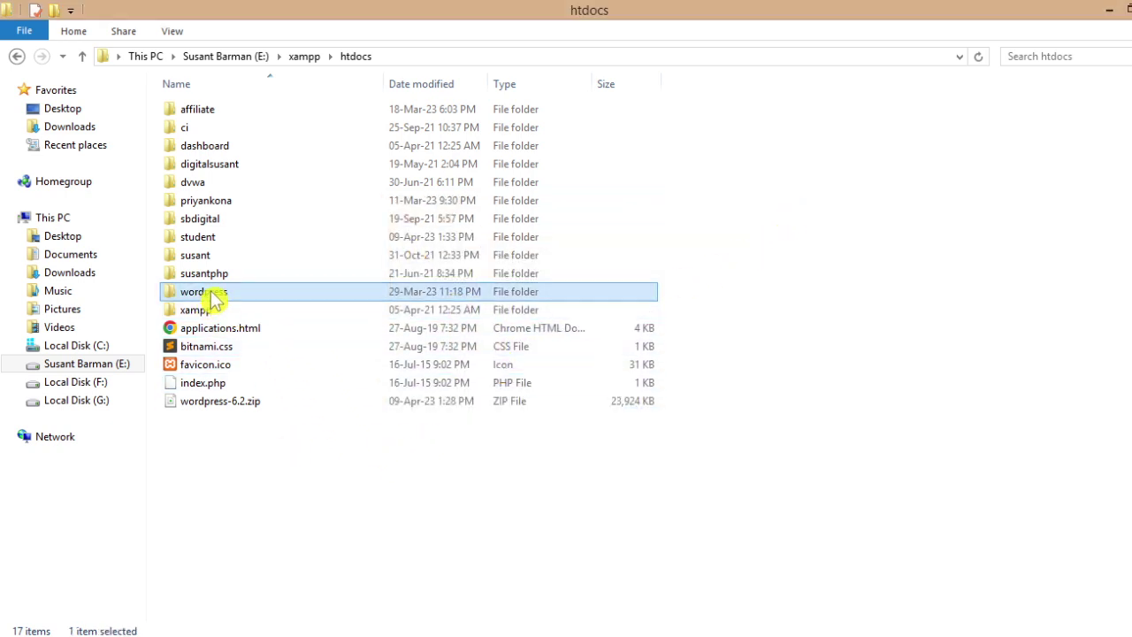
key(F2)
text(abc)
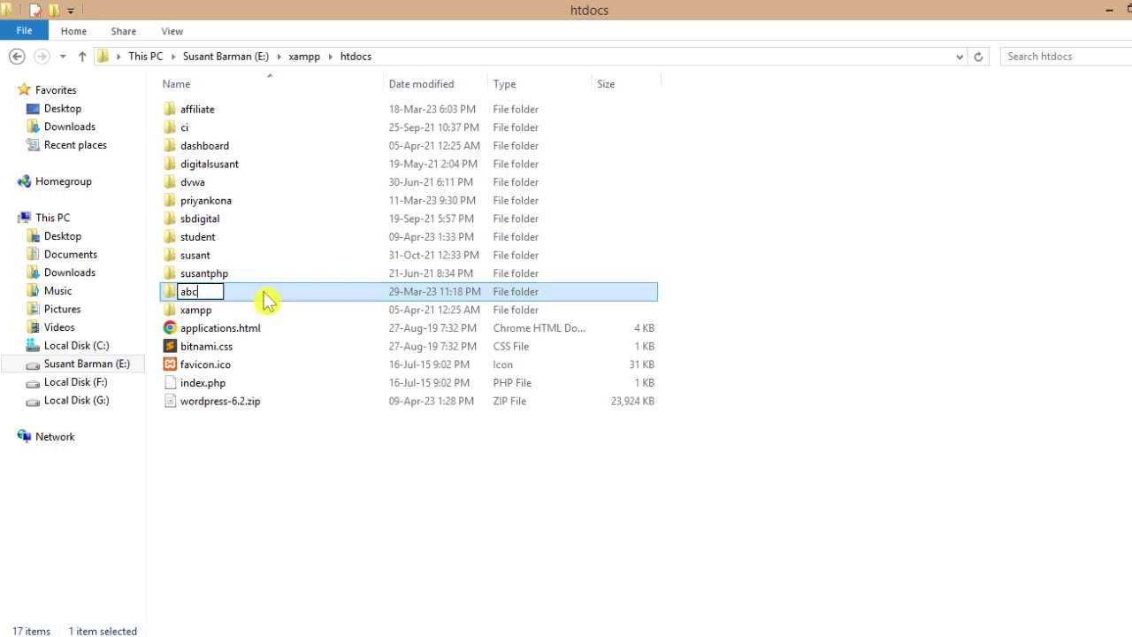
key(Return)
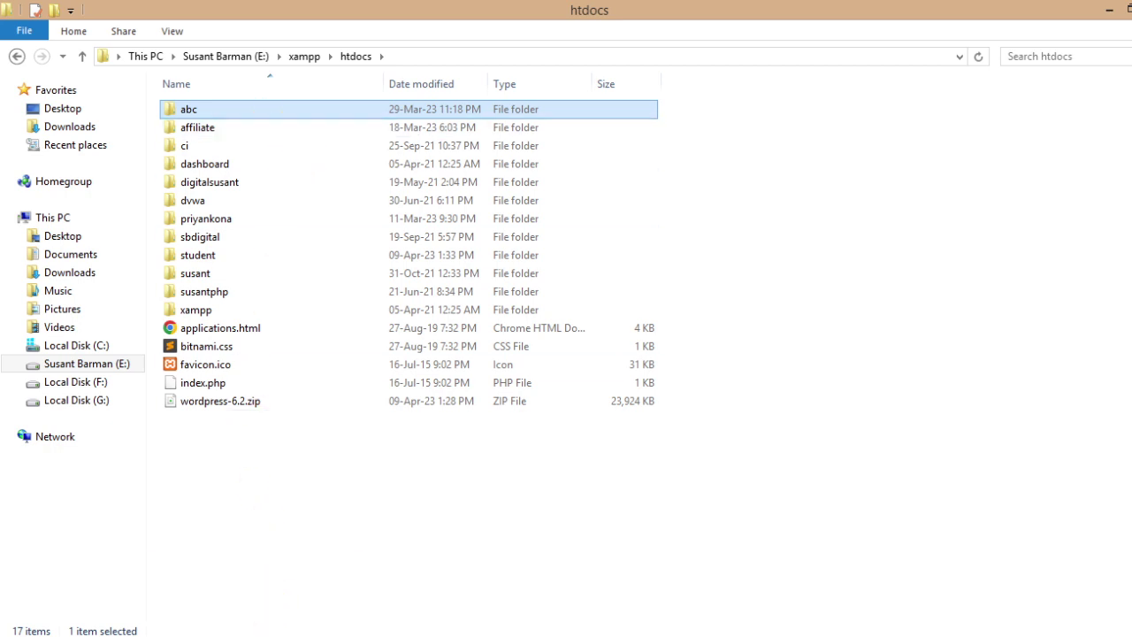
click(424, 532)
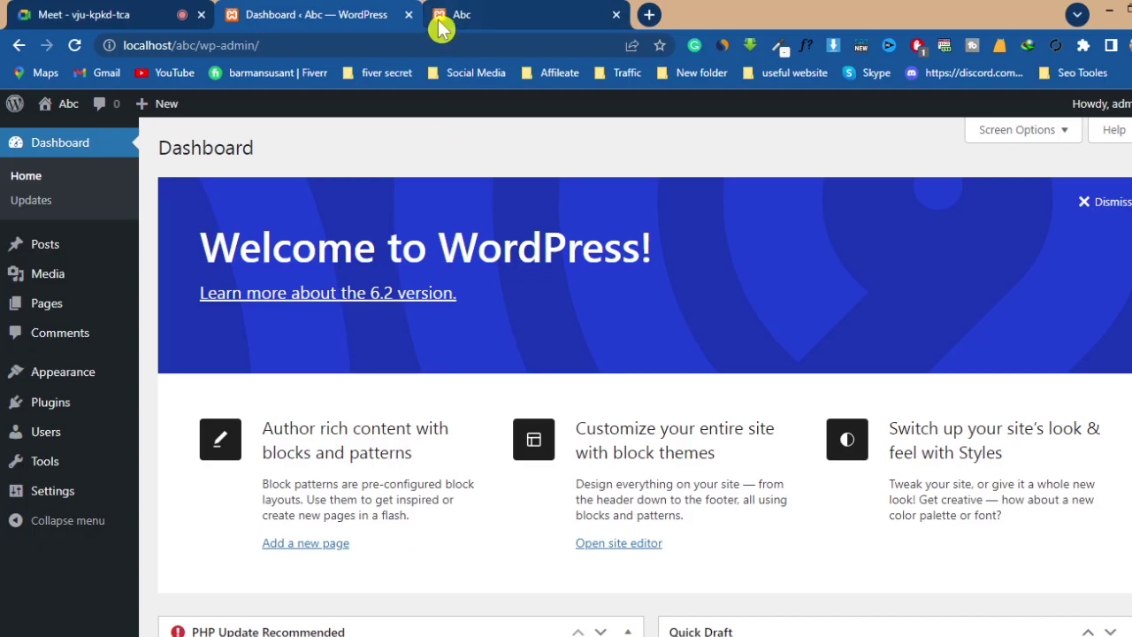
- Close the Dashboard and Abc tabs, load localhost/abc in a new tab, and continue in English (United States)
click(409, 16)
click(410, 17)
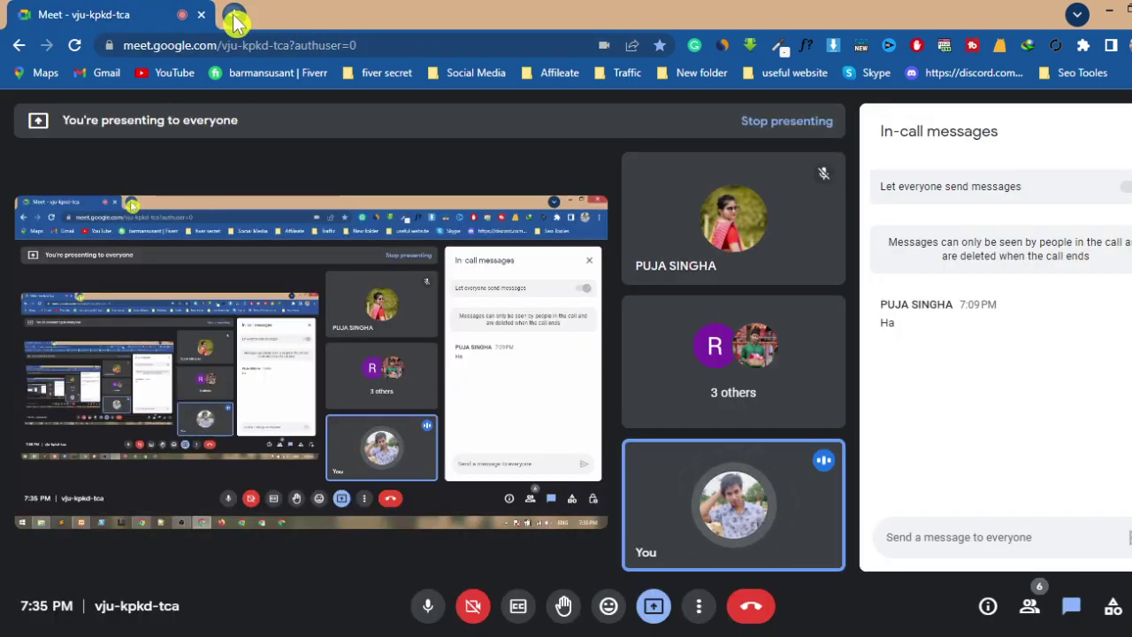
click(235, 15)
click(244, 45)
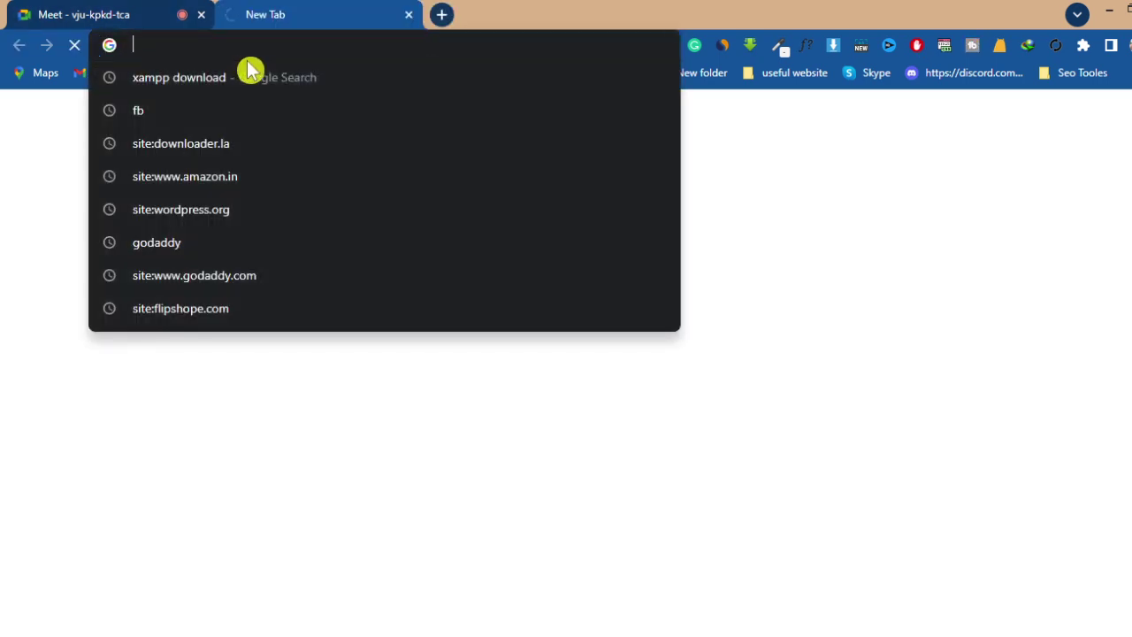
text(localhost)
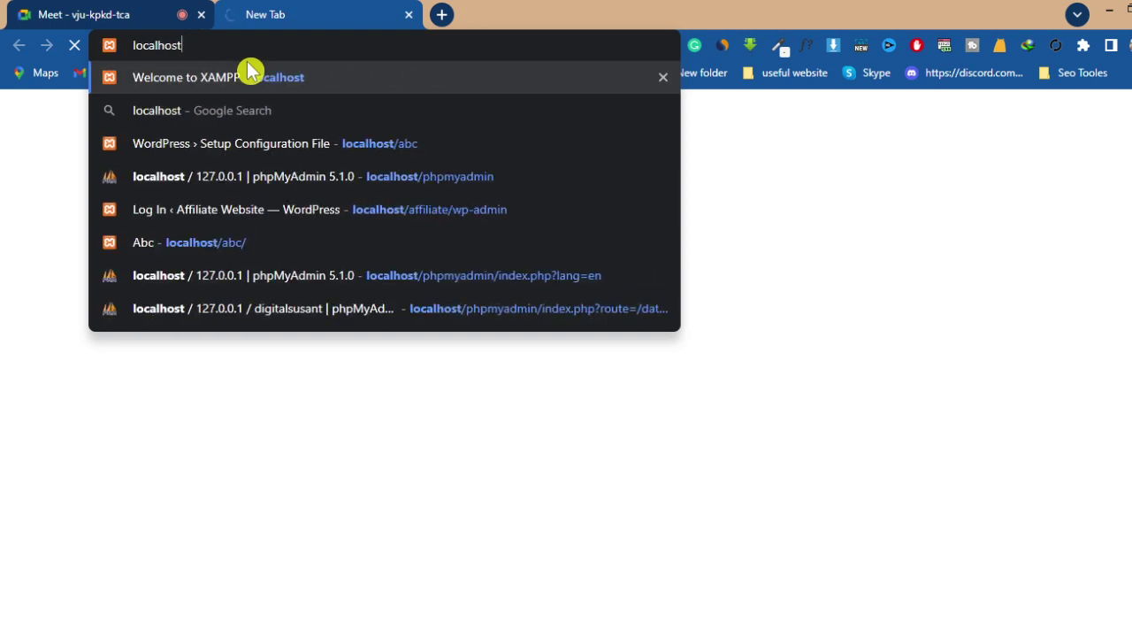
text(/abc)
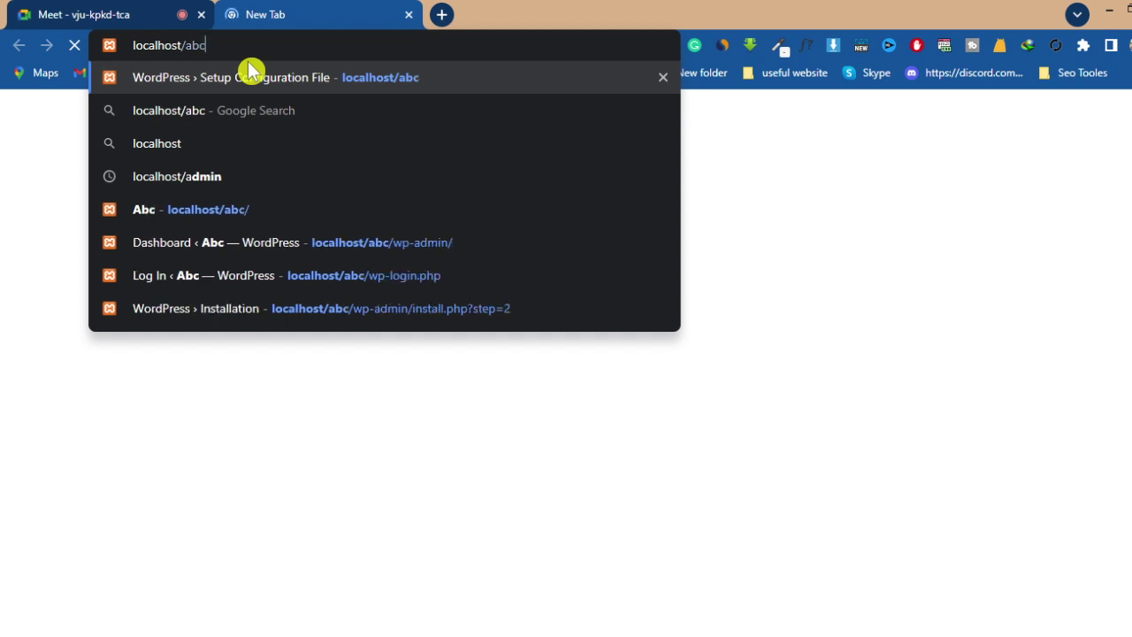
key(Return)
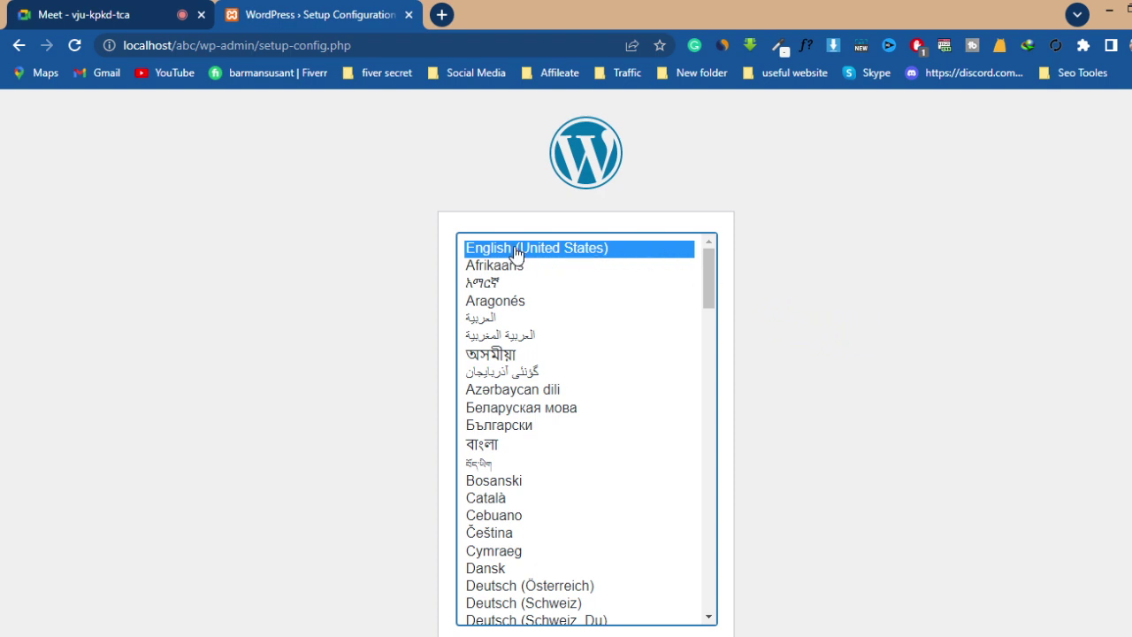
scroll(760, 442, down, 1)
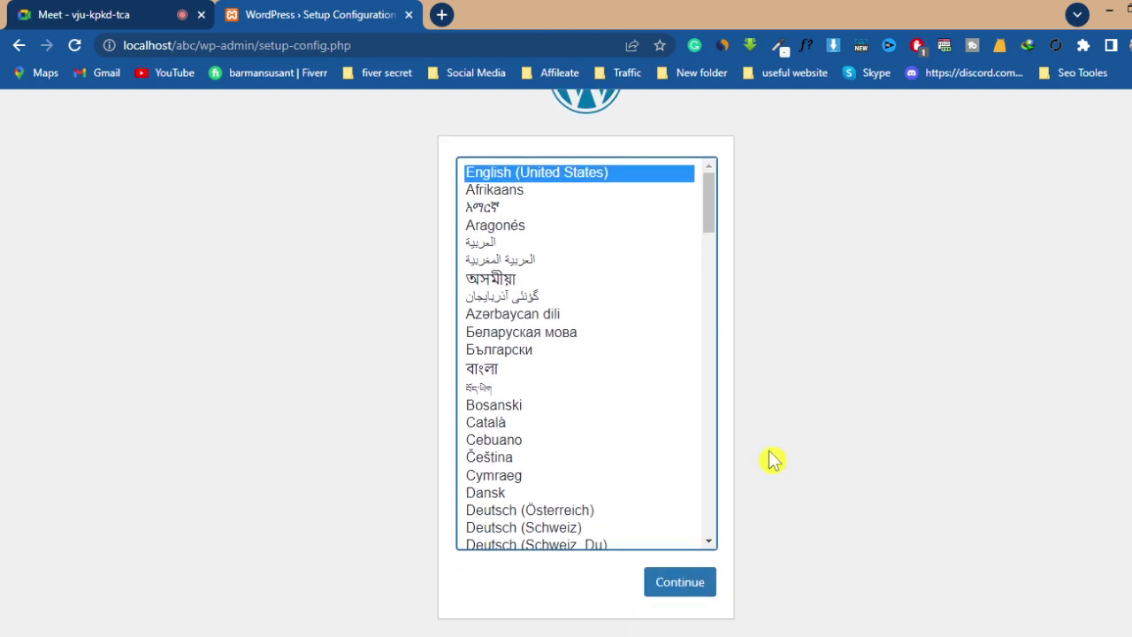
click(685, 584)
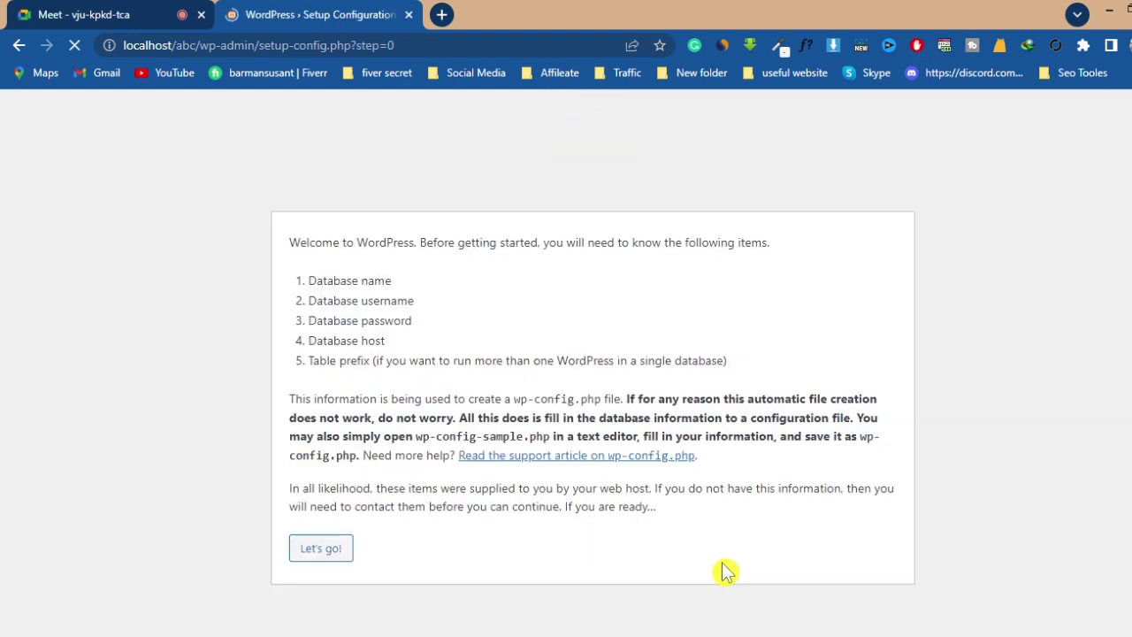
- Review the database name, username, password and table prefix requirements, then return to the htdocs window
drag(309, 280, 430, 306)
click(314, 301)
click(491, 304)
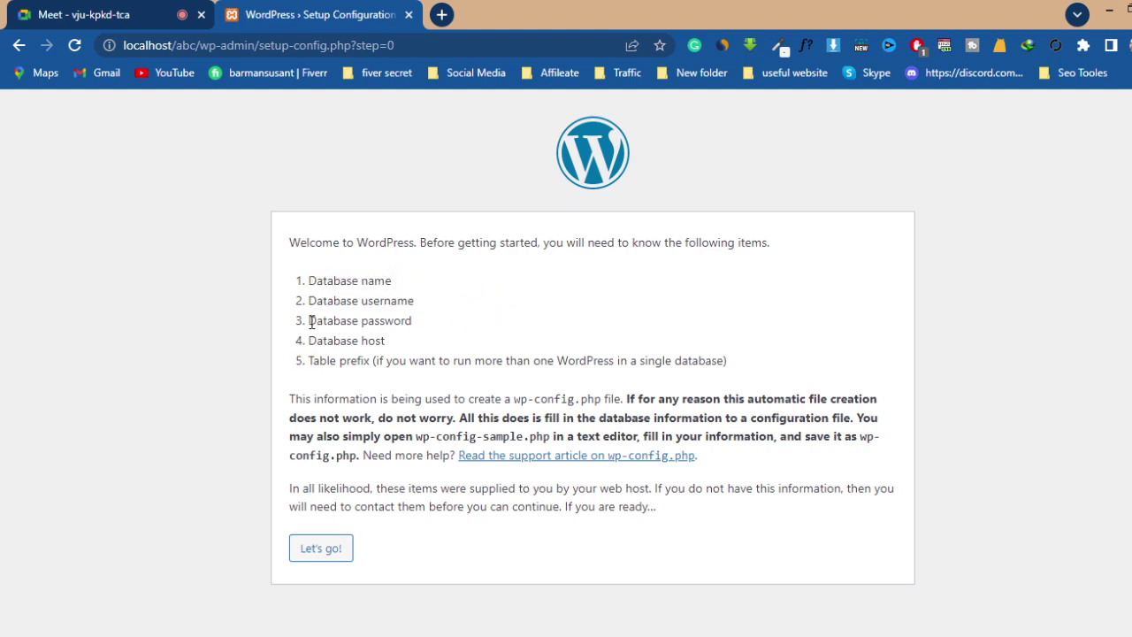
drag(312, 320, 445, 327)
click(389, 356)
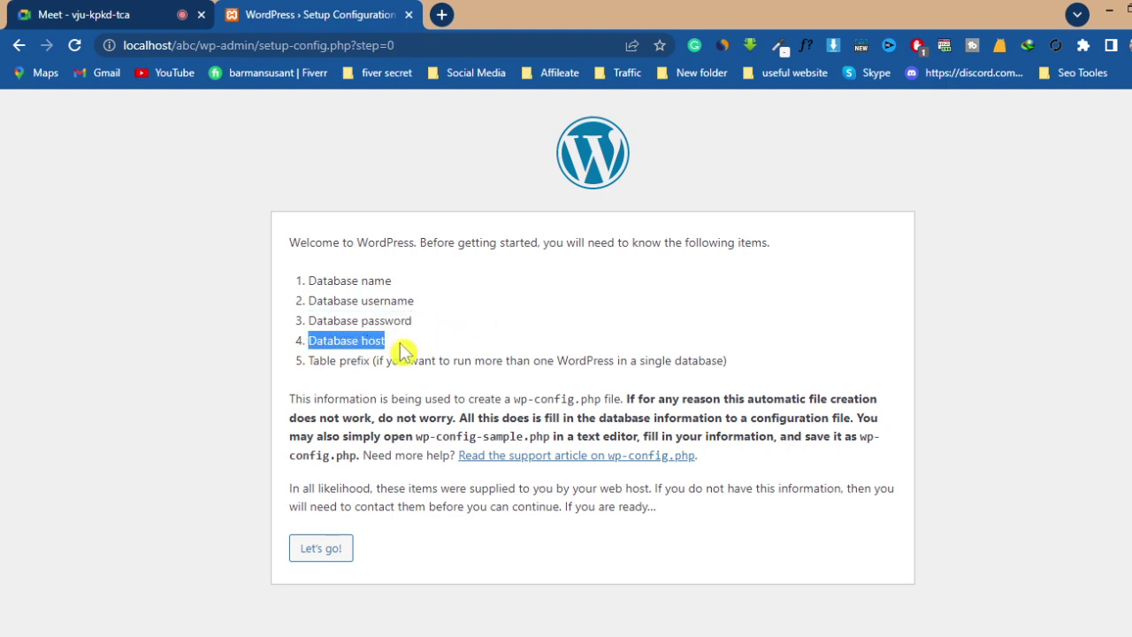
drag(312, 360, 391, 331)
click(465, 330)
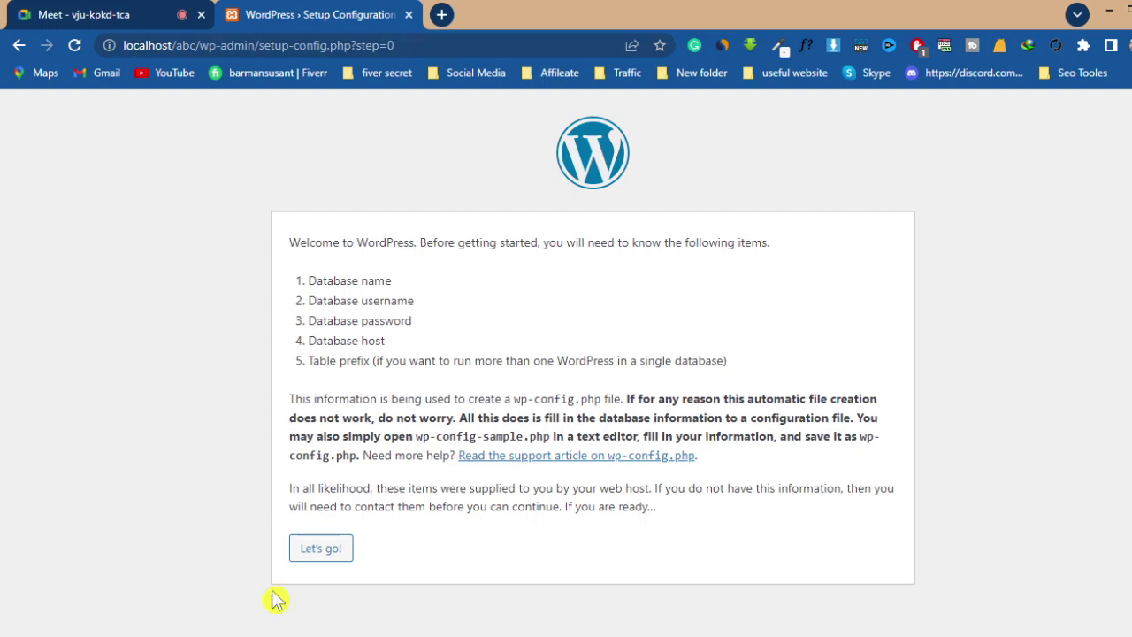
click(114, 632)
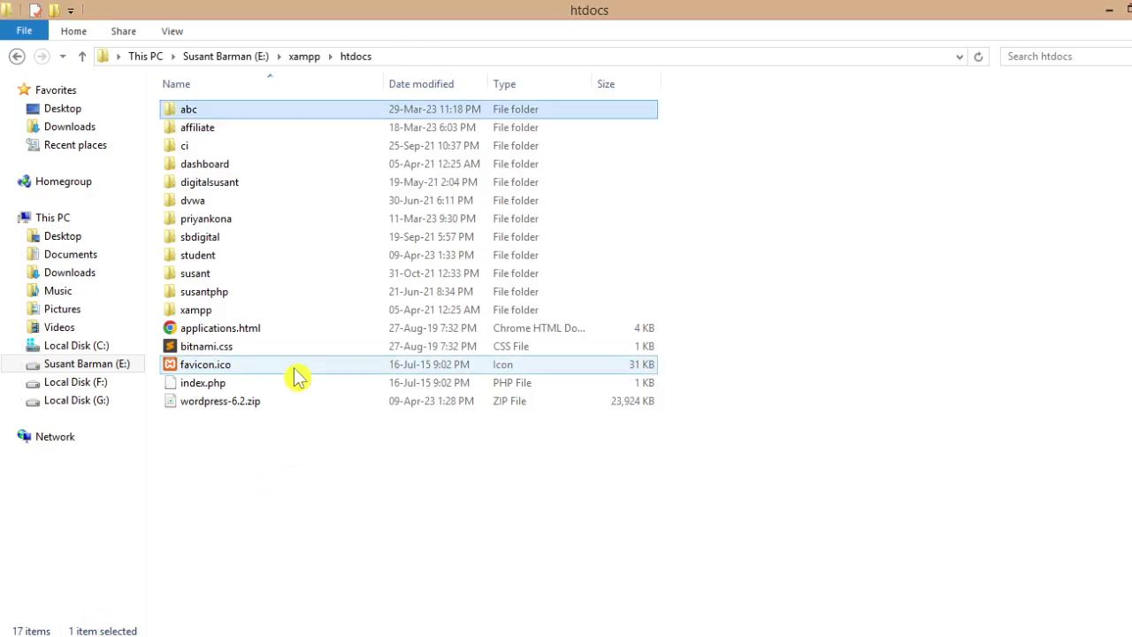
- Browse the WordPress files in the abc folder, then minimize File Explorer to return to the setup page
double_click(250, 113)
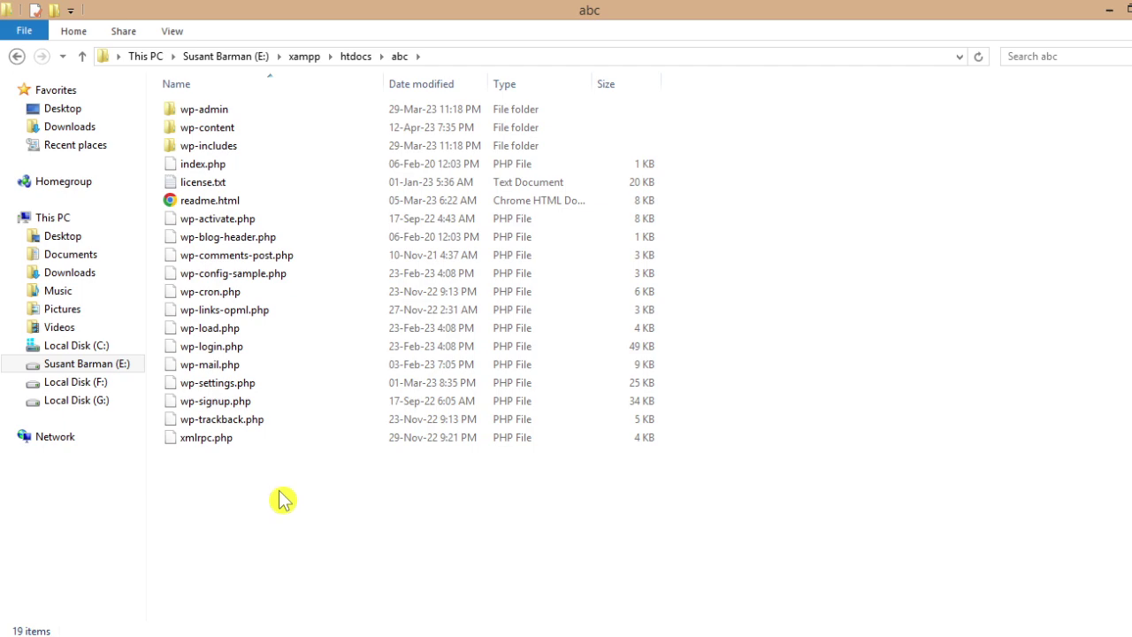
click(1106, 10)
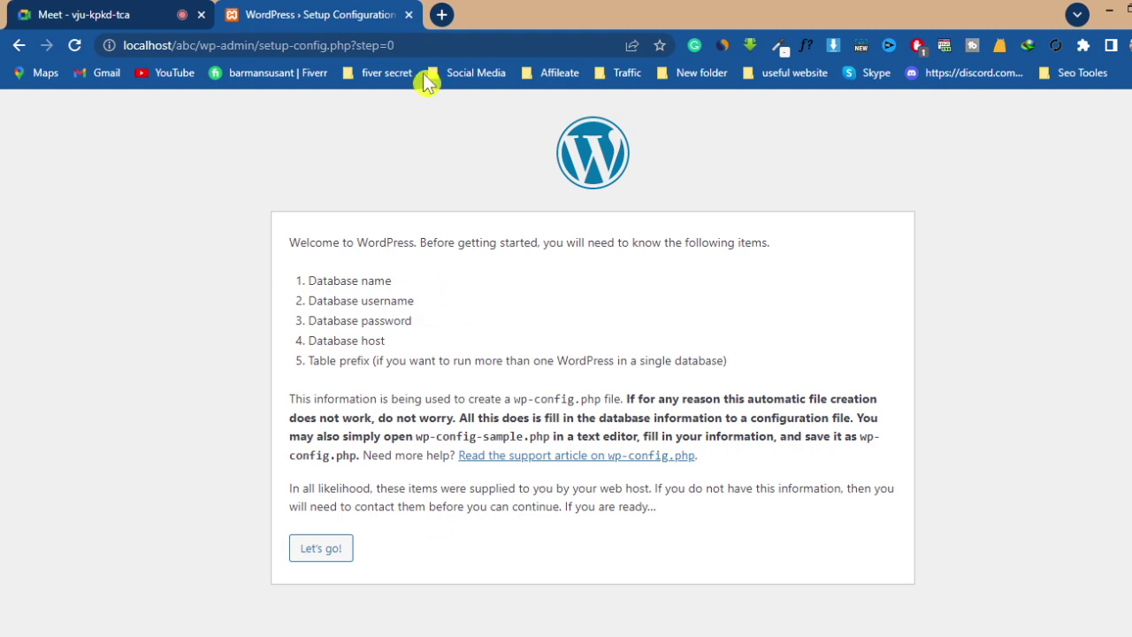
- Open phpMyAdmin at localhost/phpmyadmin in a new browser tab
click(441, 14)
click(373, 46)
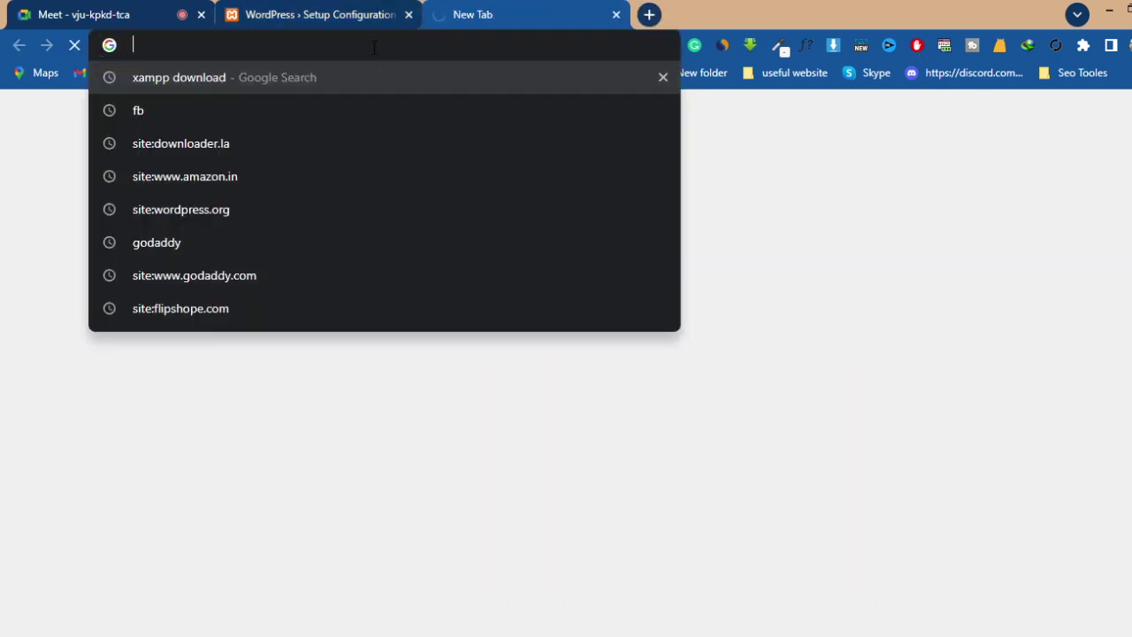
text(loca)
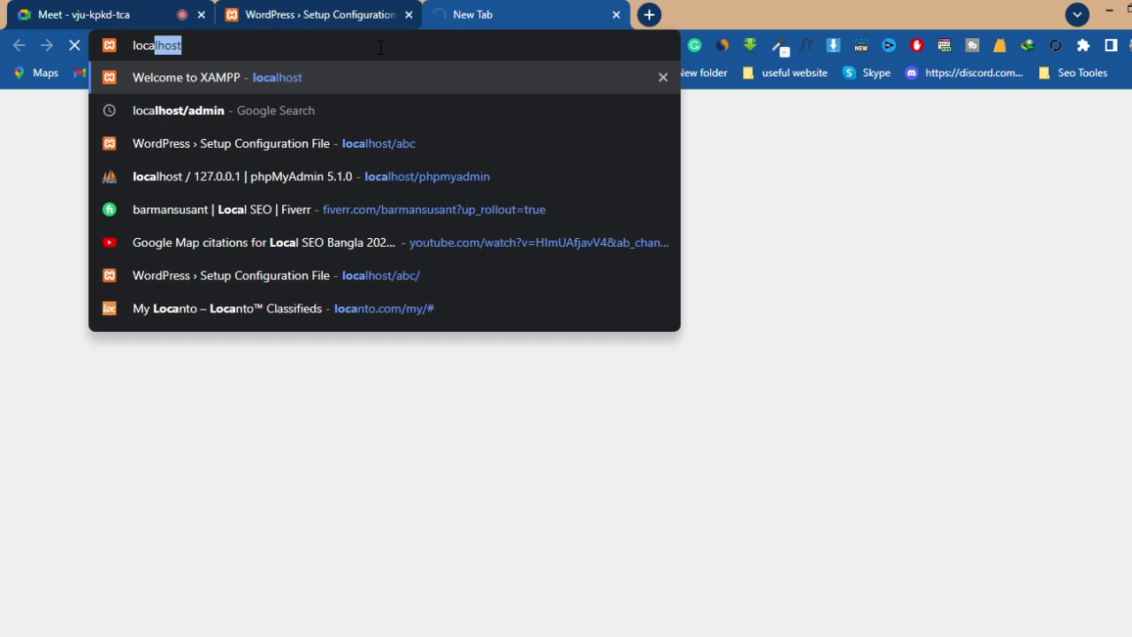
text(lhost)
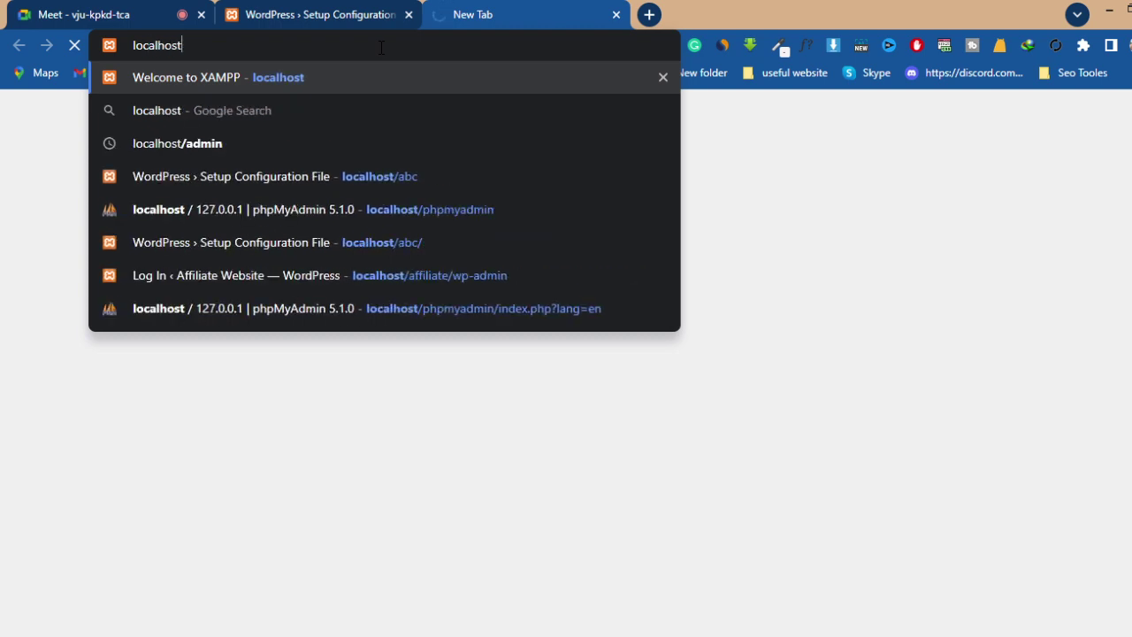
text(/)
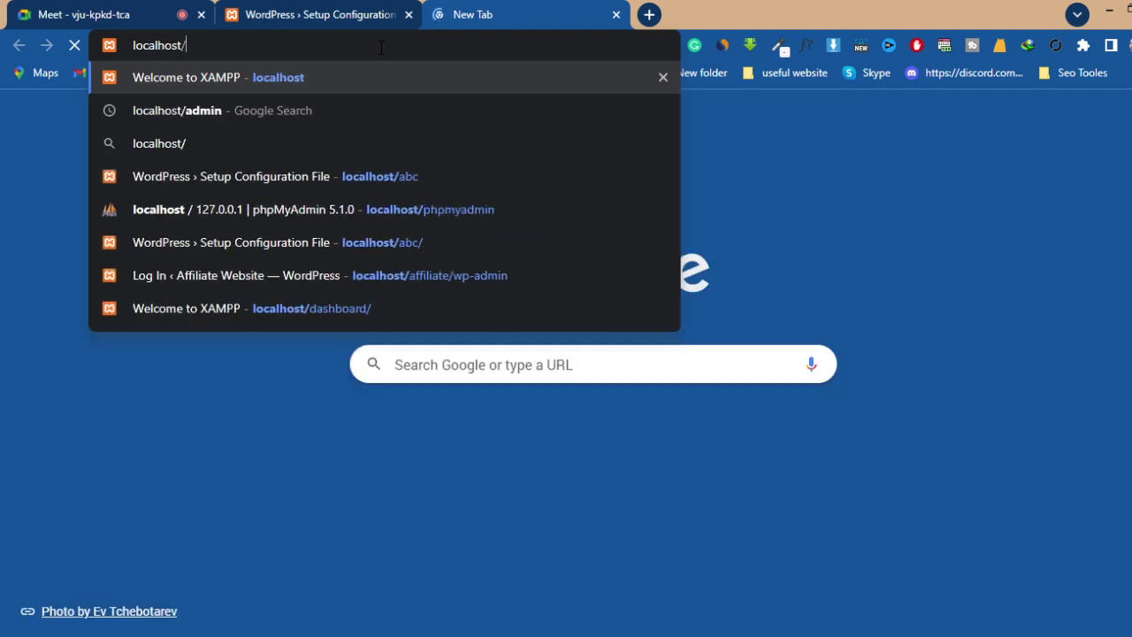
text(phpmy)
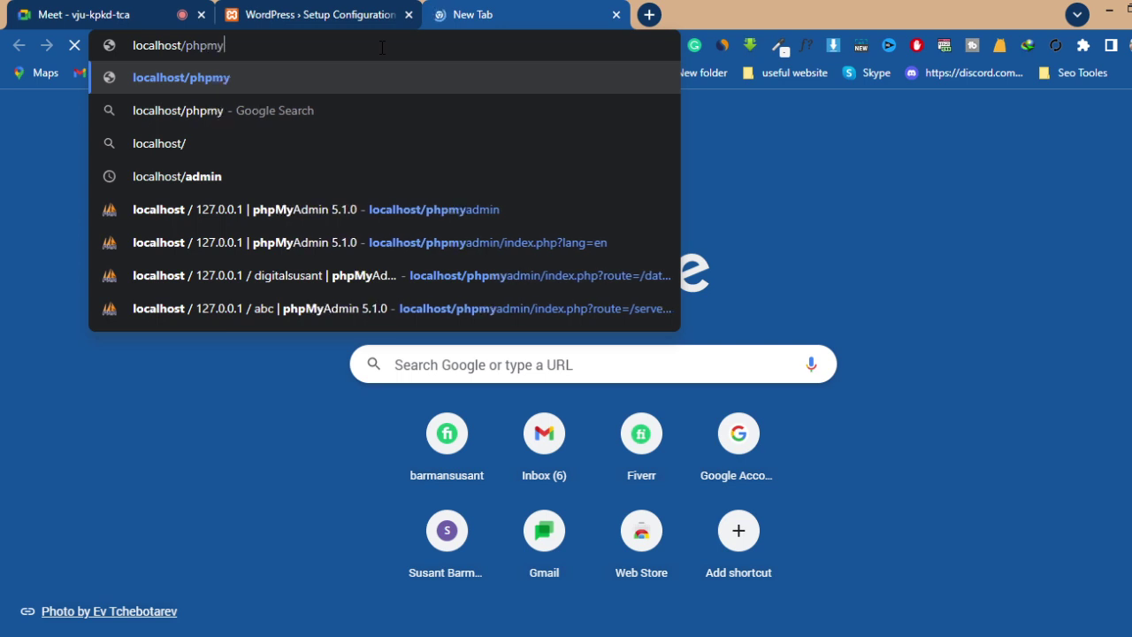
text(admin)
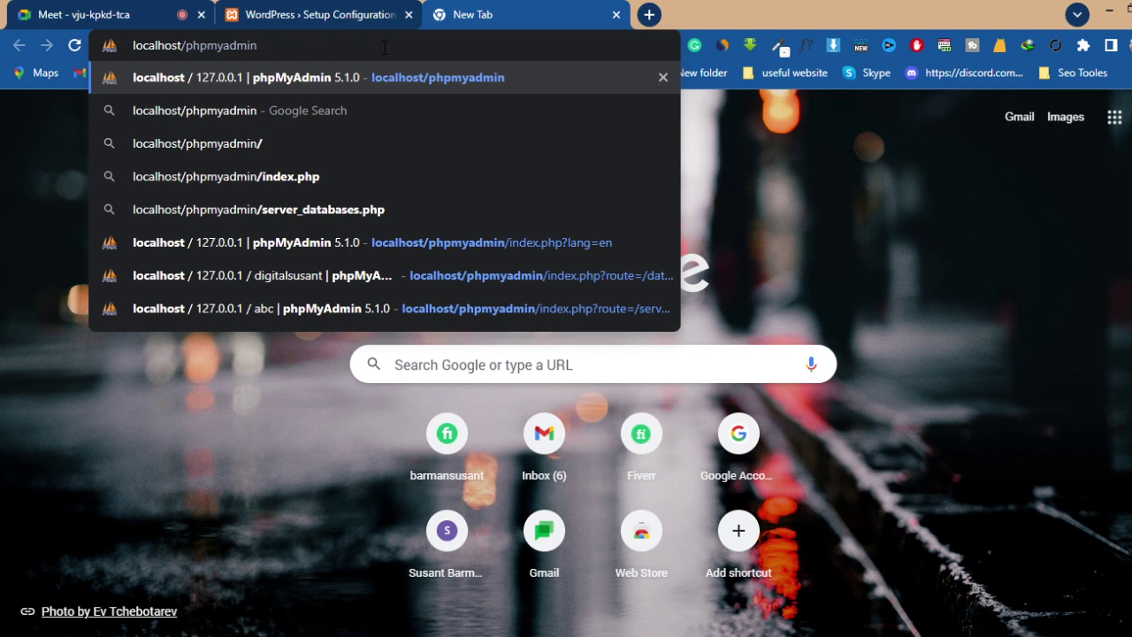
key(Return)
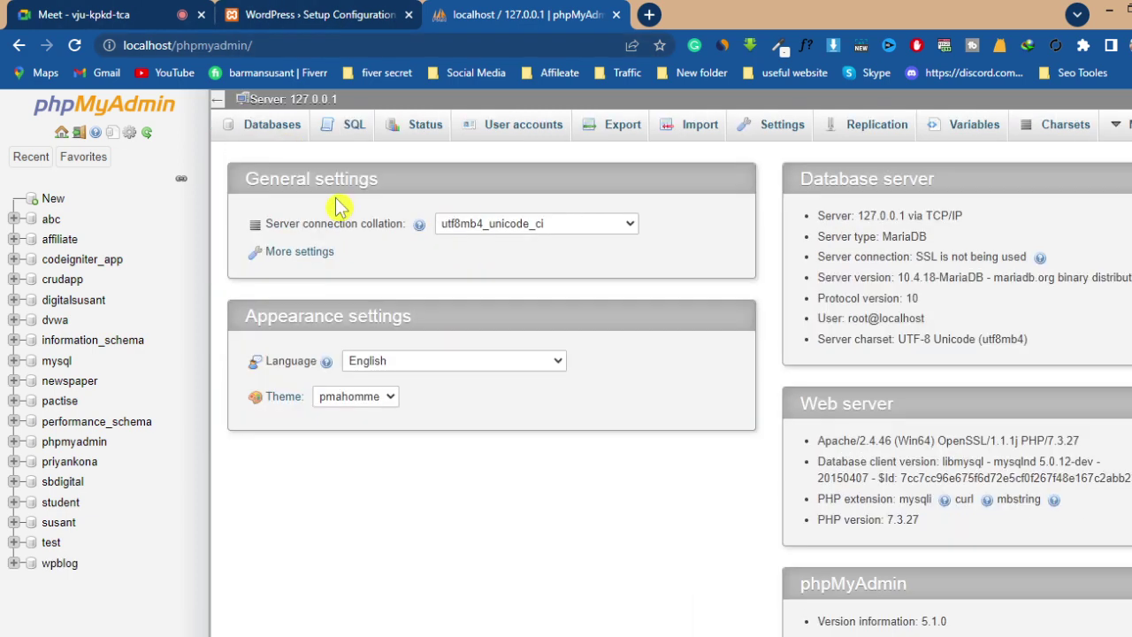
- Create an empty database named abc1, then go back to the WordPress Setup tab
click(267, 132)
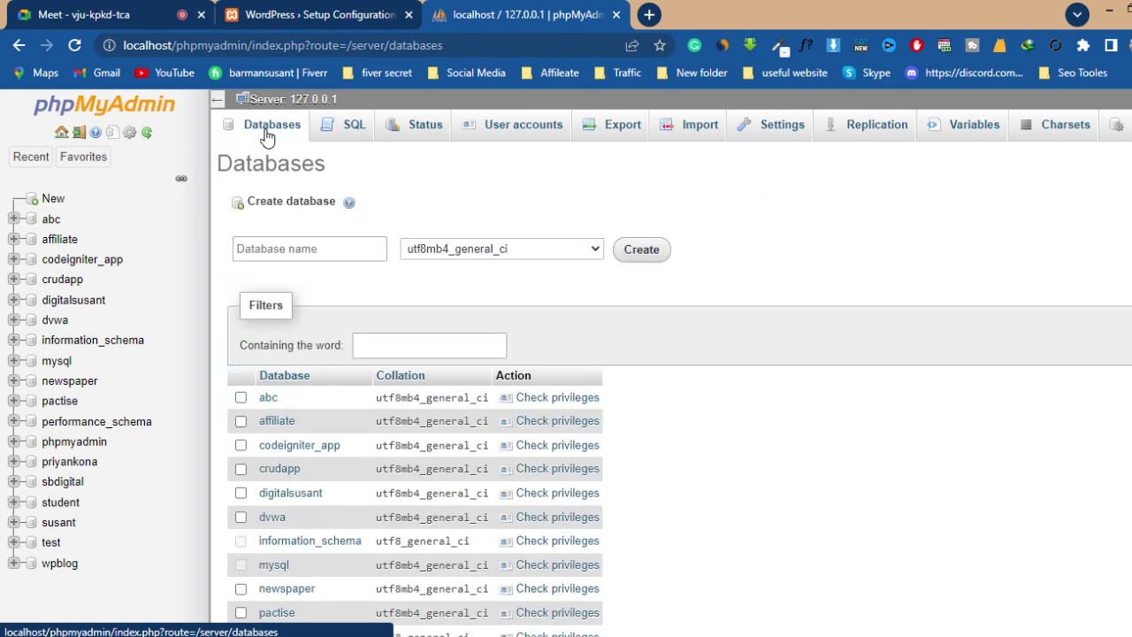
click(310, 251)
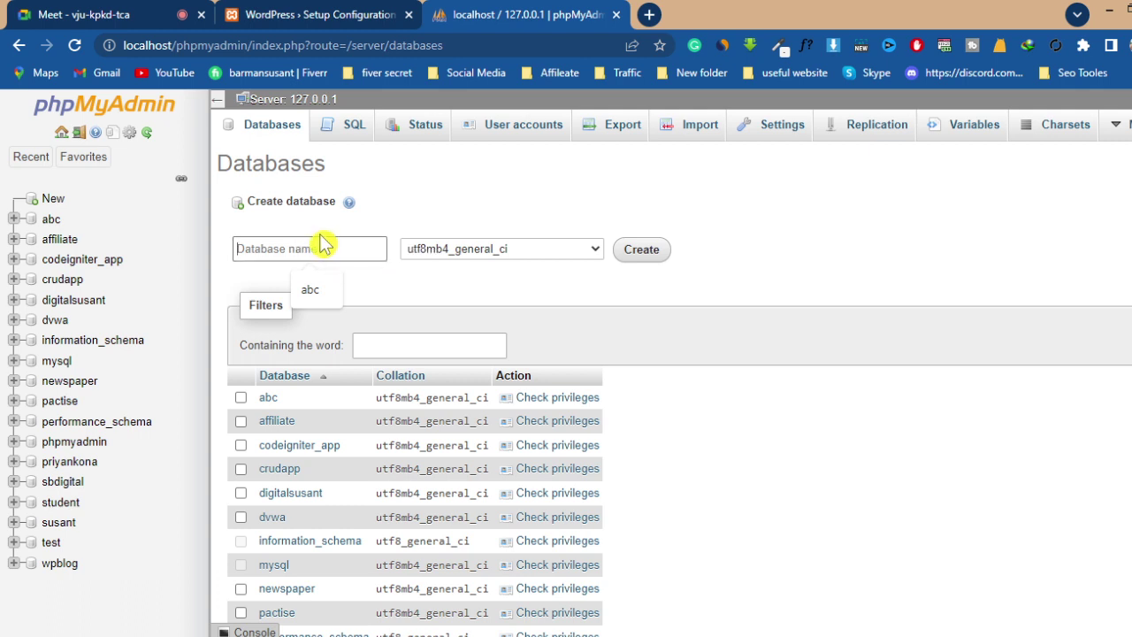
text(abc1)
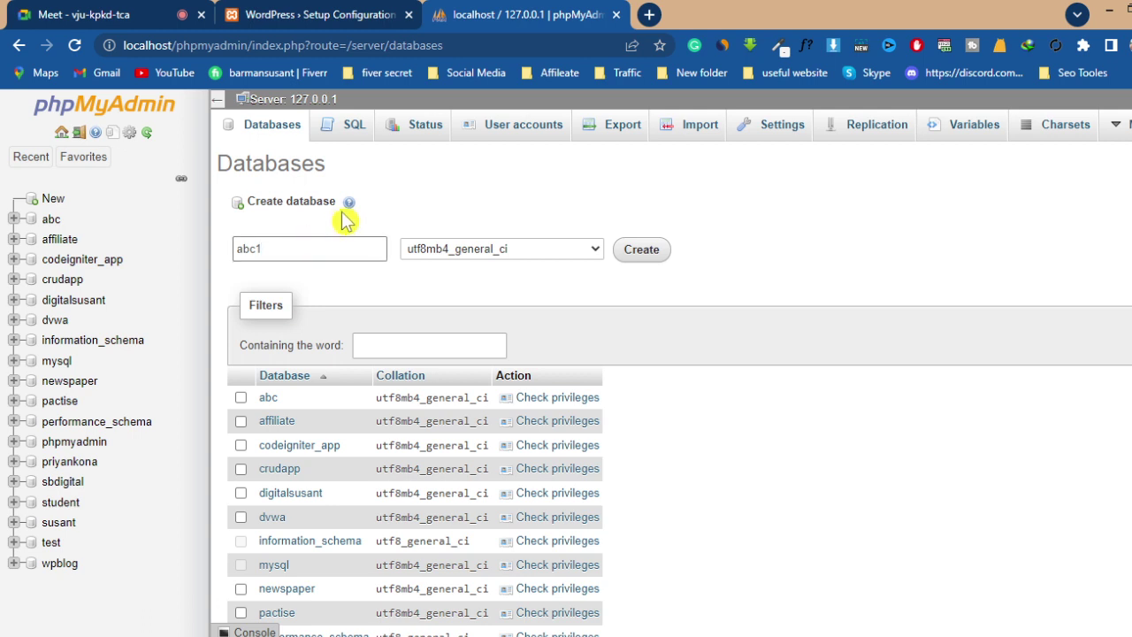
click(315, 227)
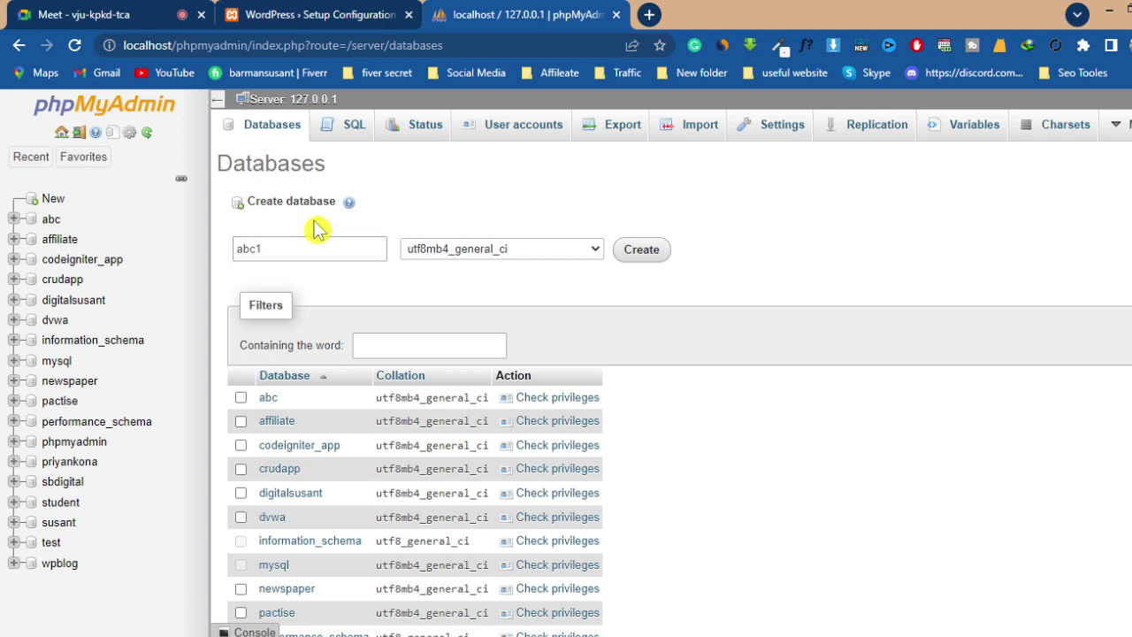
click(636, 256)
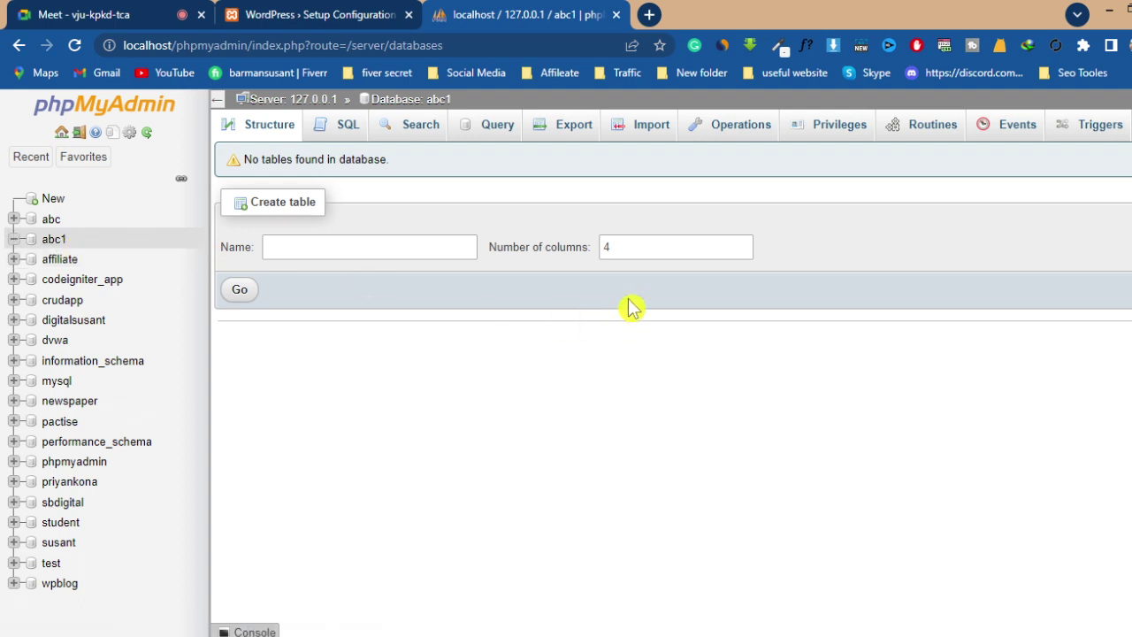
click(359, 24)
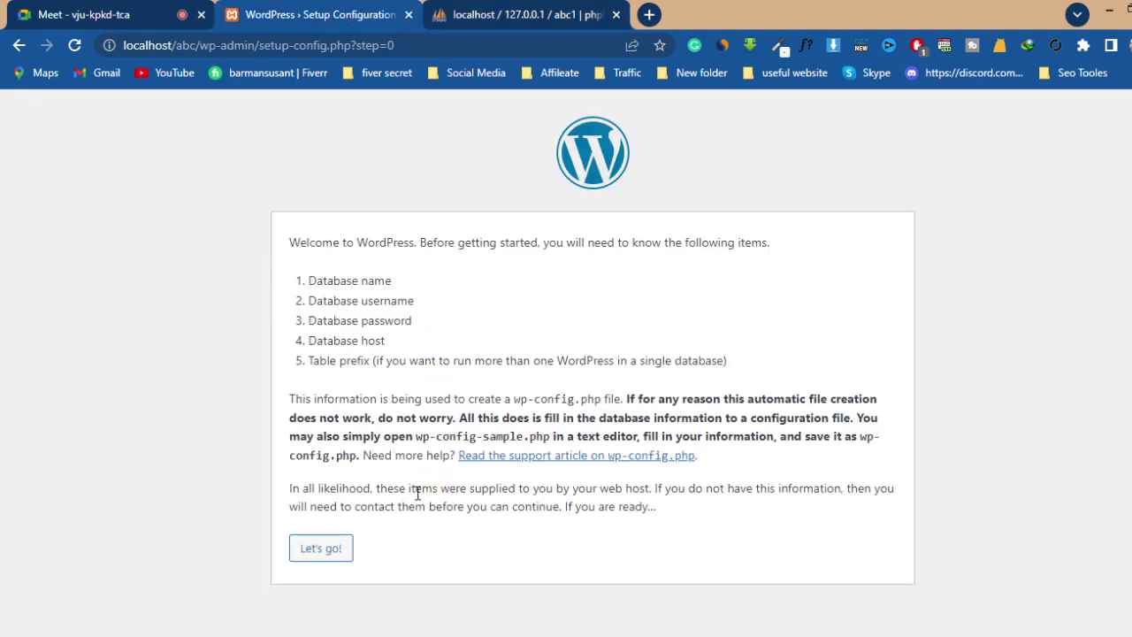
- Submit database name abc1, user root, blank password, host localhost and table prefix wp_
click(332, 557)
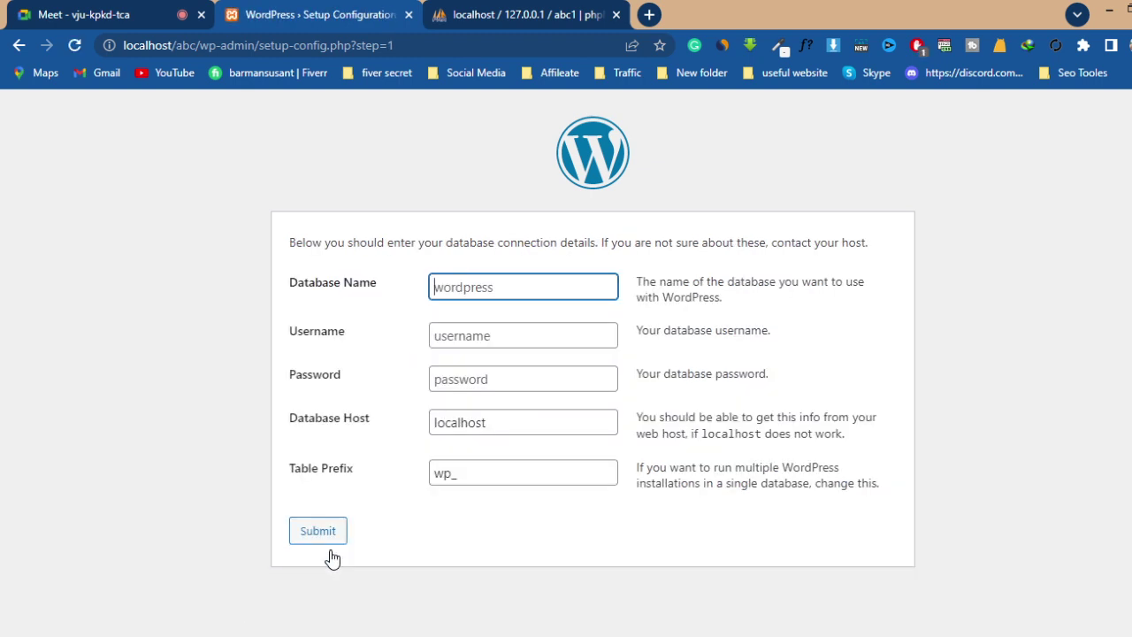
click(460, 292)
text(abc1)
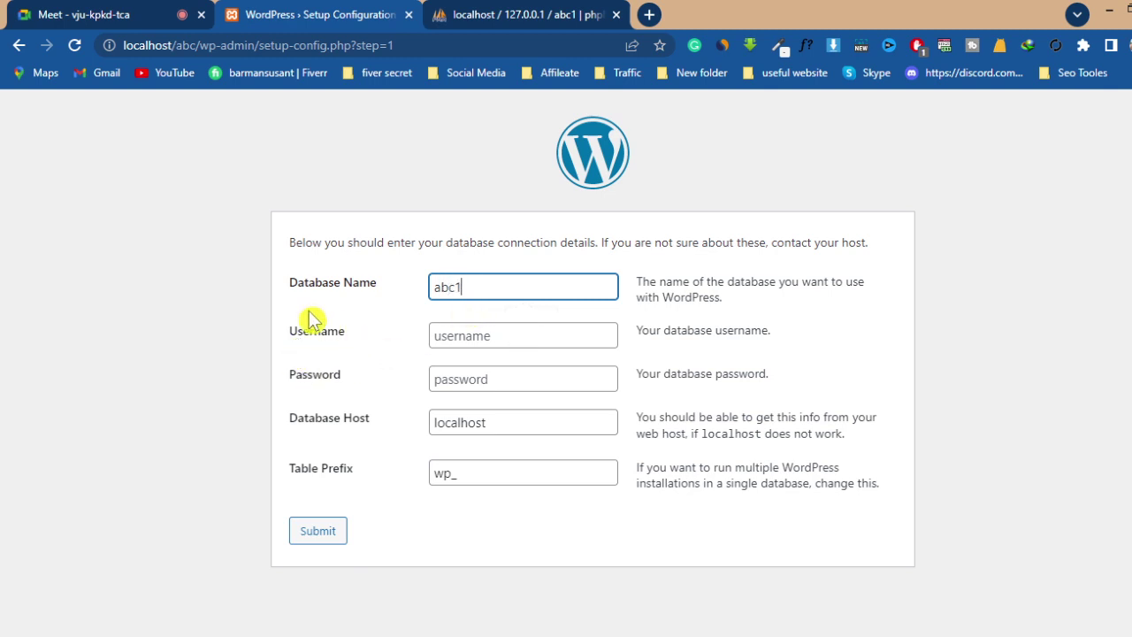
click(503, 338)
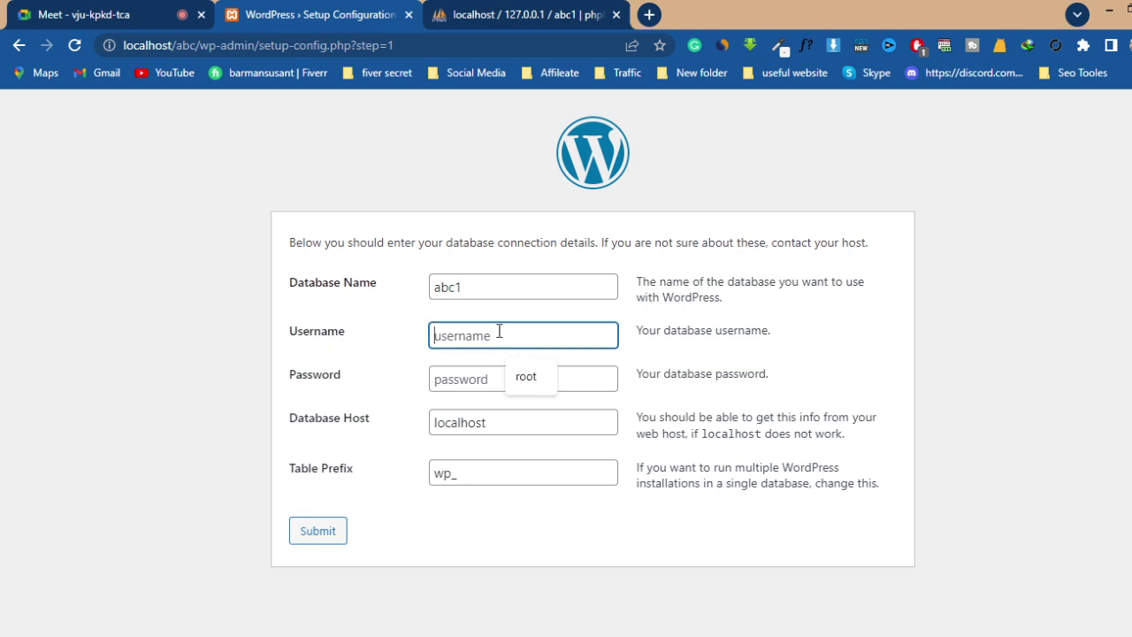
text(root)
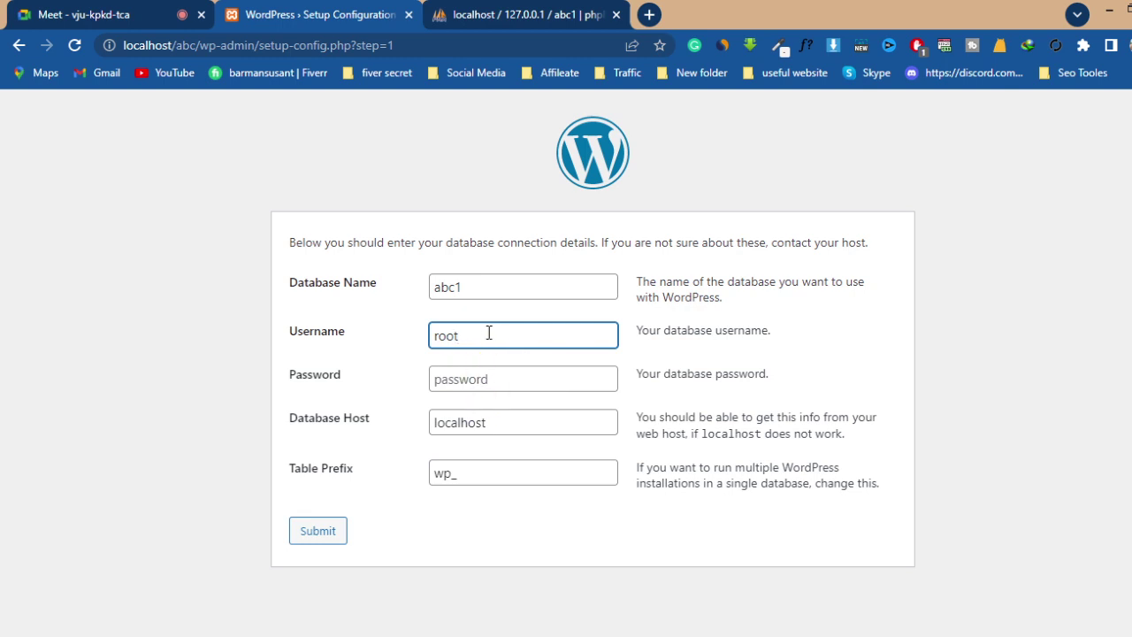
click(486, 379)
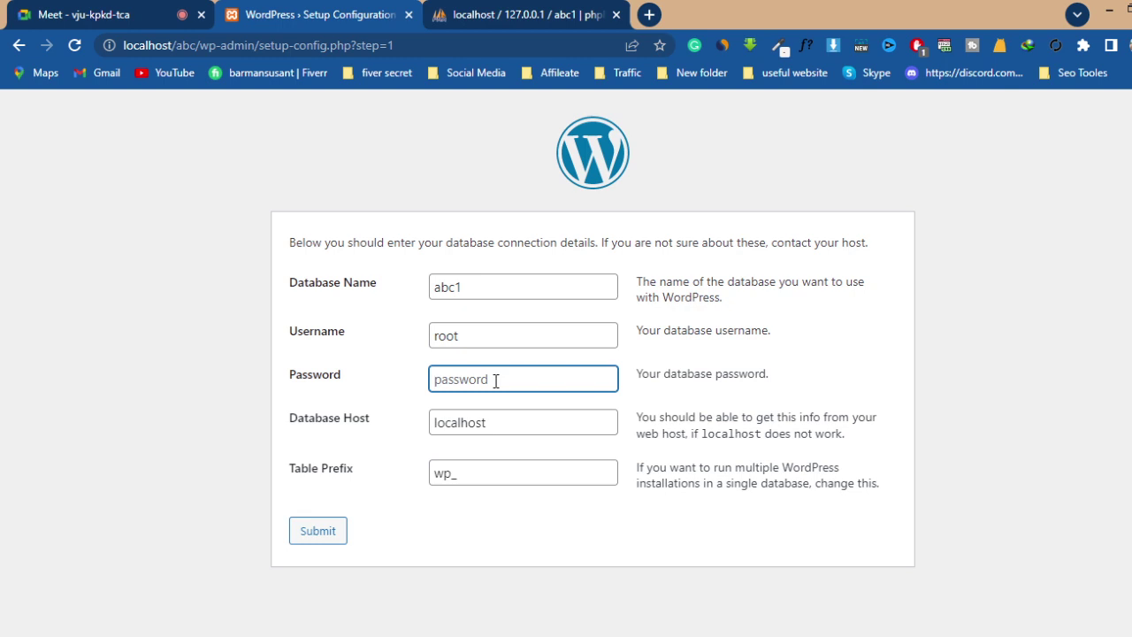
click(356, 442)
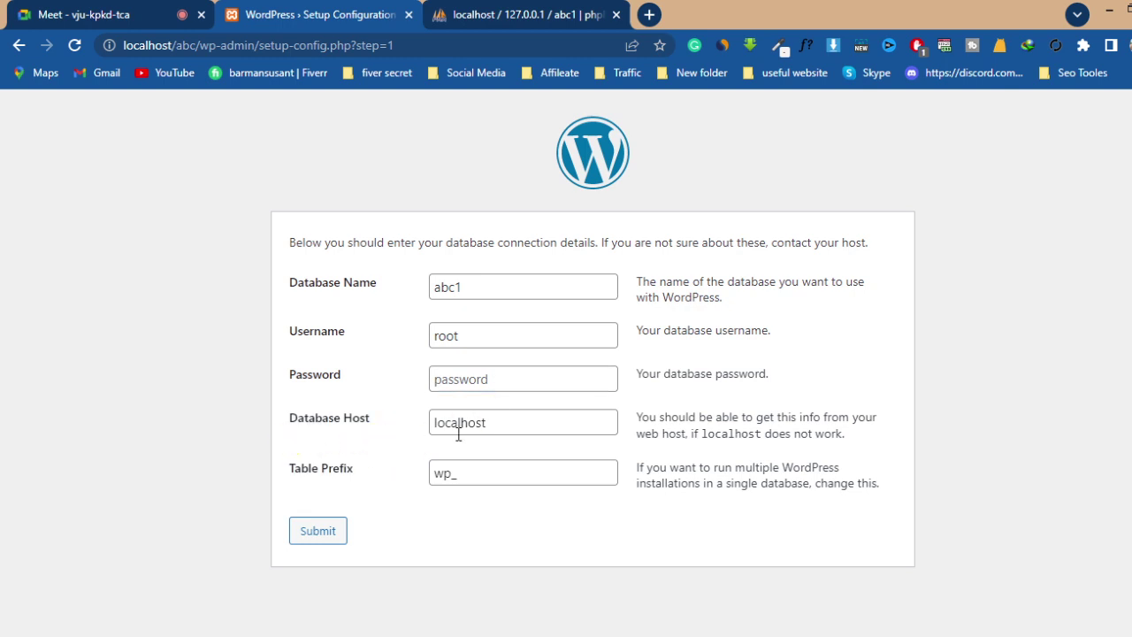
click(509, 424)
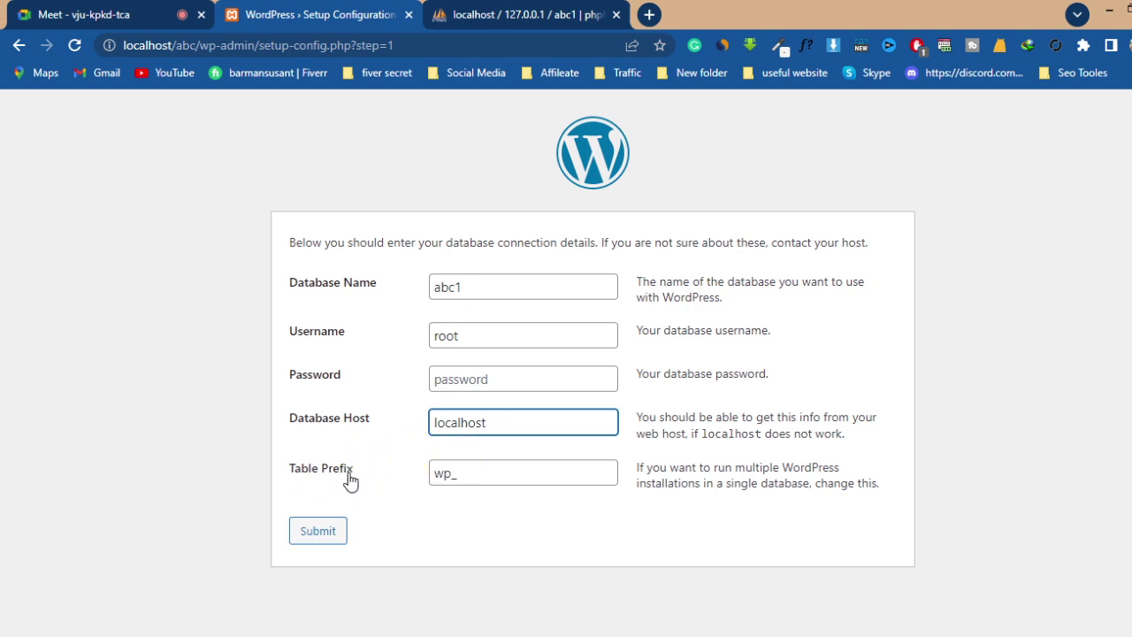
click(477, 476)
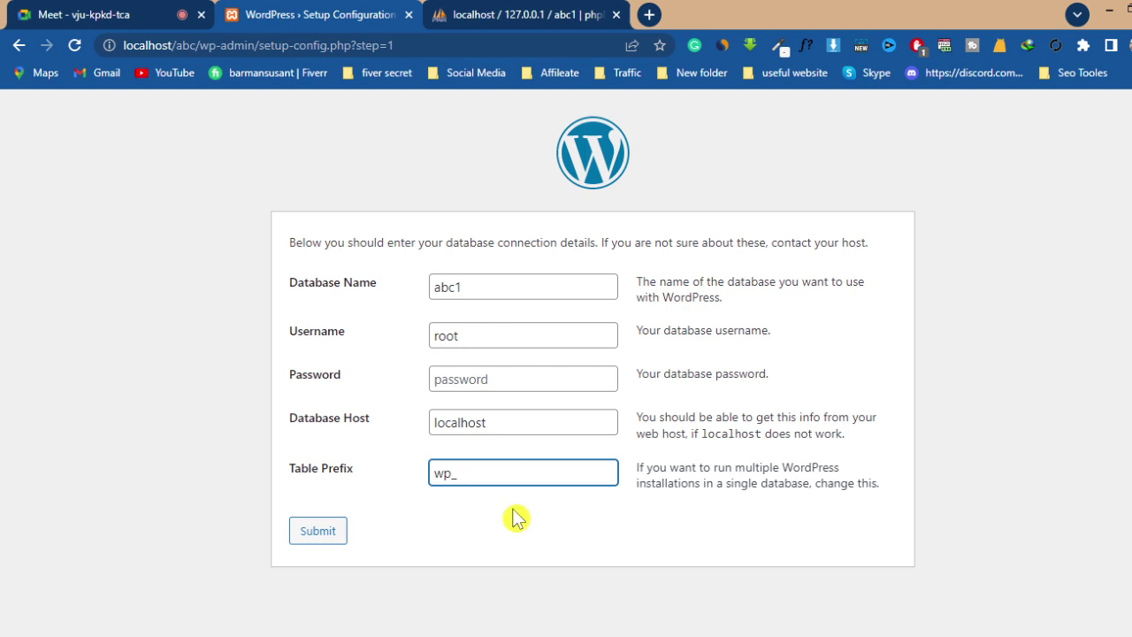
click(325, 531)
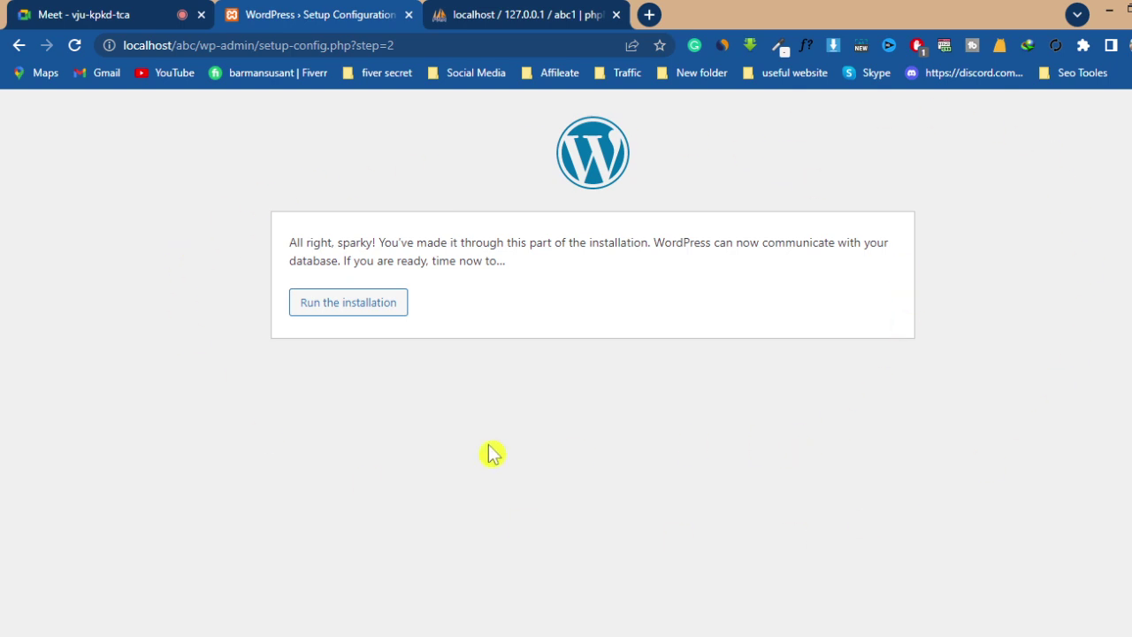
- Run the installation and enter site title Abc and username admin
click(345, 305)
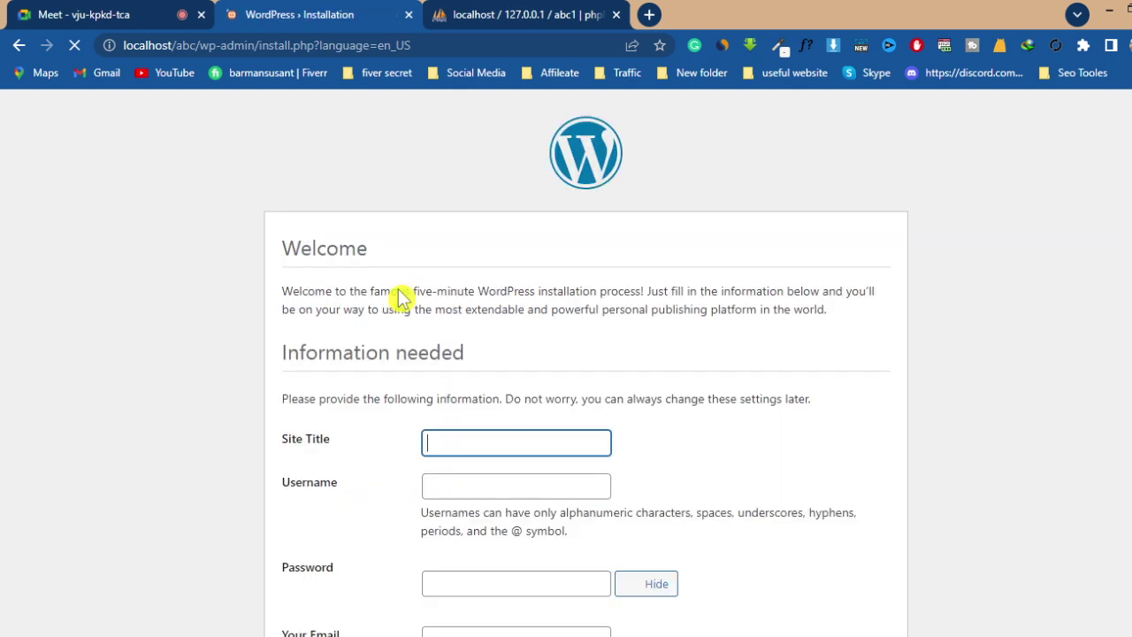
scroll(525, 256, down, 1)
scroll(525, 256, down, 1)
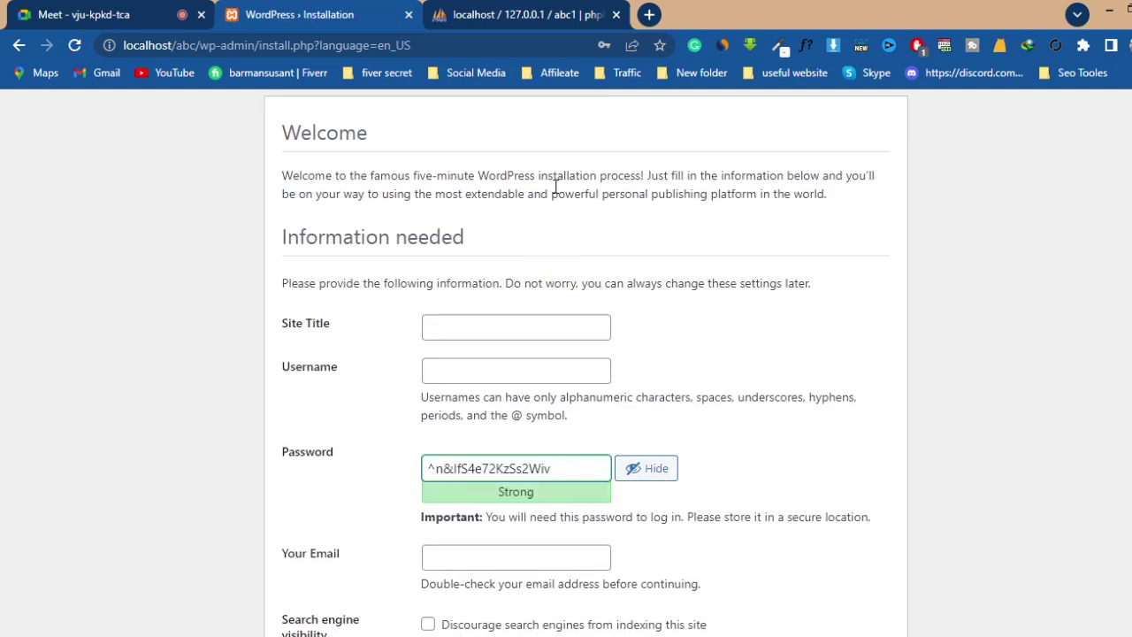
scroll(593, 292, up, 2)
scroll(593, 285, down, 3)
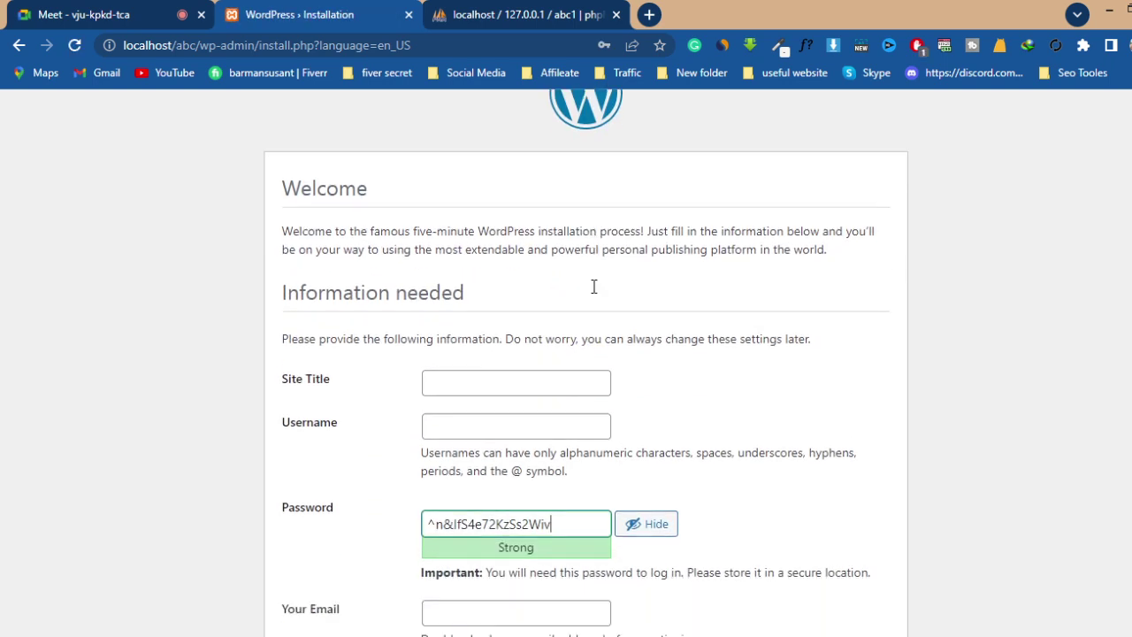
click(452, 209)
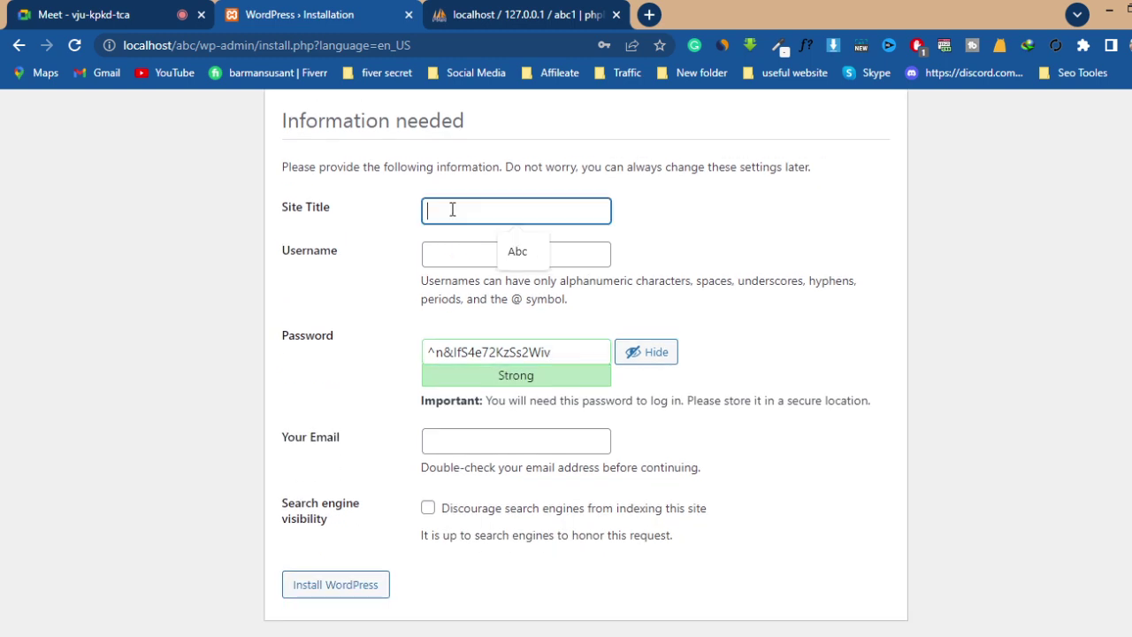
click(540, 253)
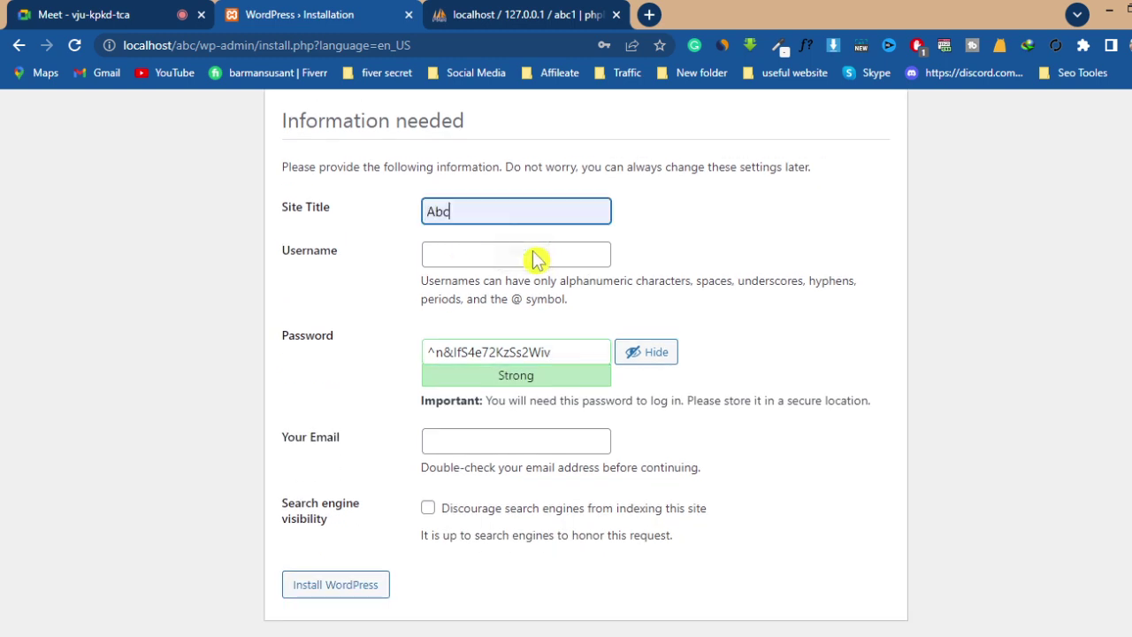
click(474, 254)
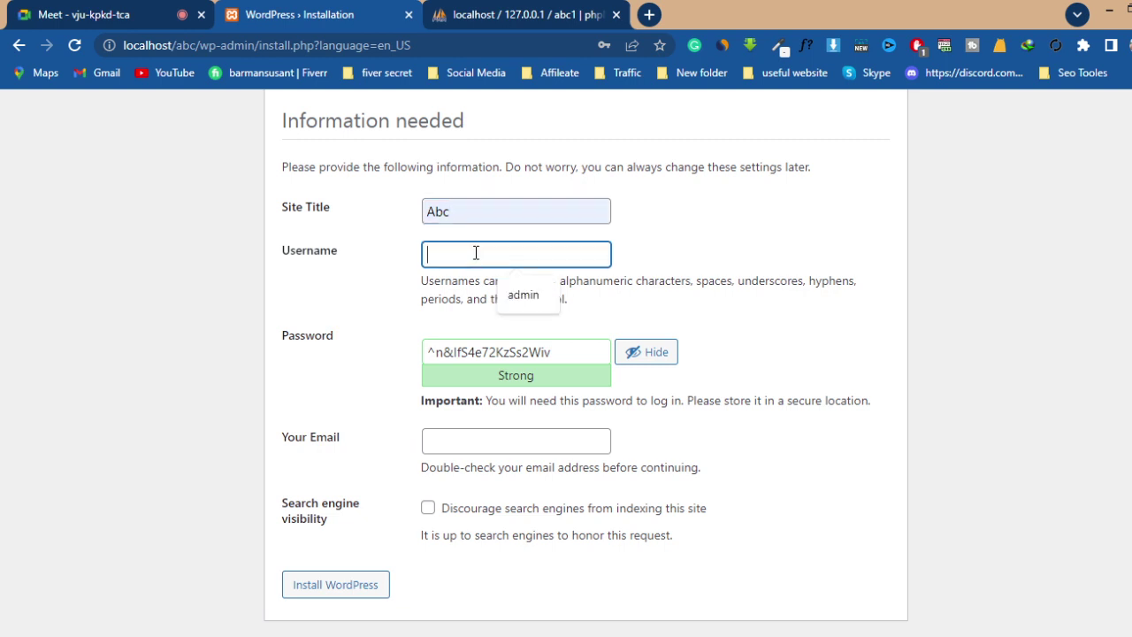
click(539, 297)
- Replace the generated password with a short weak one and confirm using a weak password
click(575, 348)
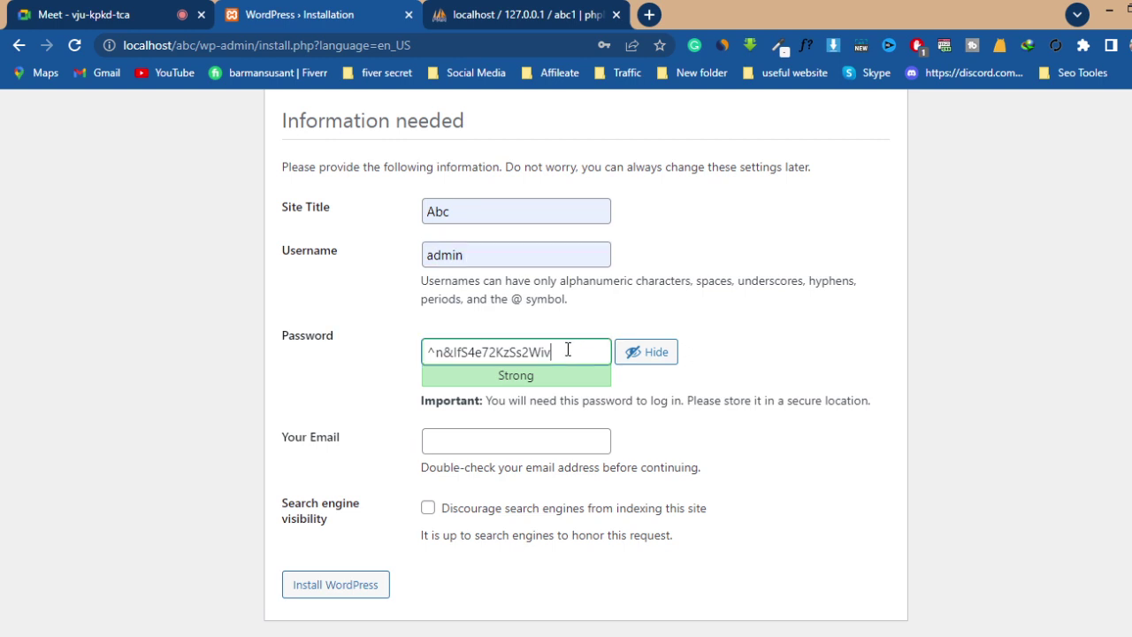
drag(568, 349, 402, 371)
key(BackSpace)
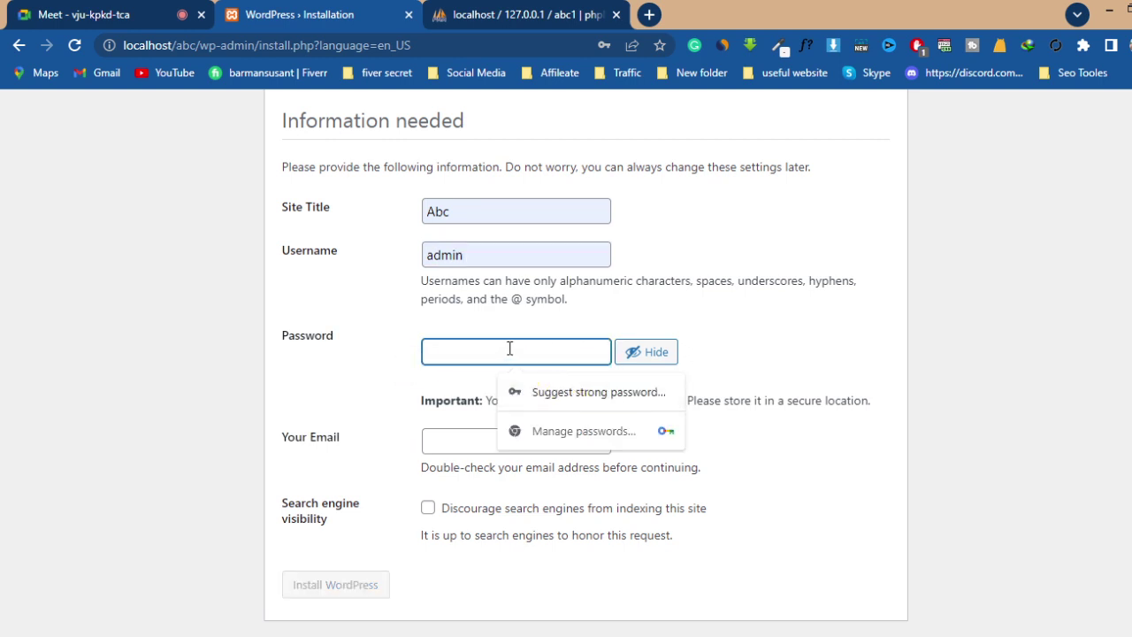
text(admin)
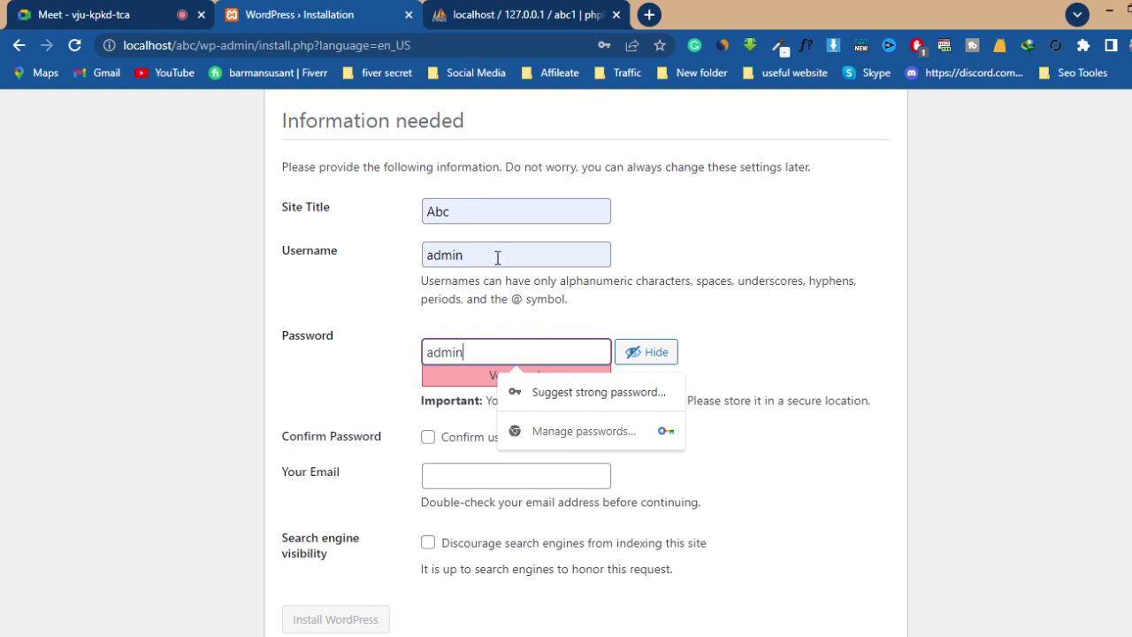
click(365, 406)
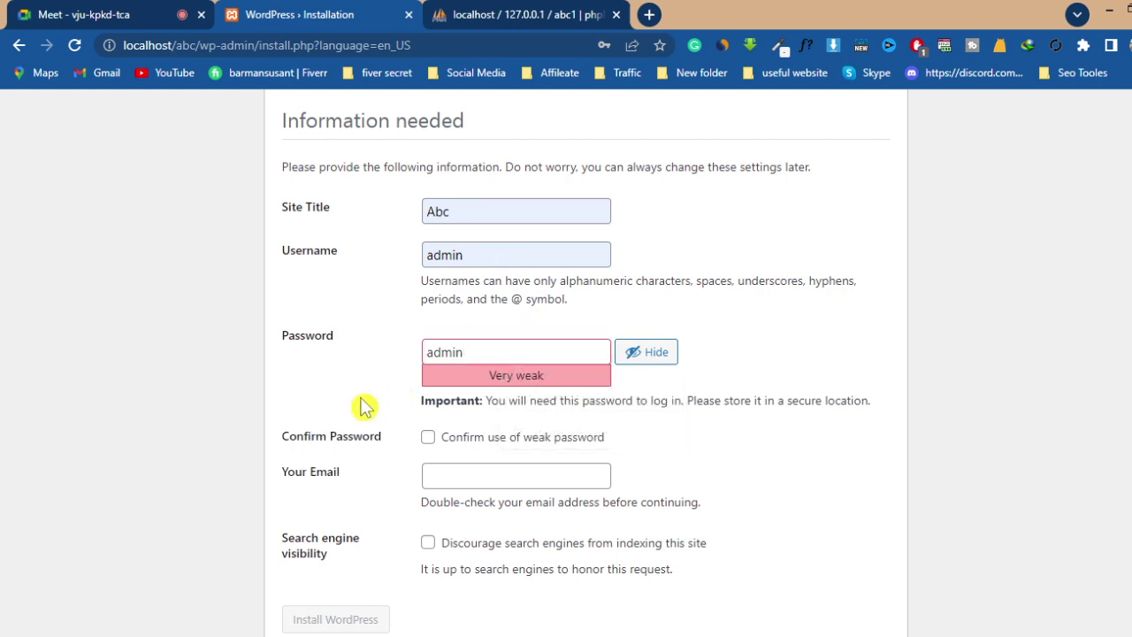
click(427, 438)
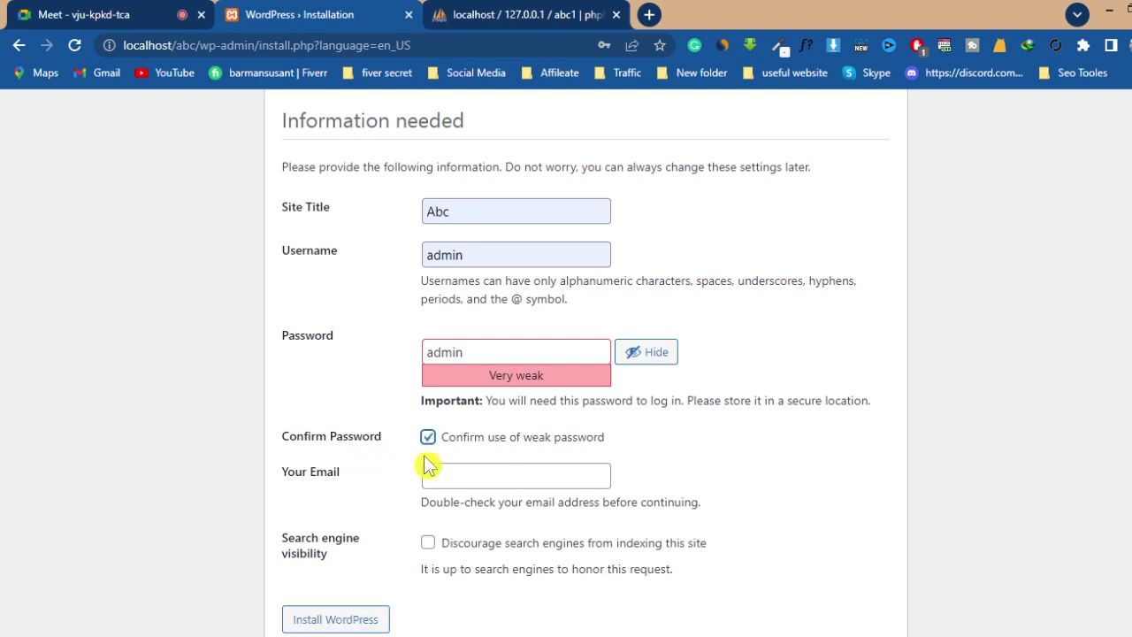
- Fill in the admin e-mail address and install WordPress
click(469, 474)
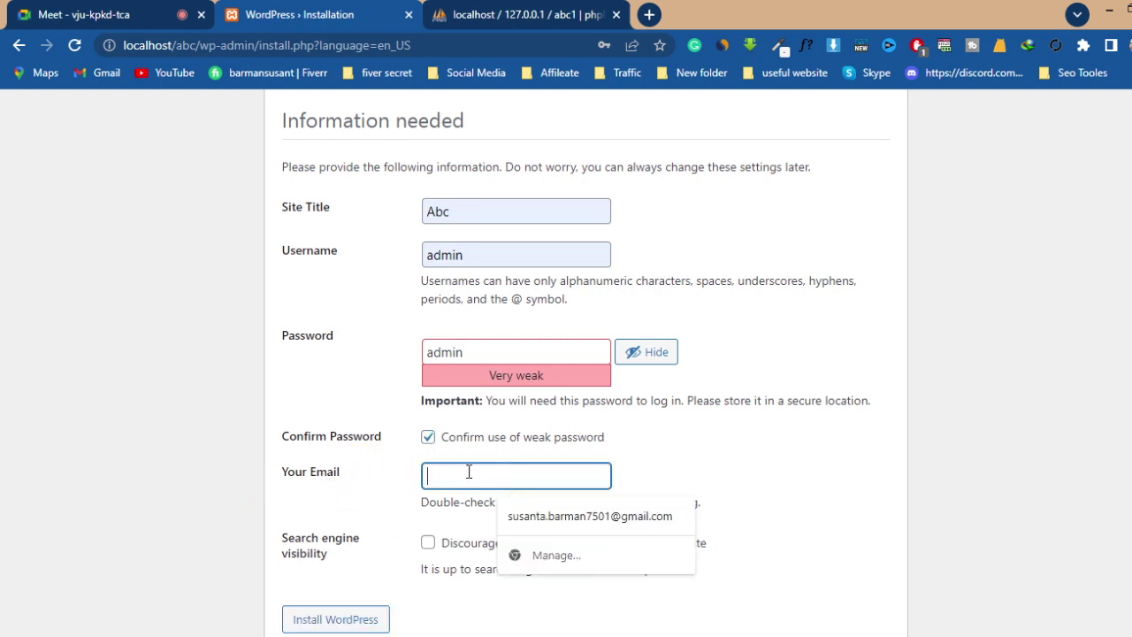
text(ad)
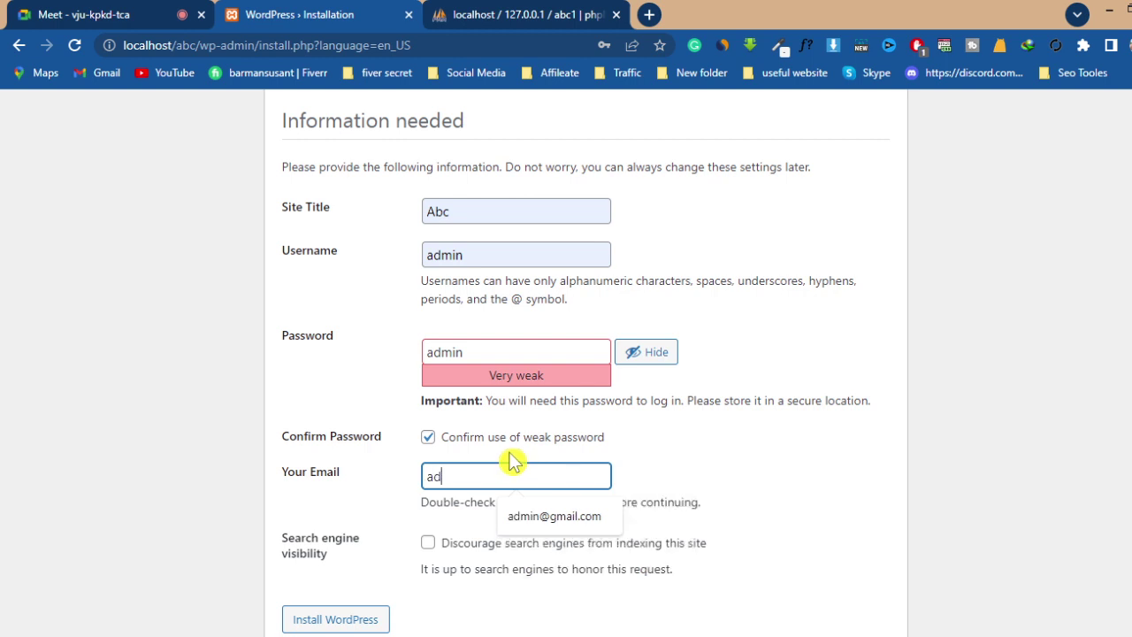
text(min@gmail.com)
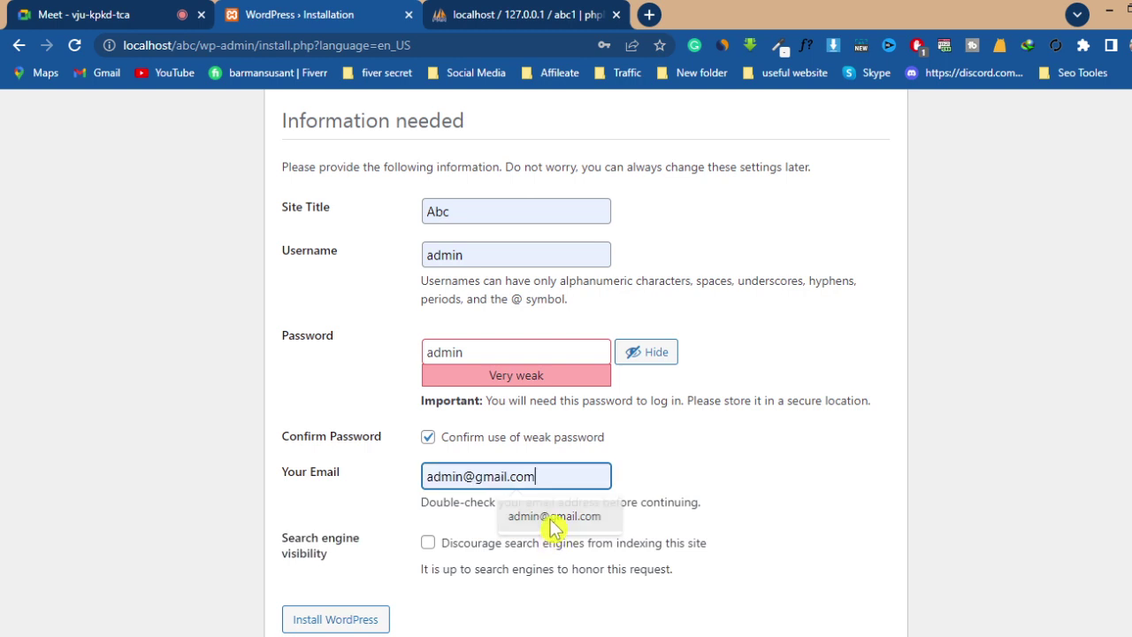
click(547, 517)
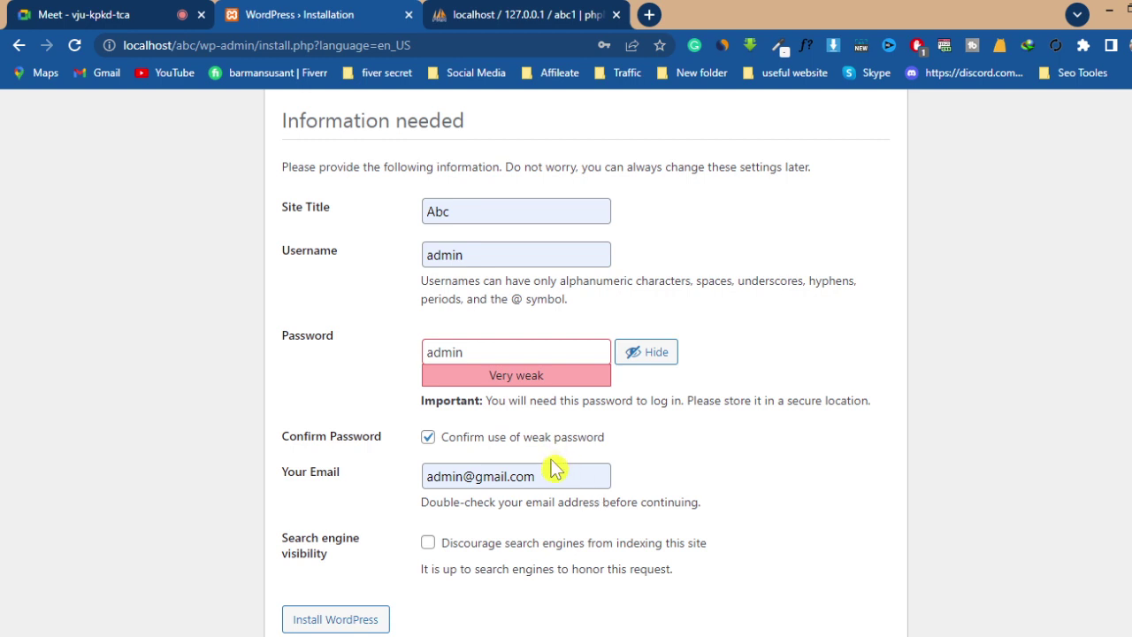
scroll(550, 469, down, 1)
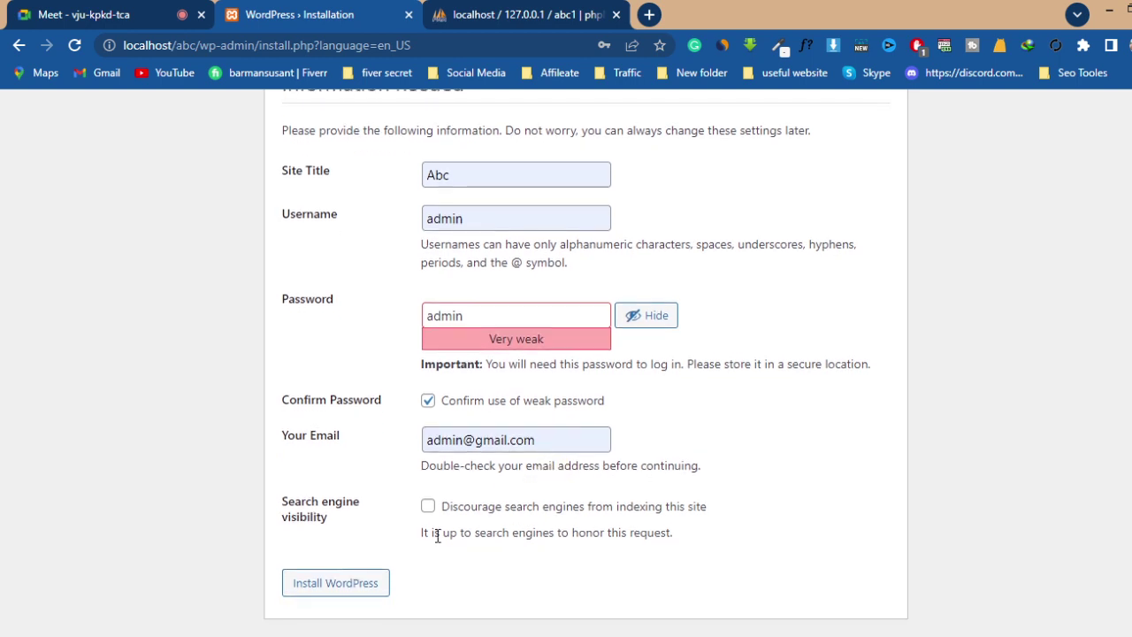
click(332, 592)
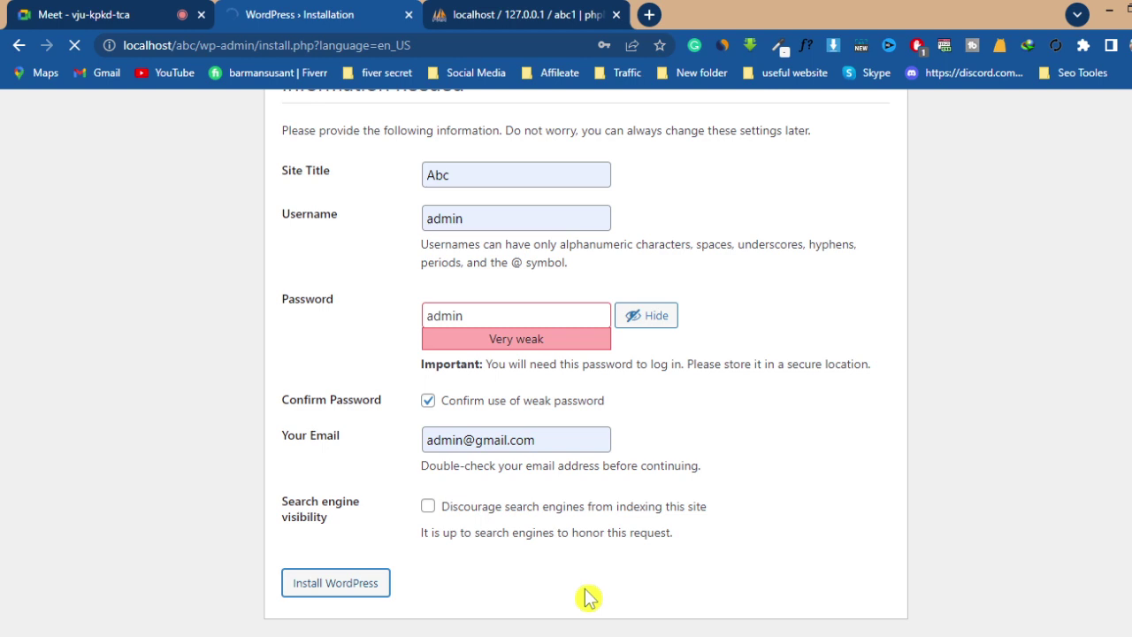
- Check the Google Meet call, then return to the WordPress tab showing the Success! page
click(88, 15)
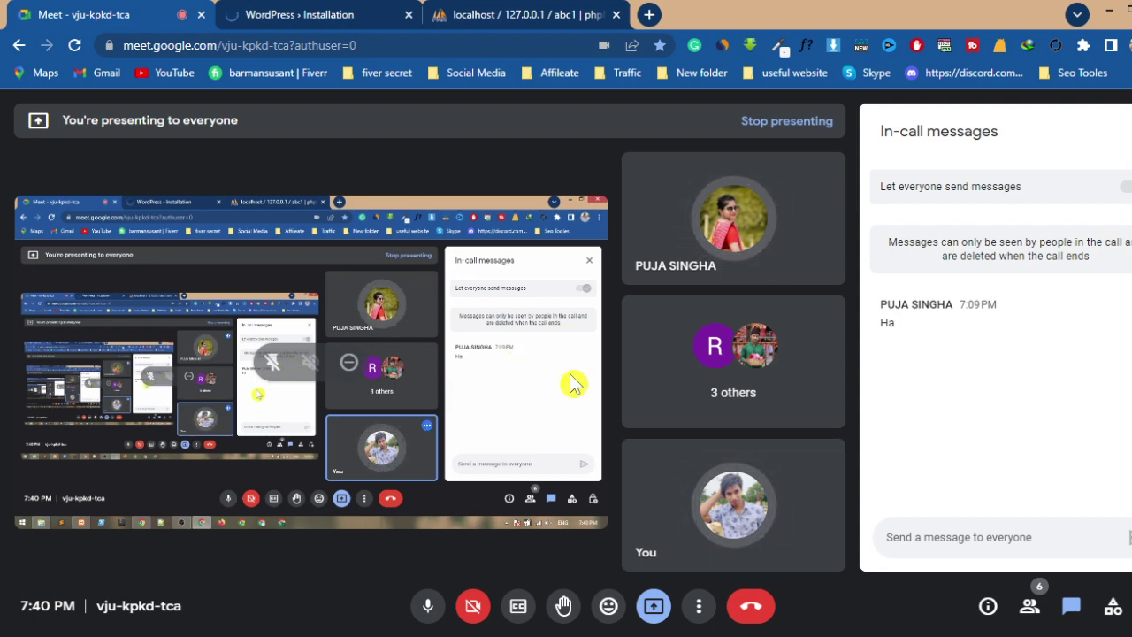
click(327, 15)
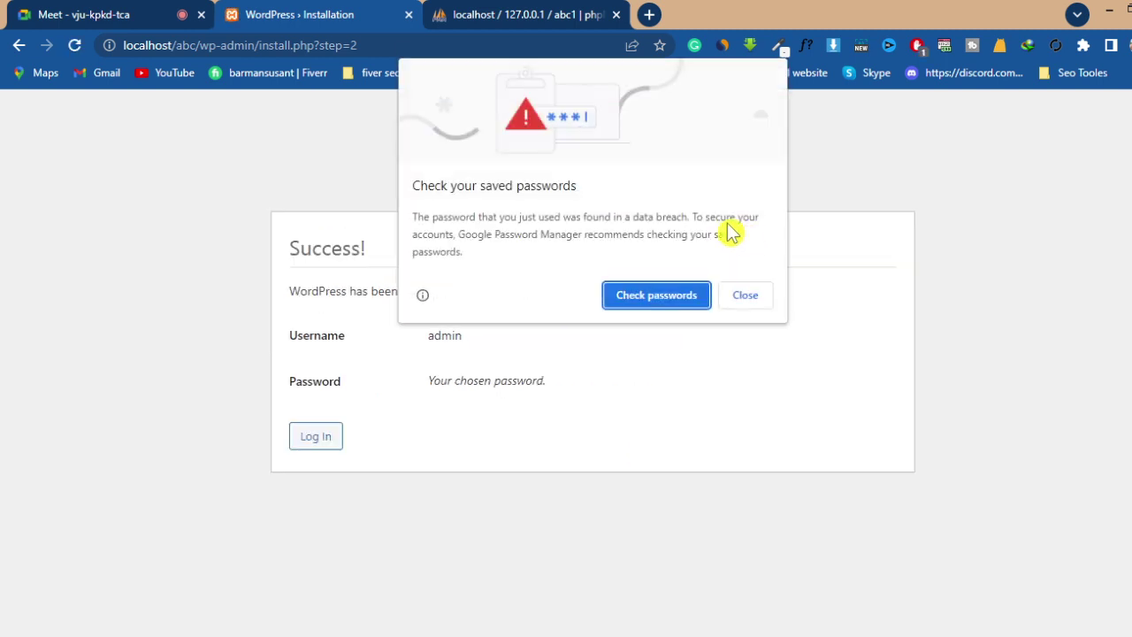
- Dismiss the breached-password warning, open the login page, and reveal the autofilled admin password
click(745, 298)
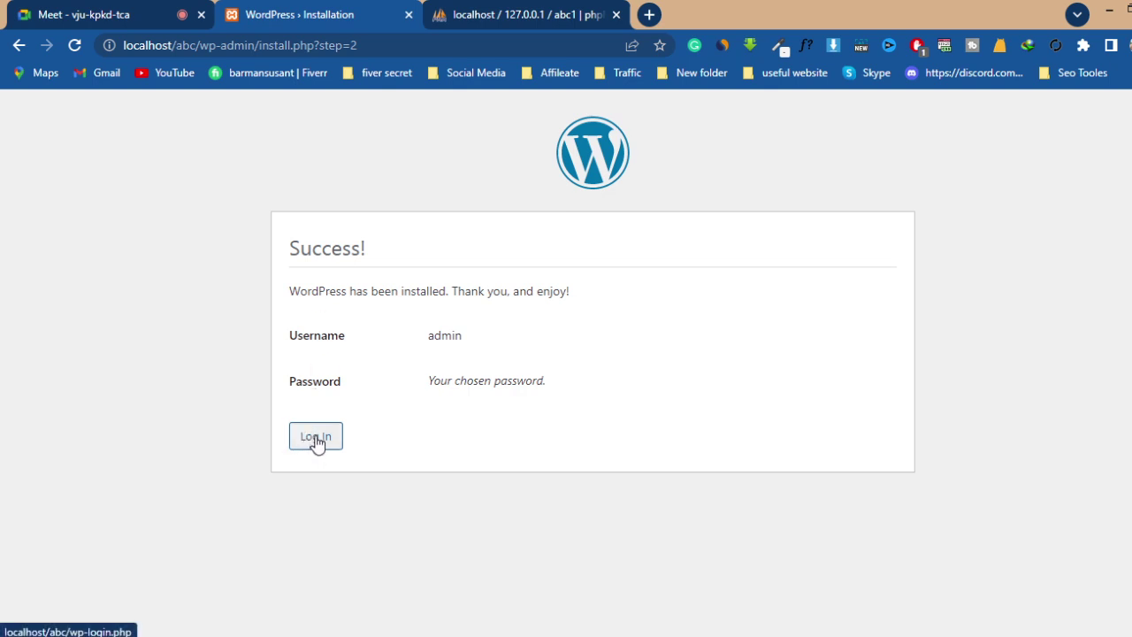
click(316, 442)
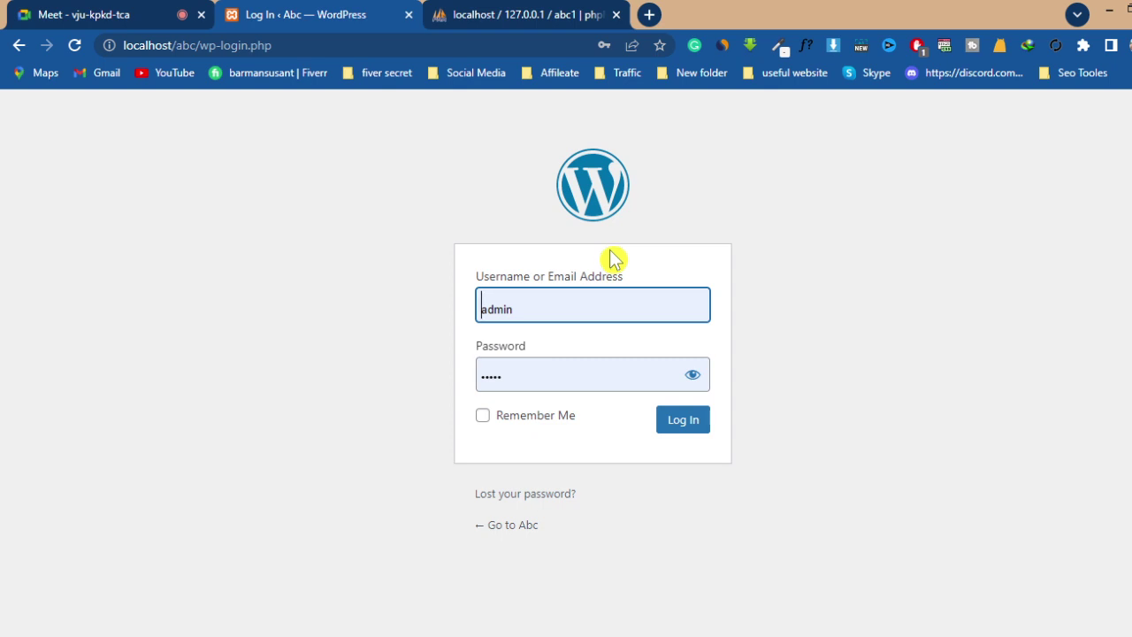
click(560, 315)
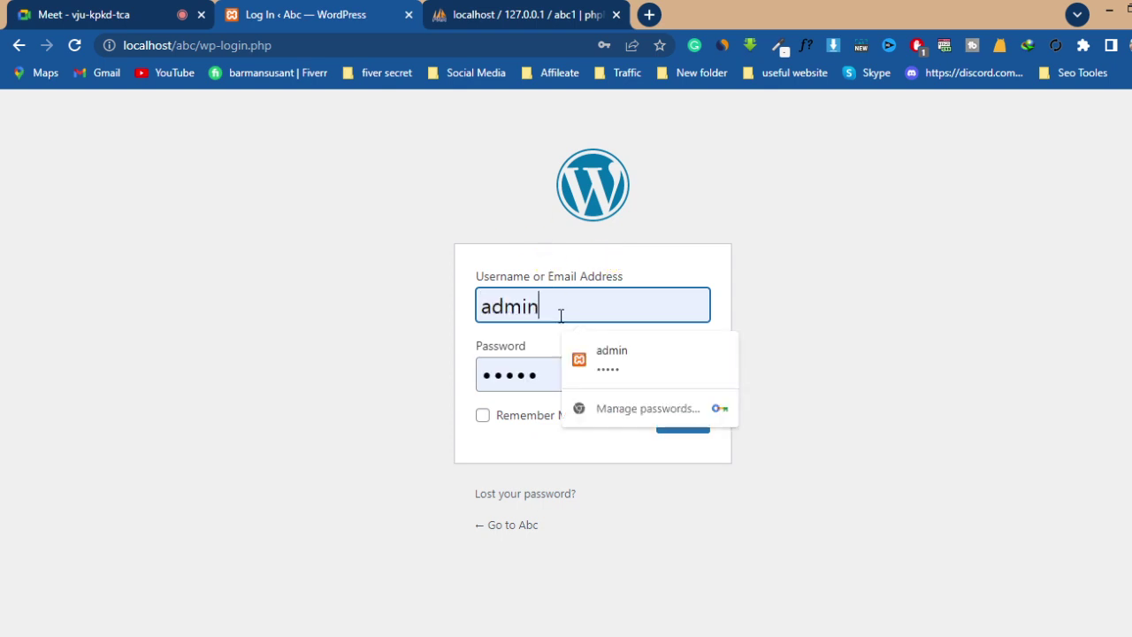
click(516, 382)
click(551, 311)
click(545, 373)
click(692, 375)
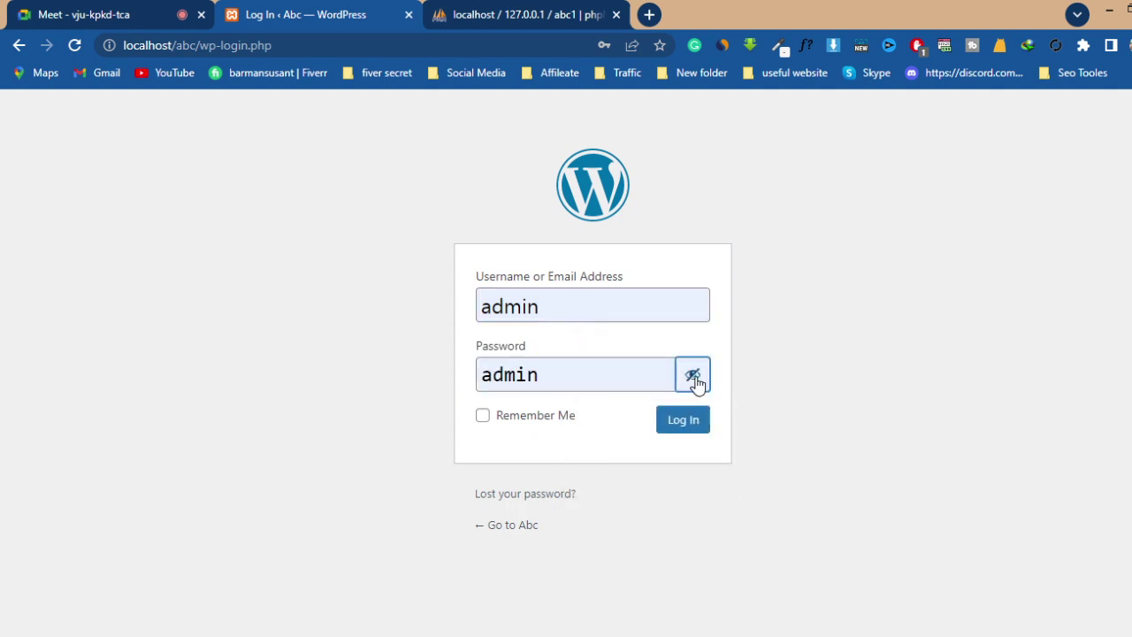
click(618, 375)
click(752, 308)
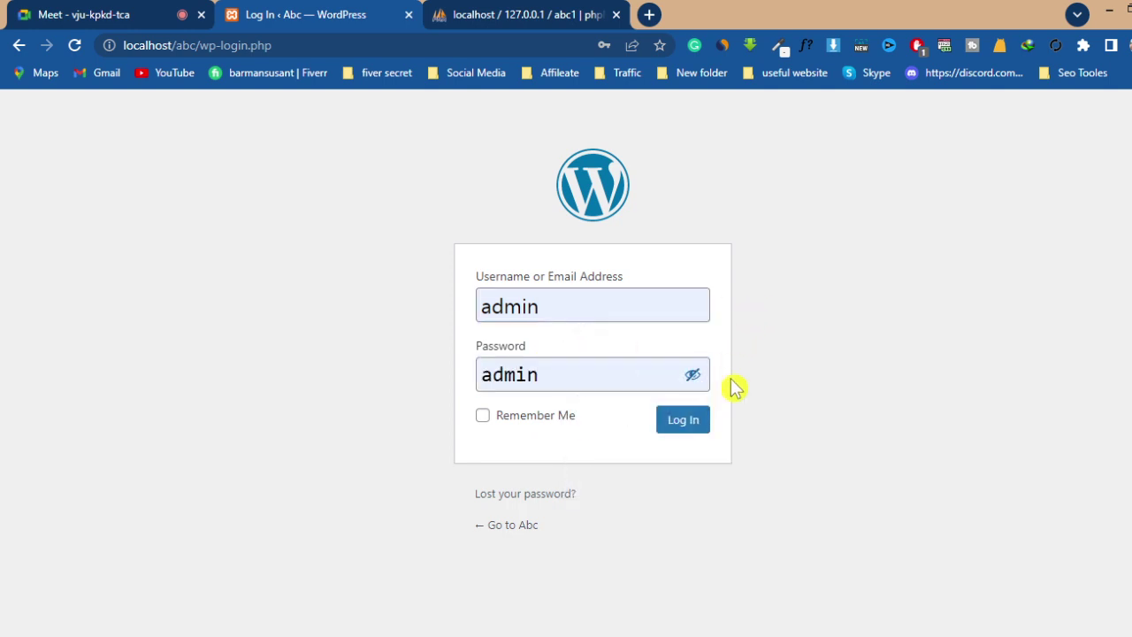
- Log in to the Abc dashboard, dismiss the saved-passwords warning, and switch to the abc folder window
click(683, 422)
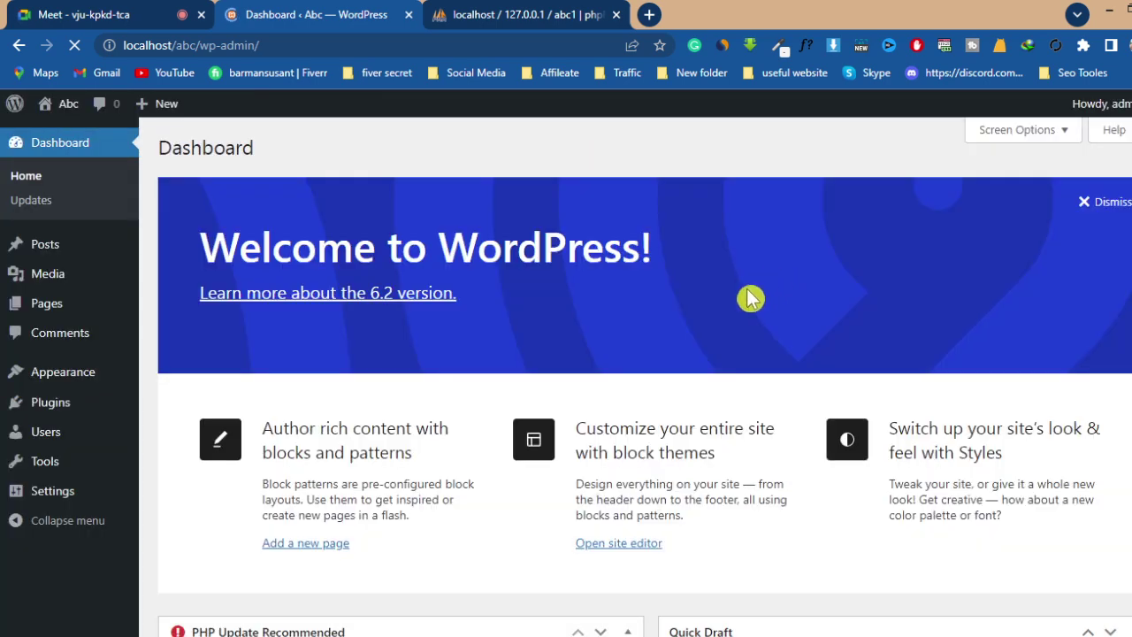
scroll(749, 299, down, 1)
scroll(606, 289, up, 2)
scroll(604, 291, down, 3)
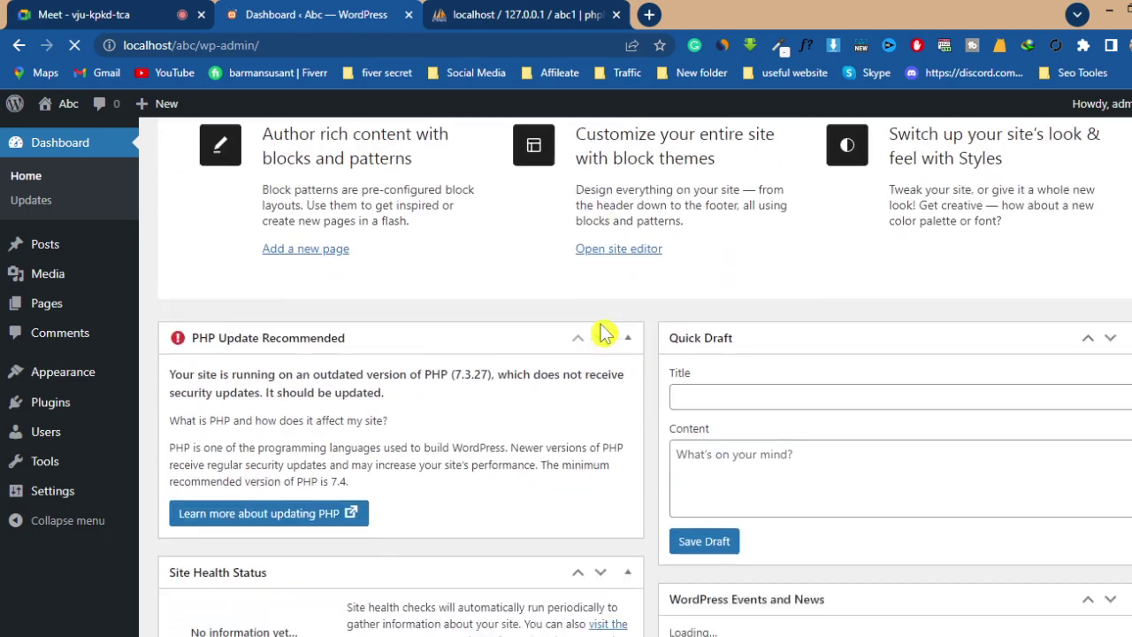
scroll(604, 345, down, 2)
scroll(609, 318, up, 5)
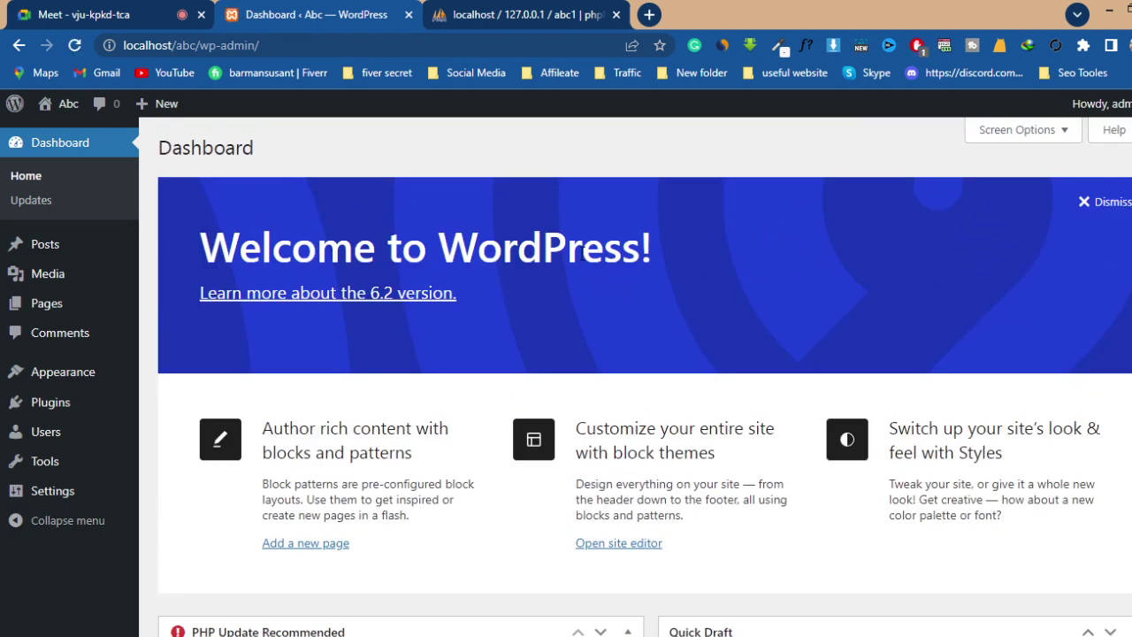
scroll(584, 221, down, 4)
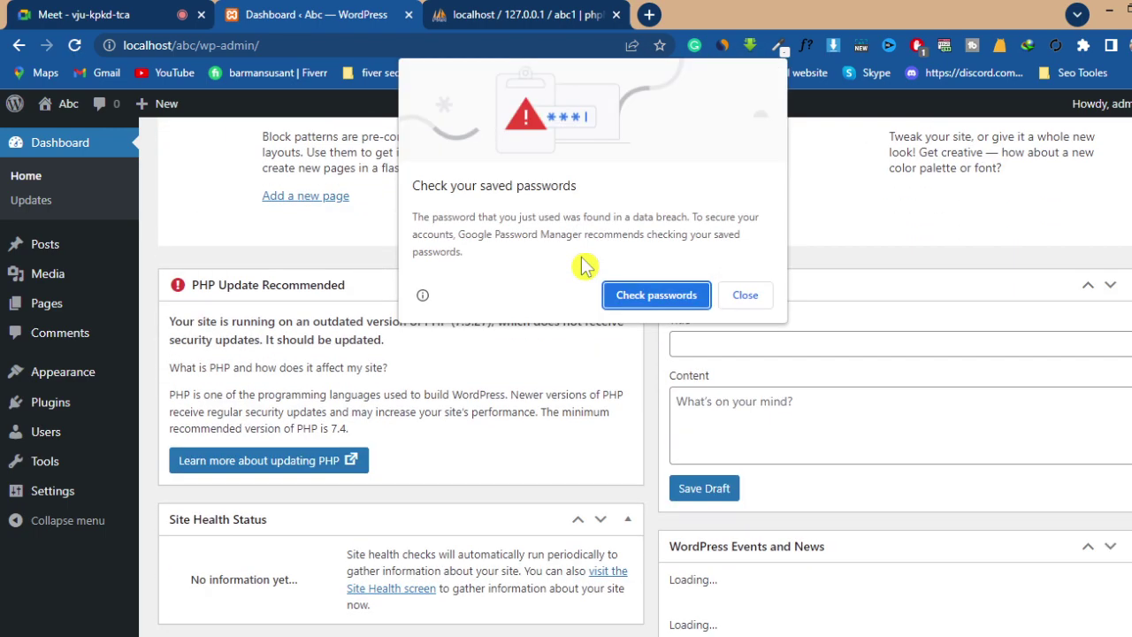
click(747, 297)
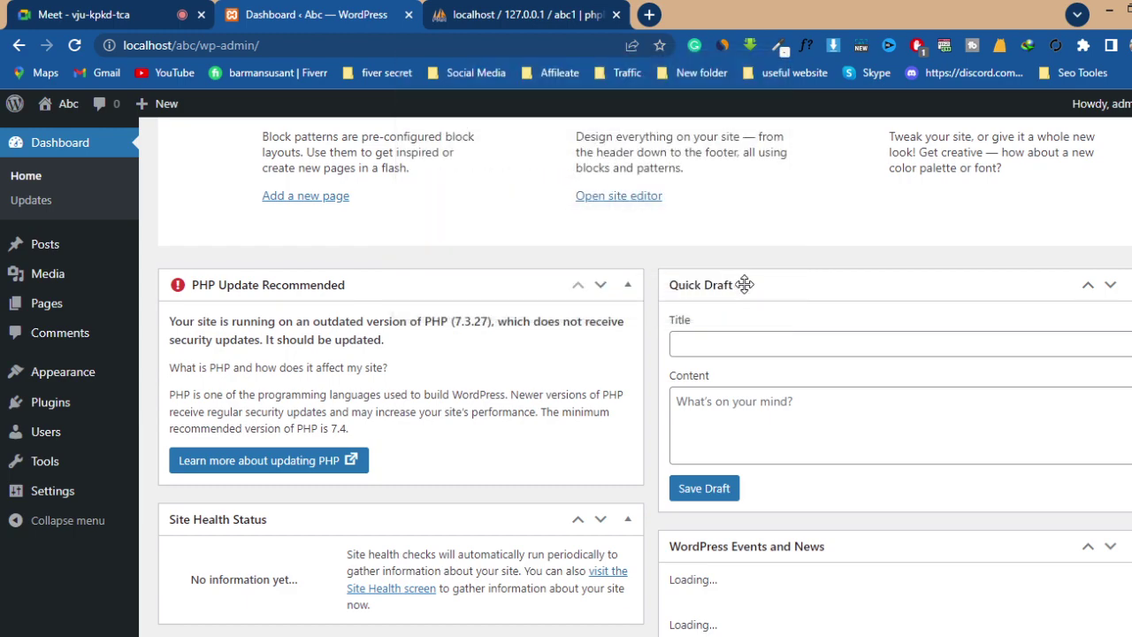
click(107, 625)
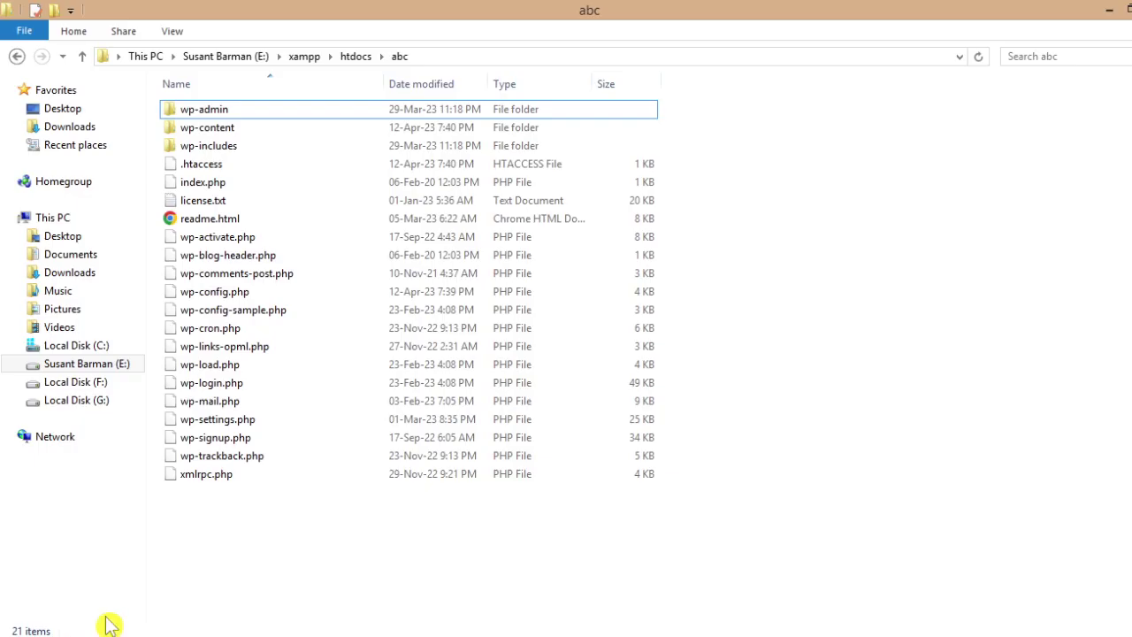
- Refresh the abc folder listing and bring up the context menu for wp-config.php
right_click(806, 292)
click(824, 313)
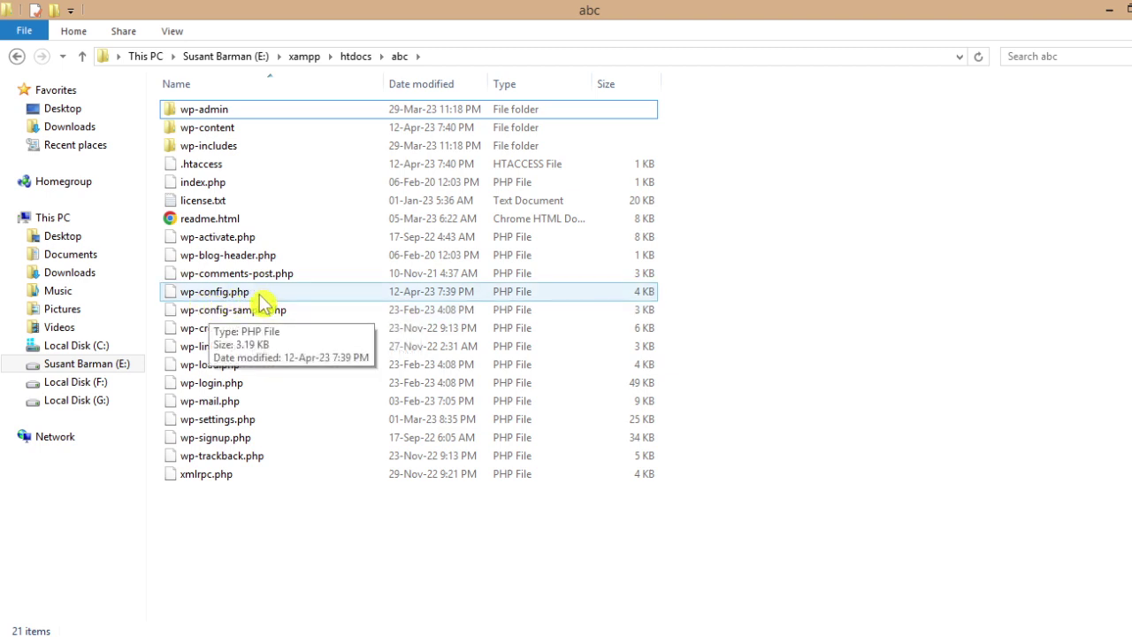
click(262, 301)
right_click(259, 299)
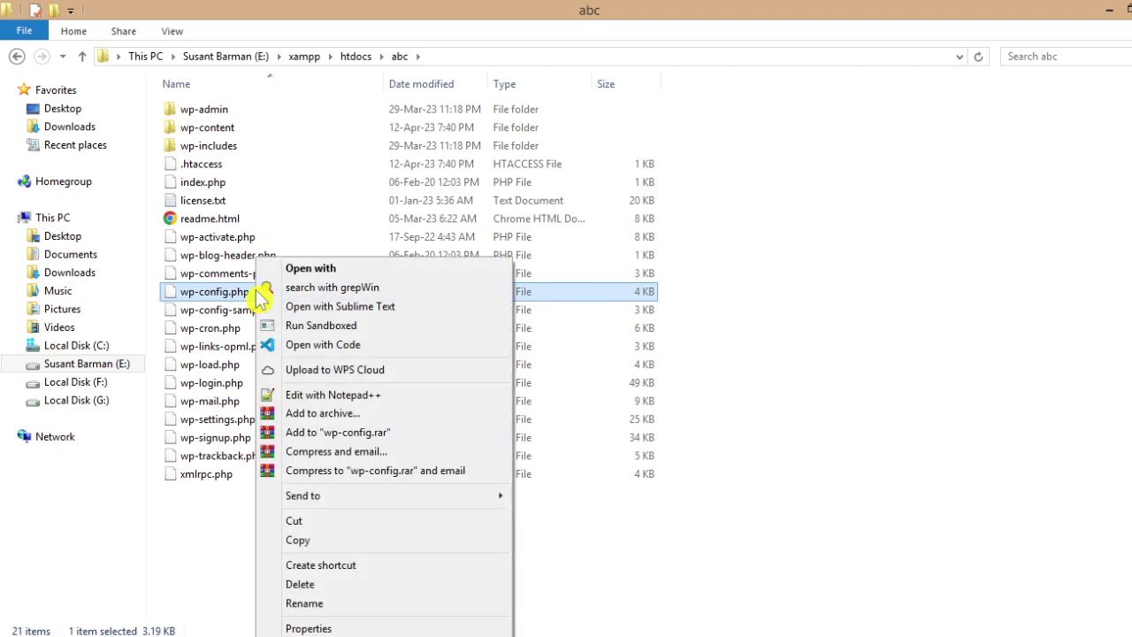
- Open wp-config.php in Notepad++, decline the update, and check DB_NAME is abc1
click(343, 398)
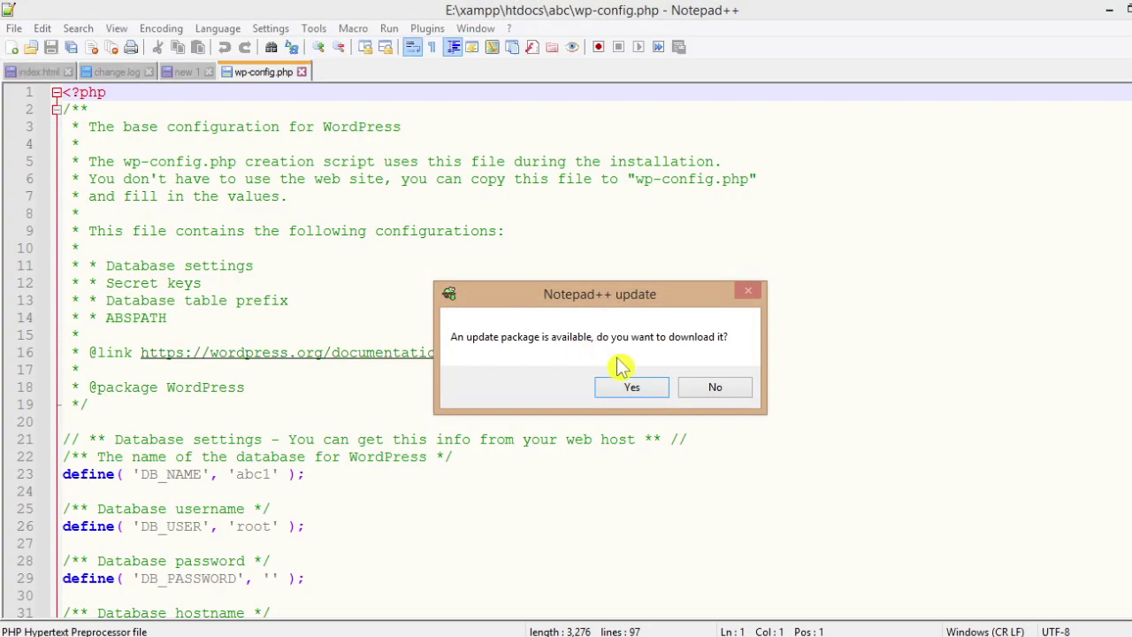
click(725, 389)
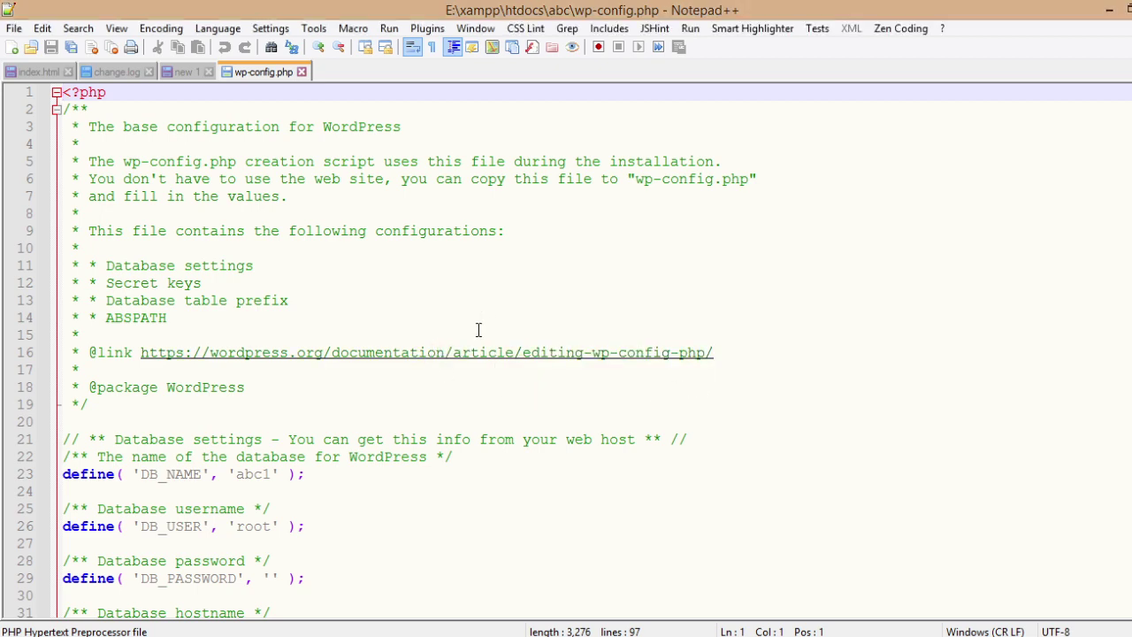
scroll(477, 329, down, 4)
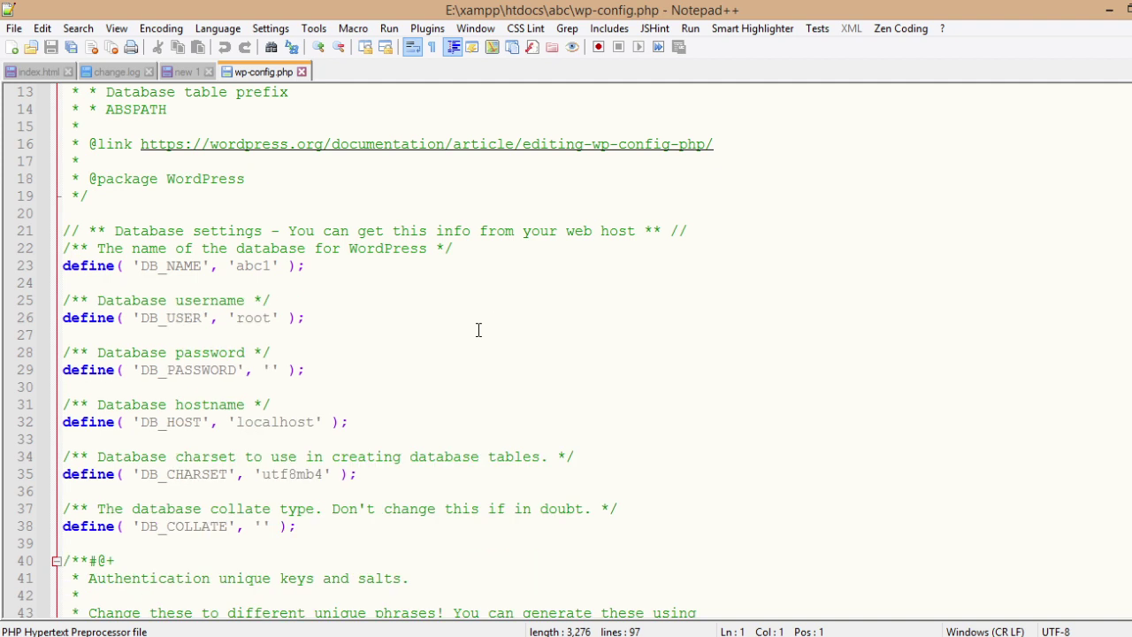
scroll(477, 329, down, 1)
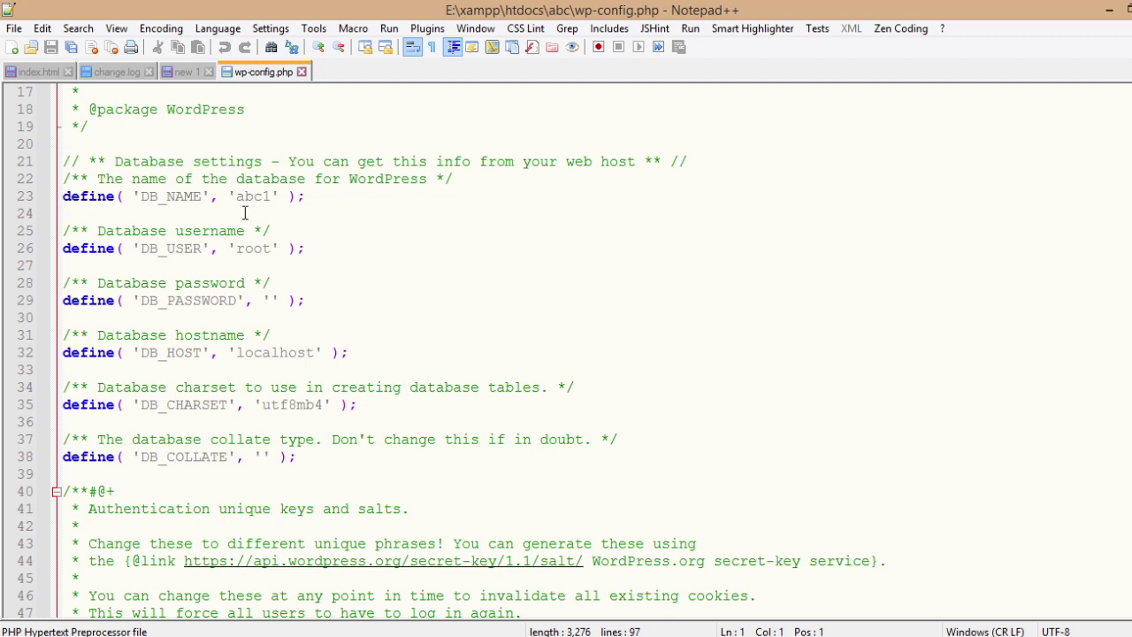
drag(237, 197, 270, 196)
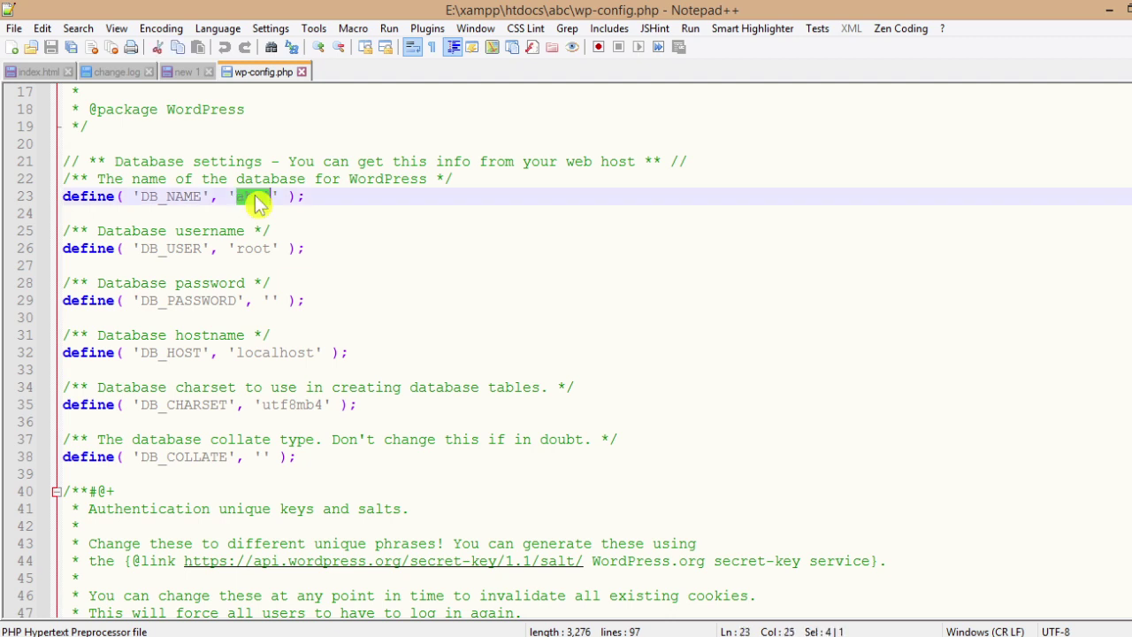
click(353, 246)
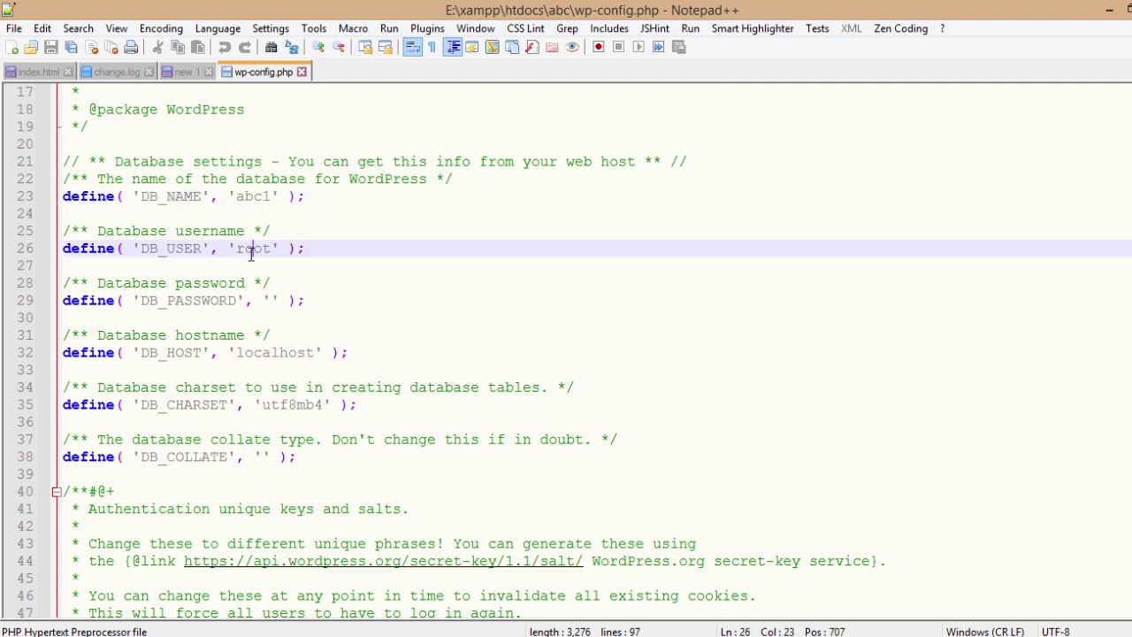
- Check the database user root, the empty password, and host localhost
double_click(251, 251)
click(319, 252)
scroll(112, 317, down, 1)
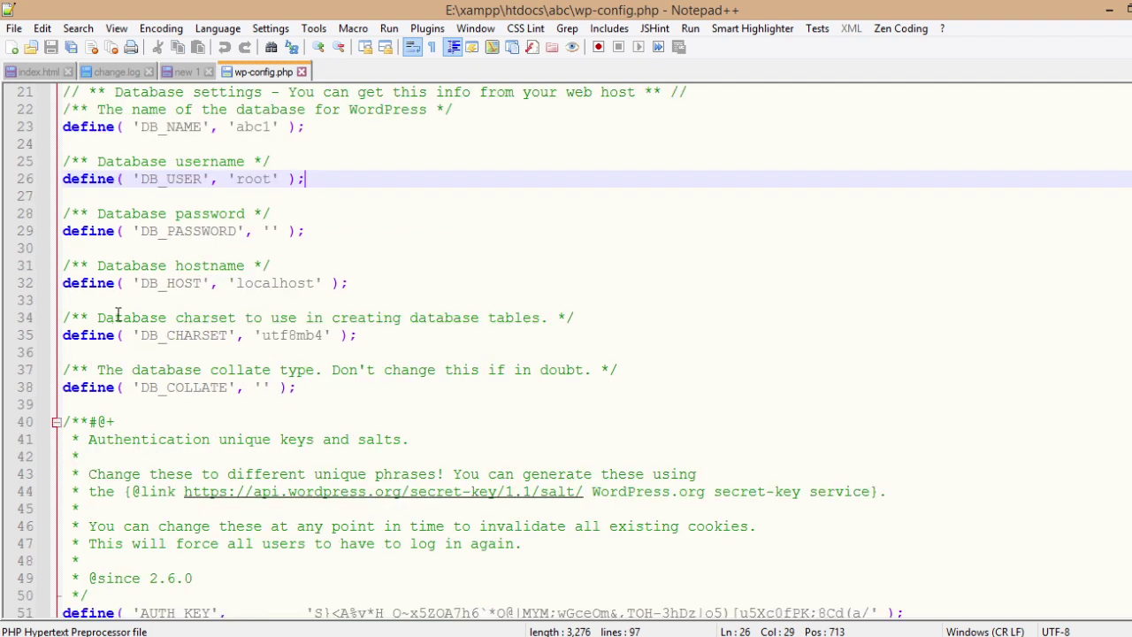
click(271, 233)
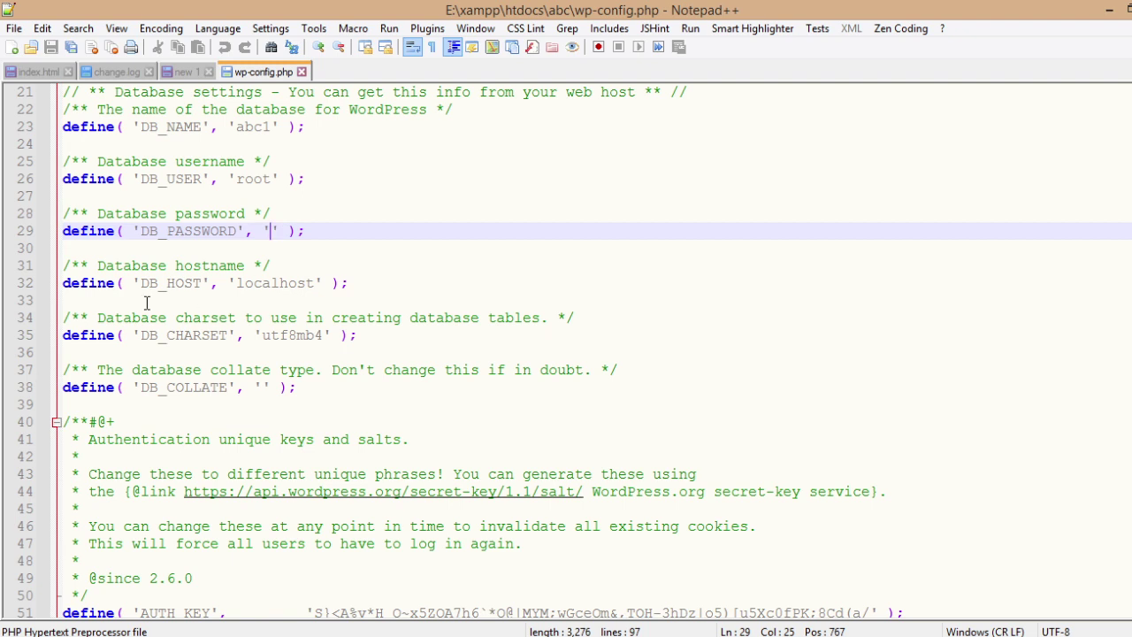
click(281, 283)
double_click(281, 283)
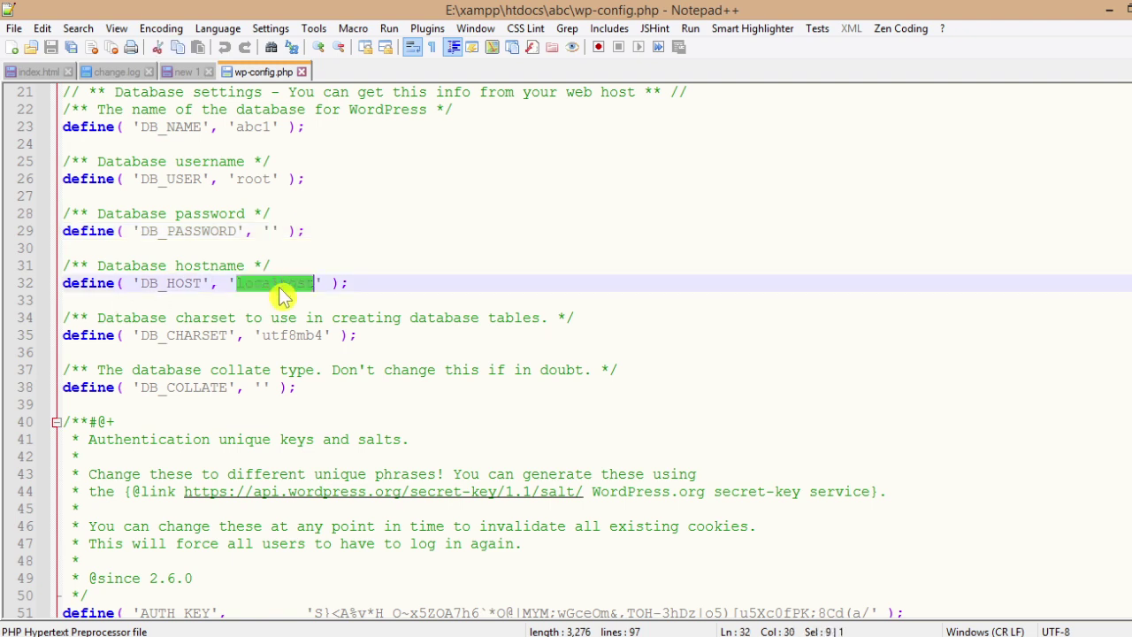
click(436, 283)
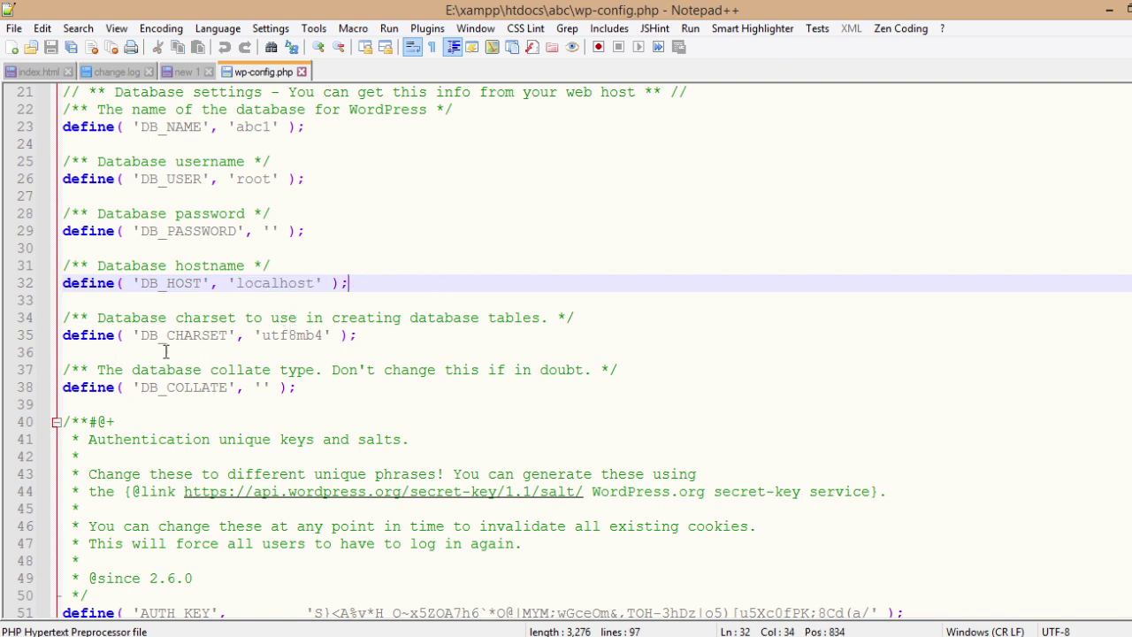
- Check the table prefix is wp_ and review the rest of the file
scroll(366, 349, down, 3)
scroll(366, 352, down, 7)
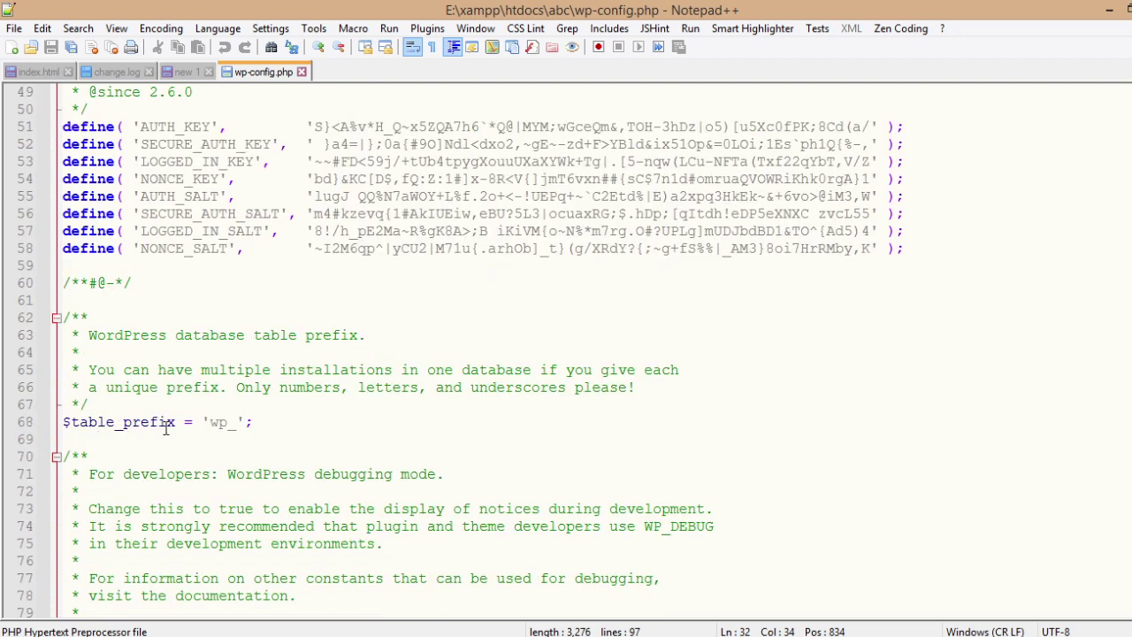
click(221, 424)
double_click(222, 424)
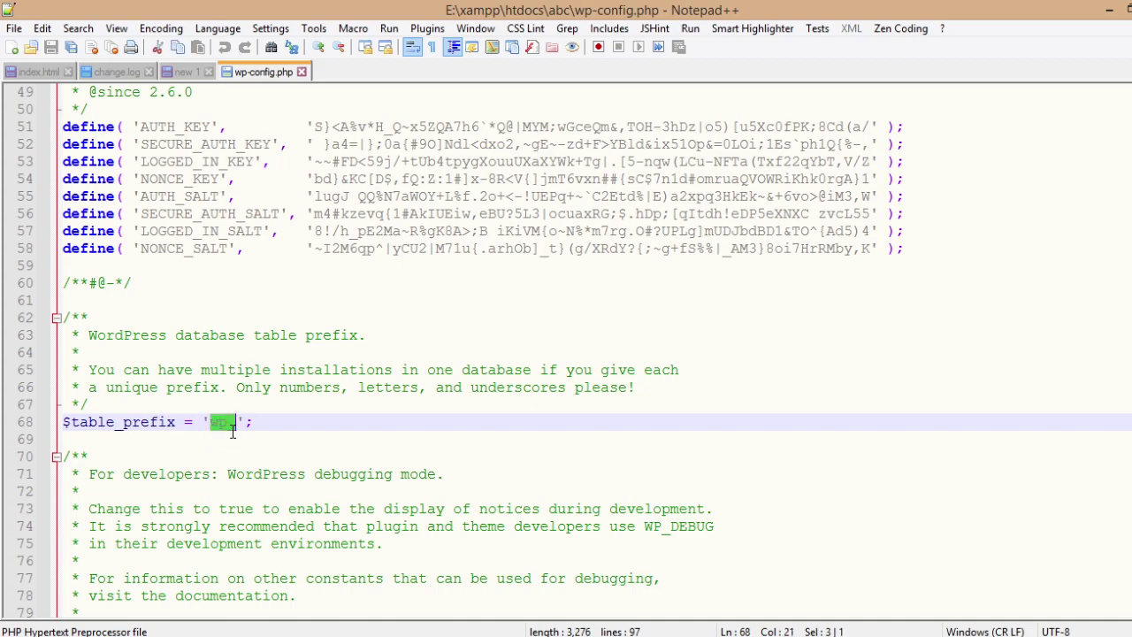
click(332, 421)
scroll(367, 459, down, 4)
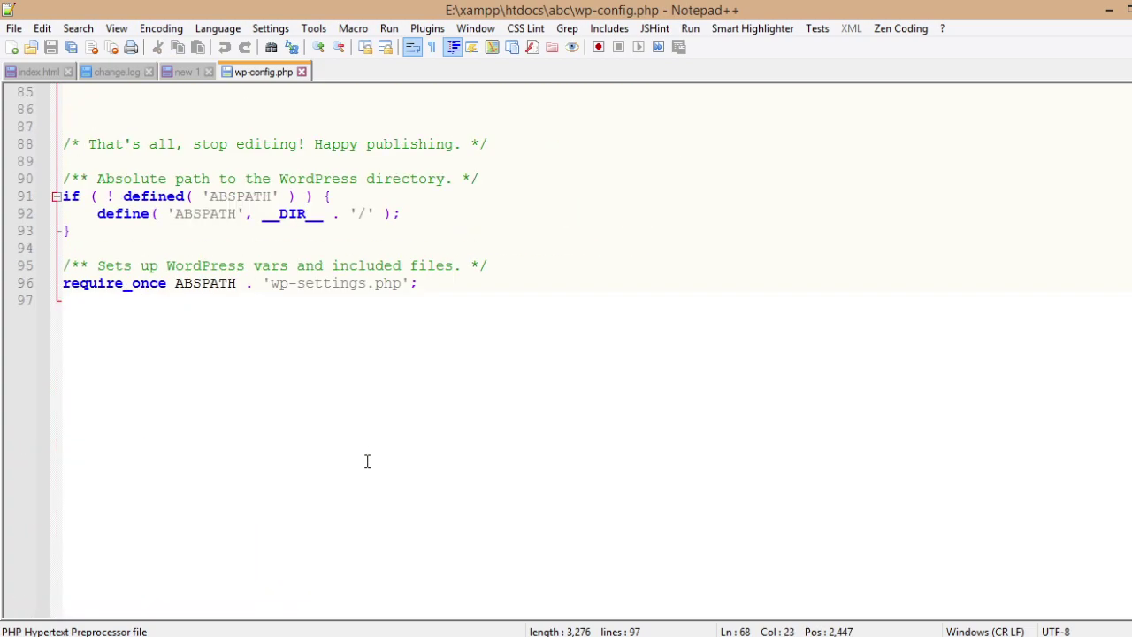
scroll(371, 458, up, 19)
scroll(372, 457, up, 9)
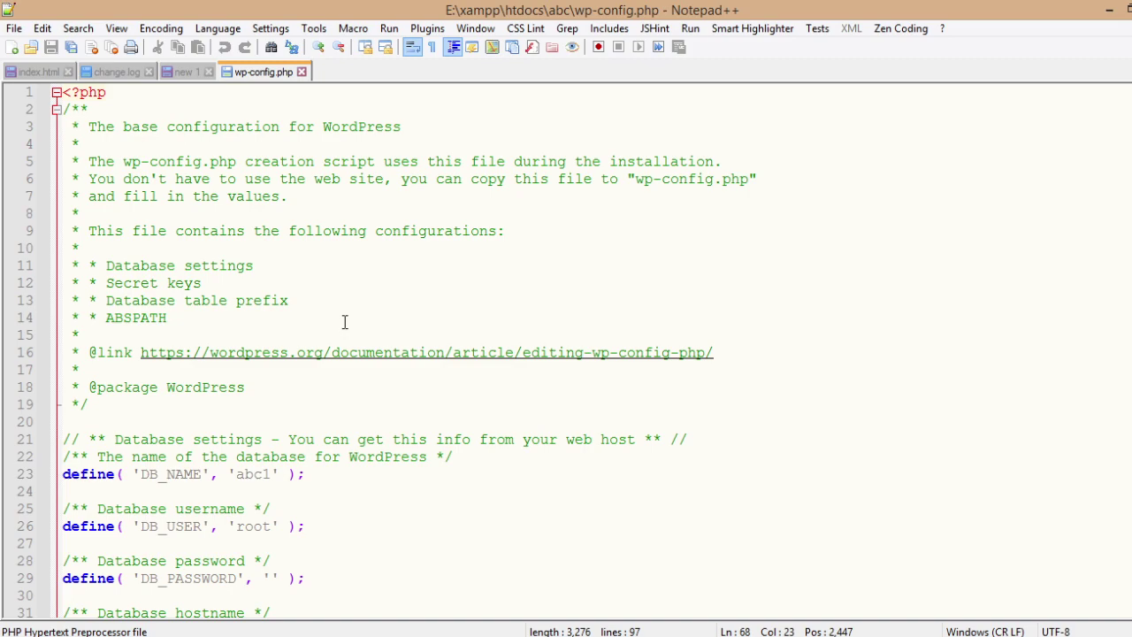
scroll(623, 329, down, 8)
scroll(626, 332, up, 4)
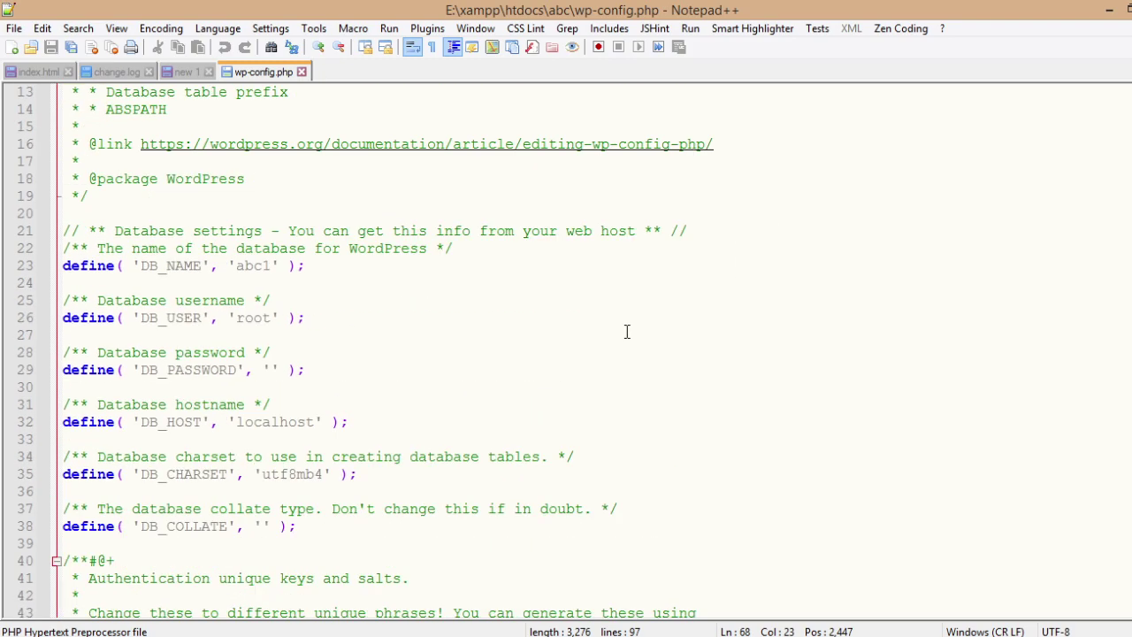
scroll(240, 285, down, 8)
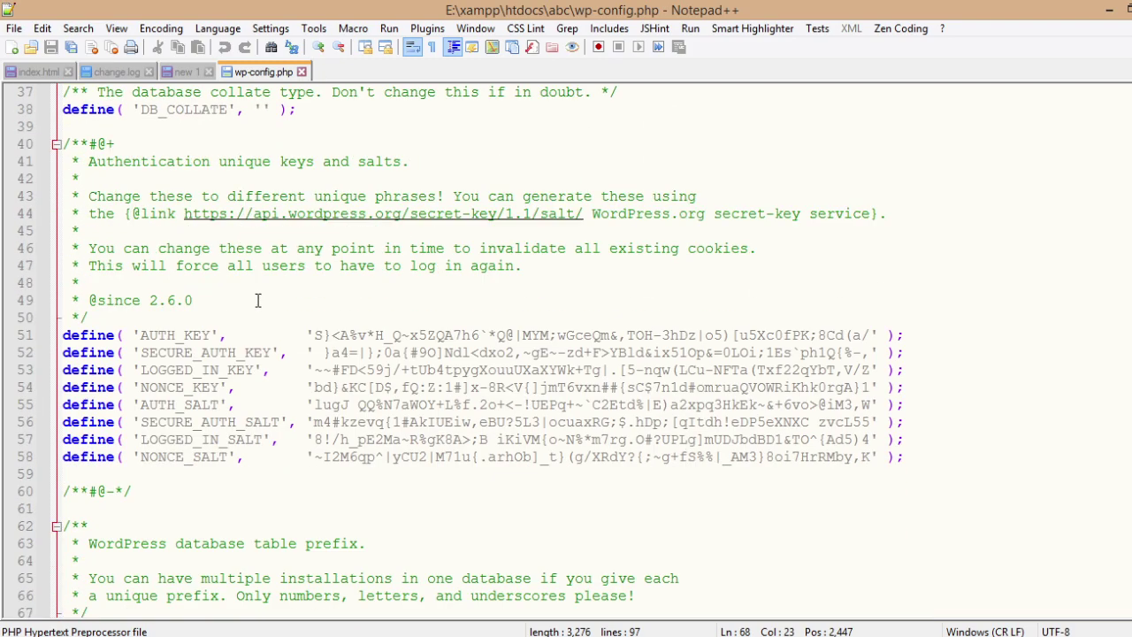
scroll(257, 300, down, 12)
scroll(260, 298, up, 9)
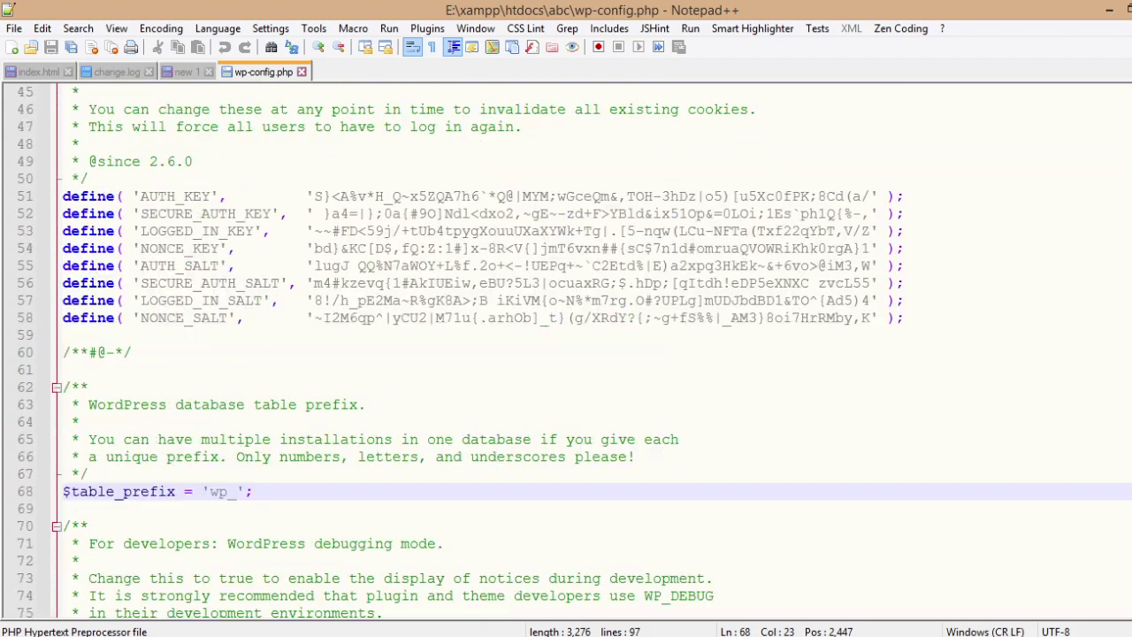
- Close Notepad++ and return to the Google Meet call in Chrome
click(1121, 7)
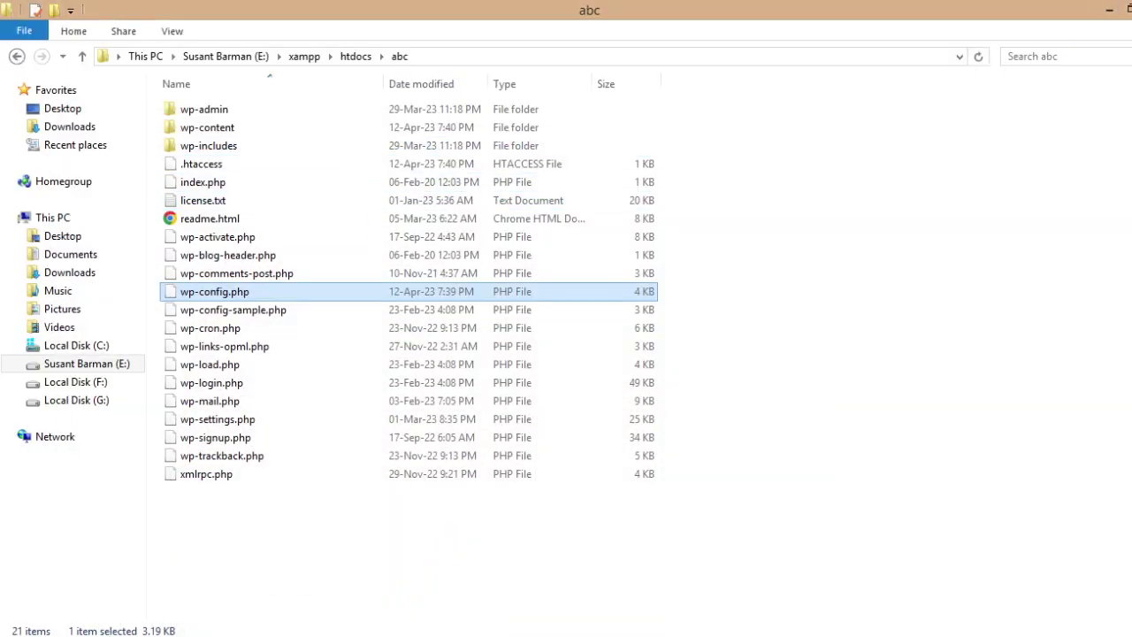
key(alt+Tab)
click(110, 16)
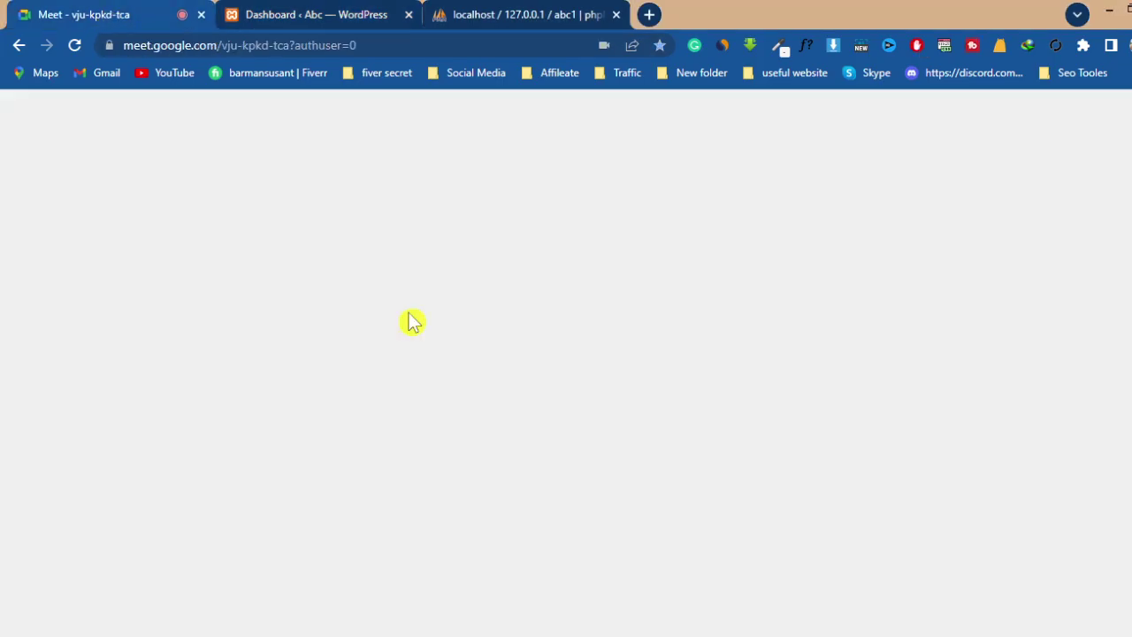
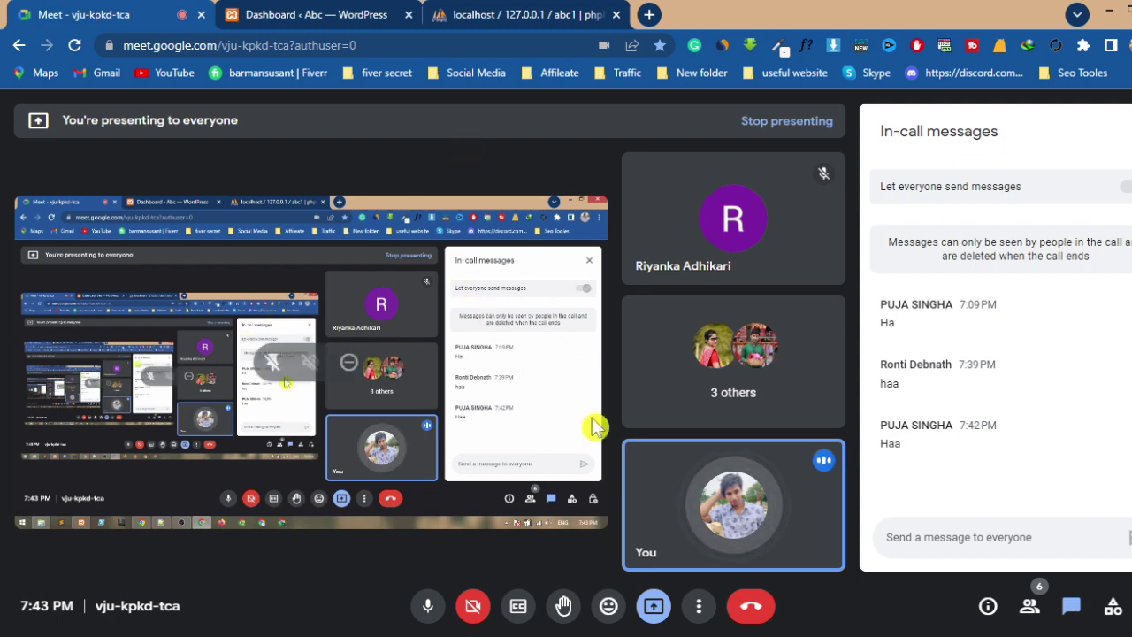
- Pause the OBS recording and minimize OBS to reveal the hello site's WordPress dashboard
key(alt+Tab)
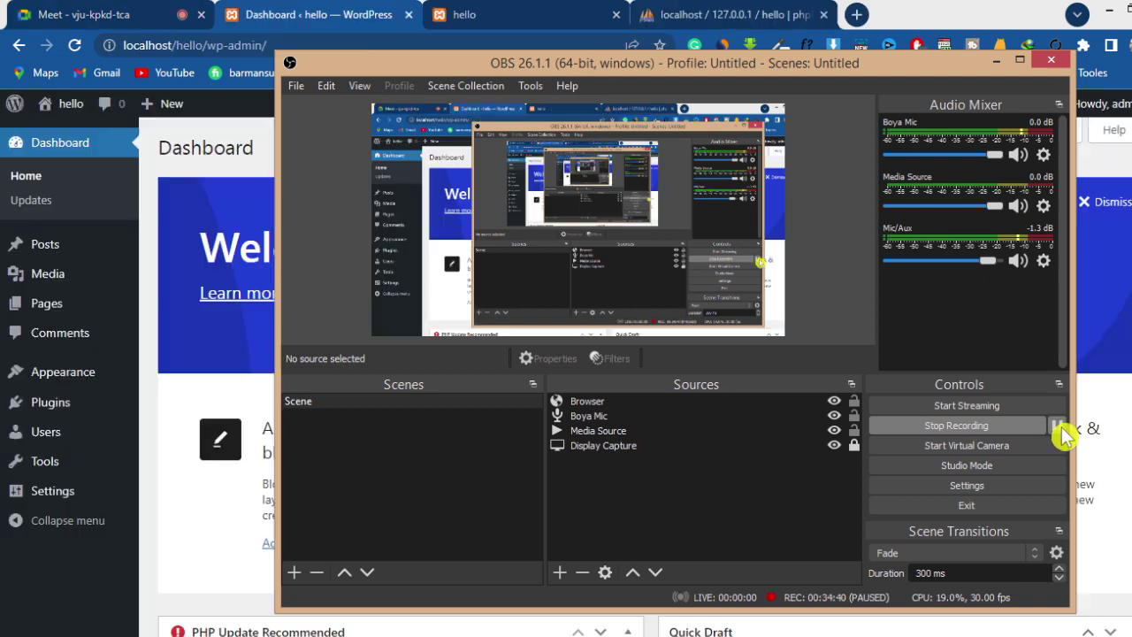
click(1057, 425)
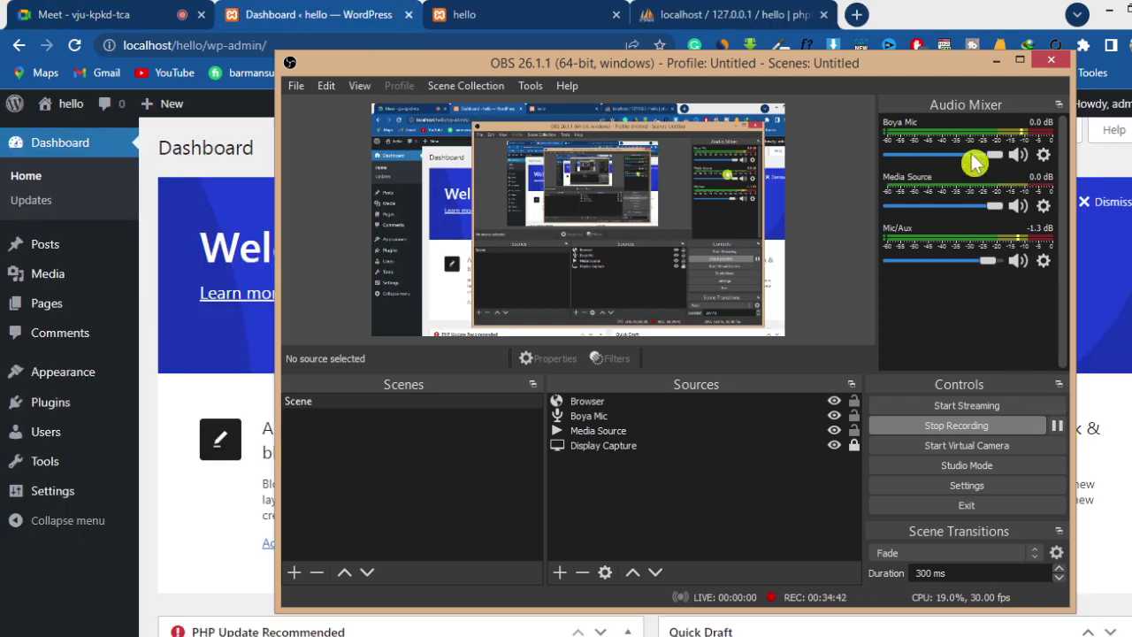
click(996, 60)
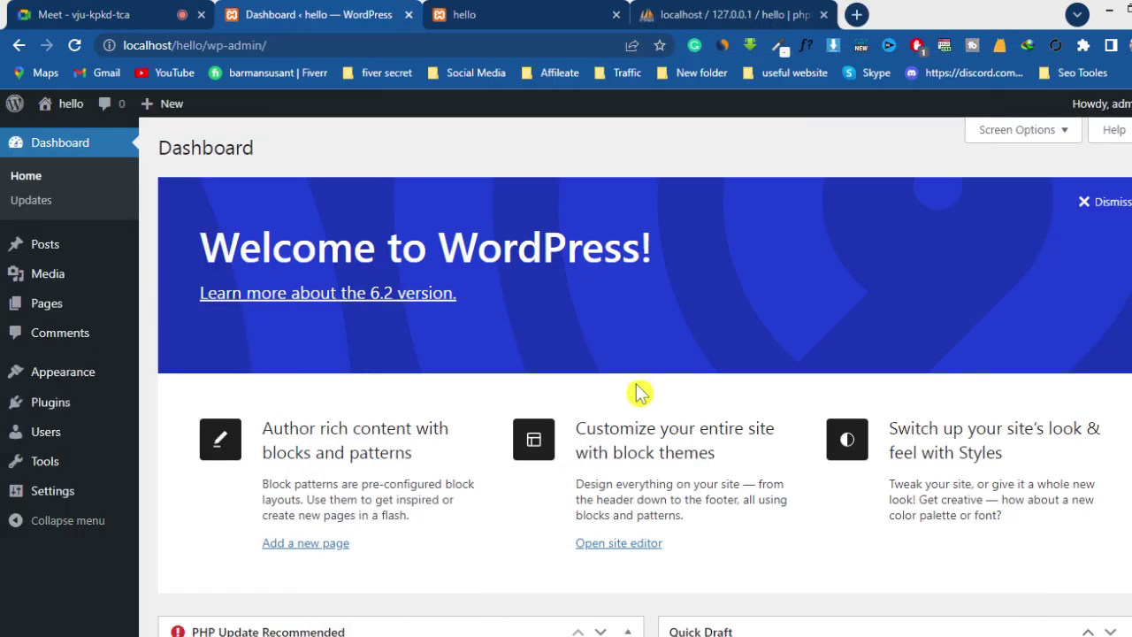
- Check the Meet tab, then return to the hello dashboard and scroll down through it
click(88, 12)
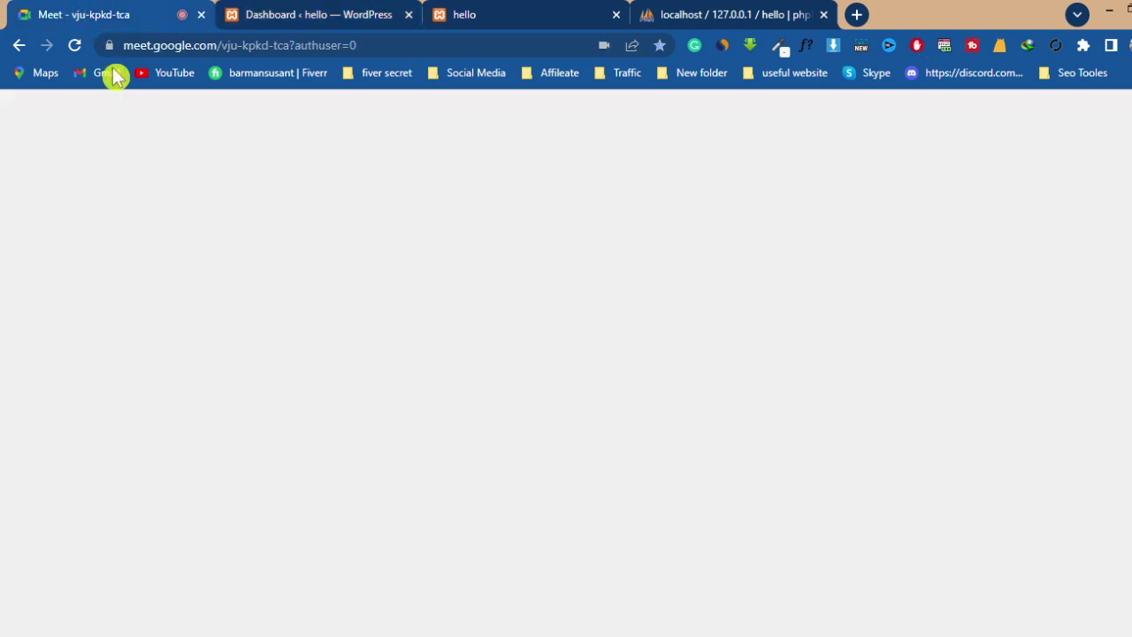
click(329, 21)
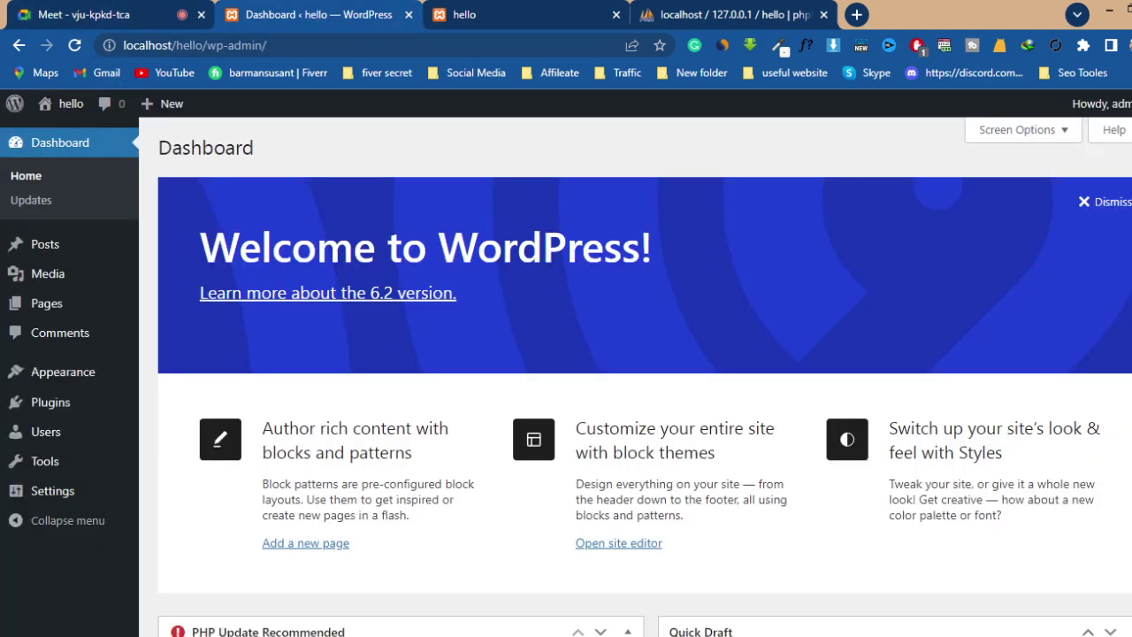
scroll(846, 399, down, 2)
scroll(846, 403, down, 1)
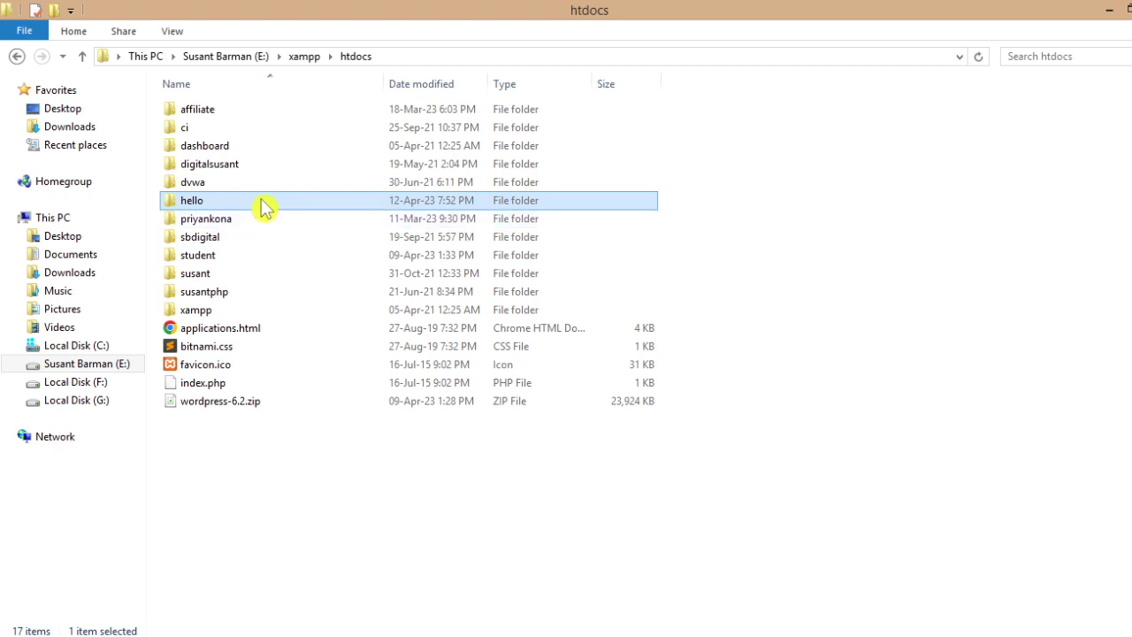
key(F2)
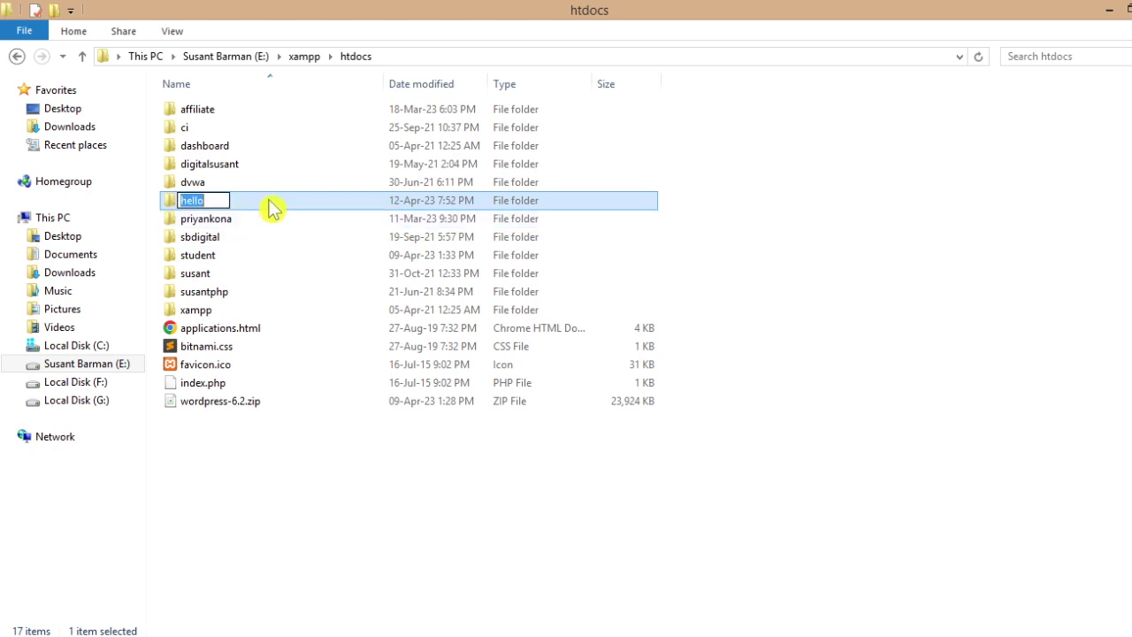
key(Return)
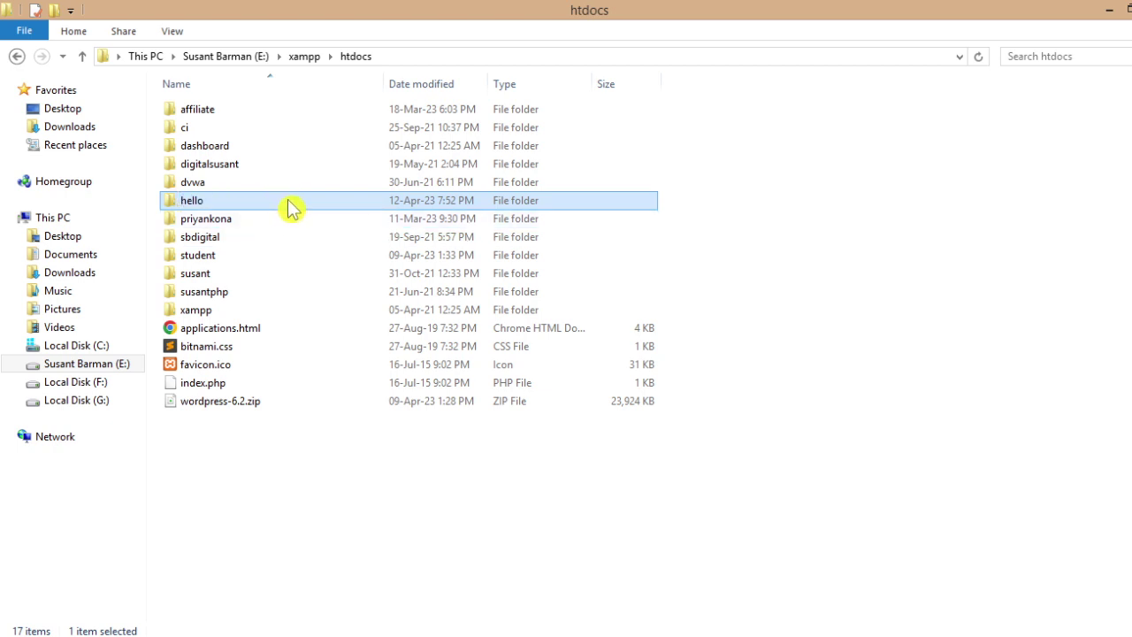
key(F2)
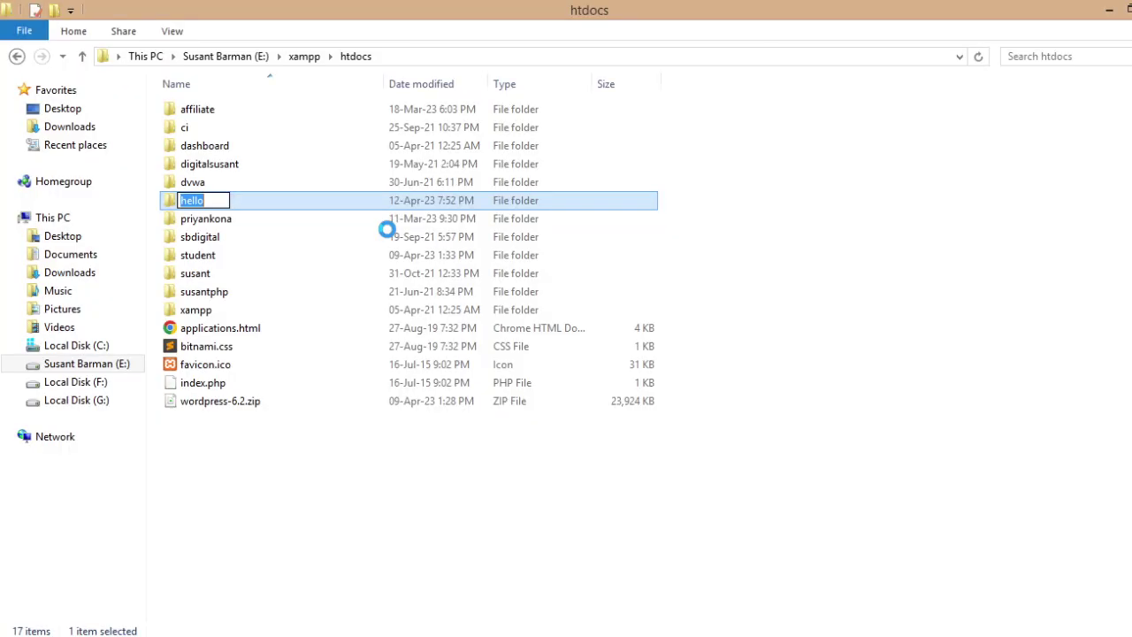
key(Return)
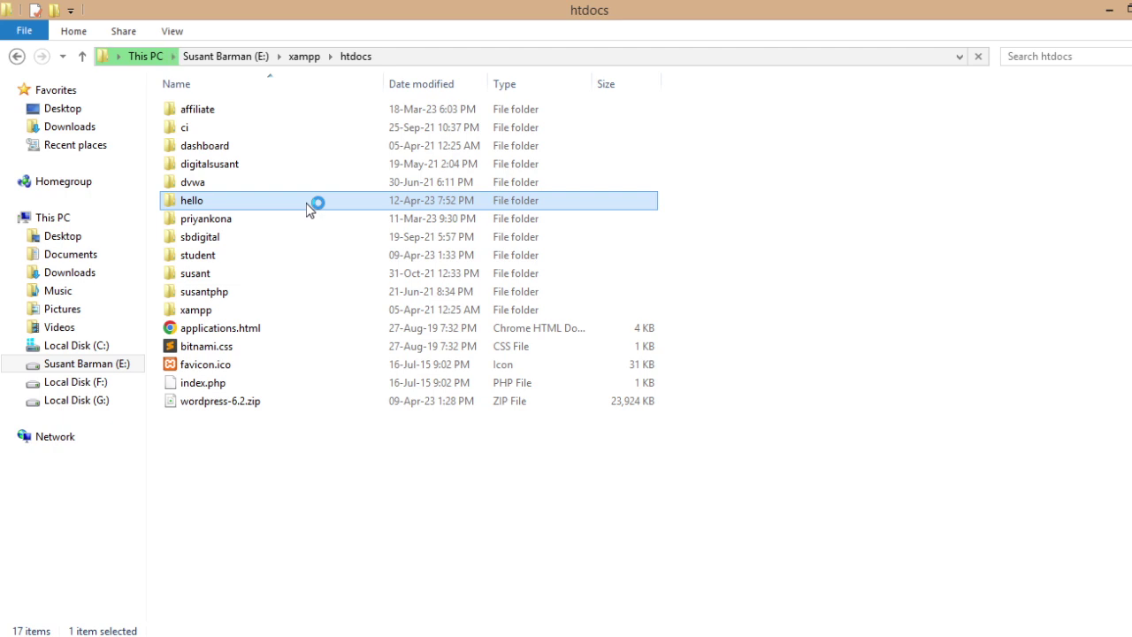
- Enter rename mode on the hello folder, keep the name 'hello', then return to the Google Meet tab
key(F2)
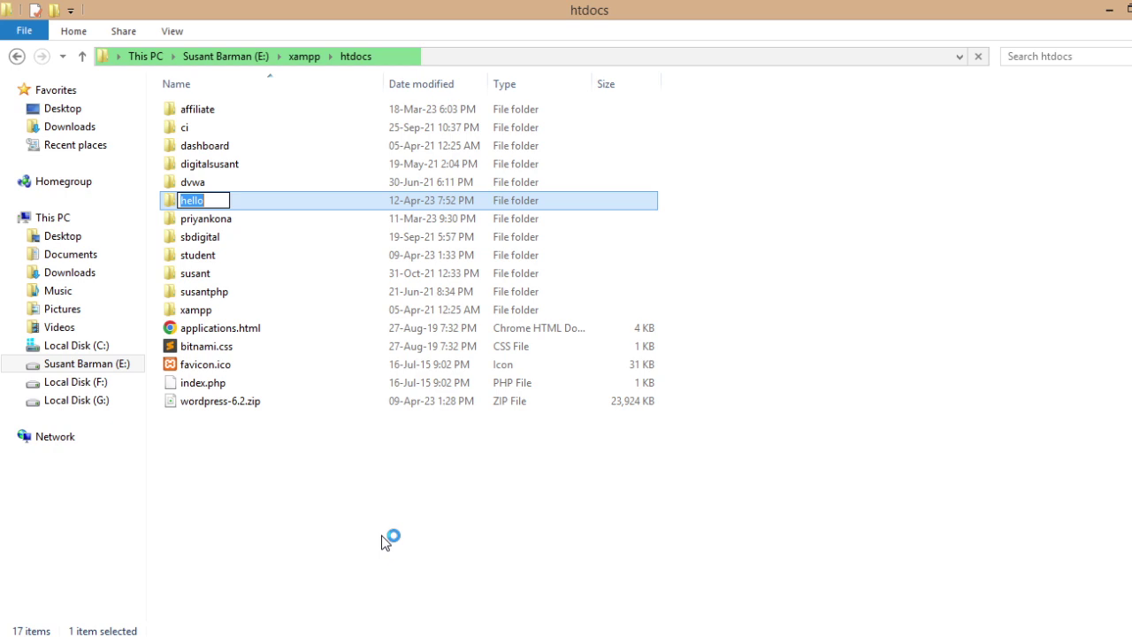
key(Return)
key(Return)
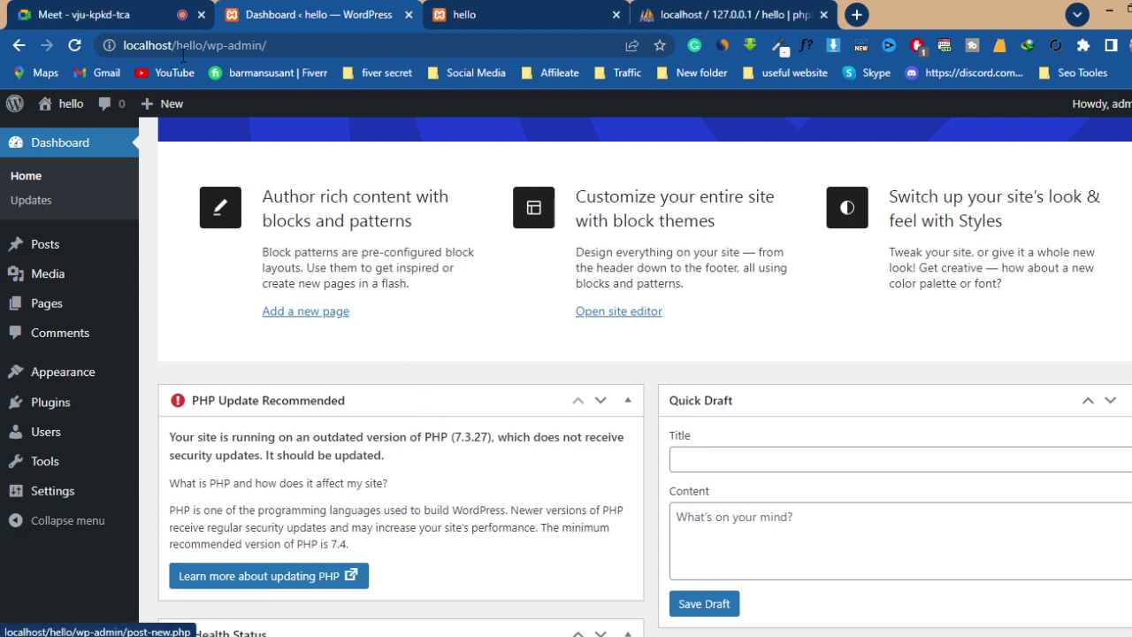
click(159, 22)
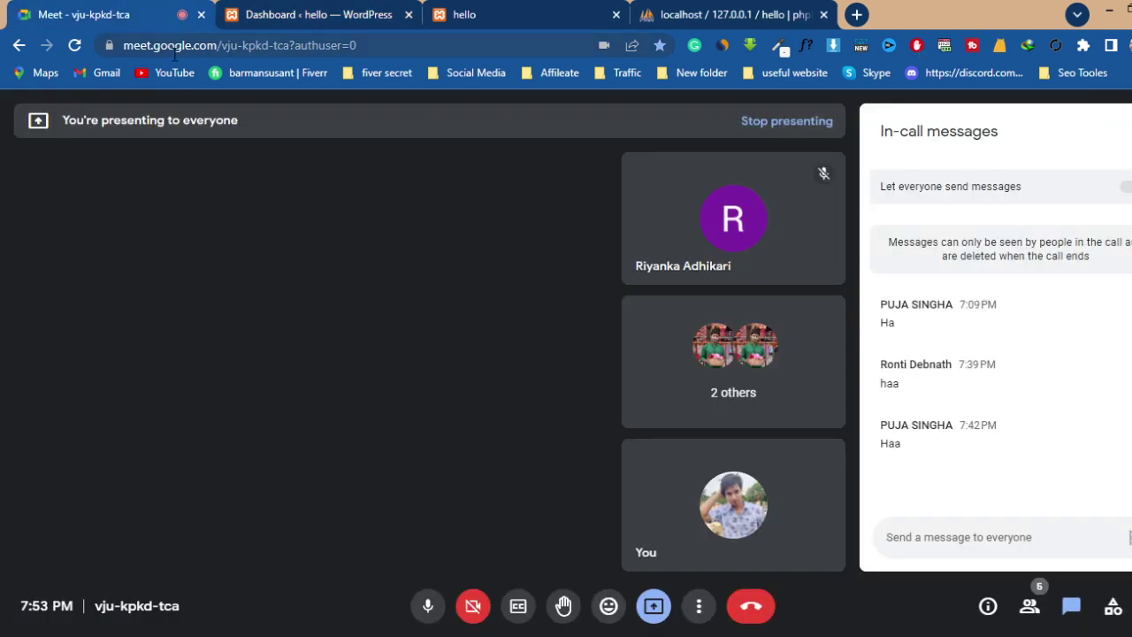